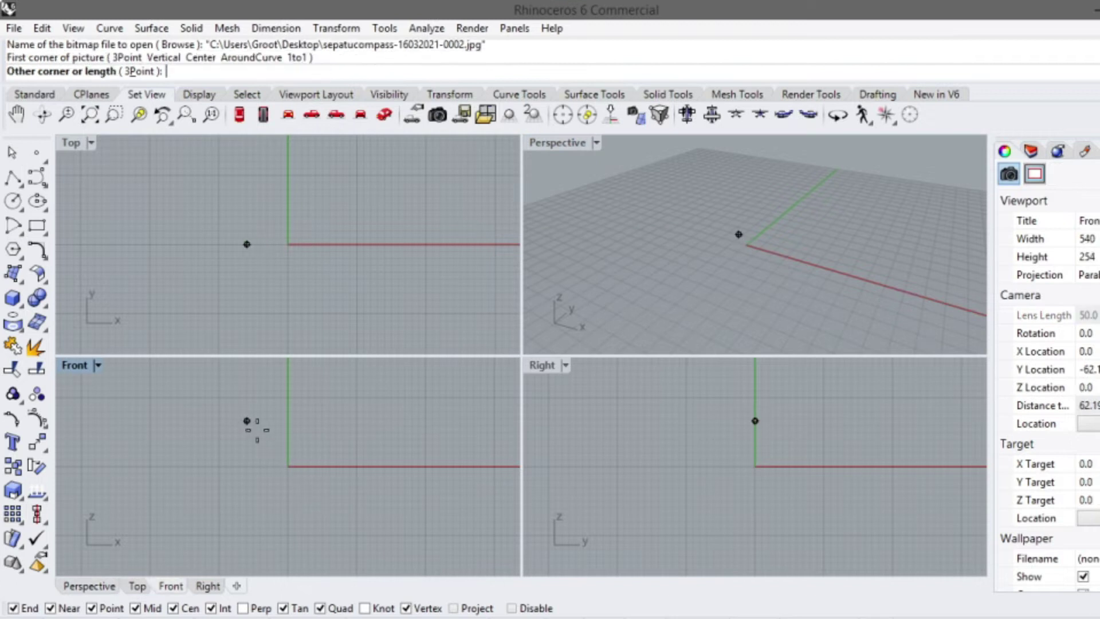
Finish placing the side-view shoe picture in the Front view and insert sepatucompass-16032021-0001.jpg as a picture in the Top view
{"action": "left_click", "coordinate": [367, 509]}
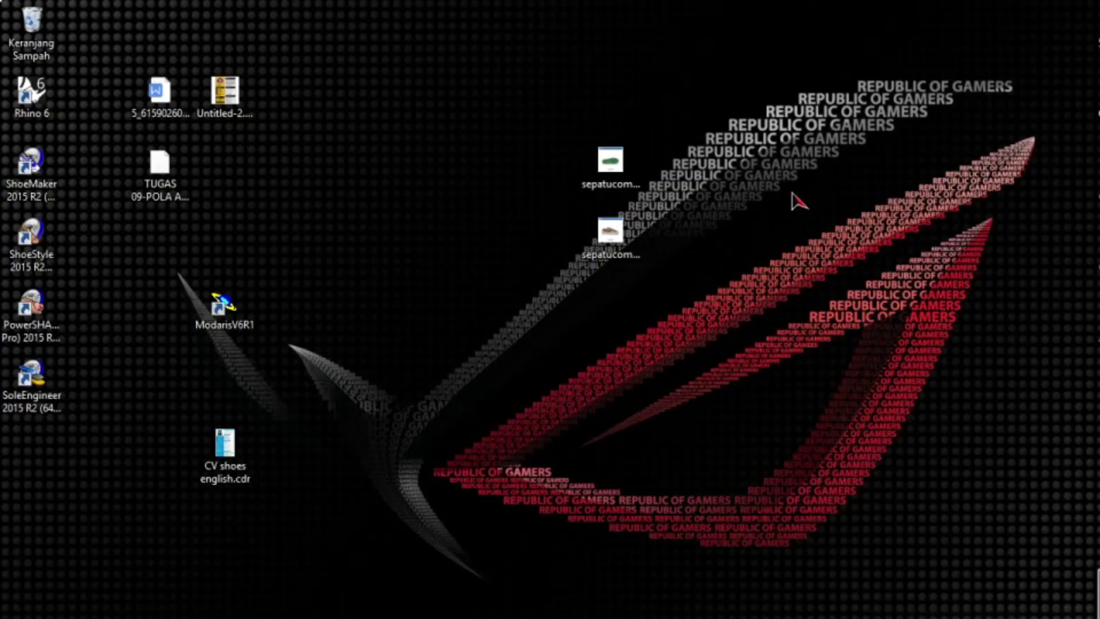
{"action": "left_click_drag", "start_coordinate": [610, 172], "coordinate": [258, 230]}
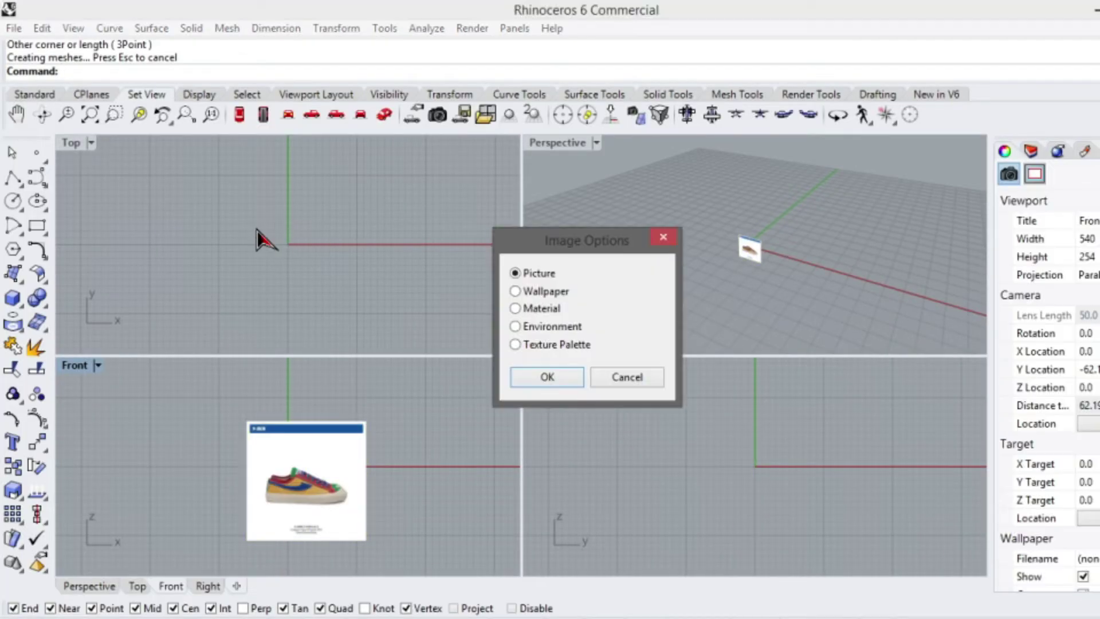
{"action": "left_click", "coordinate": [531, 383]}
{"action": "left_click", "coordinate": [233, 200]}
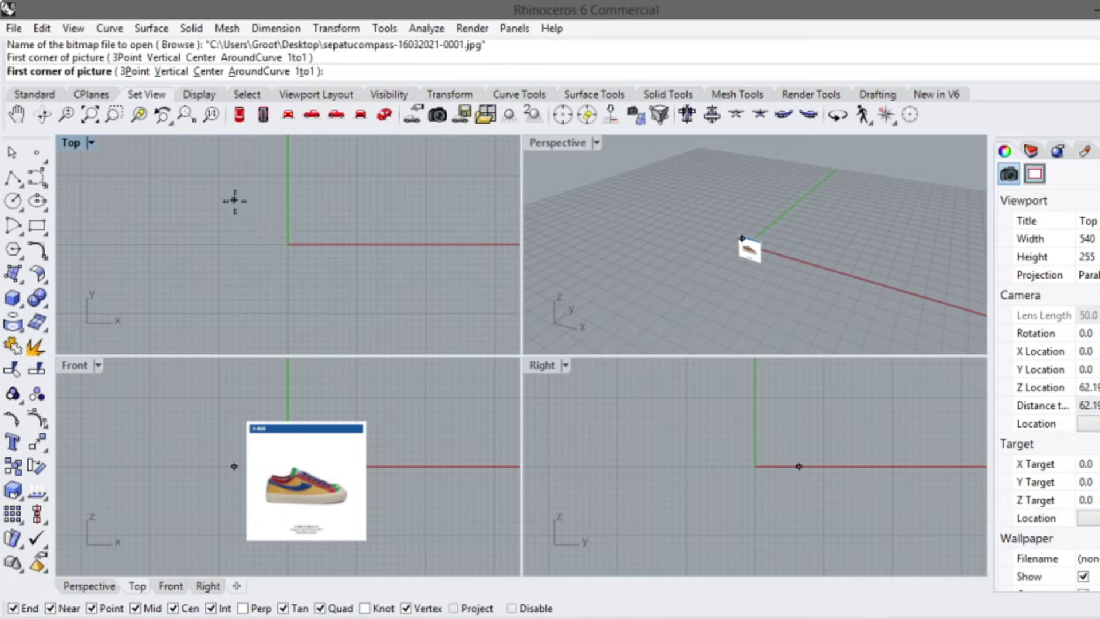
{"action": "left_click", "coordinate": [366, 325]}
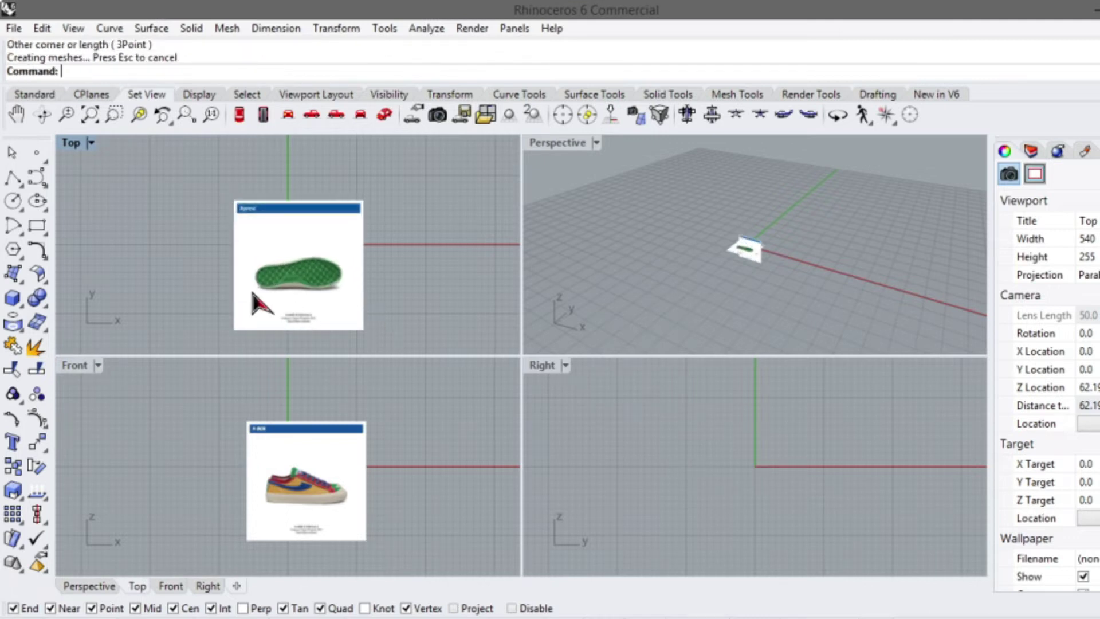
Maximize the Front view and move the side-view shoe picture upward so the shoe sits above the horizontal axis
{"action": "double_click", "coordinate": [80, 367]}
{"action": "scroll", "coordinate": [559, 362], "scroll_direction": "down", "scroll_amount": 2}
{"action": "scroll", "coordinate": [554, 378], "scroll_direction": "up", "scroll_amount": 1}
{"action": "left_click", "coordinate": [551, 398]}
{"action": "left_click_drag", "start_coordinate": [551, 398], "coordinate": [519, 317]}
Try to trace the shoe's heel with a three-point degree 3 curve from just above the collar into the sole, and undo it
{"action": "scroll", "coordinate": [536, 305], "scroll_direction": "up", "scroll_amount": 3}
{"action": "scroll", "coordinate": [602, 327], "scroll_direction": "up", "scroll_amount": 3}
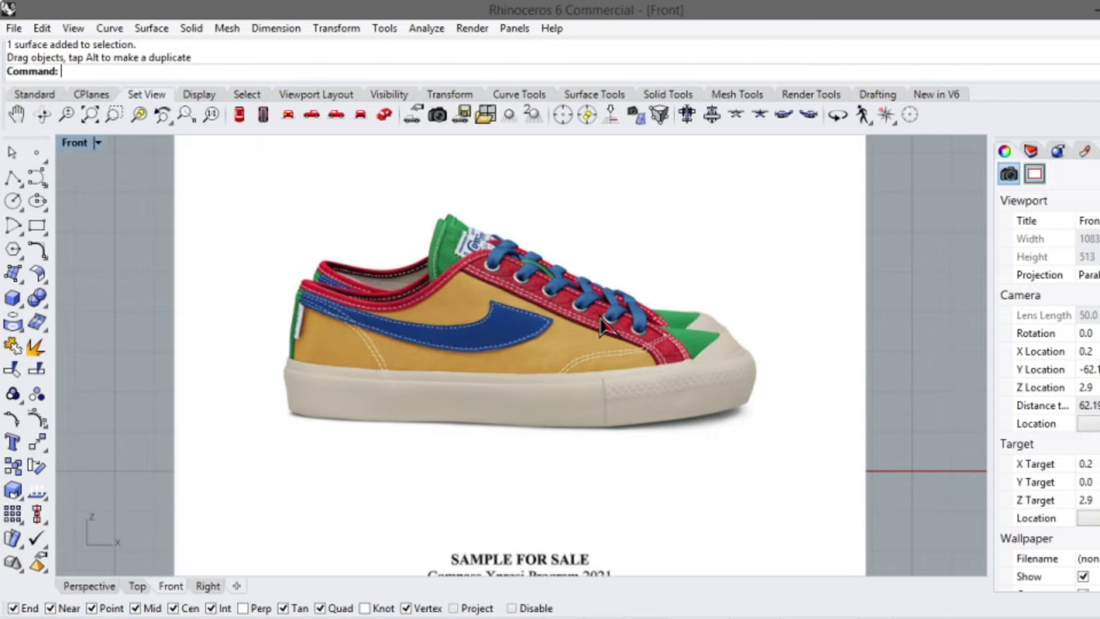
{"action": "scroll", "coordinate": [84, 296], "scroll_direction": "up", "scroll_amount": 3}
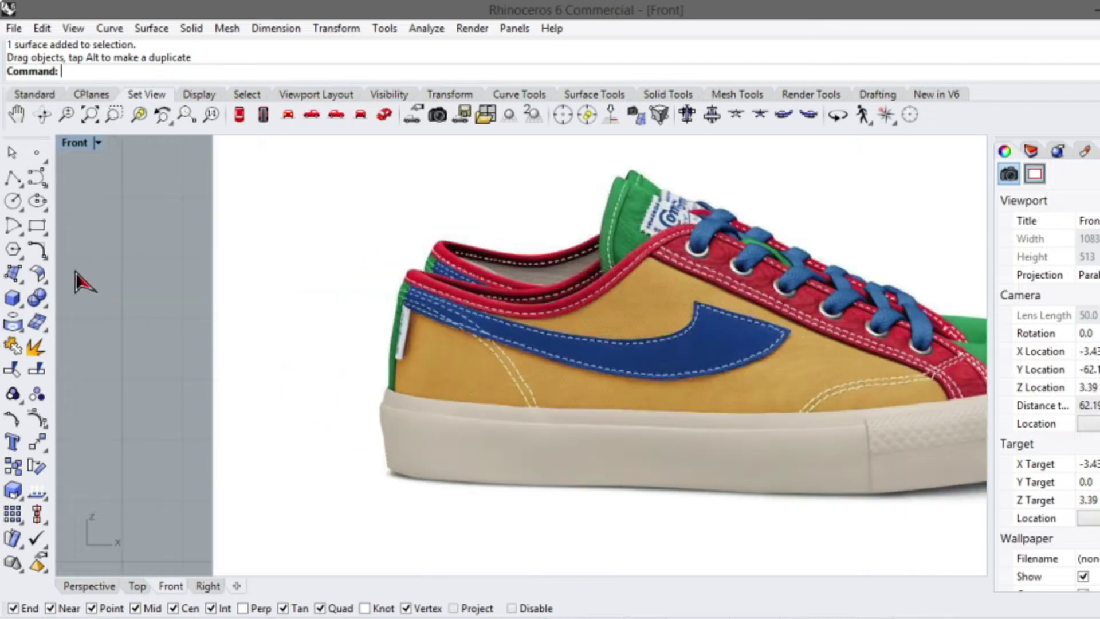
{"action": "left_click", "coordinate": [40, 177]}
{"action": "scroll", "coordinate": [412, 276], "scroll_direction": "up", "scroll_amount": 2}
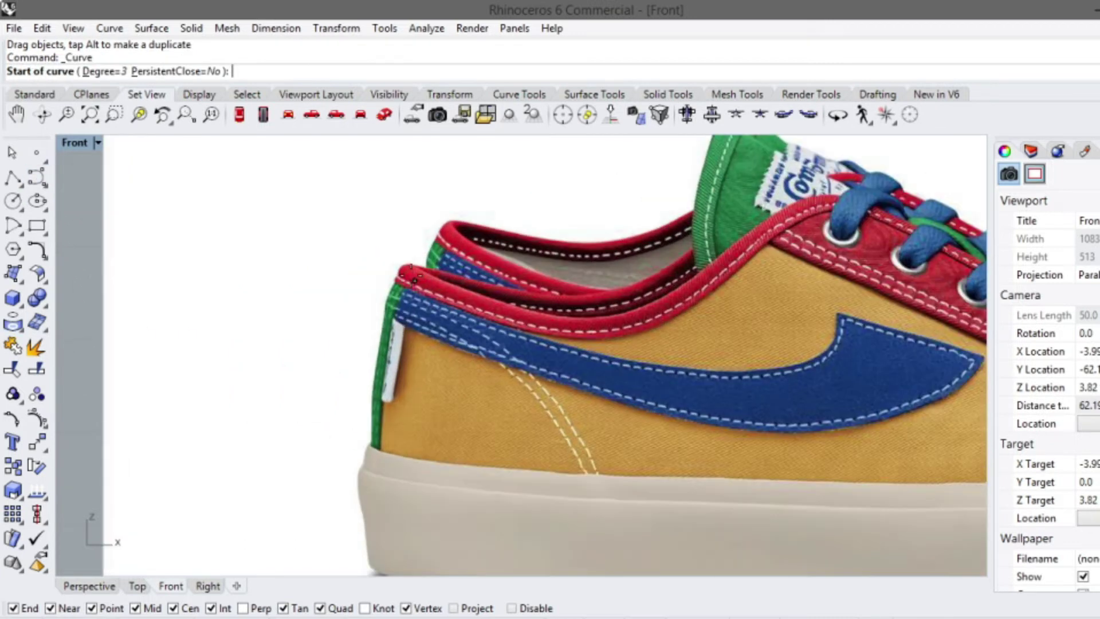
{"action": "left_click", "coordinate": [405, 246]}
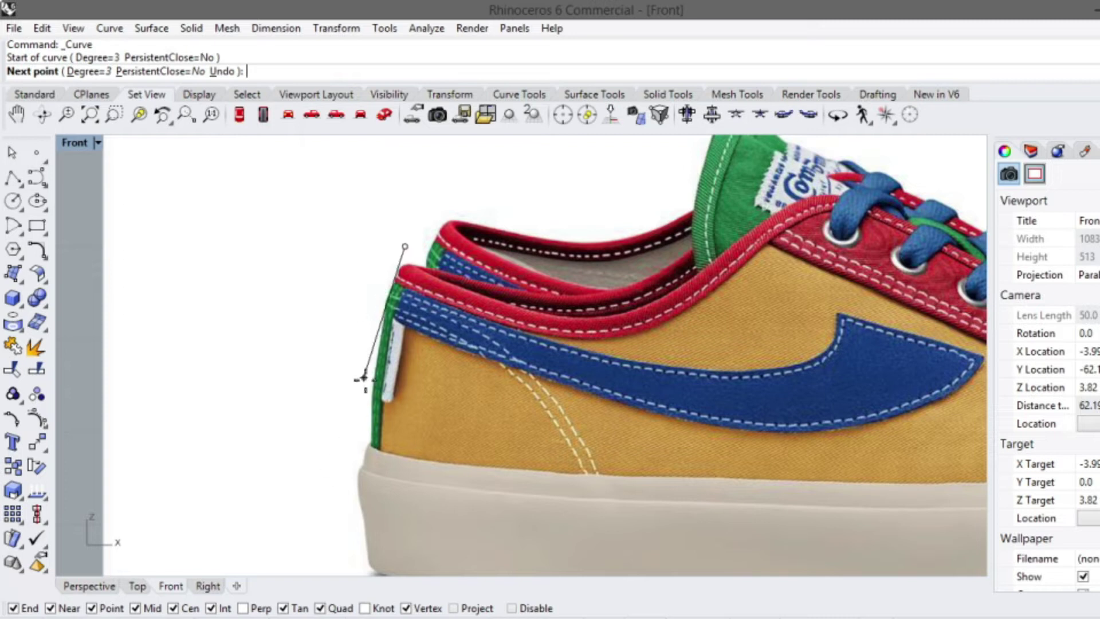
{"action": "scroll", "coordinate": [377, 382], "scroll_direction": "down", "scroll_amount": 1}
{"action": "scroll", "coordinate": [377, 381], "scroll_direction": "down", "scroll_amount": 2}
{"action": "scroll", "coordinate": [372, 448], "scroll_direction": "up", "scroll_amount": 2}
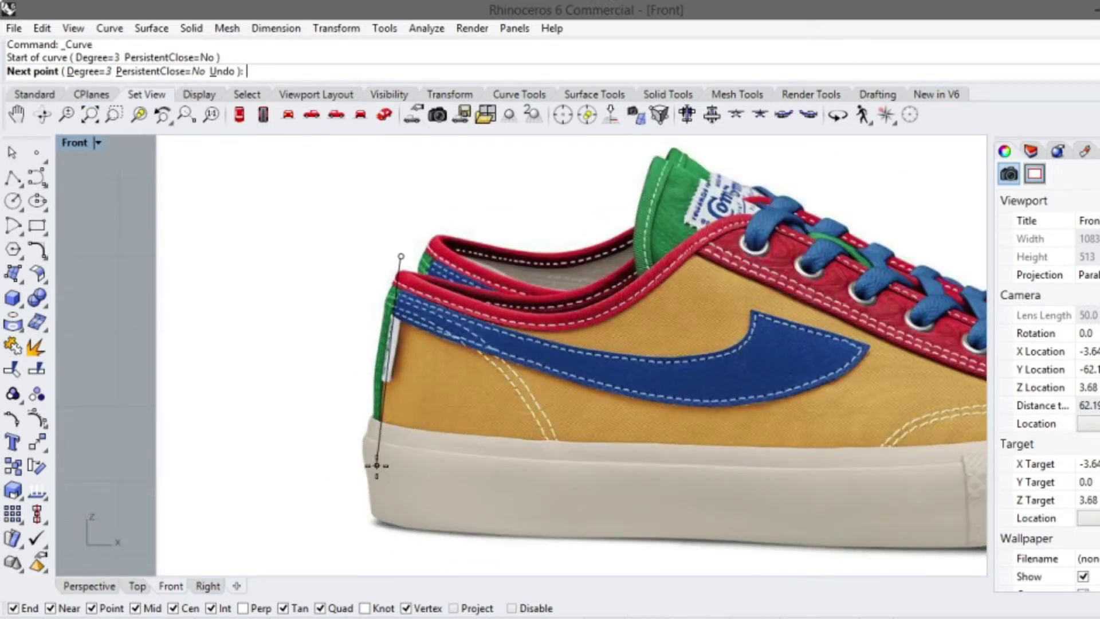
{"action": "left_click", "coordinate": [374, 362]}
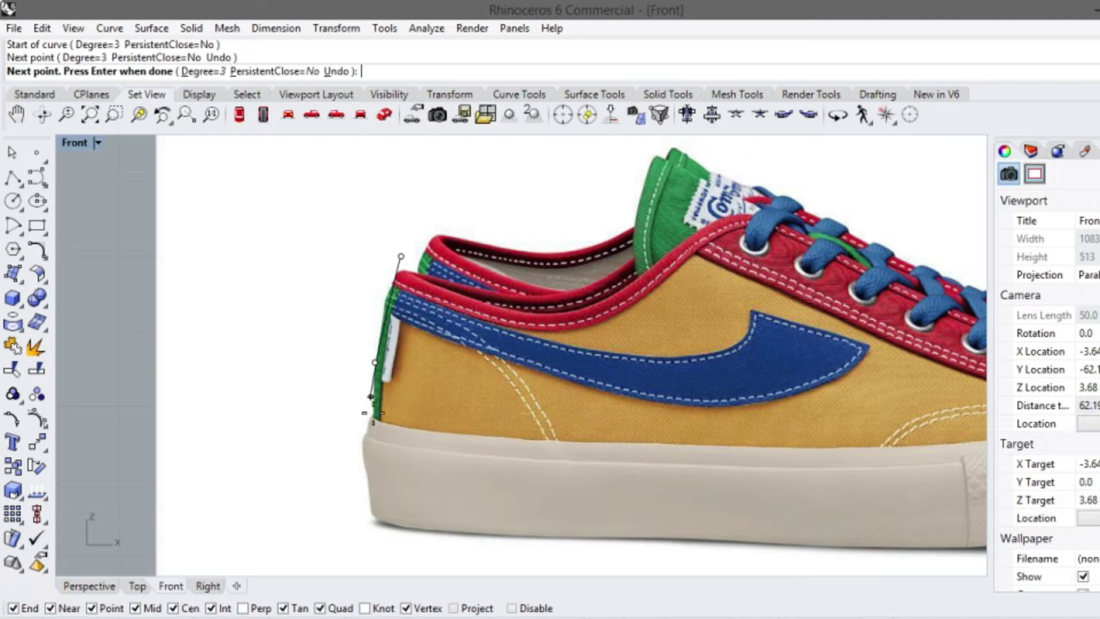
{"action": "left_click", "coordinate": [381, 492]}
{"action": "key", "text": "Return"}
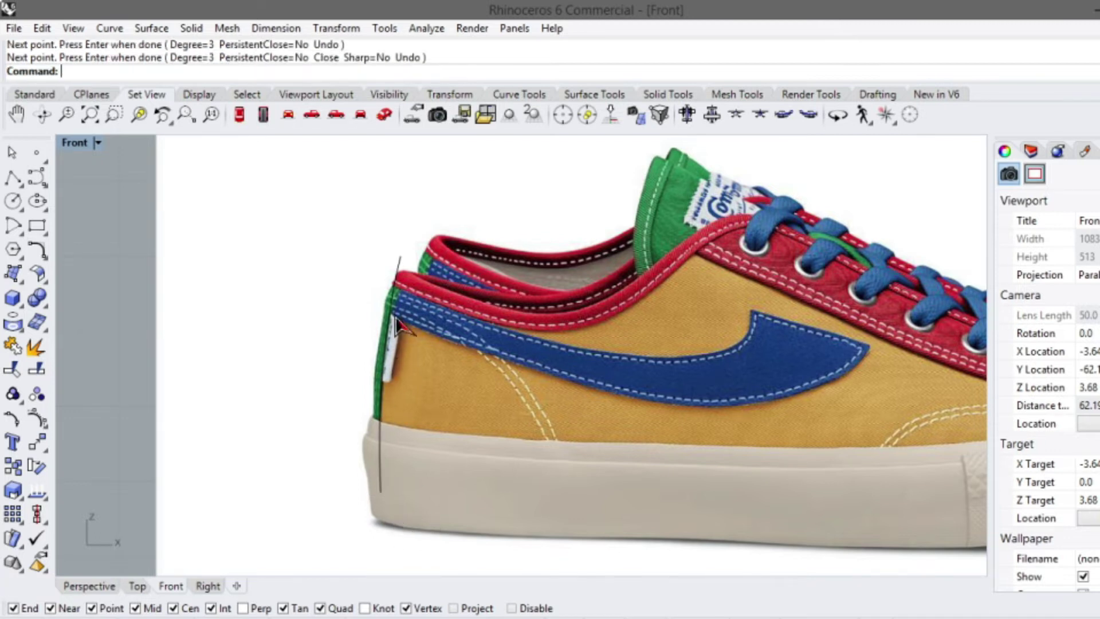
{"action": "scroll", "coordinate": [676, 295], "scroll_direction": "down", "scroll_amount": 3}
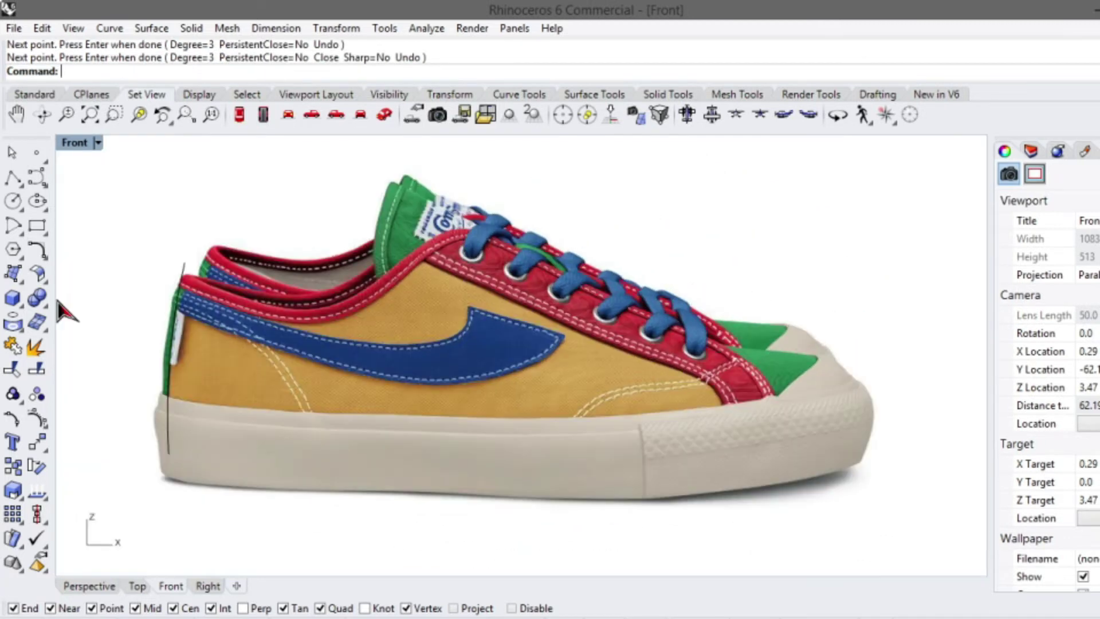
{"action": "key", "text": "ctrl+z"}
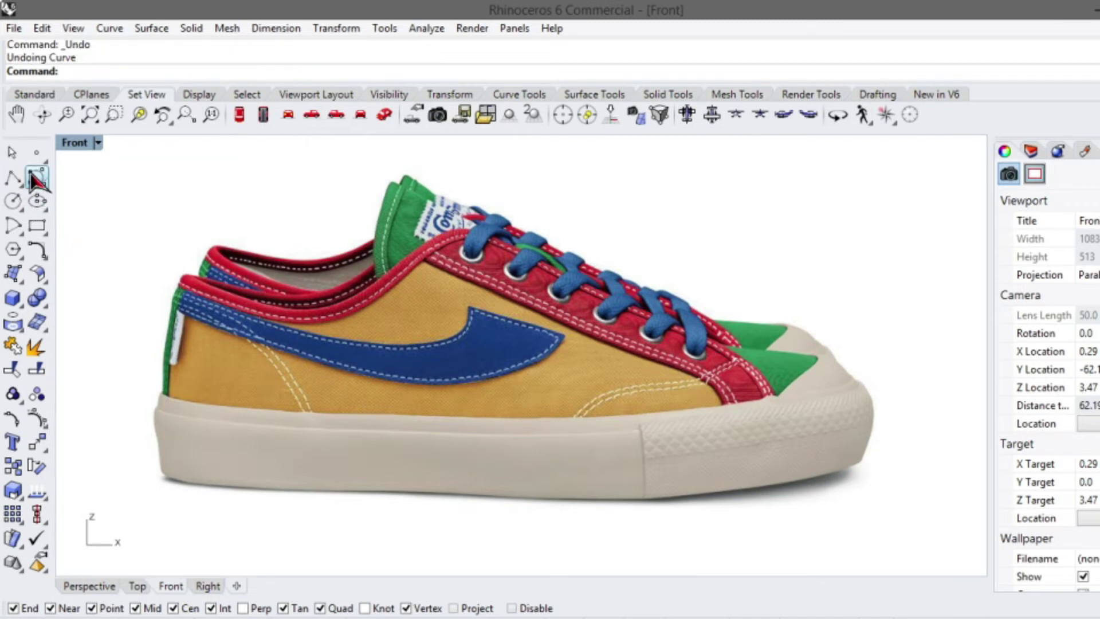
Draw a four-point degree 3 curve along the heel, from well above the collar down into the sole
{"action": "left_click", "coordinate": [37, 178]}
{"action": "left_click", "coordinate": [196, 187]}
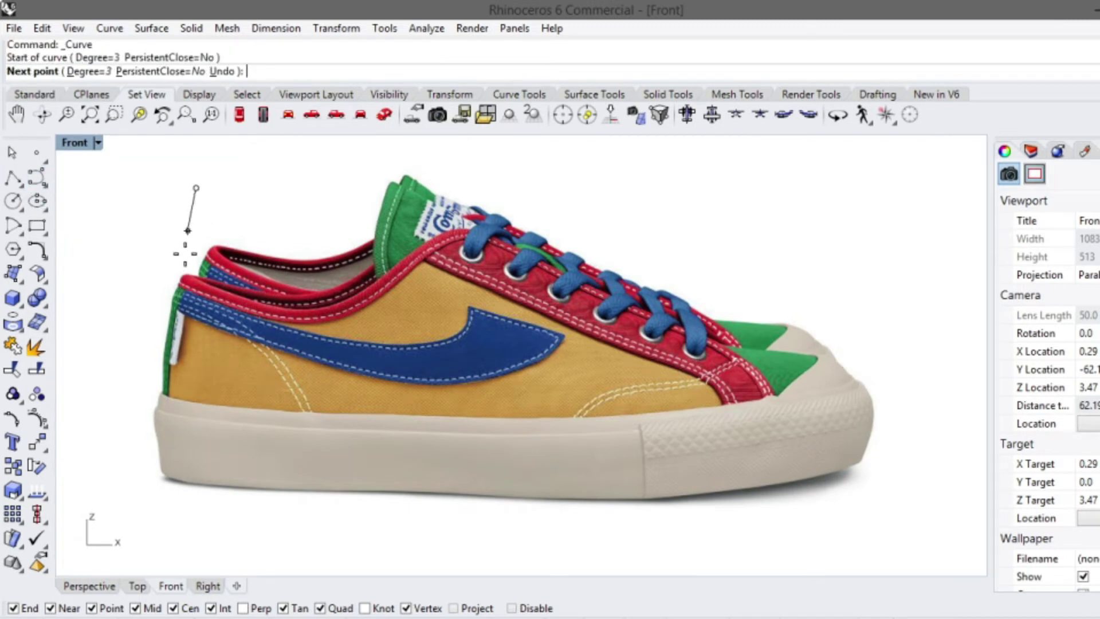
{"action": "left_click", "coordinate": [176, 274]}
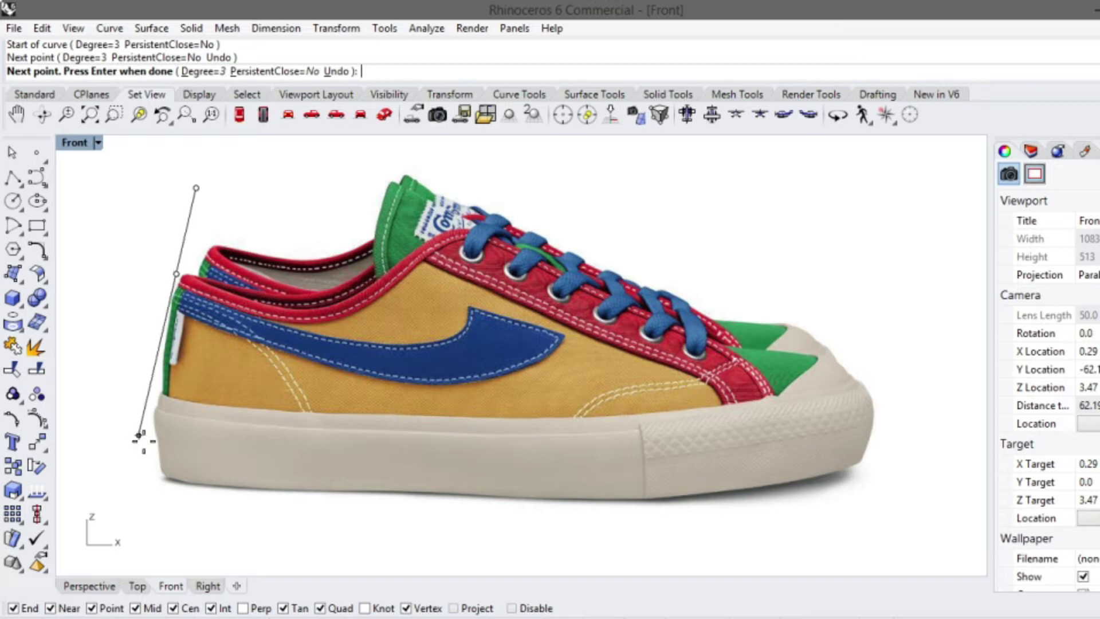
{"action": "left_click", "coordinate": [161, 363]}
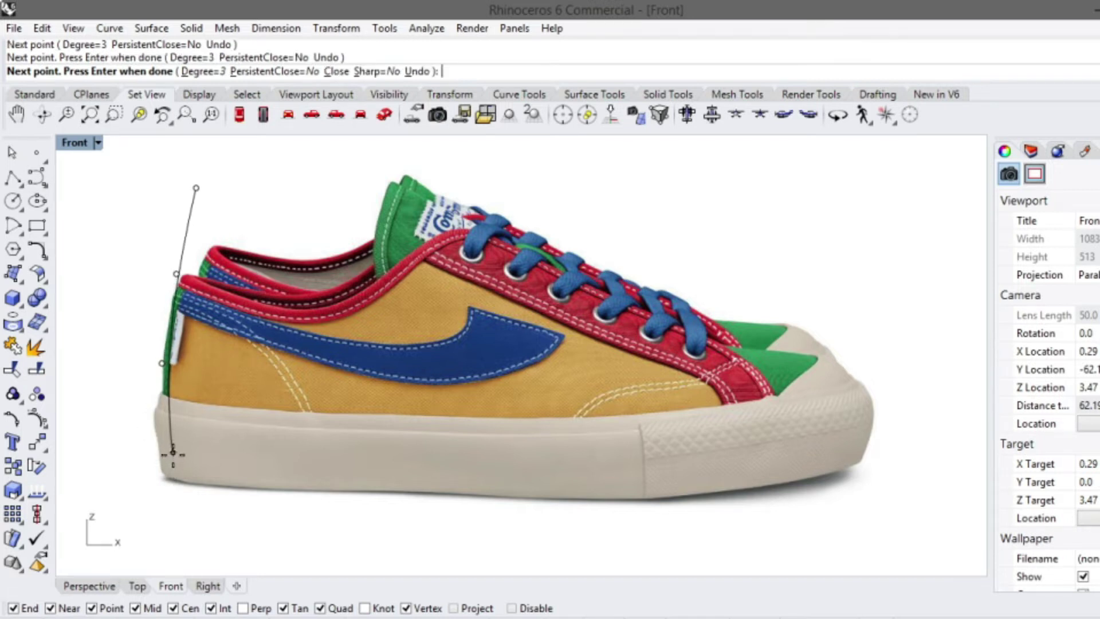
{"action": "left_click", "coordinate": [175, 462]}
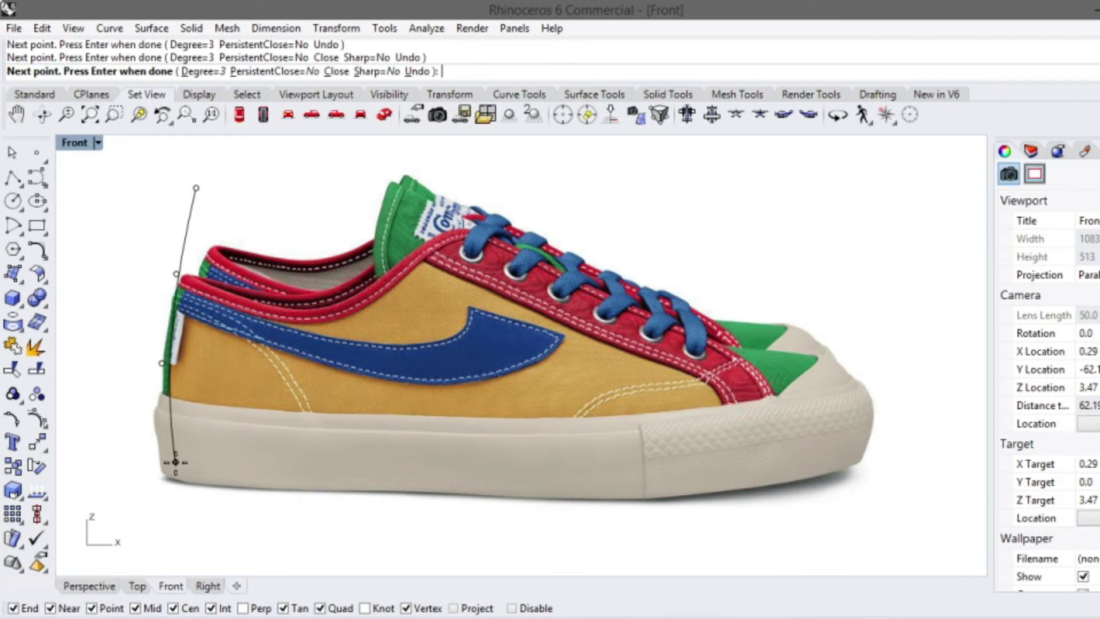
{"action": "key", "text": "Return"}
Start a degree 3 curve at the tongue's upper tip and trace it down over the laces to the toe cap
{"action": "right_click_drag", "start_coordinate": [598, 350], "coordinate": [604, 410]}
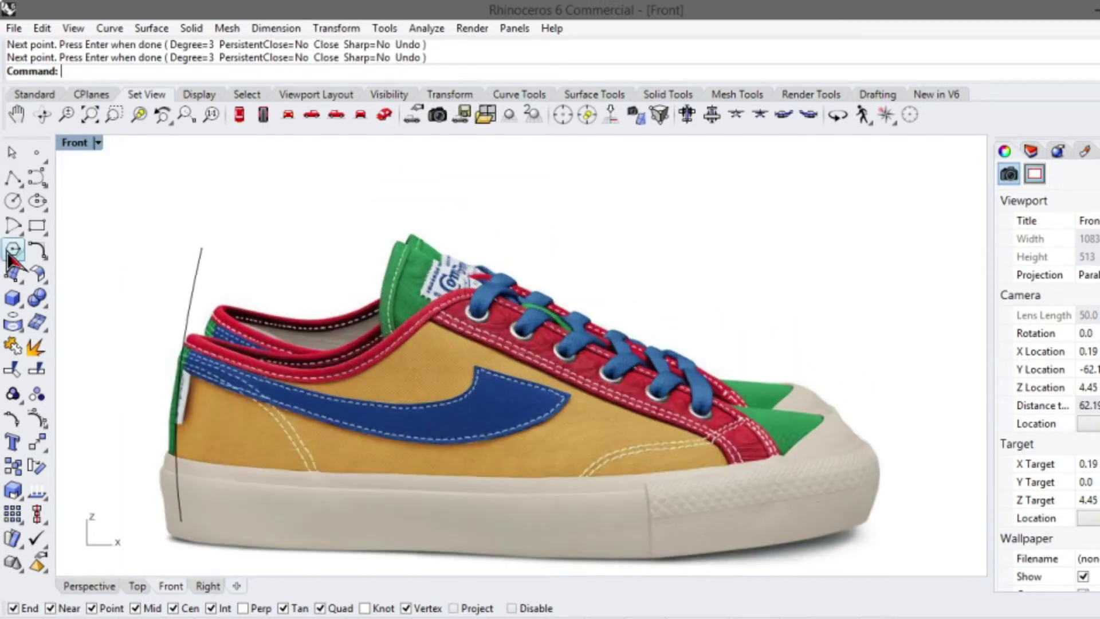
{"action": "left_click", "coordinate": [38, 182]}
{"action": "scroll", "coordinate": [226, 503], "scroll_direction": "up", "scroll_amount": 3}
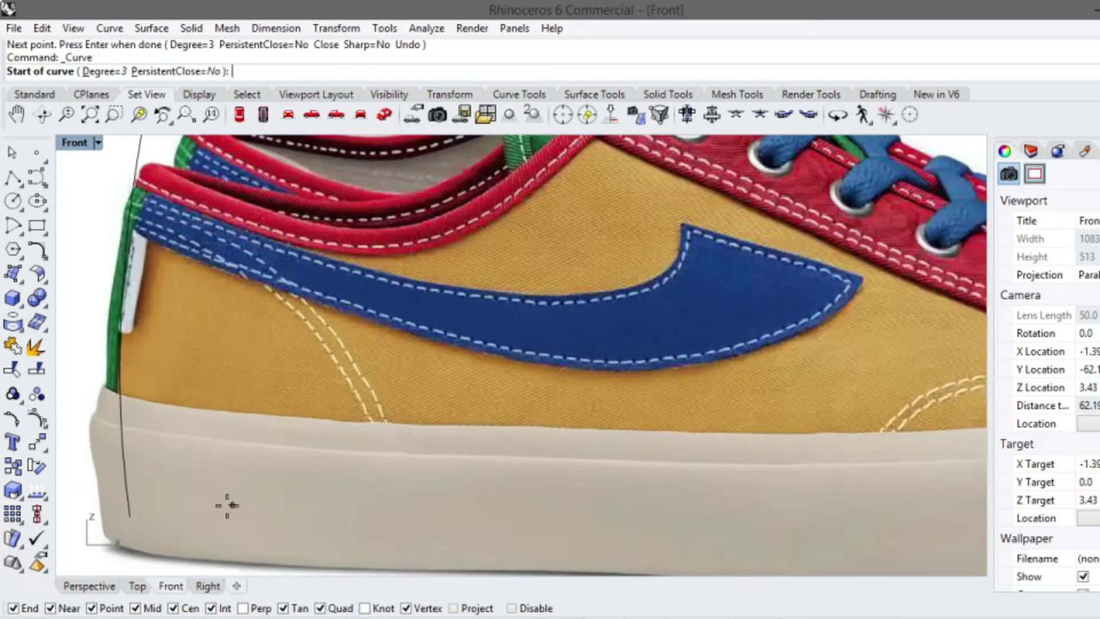
{"action": "scroll", "coordinate": [332, 343], "scroll_direction": "down", "scroll_amount": 2}
{"action": "scroll", "coordinate": [558, 340], "scroll_direction": "down", "scroll_amount": 4}
{"action": "scroll", "coordinate": [574, 272], "scroll_direction": "up", "scroll_amount": 4}
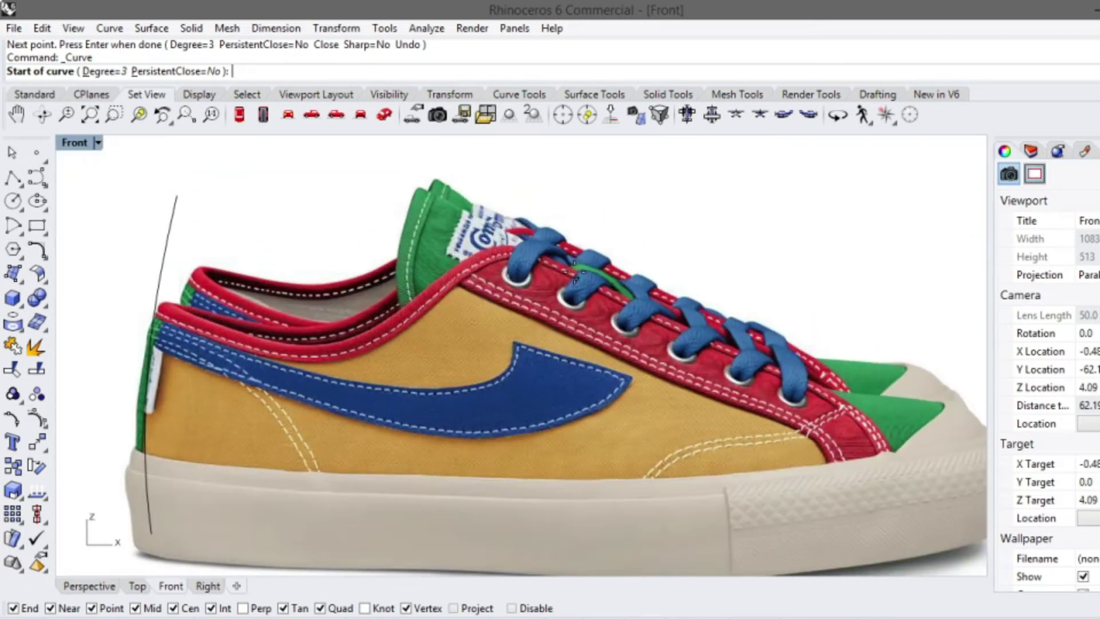
{"action": "left_click", "coordinate": [433, 176]}
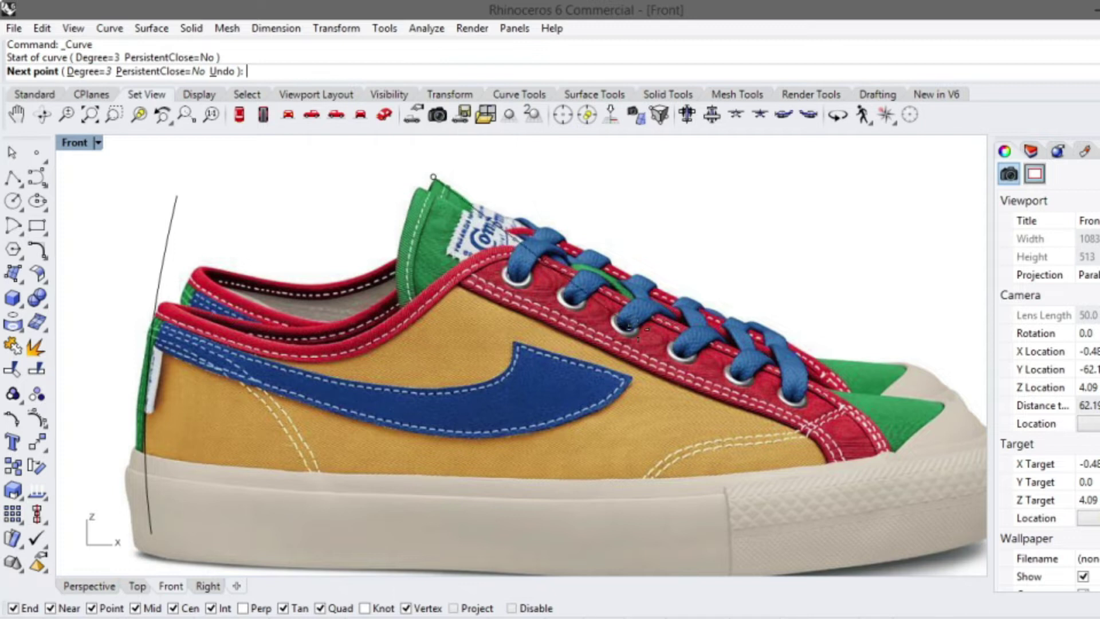
{"action": "left_click", "coordinate": [790, 382]}
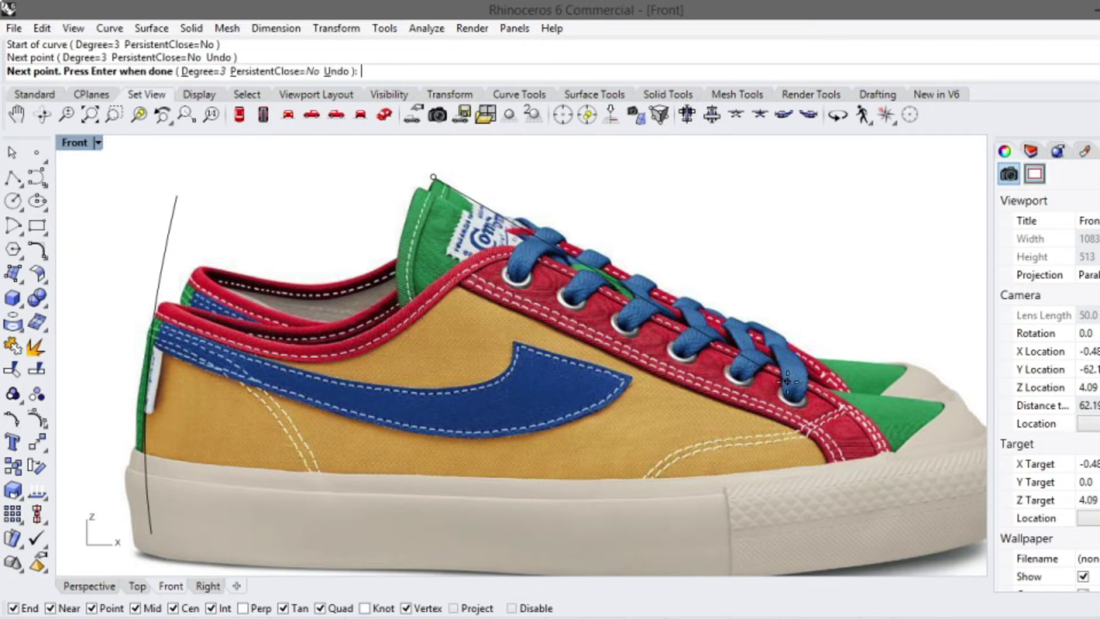
{"action": "left_click", "coordinate": [817, 384]}
{"action": "scroll", "coordinate": [825, 390], "scroll_direction": "down", "scroll_amount": 3}
{"action": "scroll", "coordinate": [845, 390], "scroll_direction": "up", "scroll_amount": 5}
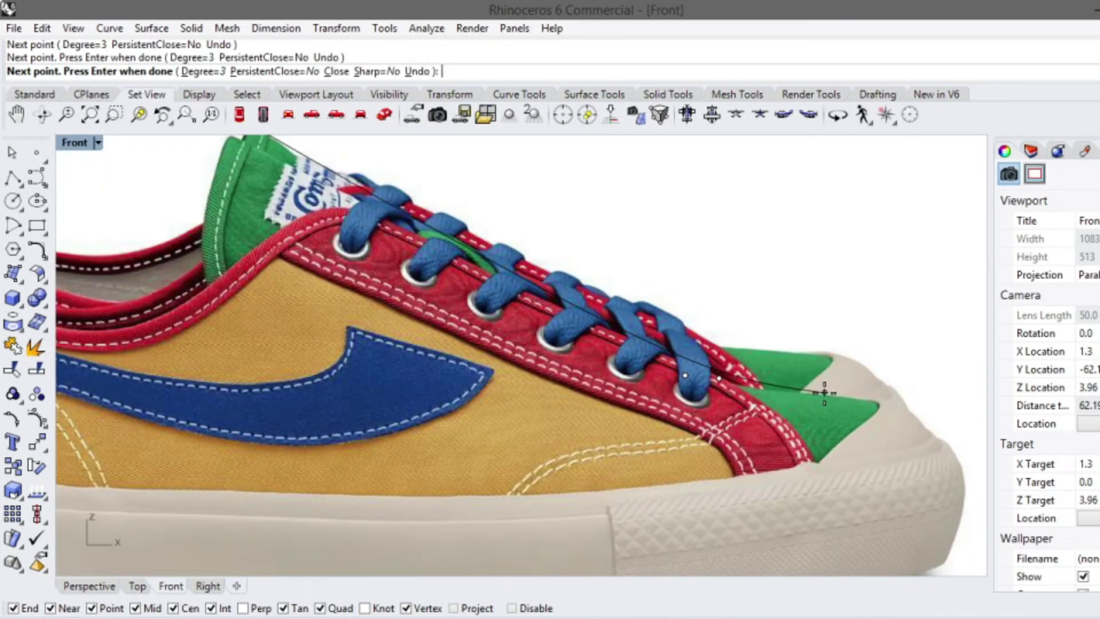
{"action": "left_click", "coordinate": [824, 393]}
{"action": "scroll", "coordinate": [860, 395], "scroll_direction": "up", "scroll_amount": 5}
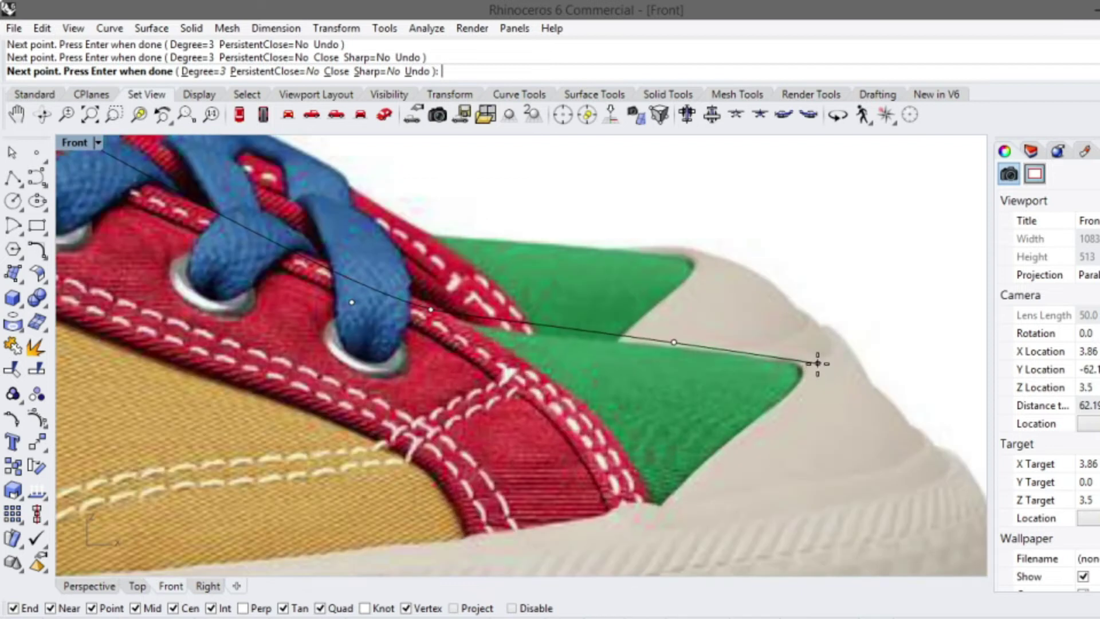
{"action": "left_click", "coordinate": [818, 363]}
Continue the instep curve around the front of the toe cap and finish it just below the sole
{"action": "scroll", "coordinate": [825, 358], "scroll_direction": "down", "scroll_amount": 2}
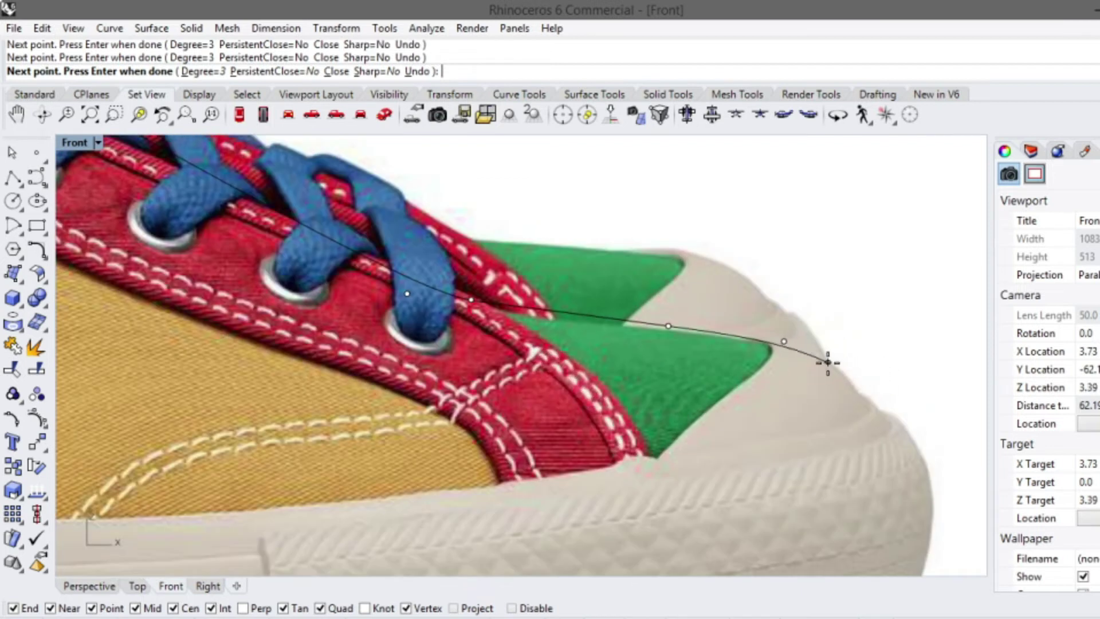
{"action": "right_click_drag", "start_coordinate": [835, 351], "coordinate": [797, 301]}
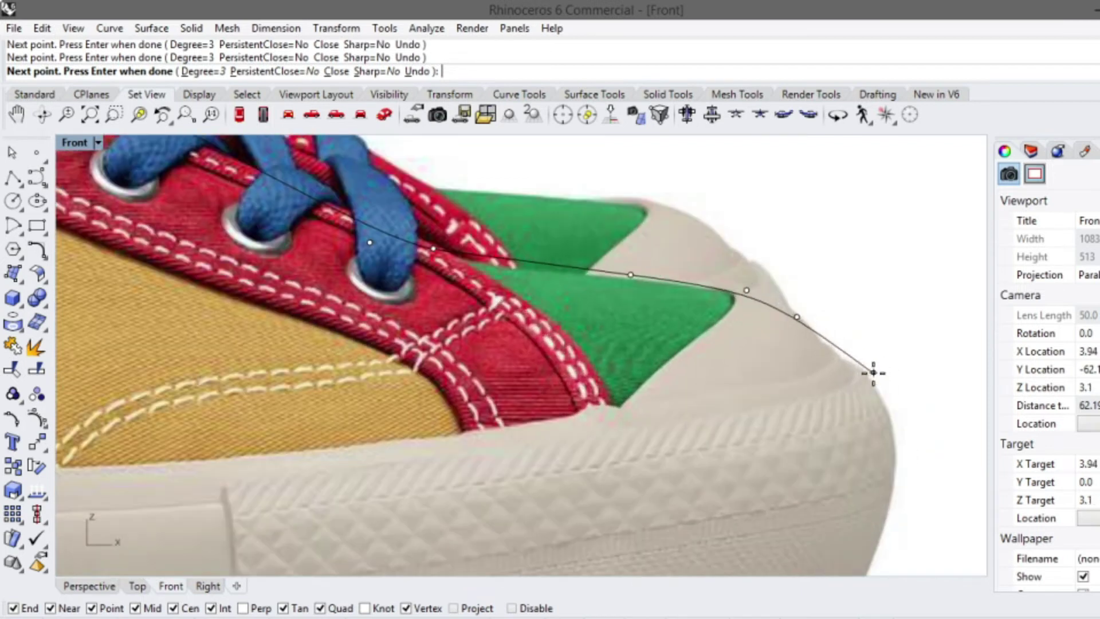
{"action": "left_click", "coordinate": [837, 361]}
{"action": "scroll", "coordinate": [836, 321], "scroll_direction": "down", "scroll_amount": 3}
{"action": "scroll", "coordinate": [848, 349], "scroll_direction": "up", "scroll_amount": 3}
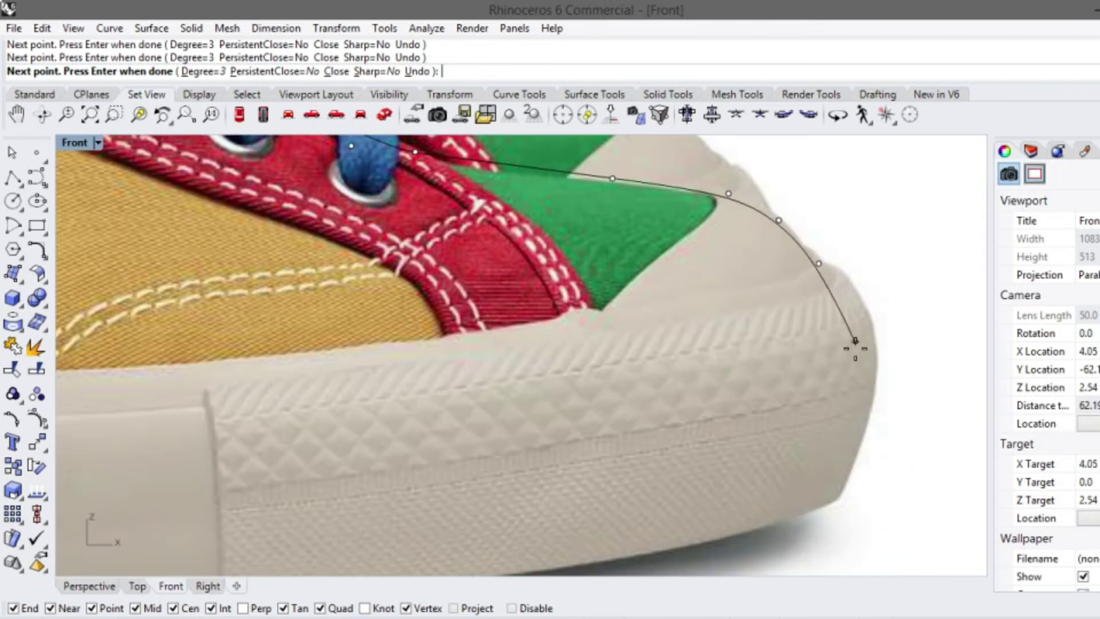
{"action": "left_click", "coordinate": [853, 327]}
{"action": "scroll", "coordinate": [859, 380], "scroll_direction": "down", "scroll_amount": 3}
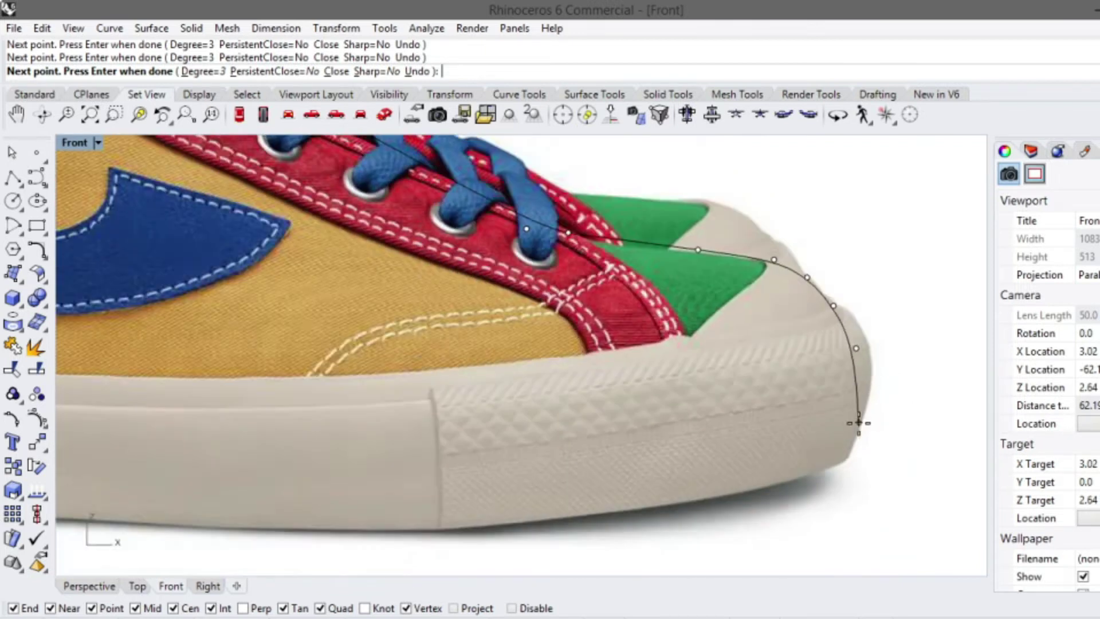
{"action": "scroll", "coordinate": [851, 368], "scroll_direction": "up", "scroll_amount": 3}
{"action": "left_click", "coordinate": [852, 366]}
{"action": "scroll", "coordinate": [855, 352], "scroll_direction": "down", "scroll_amount": 4}
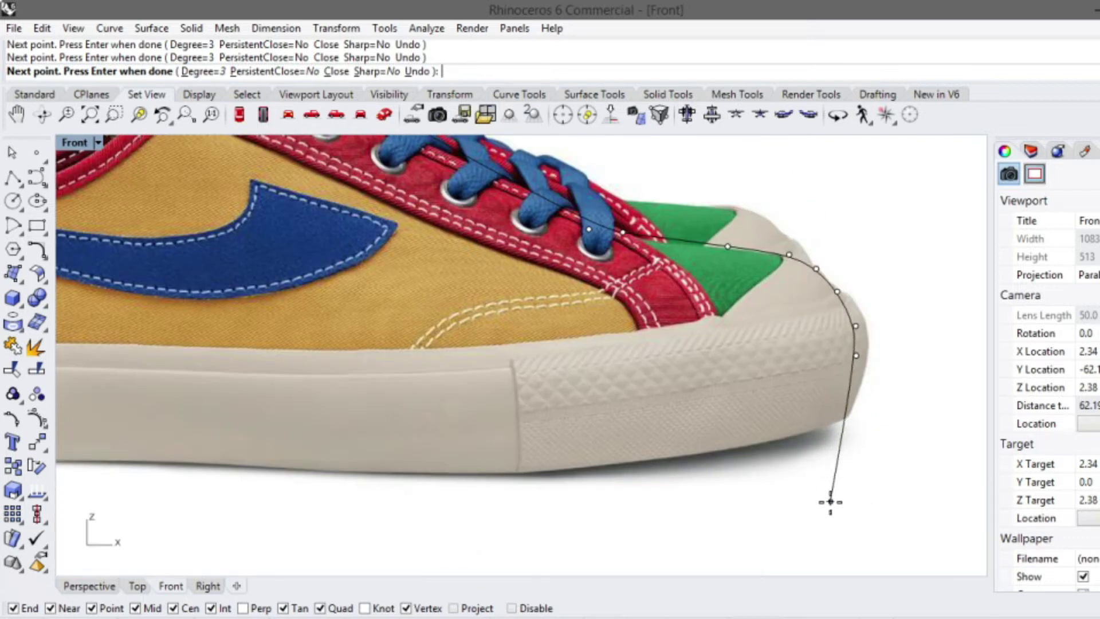
{"action": "left_click", "coordinate": [830, 481]}
{"action": "right_click", "coordinate": [830, 483]}
Draw a three-point, downward-bowed curve above the shoe opening, spanning from behind the heel curve's upper end to past the tongue's tip
{"action": "scroll", "coordinate": [754, 376], "scroll_direction": "down", "scroll_amount": 7}
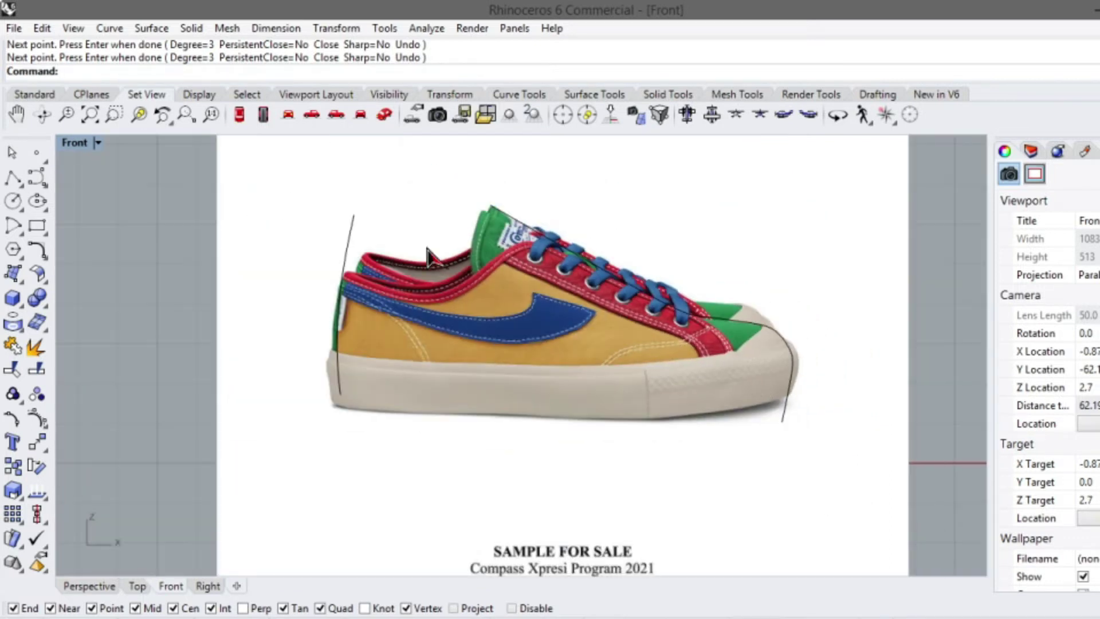
{"action": "scroll", "coordinate": [470, 242], "scroll_direction": "up", "scroll_amount": 3}
{"action": "scroll", "coordinate": [413, 244], "scroll_direction": "up", "scroll_amount": 3}
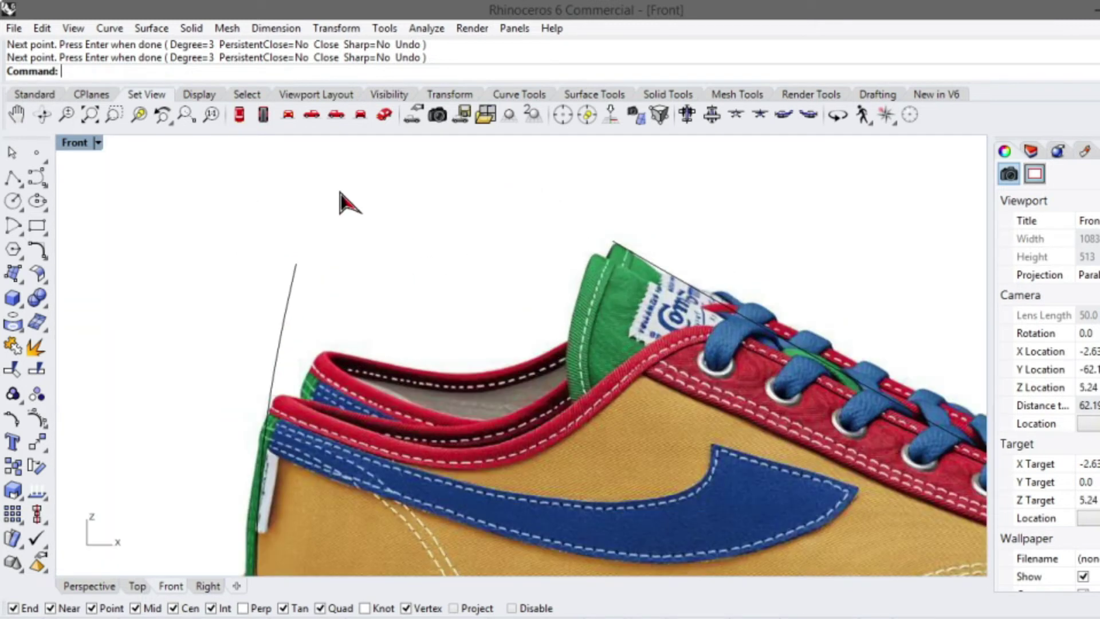
{"action": "left_click", "coordinate": [36, 179]}
{"action": "scroll", "coordinate": [241, 266], "scroll_direction": "up", "scroll_amount": 2}
{"action": "scroll", "coordinate": [296, 269], "scroll_direction": "down", "scroll_amount": 2}
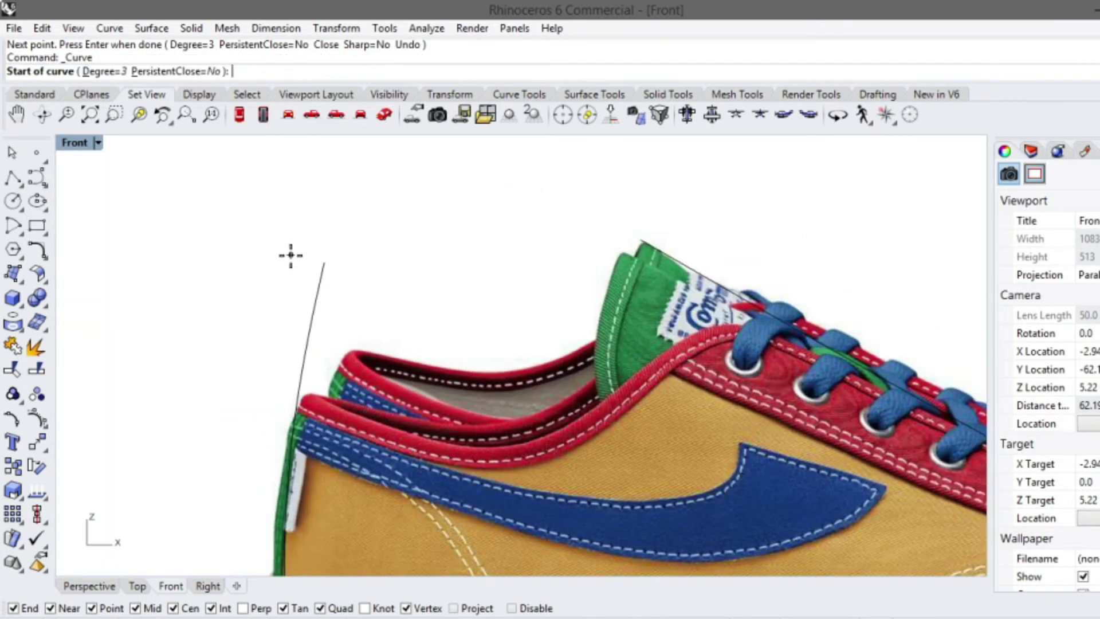
{"action": "left_click", "coordinate": [276, 263]}
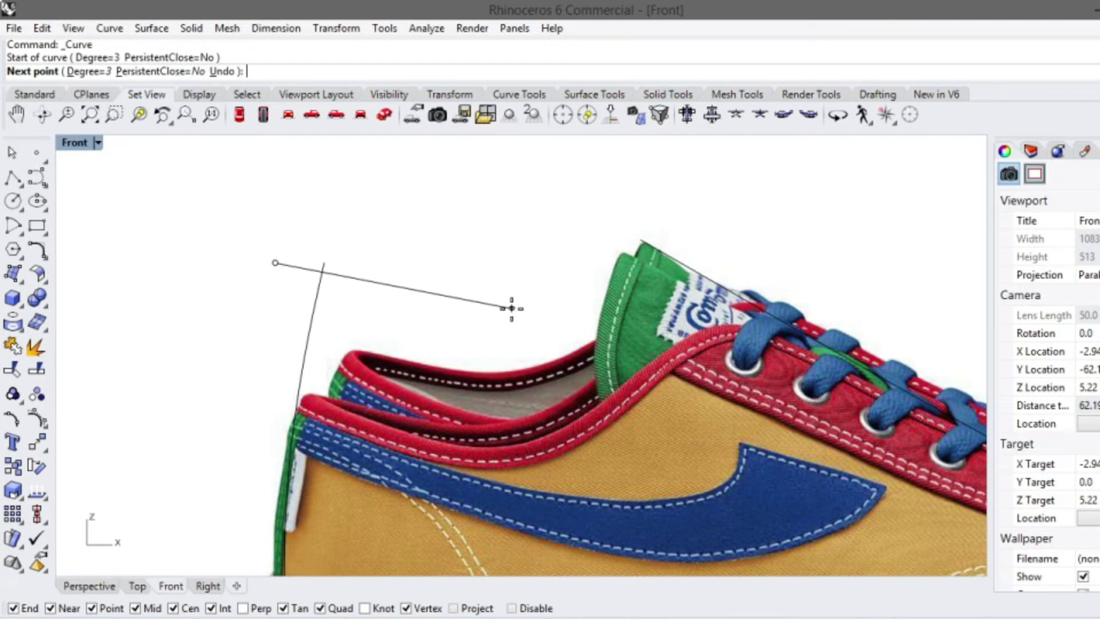
{"action": "left_click", "coordinate": [512, 308]}
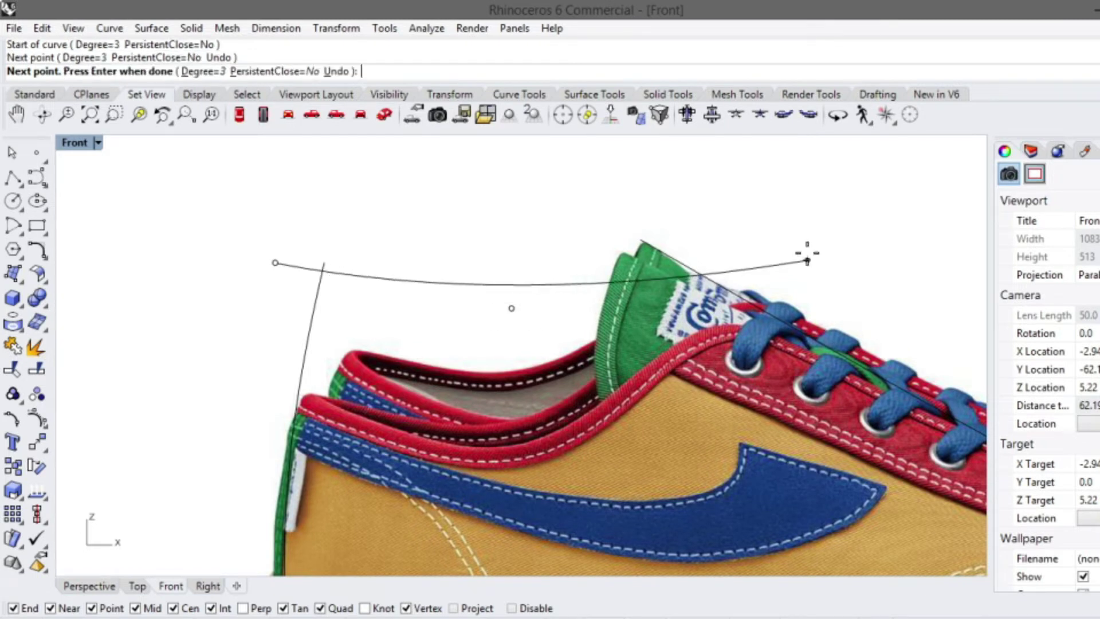
{"action": "left_click", "coordinate": [675, 237]}
{"action": "key", "text": "Return"}
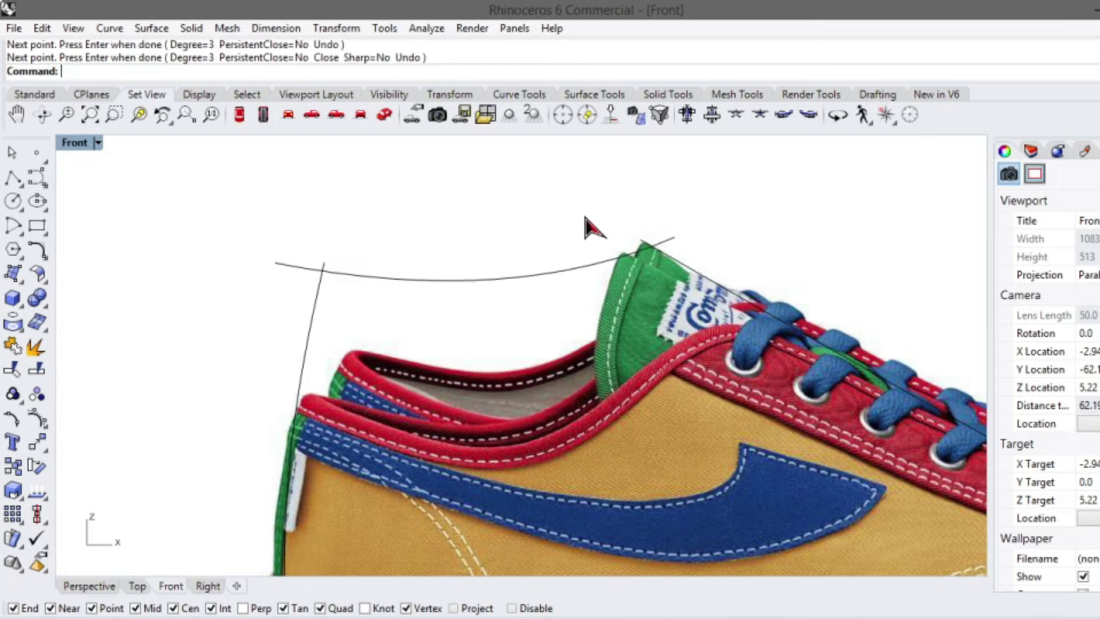
Start a degree 3 curve just behind the sole's heel end and trace it forward along the lower part of the sole
{"action": "scroll", "coordinate": [608, 220], "scroll_direction": "down", "scroll_amount": 5}
{"action": "scroll", "coordinate": [619, 215], "scroll_direction": "down", "scroll_amount": 4}
{"action": "scroll", "coordinate": [897, 322], "scroll_direction": "up", "scroll_amount": 4}
{"action": "scroll", "coordinate": [708, 315], "scroll_direction": "up", "scroll_amount": 2}
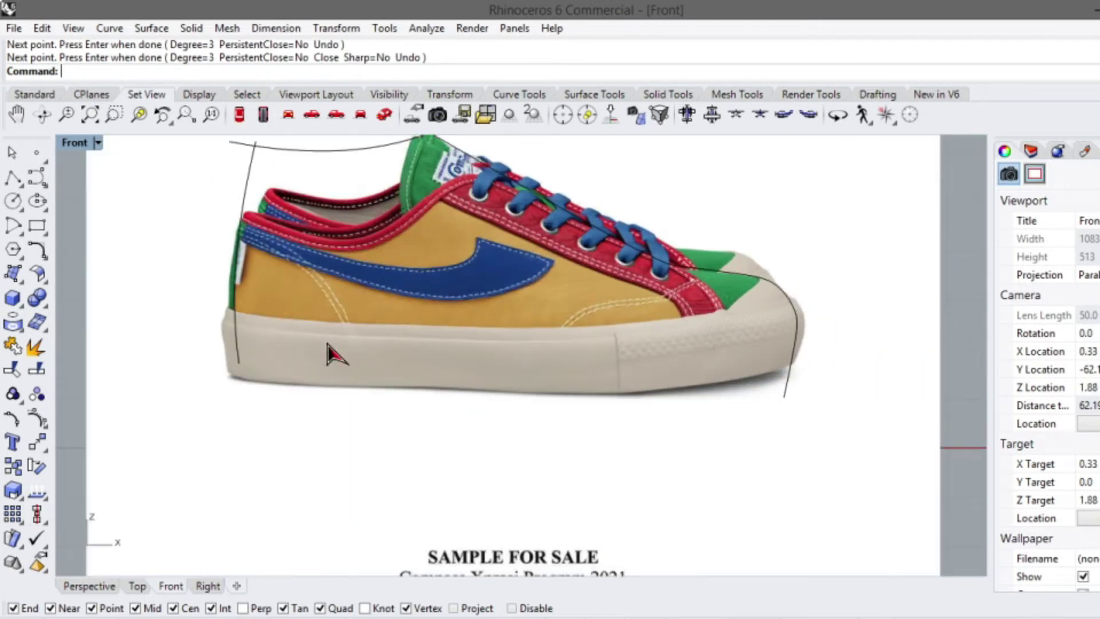
{"action": "left_click", "coordinate": [36, 178]}
{"action": "scroll", "coordinate": [234, 367], "scroll_direction": "up", "scroll_amount": 3}
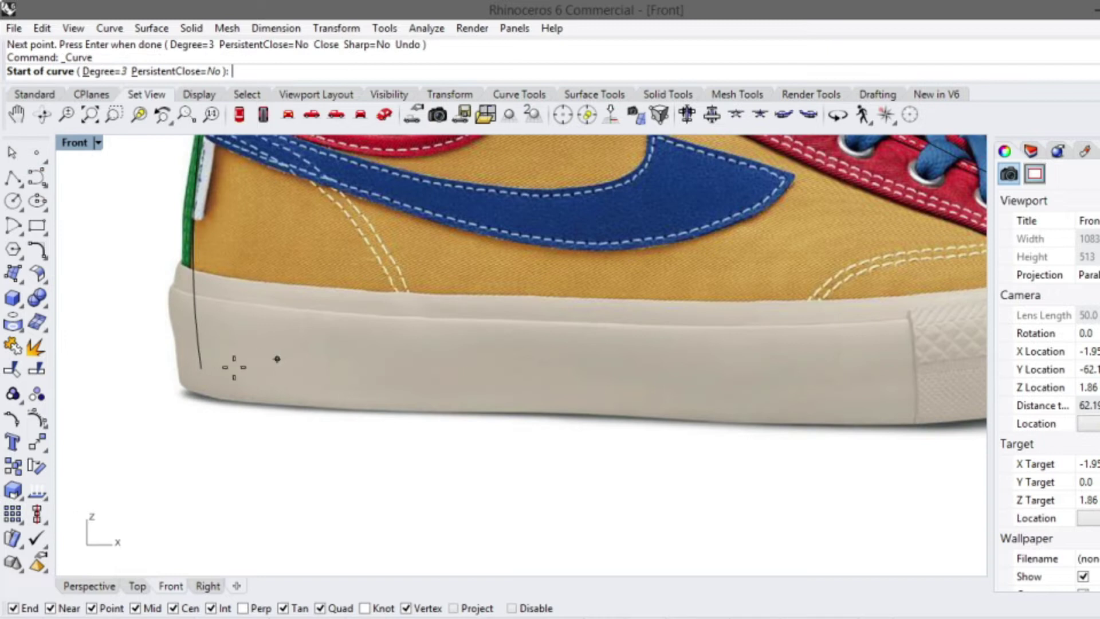
{"action": "left_click", "coordinate": [150, 357]}
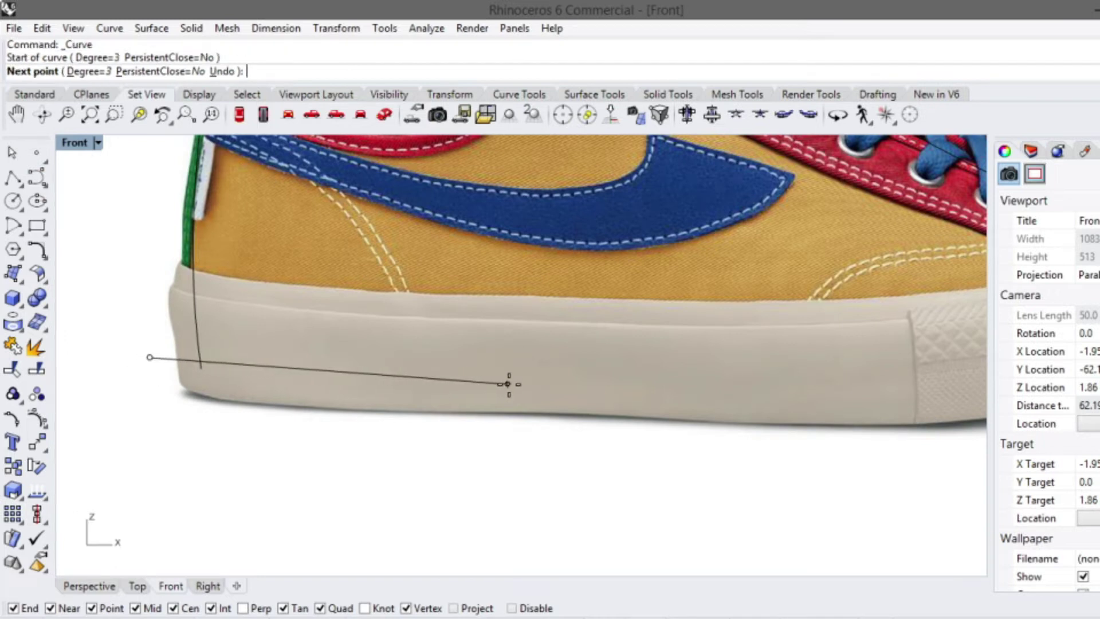
{"action": "left_click", "coordinate": [361, 382]}
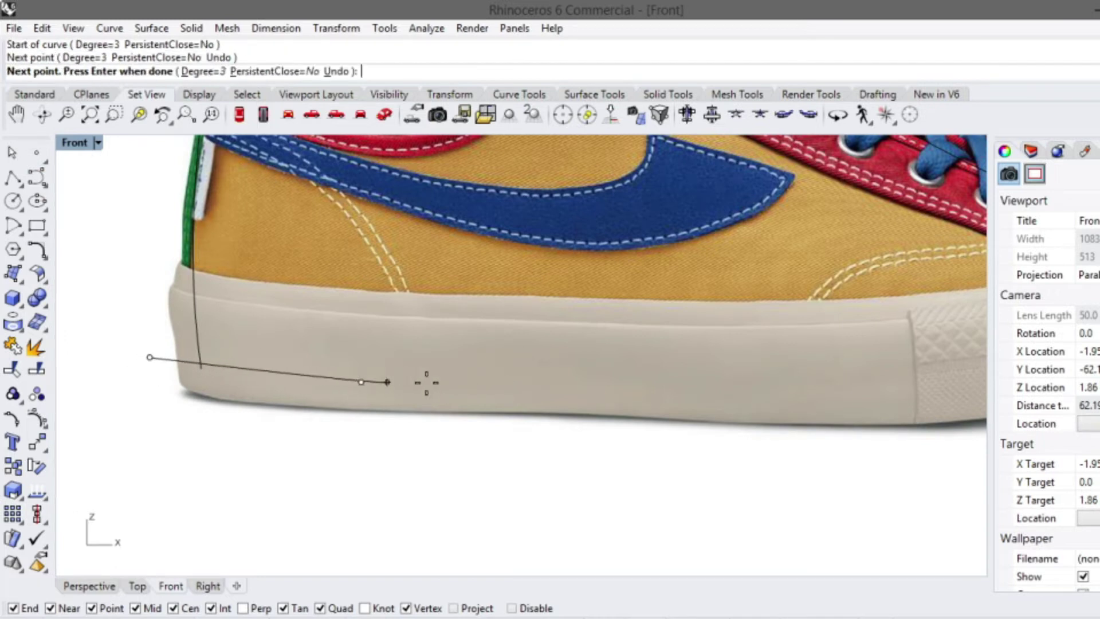
{"action": "left_click", "coordinate": [546, 379]}
{"action": "scroll", "coordinate": [629, 386], "scroll_direction": "down", "scroll_amount": 3}
{"action": "scroll", "coordinate": [613, 387], "scroll_direction": "up", "scroll_amount": 3}
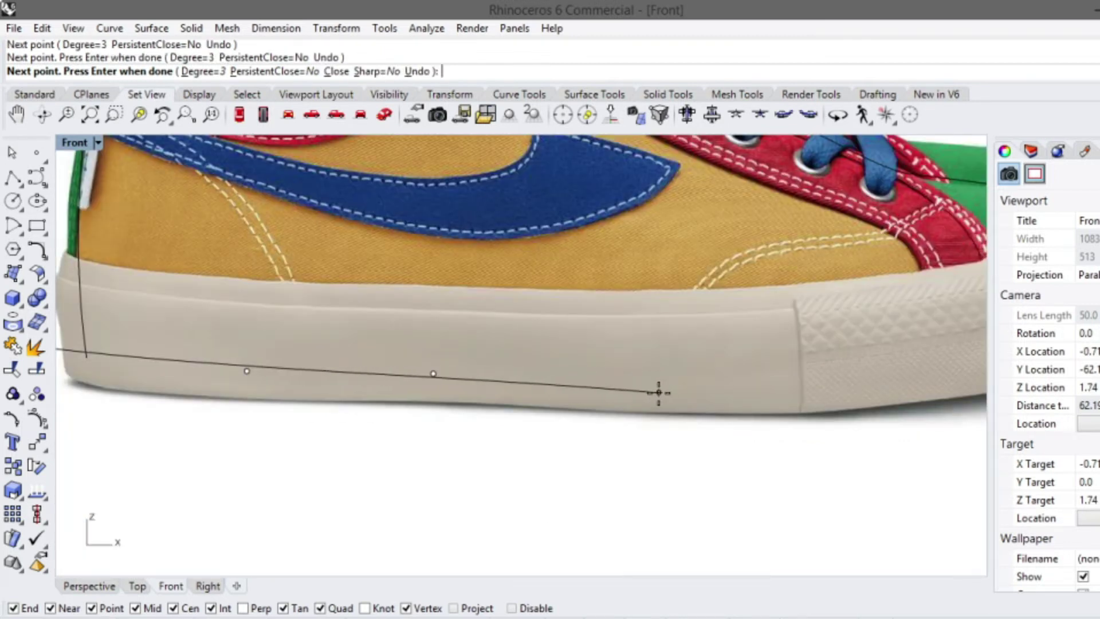
{"action": "left_click", "coordinate": [659, 393]}
Continue the sole curve upward through the textured toe bumper and finish it just past the front of the toe
{"action": "scroll", "coordinate": [631, 387], "scroll_direction": "down", "scroll_amount": 3}
{"action": "scroll", "coordinate": [688, 387], "scroll_direction": "up", "scroll_amount": 2}
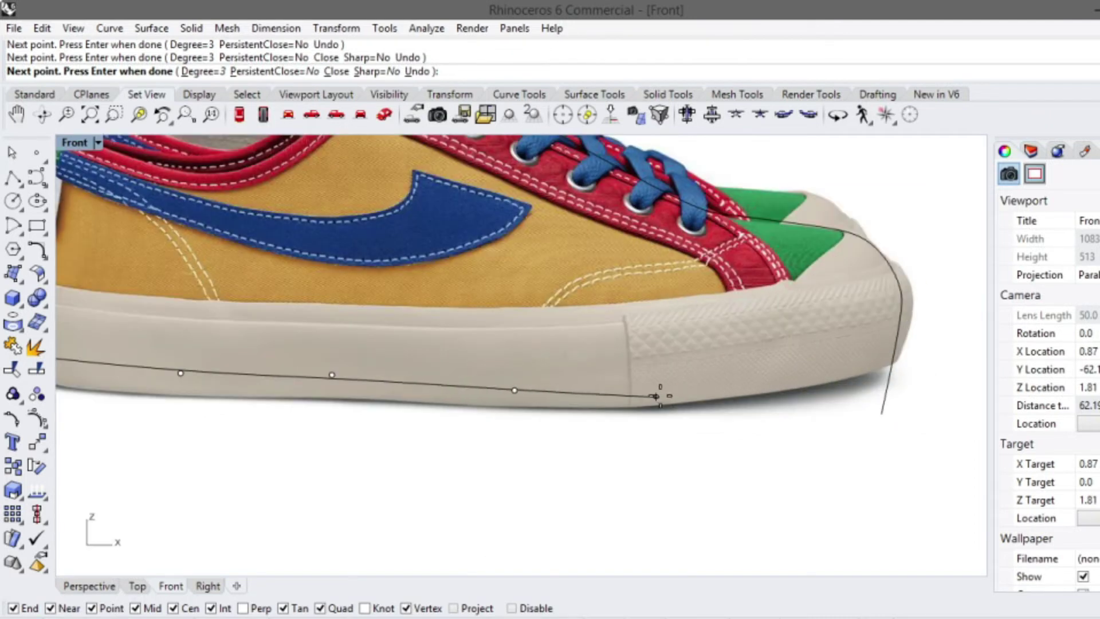
{"action": "scroll", "coordinate": [658, 396], "scroll_direction": "down", "scroll_amount": 3}
{"action": "scroll", "coordinate": [847, 368], "scroll_direction": "up", "scroll_amount": 4}
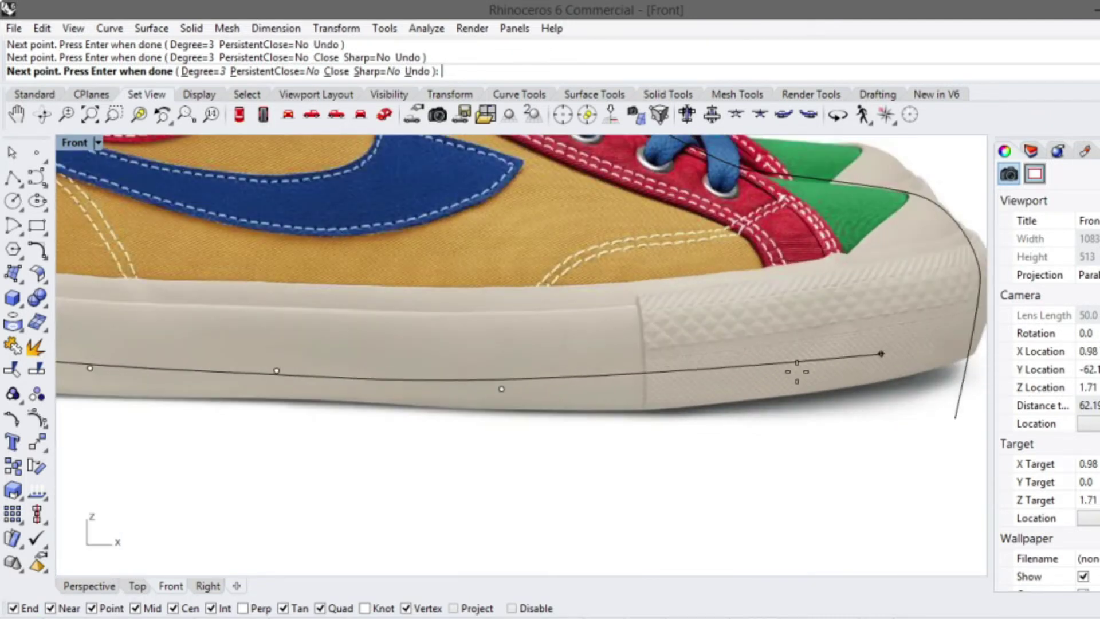
{"action": "left_click", "coordinate": [712, 379]}
{"action": "scroll", "coordinate": [802, 373], "scroll_direction": "down", "scroll_amount": 3}
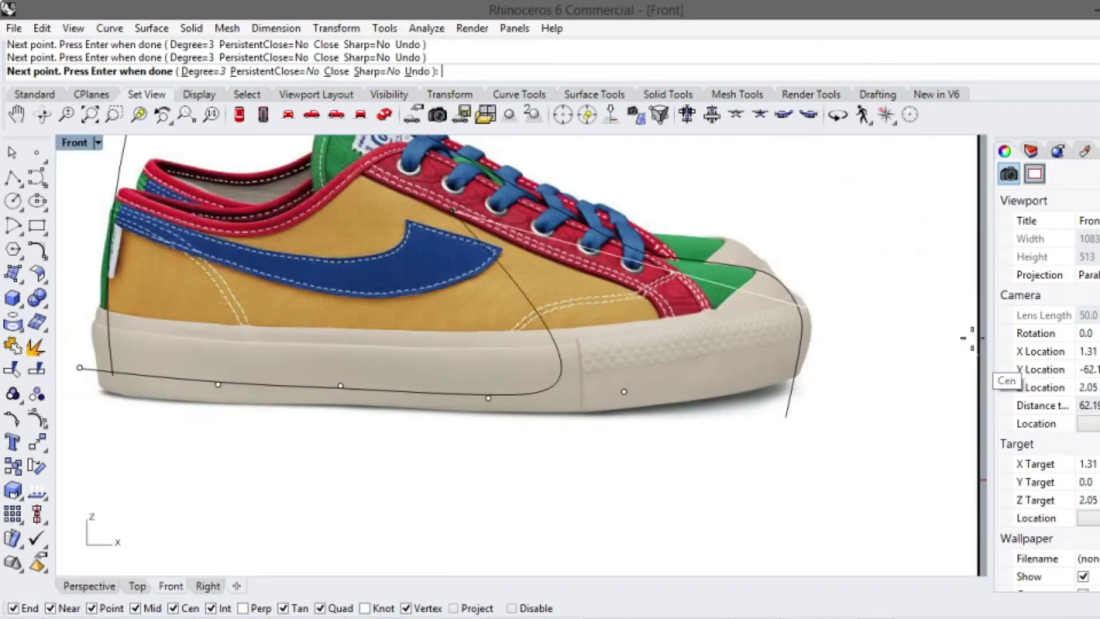
{"action": "scroll", "coordinate": [828, 369], "scroll_direction": "up", "scroll_amount": 3}
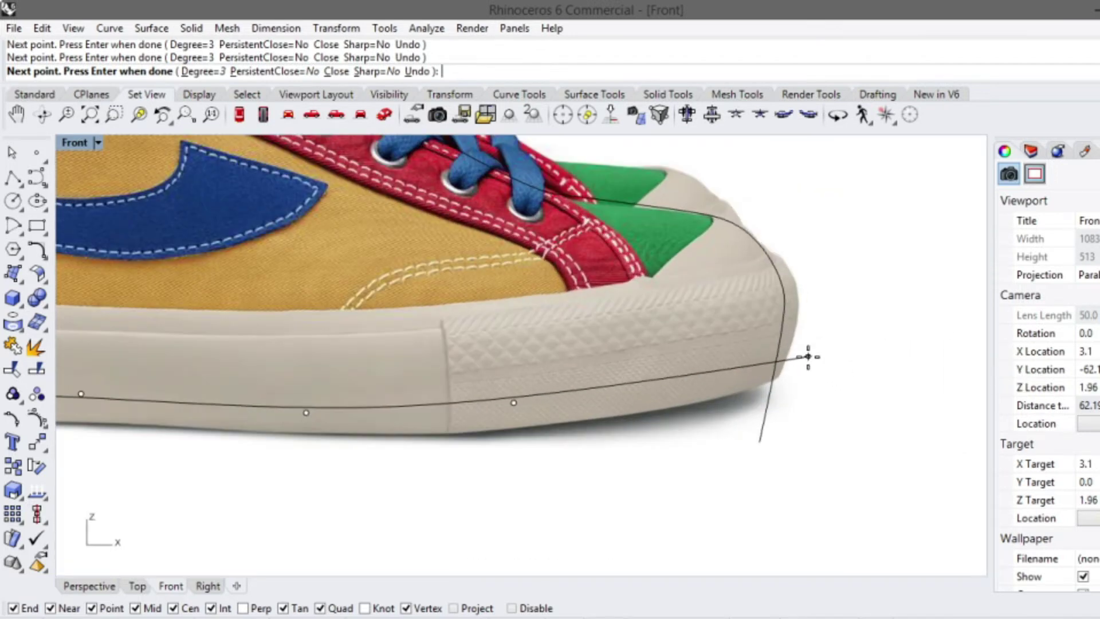
{"action": "key", "text": "Return"}
{"action": "scroll", "coordinate": [545, 405], "scroll_direction": "down", "scroll_amount": 3}
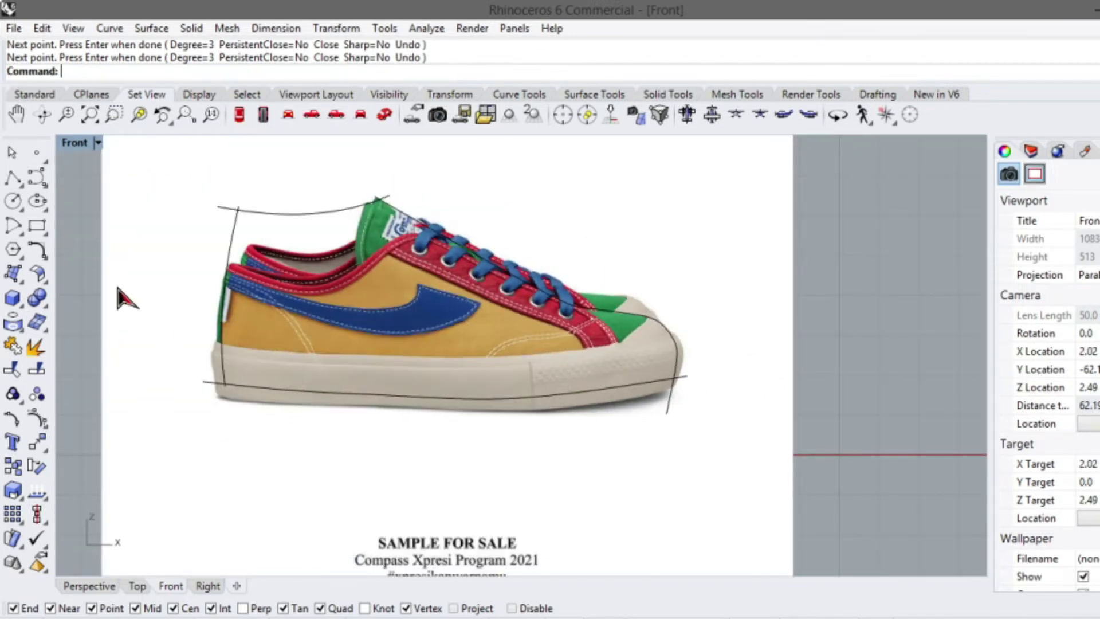
{"action": "left_click", "coordinate": [11, 152]}
Show the control points of the curve above the shoe opening and lower its middle point to deepen the bow
{"action": "scroll", "coordinate": [215, 389], "scroll_direction": "up", "scroll_amount": 3}
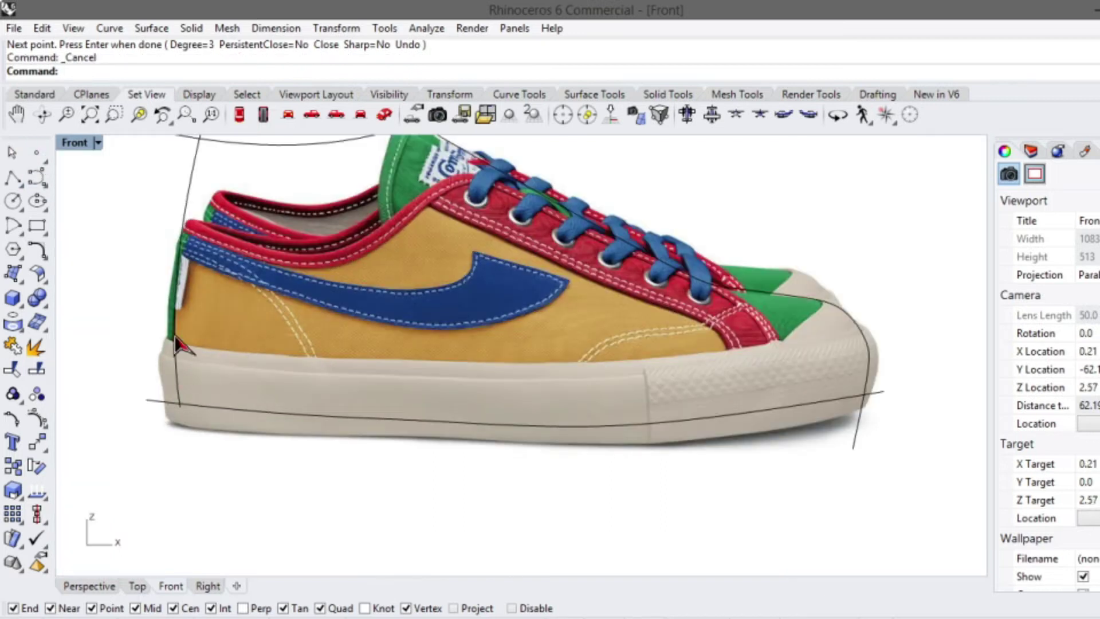
{"action": "scroll", "coordinate": [330, 408], "scroll_direction": "down", "scroll_amount": 2}
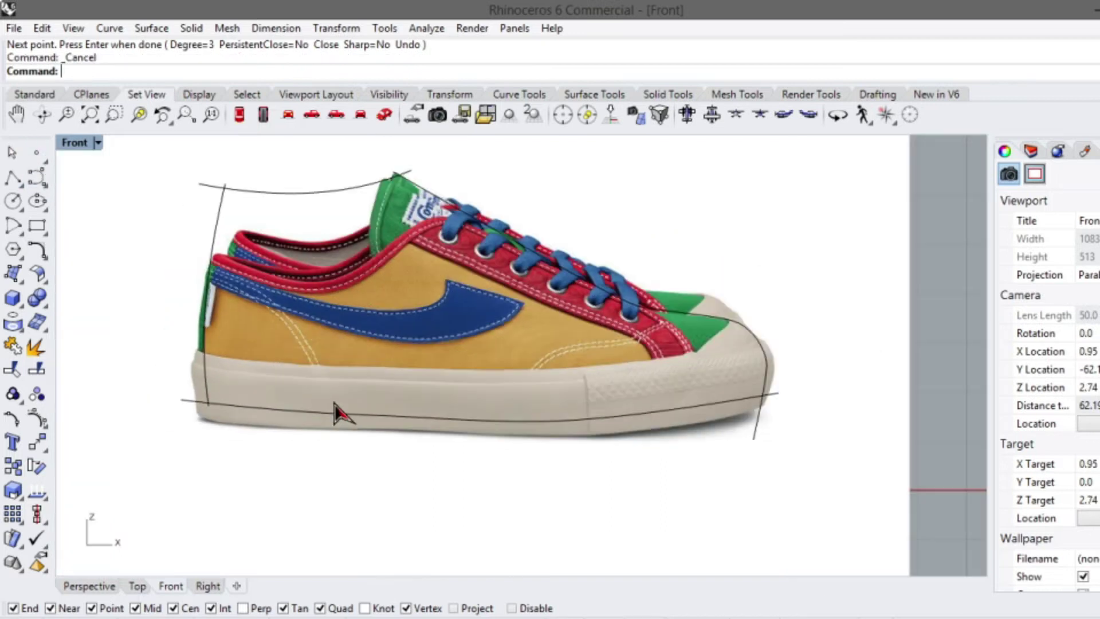
{"action": "left_click", "coordinate": [328, 188]}
{"action": "scroll", "coordinate": [328, 195], "scroll_direction": "up", "scroll_amount": 4}
{"action": "left_click", "coordinate": [328, 202]}
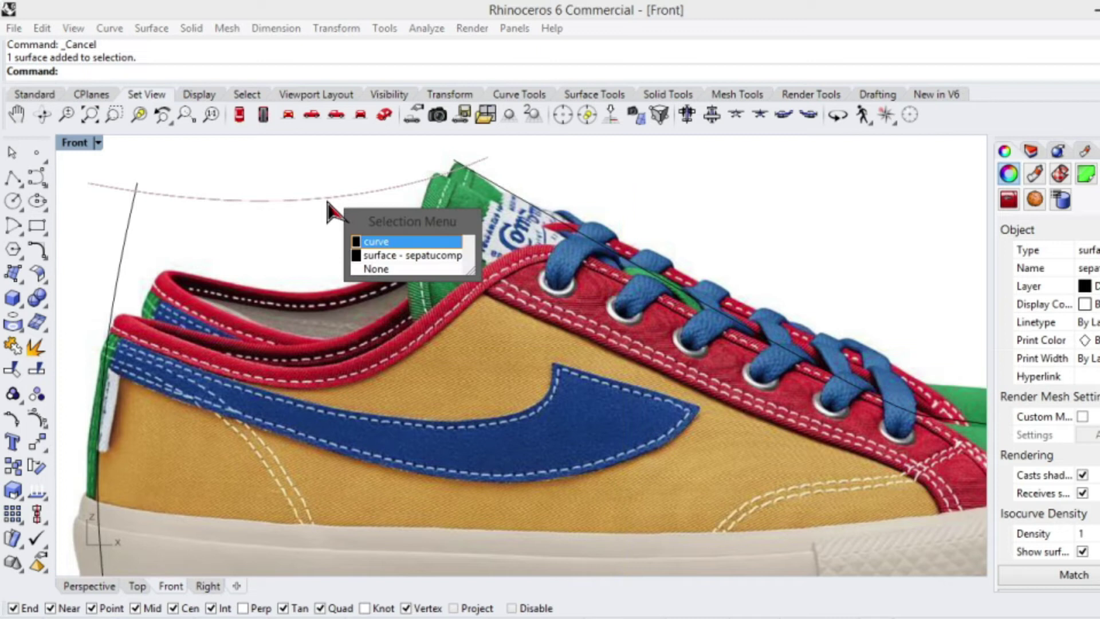
{"action": "left_click", "coordinate": [373, 243]}
{"action": "scroll", "coordinate": [330, 235], "scroll_direction": "up", "scroll_amount": 2}
{"action": "left_click", "coordinate": [328, 236]}
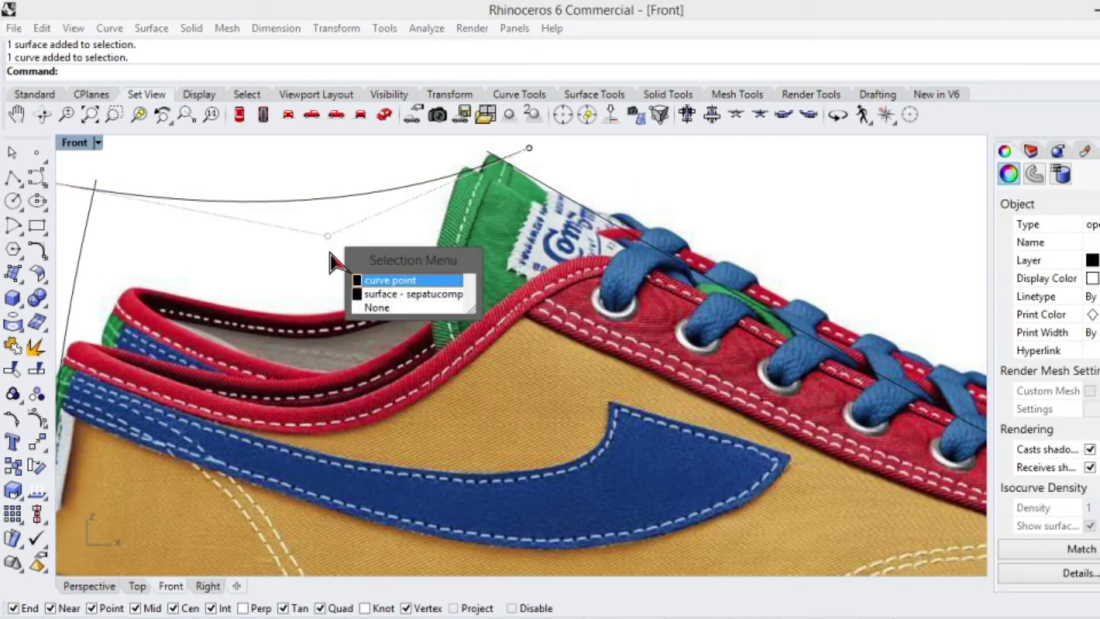
{"action": "left_click", "coordinate": [384, 281]}
{"action": "left_click_drag", "start_coordinate": [328, 236], "coordinate": [334, 267]}
Move the rear end point of the opening curve down and forward, keeping it just behind the heel curve
{"action": "scroll", "coordinate": [245, 208], "scroll_direction": "down", "scroll_amount": 2}
{"action": "scroll", "coordinate": [147, 221], "scroll_direction": "up", "scroll_amount": 5}
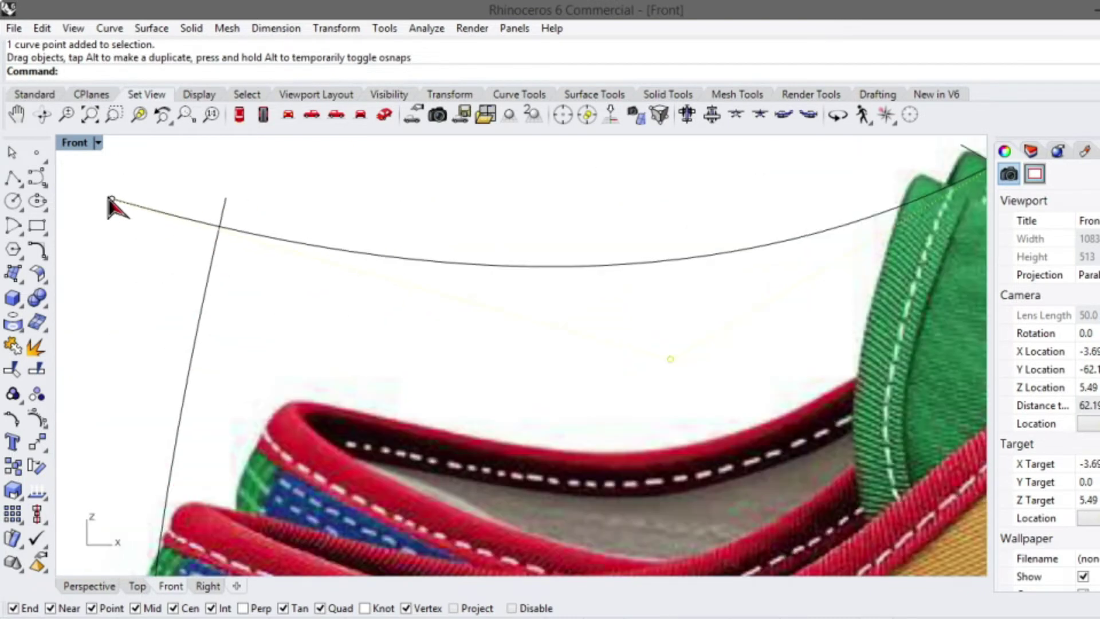
{"action": "left_click_drag", "start_coordinate": [113, 199], "coordinate": [167, 250]}
{"action": "scroll", "coordinate": [172, 246], "scroll_direction": "down", "scroll_amount": 2}
{"action": "scroll", "coordinate": [212, 237], "scroll_direction": "down", "scroll_amount": 1}
{"action": "scroll", "coordinate": [459, 238], "scroll_direction": "down", "scroll_amount": 2}
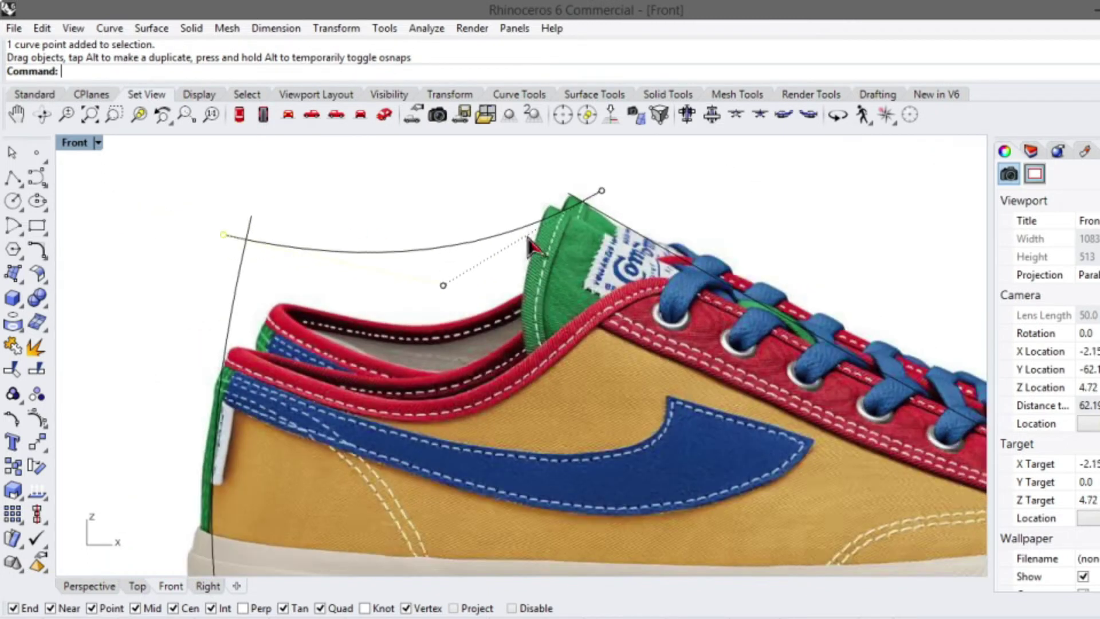
{"action": "scroll", "coordinate": [444, 253], "scroll_direction": "down", "scroll_amount": 1}
{"action": "scroll", "coordinate": [717, 473], "scroll_direction": "up", "scroll_amount": 1}
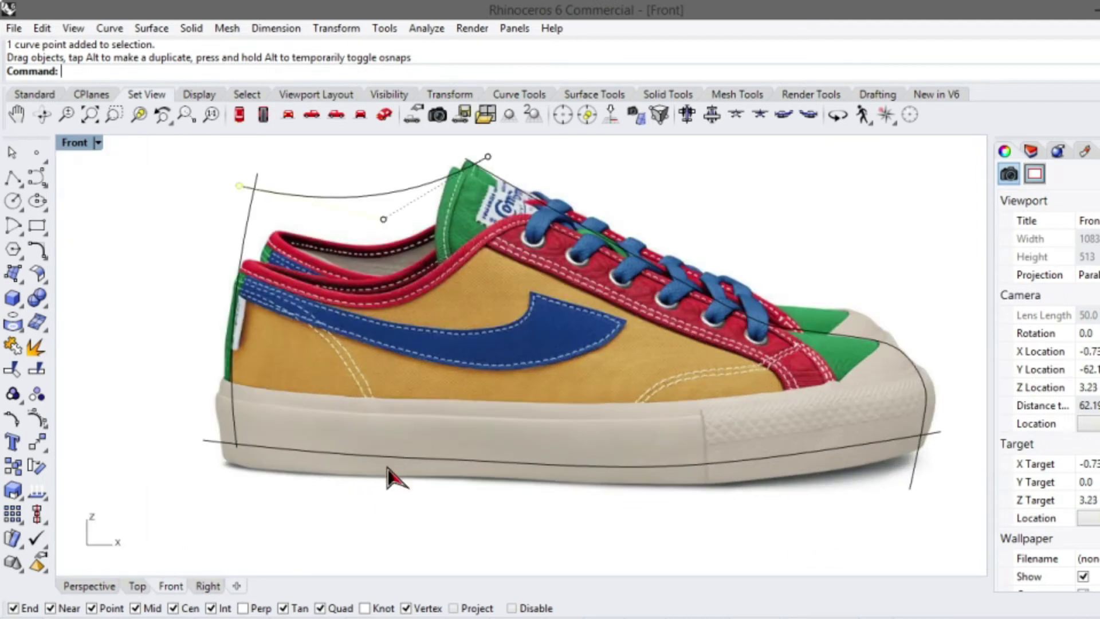
Show the control points of the sole curve and the heel curve
{"action": "scroll", "coordinate": [283, 466], "scroll_direction": "up", "scroll_amount": 2}
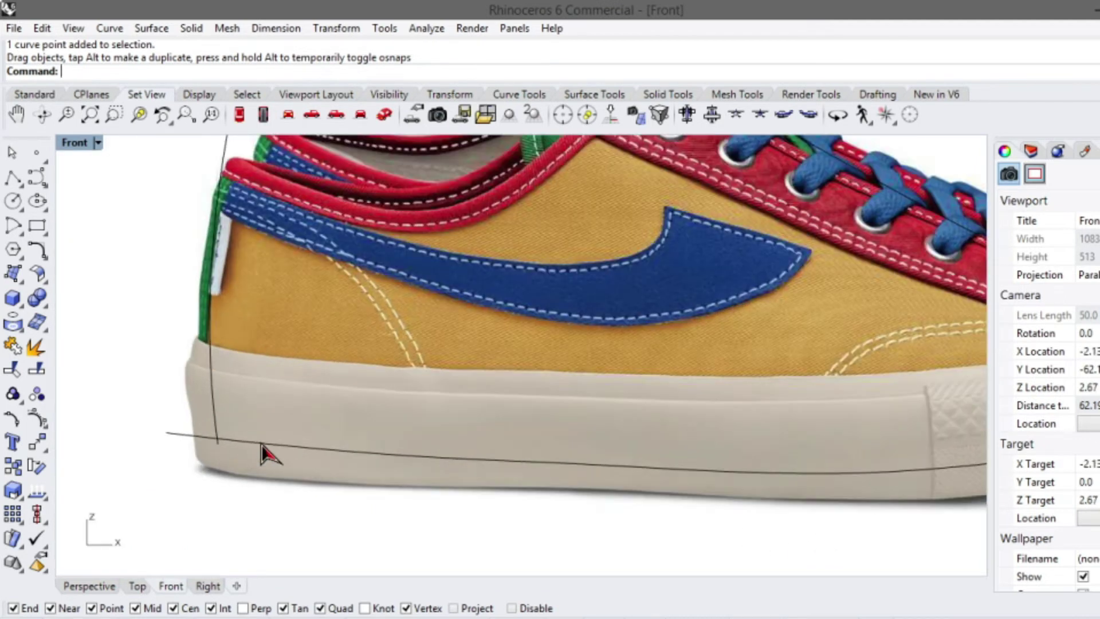
{"action": "left_click", "coordinate": [264, 451]}
{"action": "left_click", "coordinate": [324, 488]}
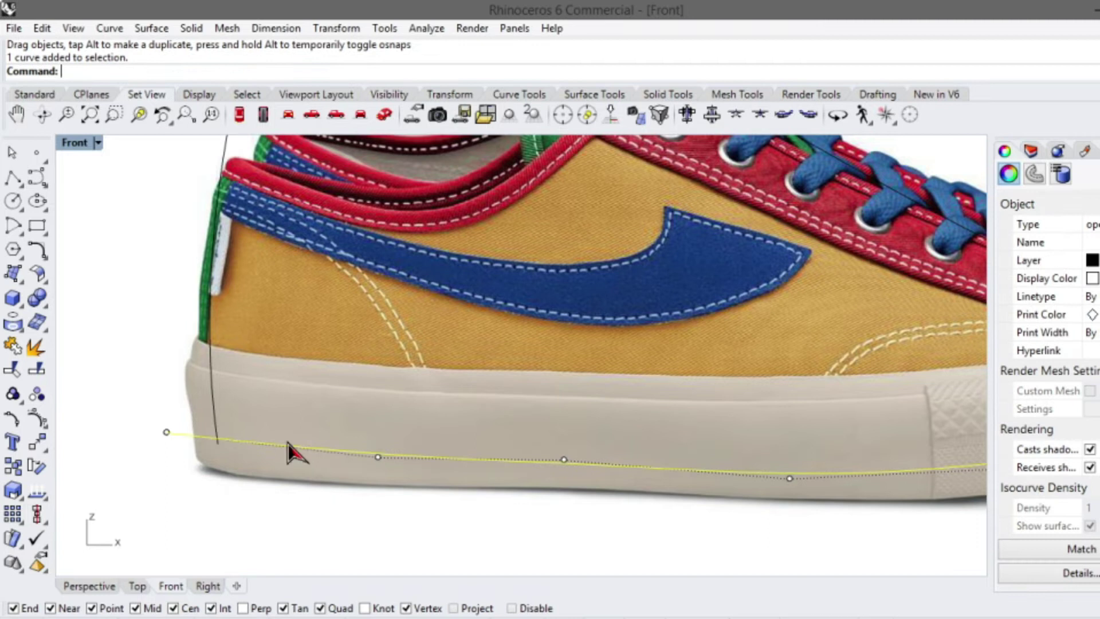
{"action": "left_click", "coordinate": [213, 392]}
{"action": "left_click", "coordinate": [286, 433]}
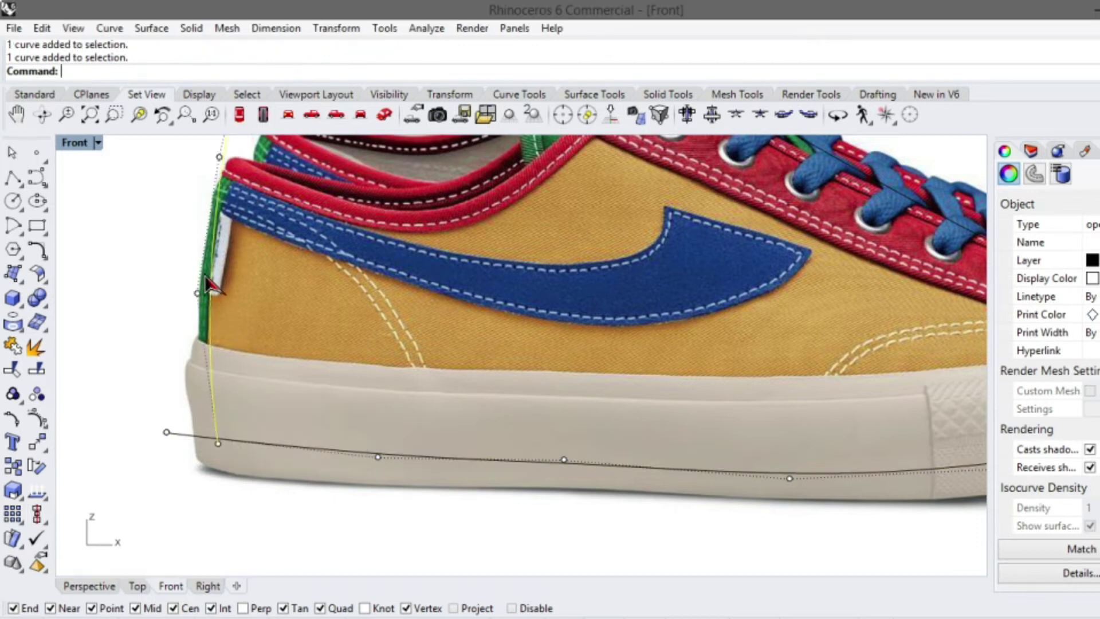
Move the heel curve's lower middle control point down and outward behind the heel to bulge the curve
{"action": "scroll", "coordinate": [196, 313], "scroll_direction": "up", "scroll_amount": 2}
{"action": "left_click", "coordinate": [194, 302]}
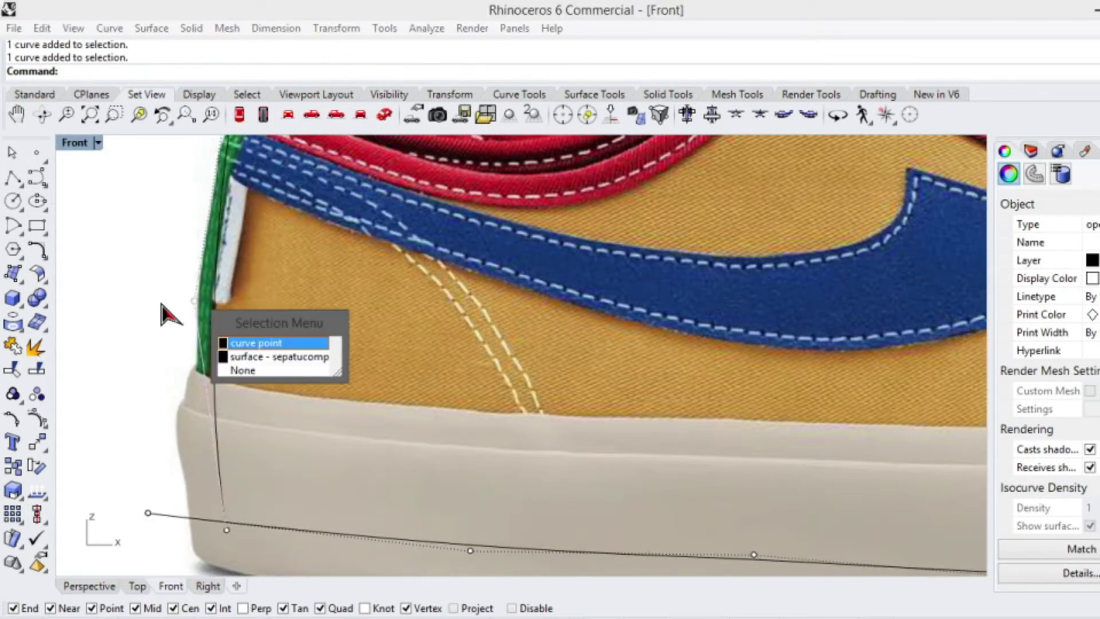
{"action": "left_click", "coordinate": [249, 345]}
{"action": "left_click_drag", "start_coordinate": [195, 301], "coordinate": [164, 356]}
{"action": "scroll", "coordinate": [165, 356], "scroll_direction": "down", "scroll_amount": 5}
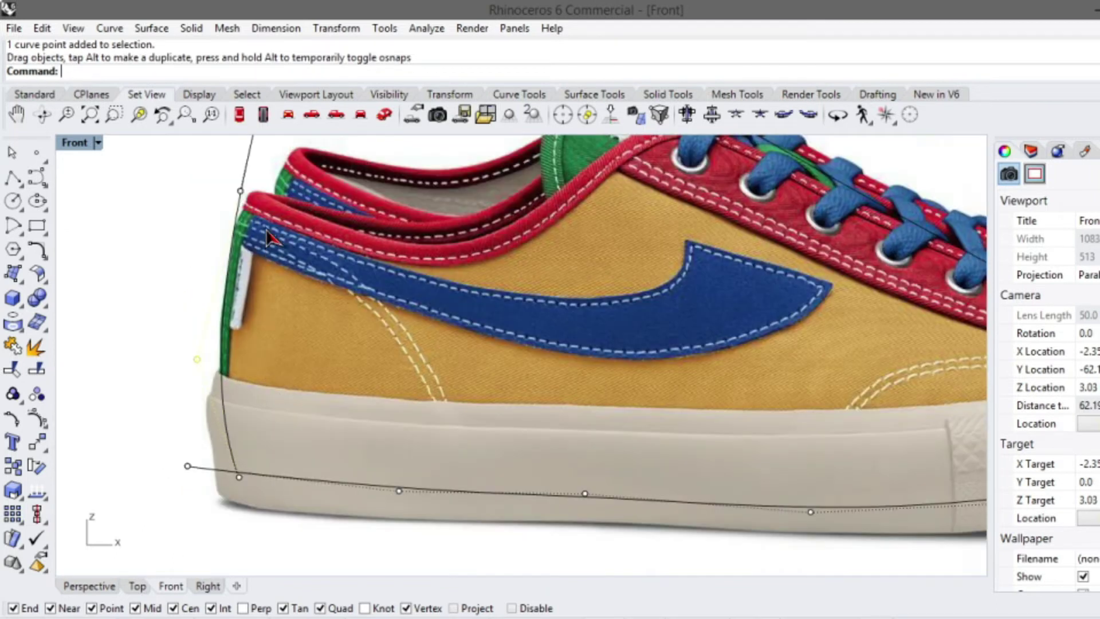
Shift the heel curve's control point at the collar slightly inward and pull the lower middle one further out behind the heel
{"action": "scroll", "coordinate": [244, 208], "scroll_direction": "up", "scroll_amount": 5}
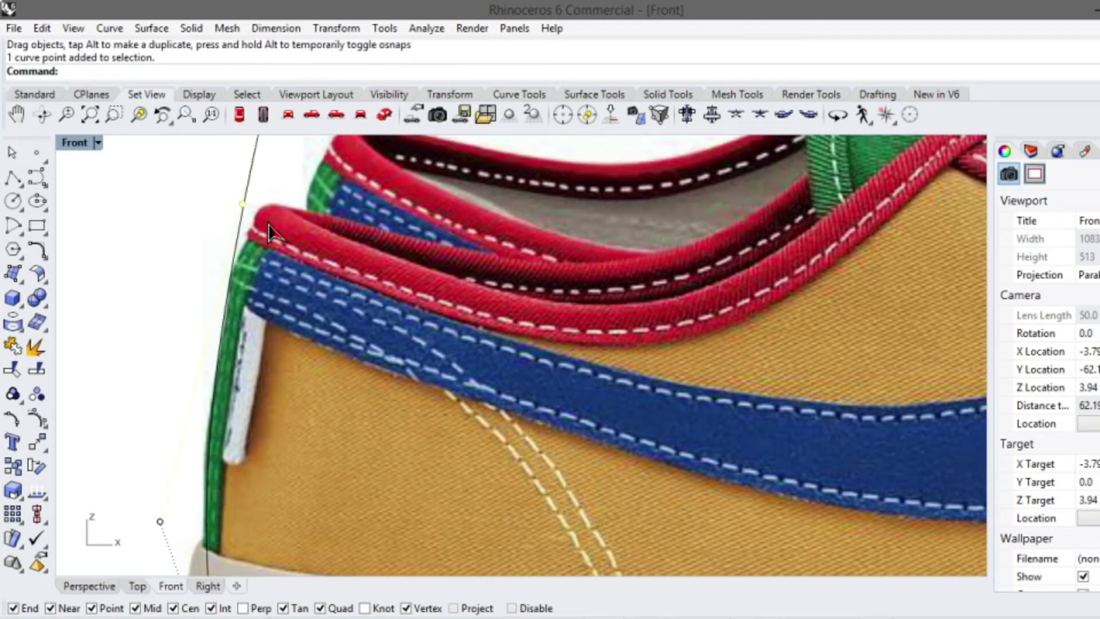
{"action": "left_click_drag", "start_coordinate": [241, 203], "coordinate": [258, 205]}
{"action": "scroll", "coordinate": [293, 215], "scroll_direction": "down", "scroll_amount": 4}
{"action": "scroll", "coordinate": [218, 354], "scroll_direction": "up", "scroll_amount": 2}
{"action": "left_click", "coordinate": [195, 440]}
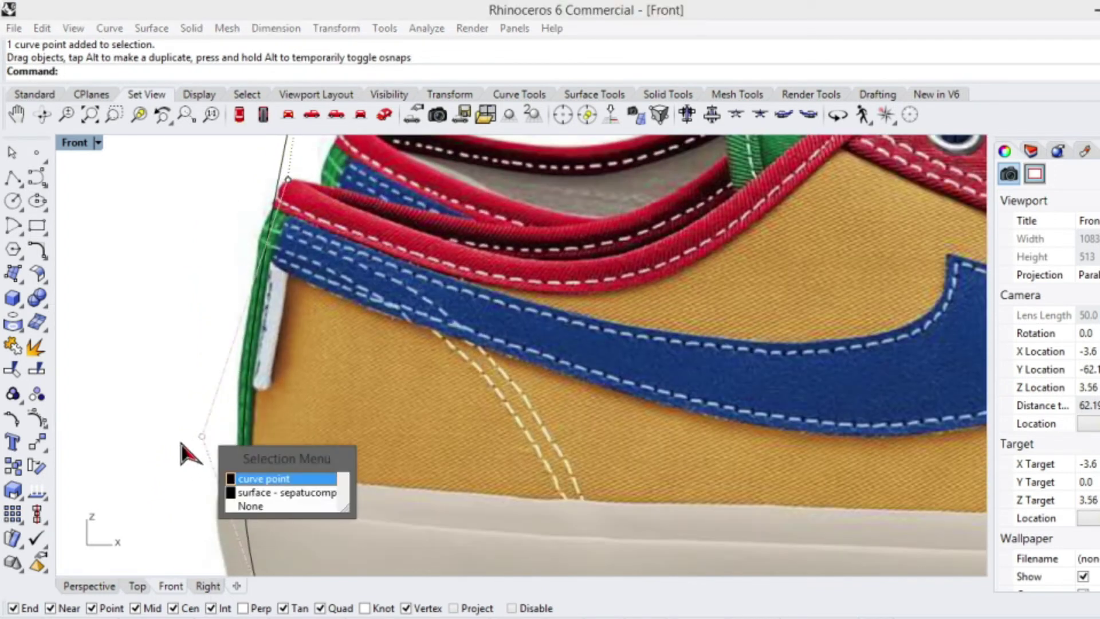
{"action": "left_click", "coordinate": [303, 481]}
{"action": "mouse_move", "coordinate": [202, 437]}
{"action": "left_mouse_down"}
{"action": "mouse_move", "coordinate": [175, 460]}
{"action": "mouse_move", "coordinate": [184, 444]}
{"action": "left_mouse_up"}
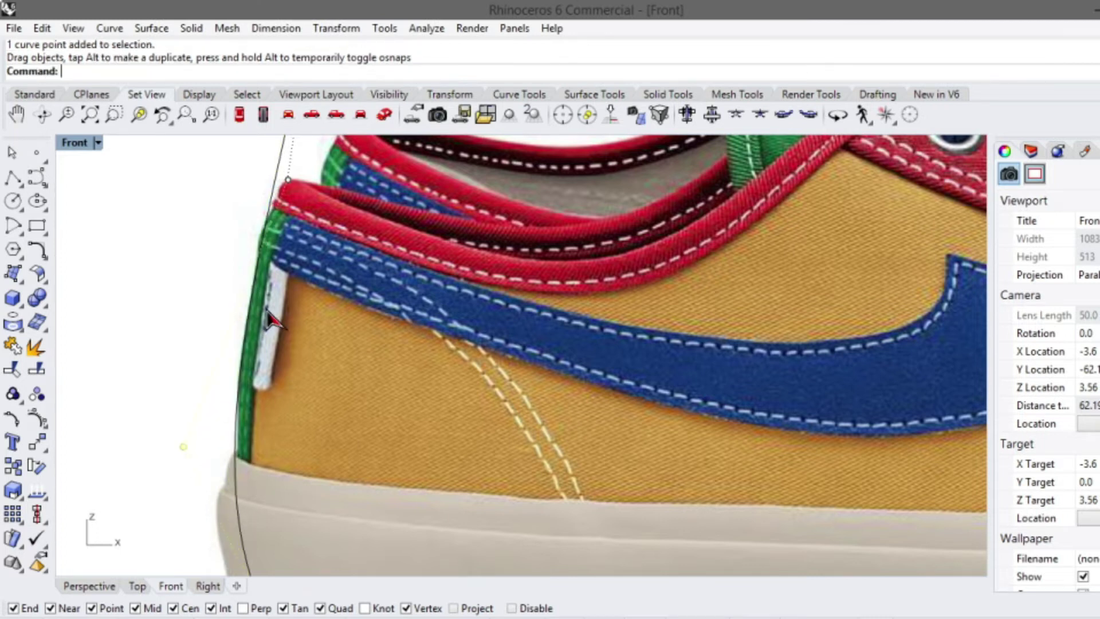
Delete the side-view shoe reference picture, leaving only the traced profile curves
{"action": "scroll", "coordinate": [278, 309], "scroll_direction": "down", "scroll_amount": 4}
{"action": "left_click", "coordinate": [353, 524]}
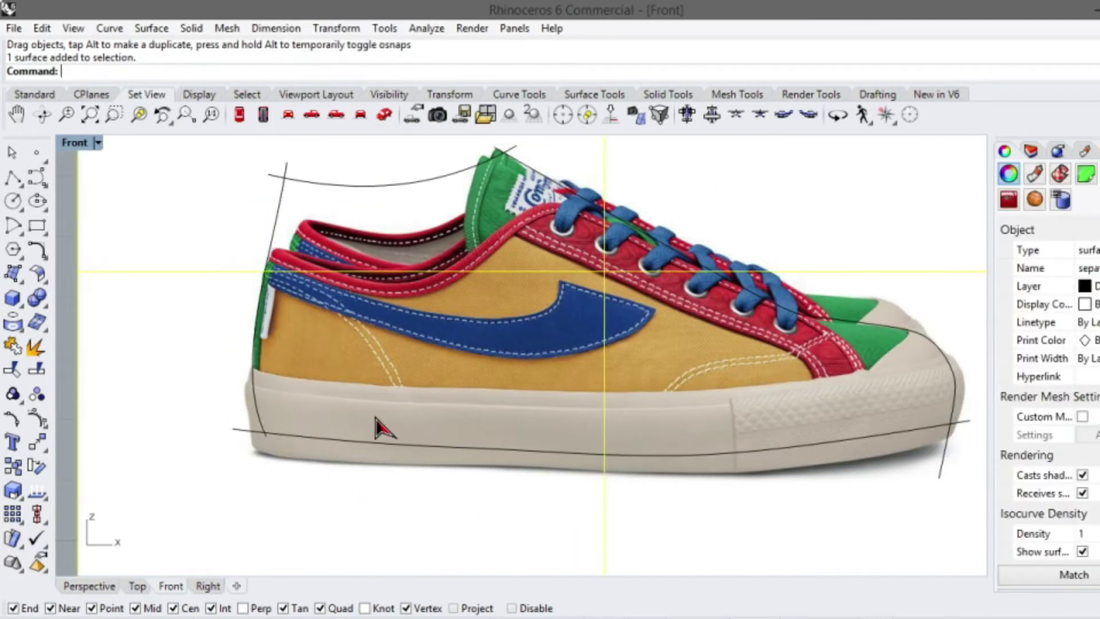
{"action": "scroll", "coordinate": [485, 433], "scroll_direction": "down", "scroll_amount": 5}
{"action": "key", "text": "Delete"}
{"action": "scroll", "coordinate": [530, 413], "scroll_direction": "up", "scroll_amount": 4}
{"action": "scroll", "coordinate": [814, 476], "scroll_direction": "up", "scroll_amount": 4}
{"action": "scroll", "coordinate": [834, 410], "scroll_direction": "down", "scroll_amount": 4}
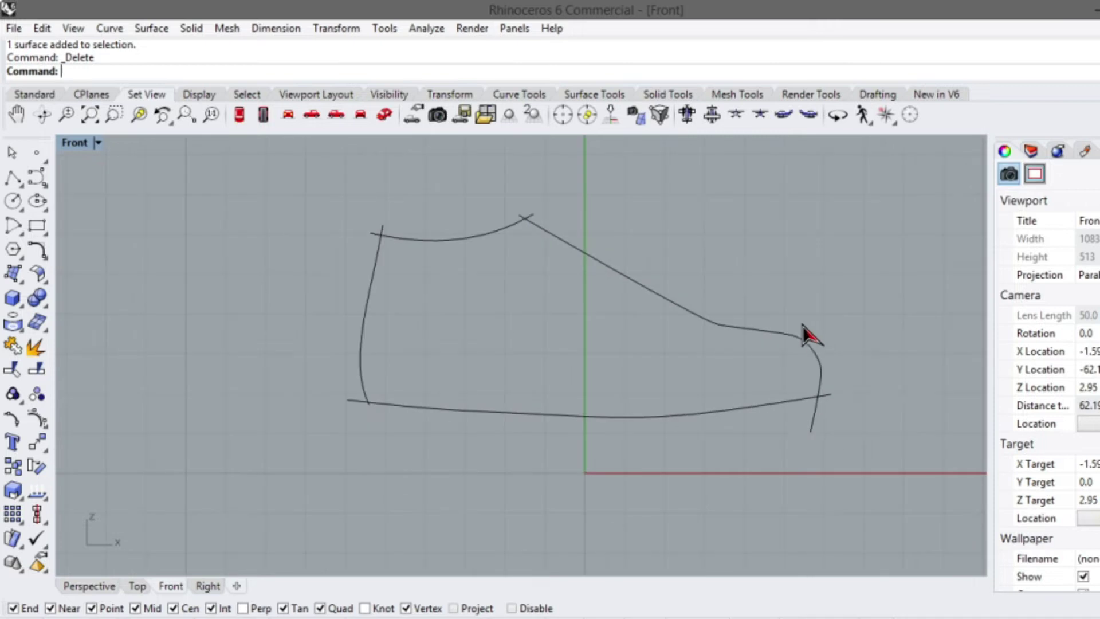
{"action": "scroll", "coordinate": [710, 290], "scroll_direction": "down", "scroll_amount": 3}
{"action": "scroll", "coordinate": [705, 280], "scroll_direction": "up", "scroll_amount": 4}
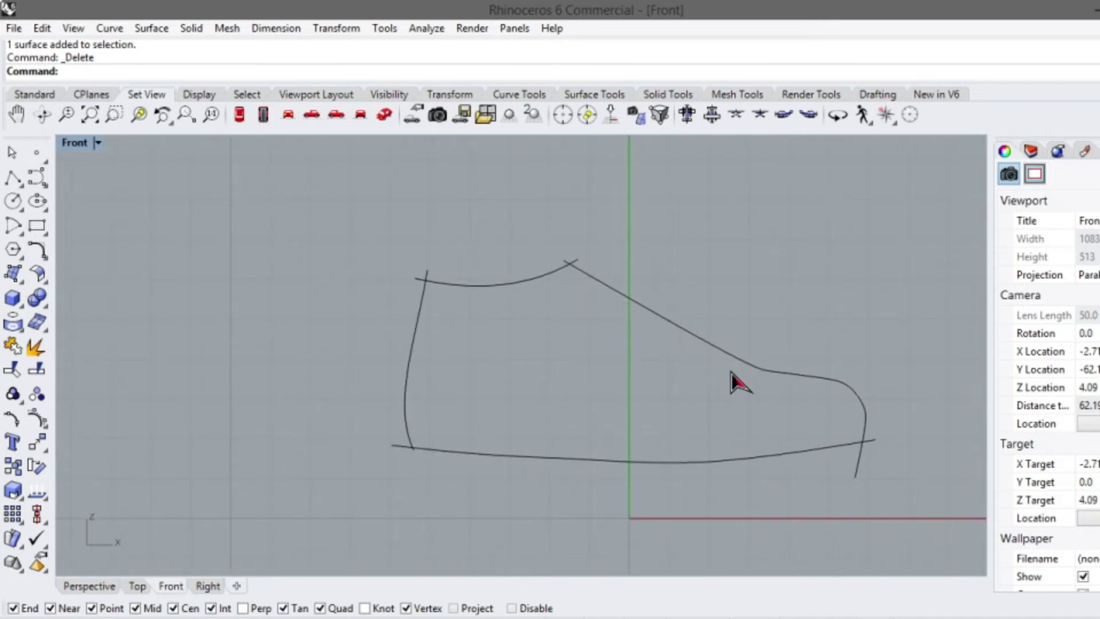
Return to the four-viewport layout and maximize the Top view on the outsole reference picture
{"action": "double_click", "coordinate": [83, 144]}
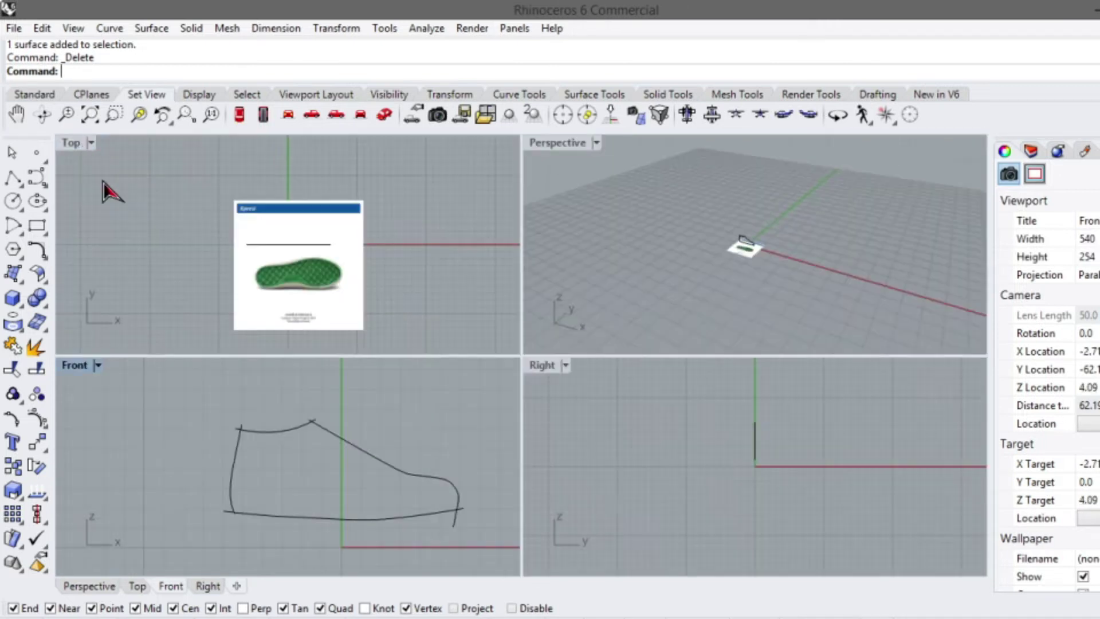
{"action": "scroll", "coordinate": [275, 254], "scroll_direction": "up", "scroll_amount": 3}
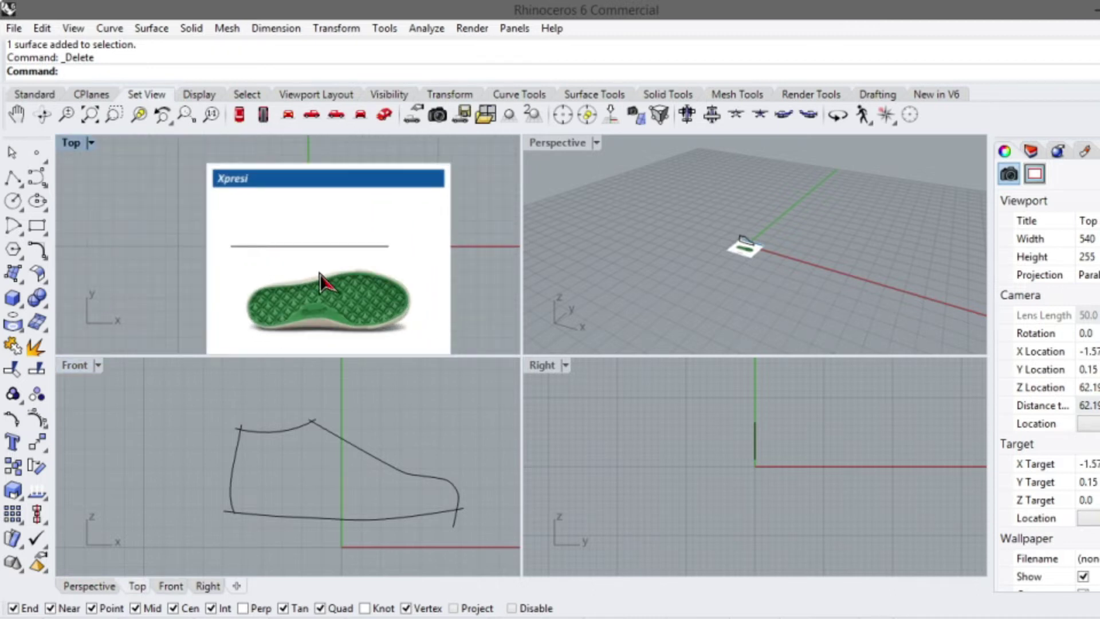
{"action": "scroll", "coordinate": [336, 296], "scroll_direction": "down", "scroll_amount": 2}
{"action": "scroll", "coordinate": [346, 314], "scroll_direction": "up", "scroll_amount": 2}
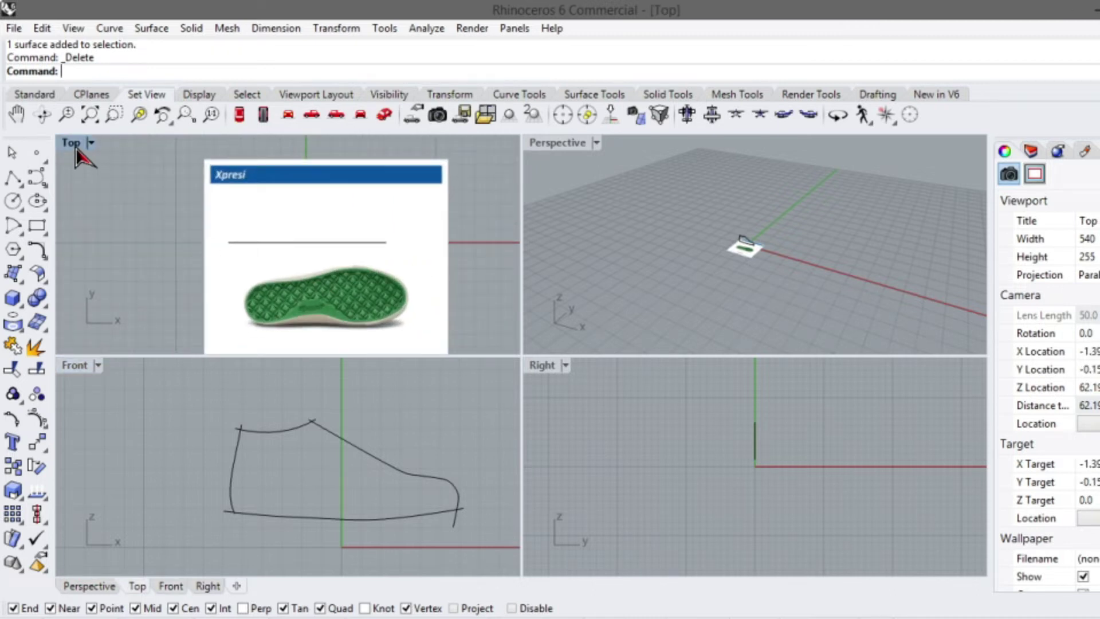
{"action": "double_click", "coordinate": [78, 150]}
{"action": "scroll", "coordinate": [630, 350], "scroll_direction": "down", "scroll_amount": 1}
{"action": "scroll", "coordinate": [664, 367], "scroll_direction": "up", "scroll_amount": 5}
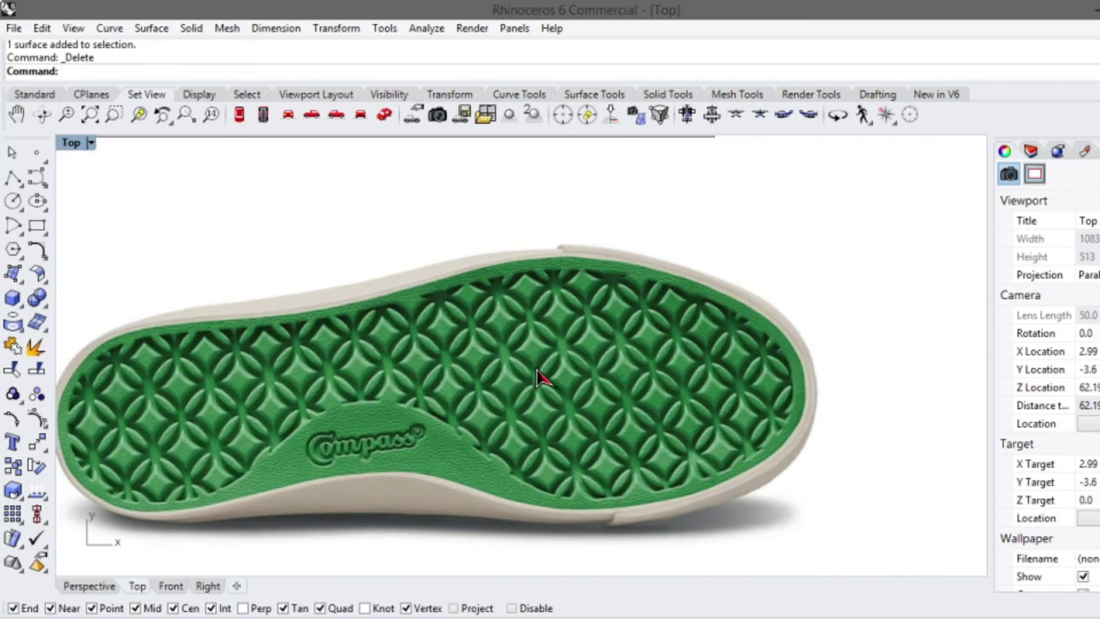
Start a degree-3 control-point curve on the green outsole's edge at the heel and trace around the heel's upper corner
{"action": "left_click", "coordinate": [37, 182]}
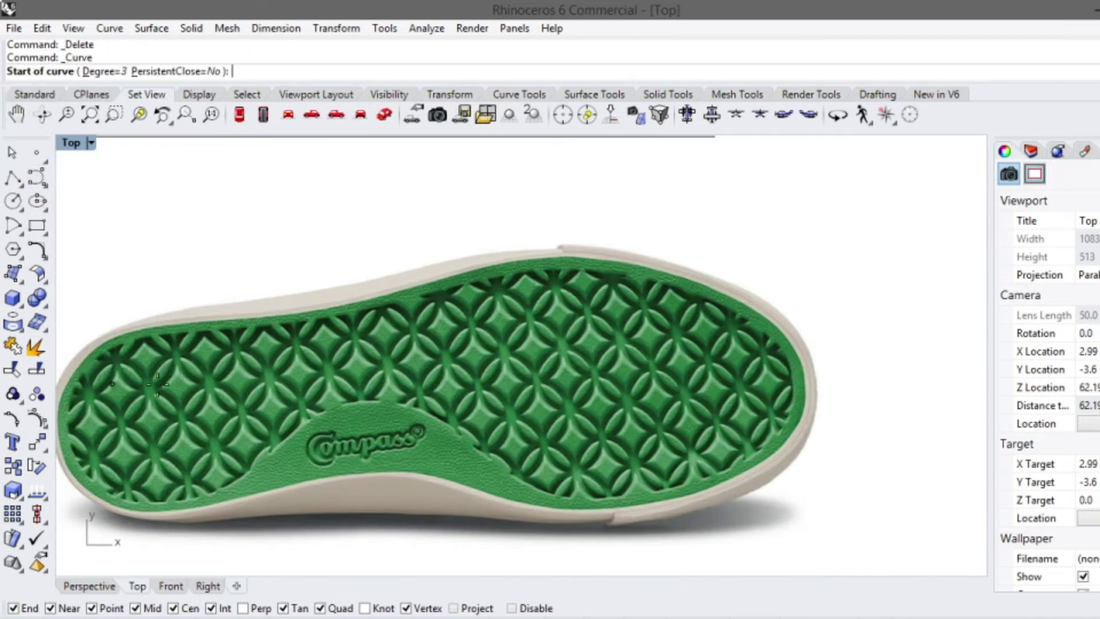
{"action": "scroll", "coordinate": [91, 396], "scroll_direction": "up", "scroll_amount": 1}
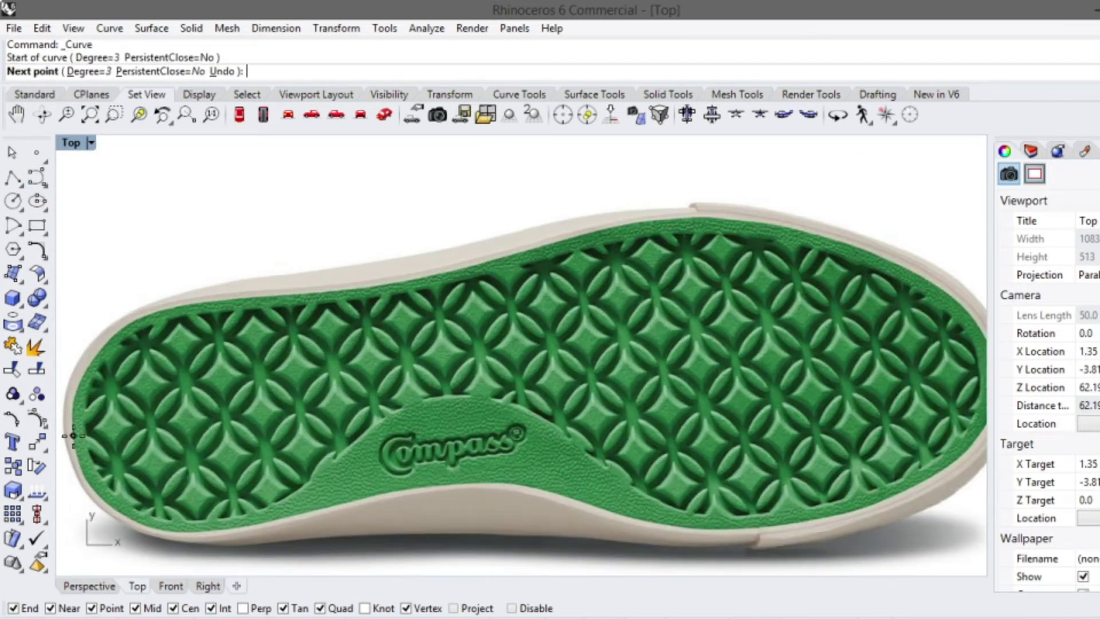
{"action": "left_click", "coordinate": [73, 436]}
{"action": "key", "text": "Left"}
{"action": "scroll", "coordinate": [66, 427], "scroll_direction": "down", "scroll_amount": 3}
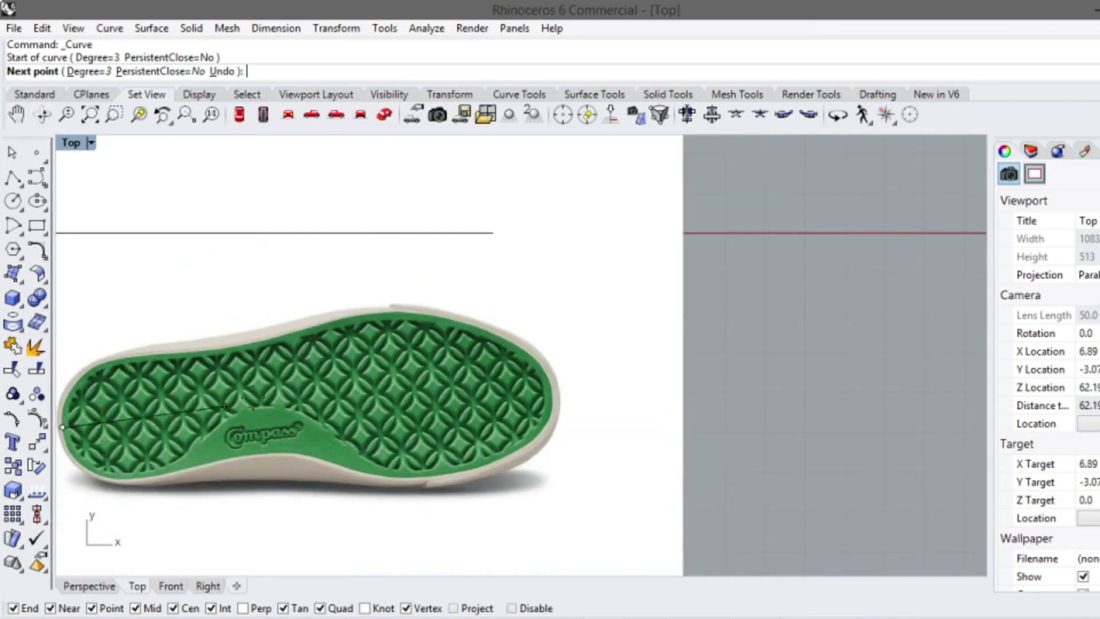
{"action": "scroll", "coordinate": [117, 429], "scroll_direction": "up", "scroll_amount": 5}
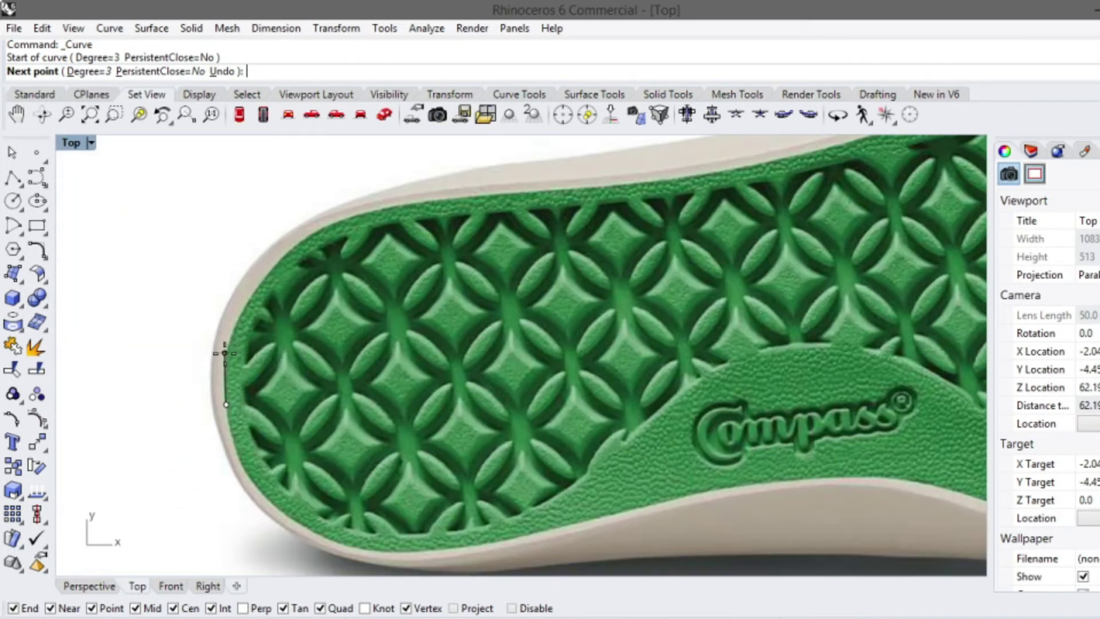
{"action": "left_click", "coordinate": [225, 356]}
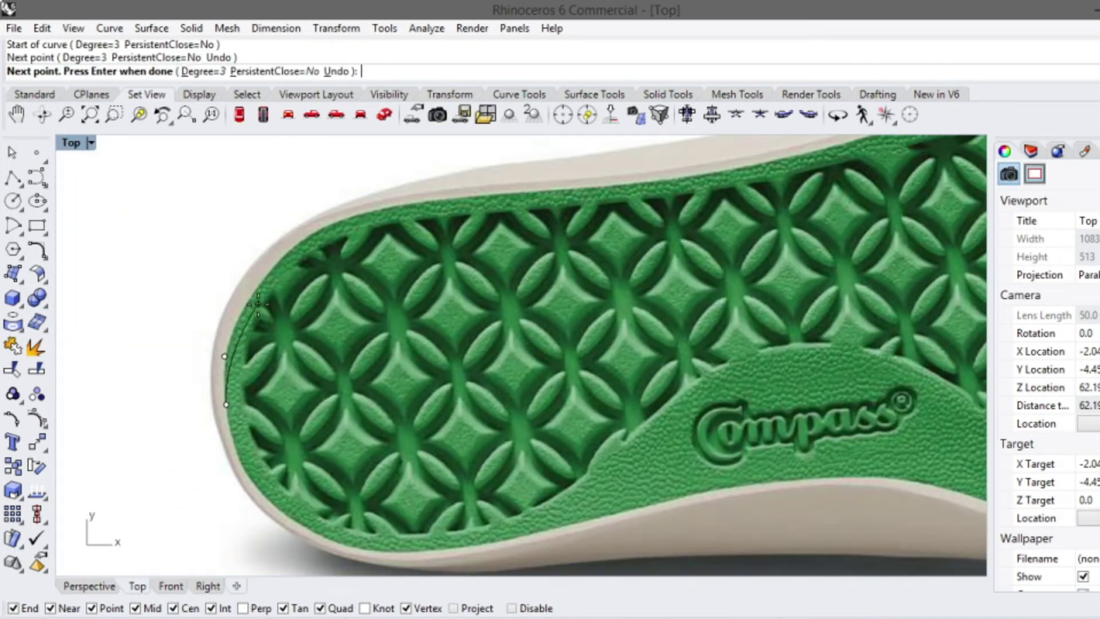
{"action": "left_click", "coordinate": [235, 326]}
{"action": "left_click", "coordinate": [252, 289]}
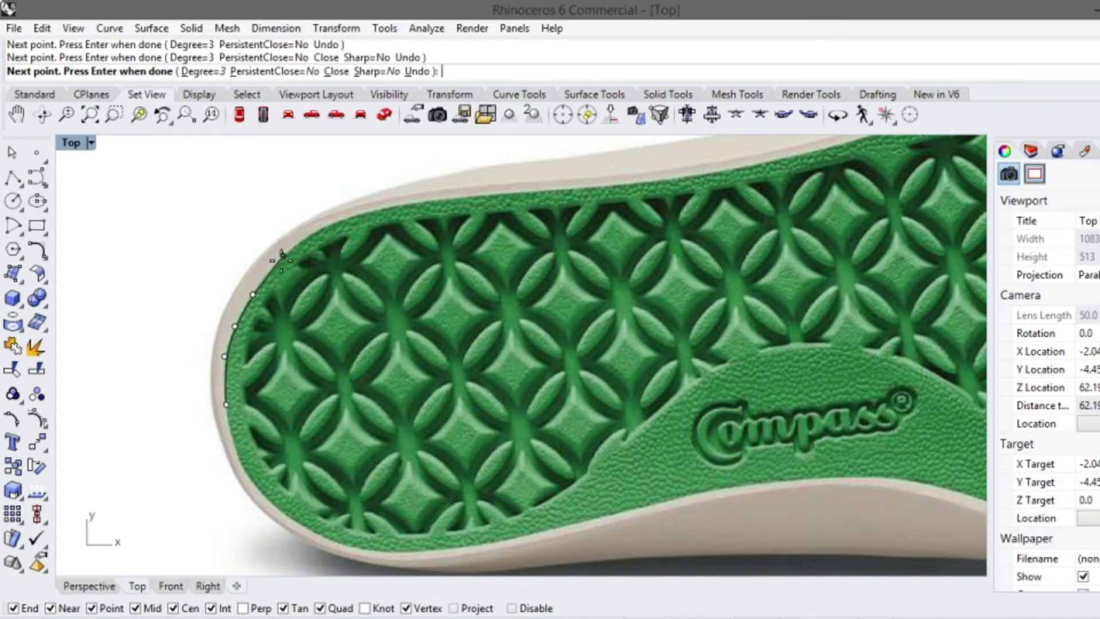
{"action": "left_click", "coordinate": [280, 262]}
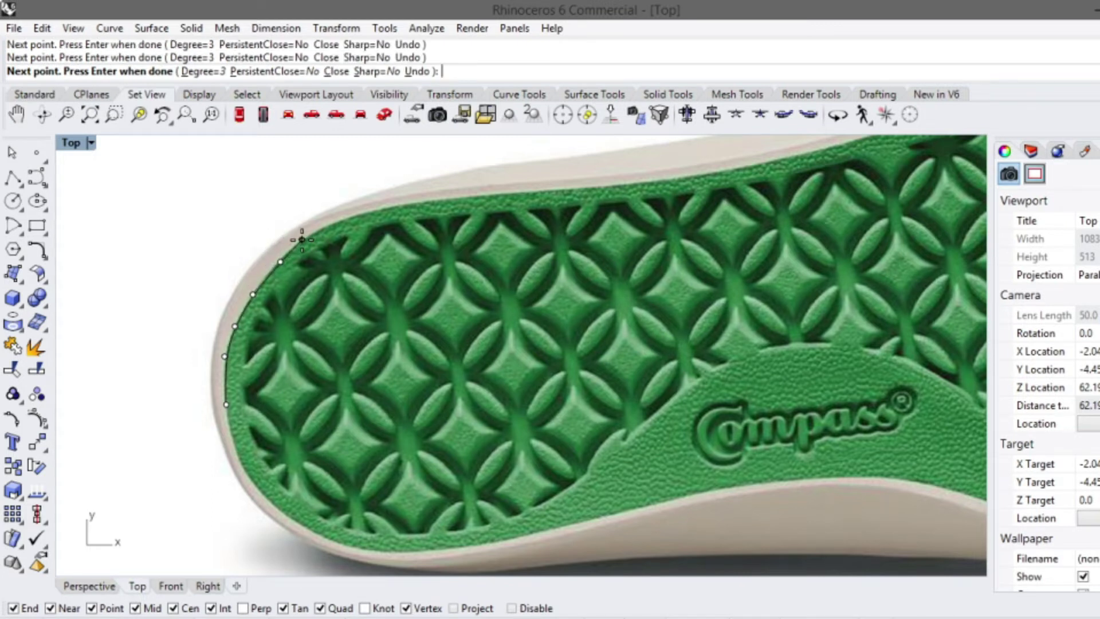
{"action": "left_click", "coordinate": [302, 239]}
Continue the curve along the green outsole's upper edge from the heel through the shoe's waist
{"action": "scroll", "coordinate": [307, 236], "scroll_direction": "down", "scroll_amount": 4}
{"action": "scroll", "coordinate": [347, 221], "scroll_direction": "up", "scroll_amount": 4}
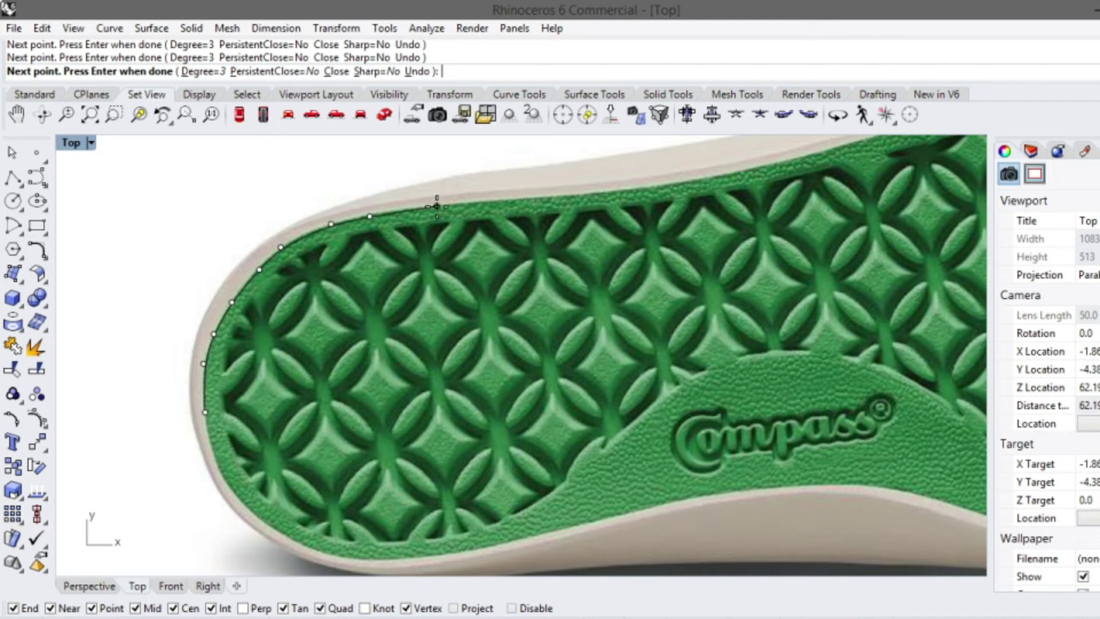
{"action": "left_click", "coordinate": [436, 207]}
{"action": "scroll", "coordinate": [358, 209], "scroll_direction": "down", "scroll_amount": 4}
{"action": "scroll", "coordinate": [539, 214], "scroll_direction": "up", "scroll_amount": 4}
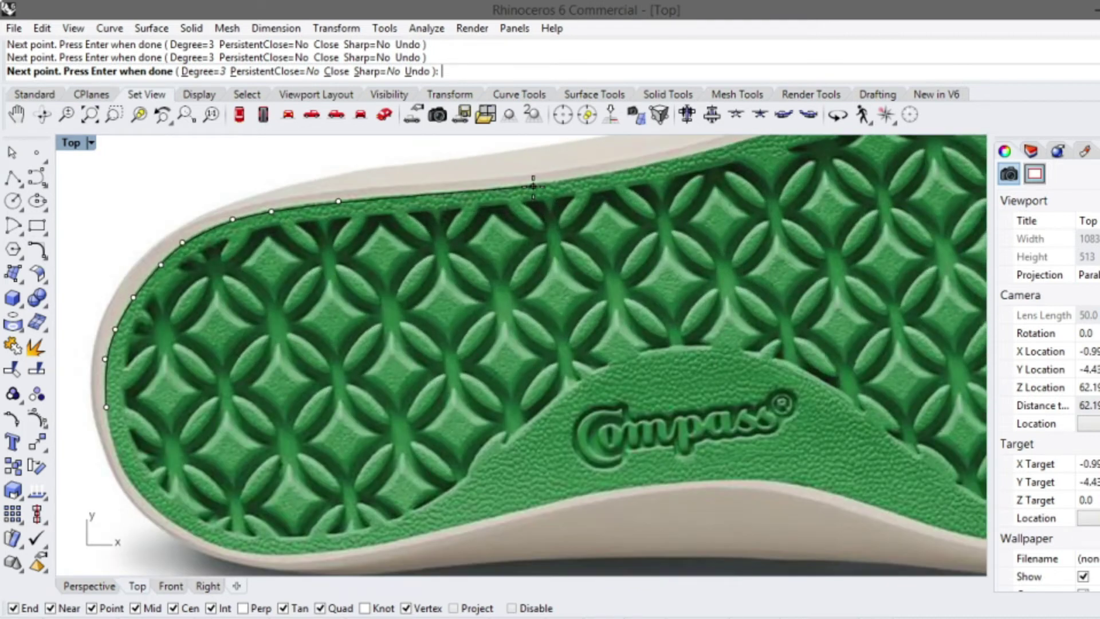
{"action": "left_click", "coordinate": [533, 186]}
{"action": "scroll", "coordinate": [533, 186], "scroll_direction": "down", "scroll_amount": 4}
{"action": "scroll", "coordinate": [612, 172], "scroll_direction": "up", "scroll_amount": 4}
{"action": "left_click", "coordinate": [610, 171]}
Extend the curve up the slope to the forefoot and over the crest of the green outsole's upper edge
{"action": "scroll", "coordinate": [609, 171], "scroll_direction": "down", "scroll_amount": 4}
{"action": "scroll", "coordinate": [685, 216], "scroll_direction": "up", "scroll_amount": 4}
{"action": "left_click", "coordinate": [653, 240]}
{"action": "scroll", "coordinate": [652, 238], "scroll_direction": "down", "scroll_amount": 4}
{"action": "scroll", "coordinate": [728, 212], "scroll_direction": "up", "scroll_amount": 4}
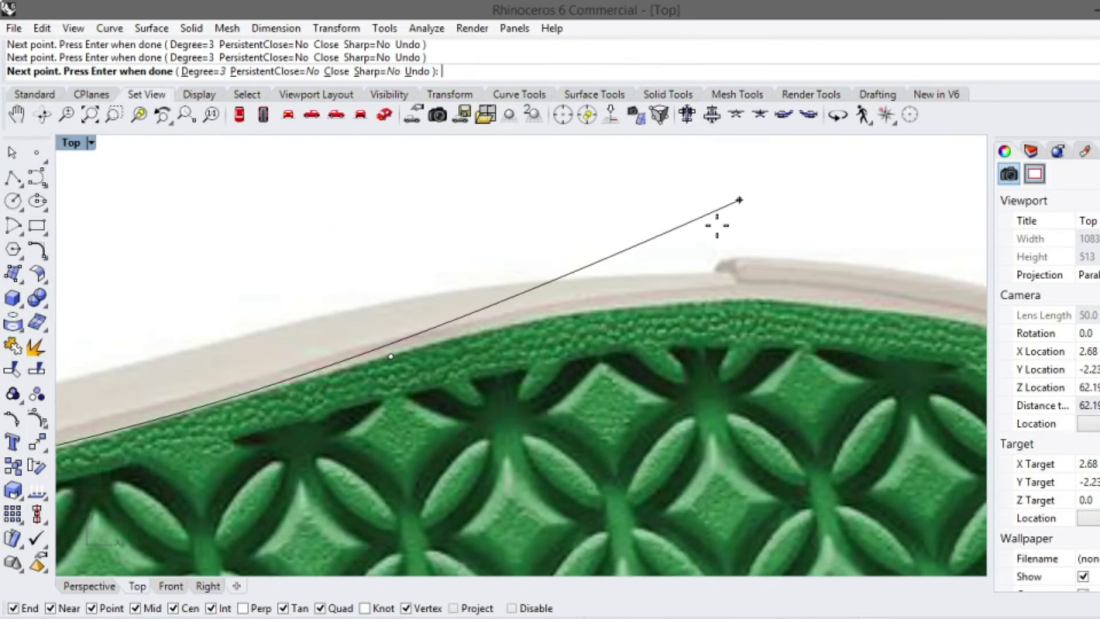
{"action": "left_click", "coordinate": [533, 320]}
{"action": "left_click", "coordinate": [639, 307]}
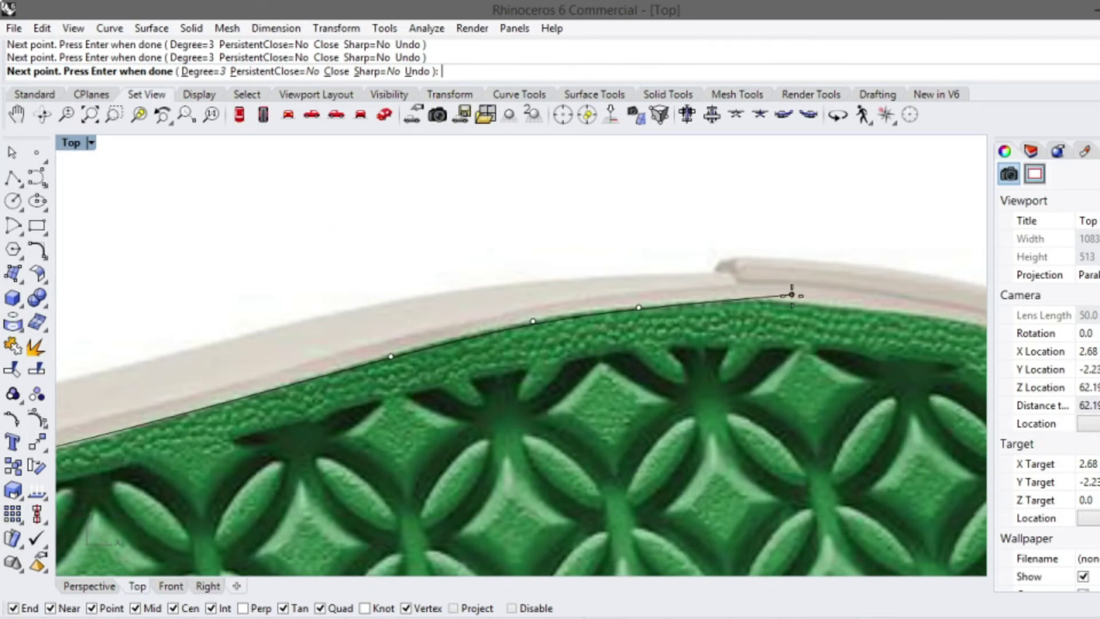
{"action": "left_click", "coordinate": [779, 296]}
Trace the green outsole's upper edge down from the forefoot crest to the rounded toe
{"action": "scroll", "coordinate": [879, 295], "scroll_direction": "down", "scroll_amount": 4}
{"action": "scroll", "coordinate": [835, 321], "scroll_direction": "up", "scroll_amount": 4}
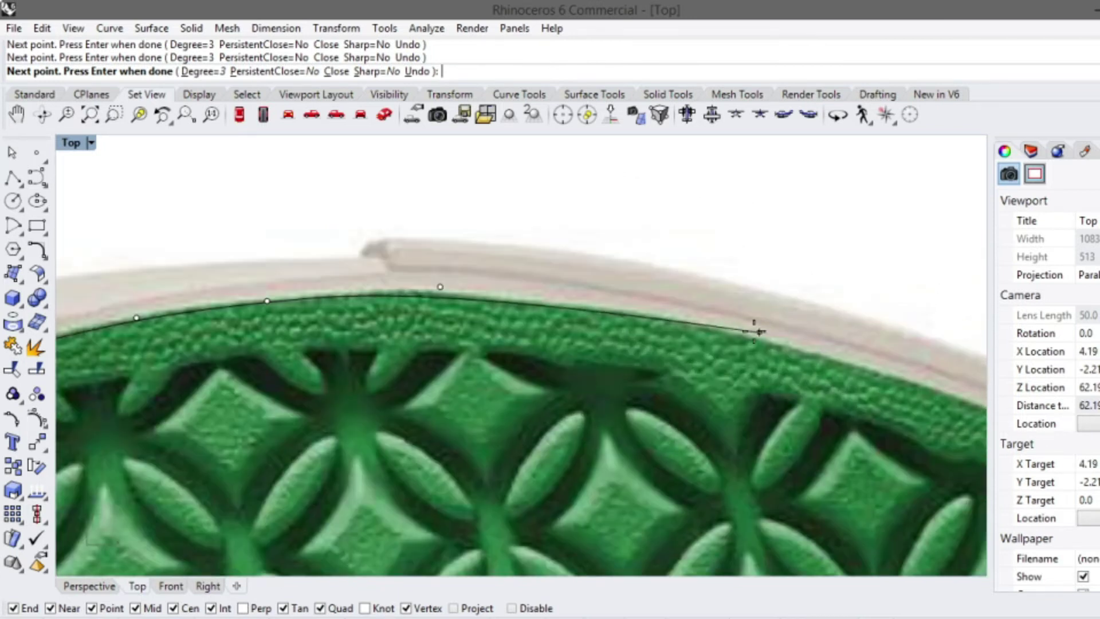
{"action": "scroll", "coordinate": [685, 313], "scroll_direction": "down", "scroll_amount": 5}
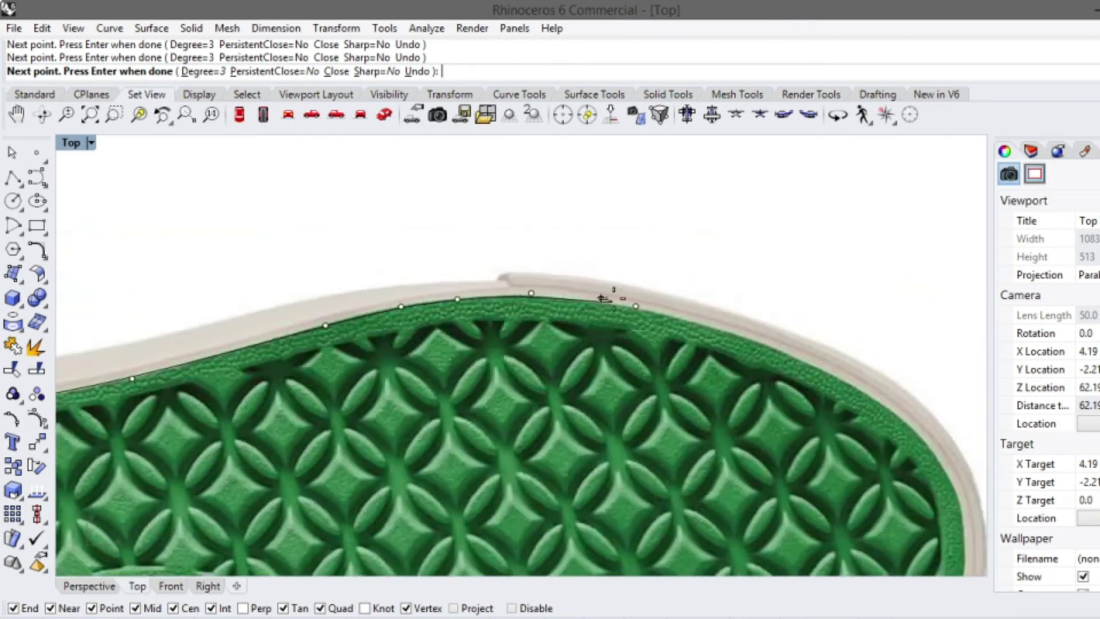
{"action": "scroll", "coordinate": [811, 352], "scroll_direction": "up", "scroll_amount": 5}
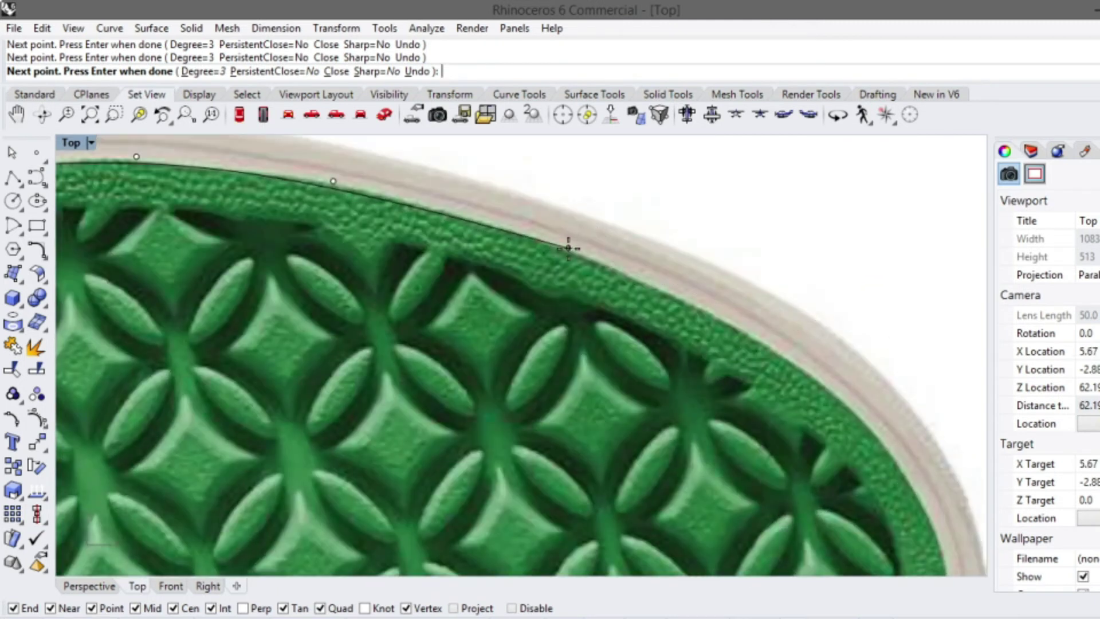
{"action": "left_click", "coordinate": [567, 247]}
{"action": "scroll", "coordinate": [903, 351], "scroll_direction": "down", "scroll_amount": 5}
{"action": "scroll", "coordinate": [712, 294], "scroll_direction": "up", "scroll_amount": 5}
{"action": "left_click", "coordinate": [681, 288]}
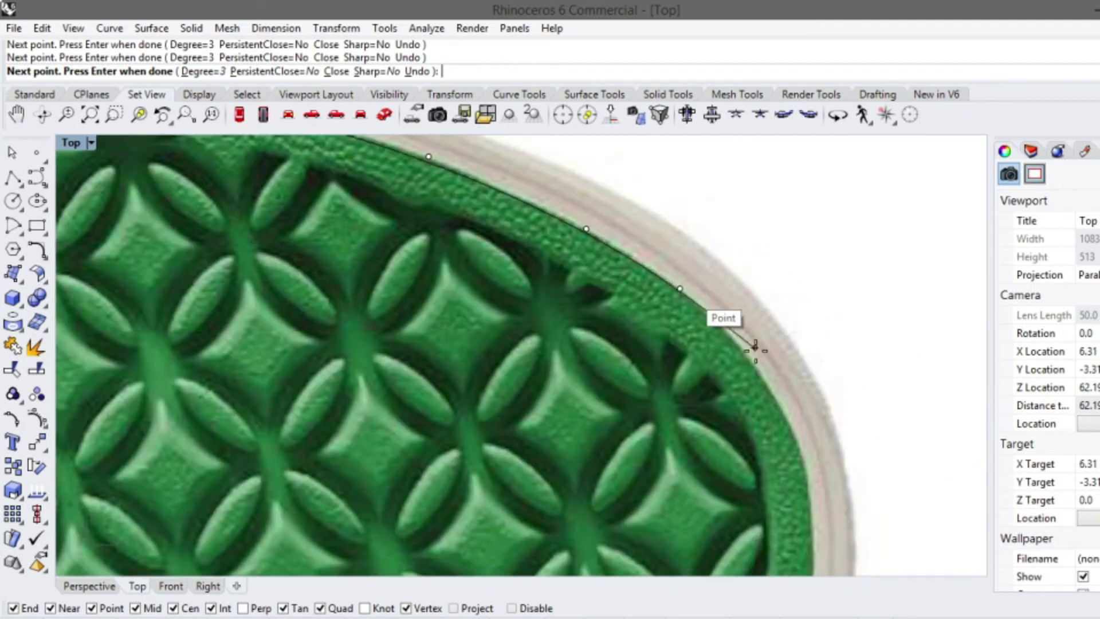
{"action": "left_click", "coordinate": [740, 341]}
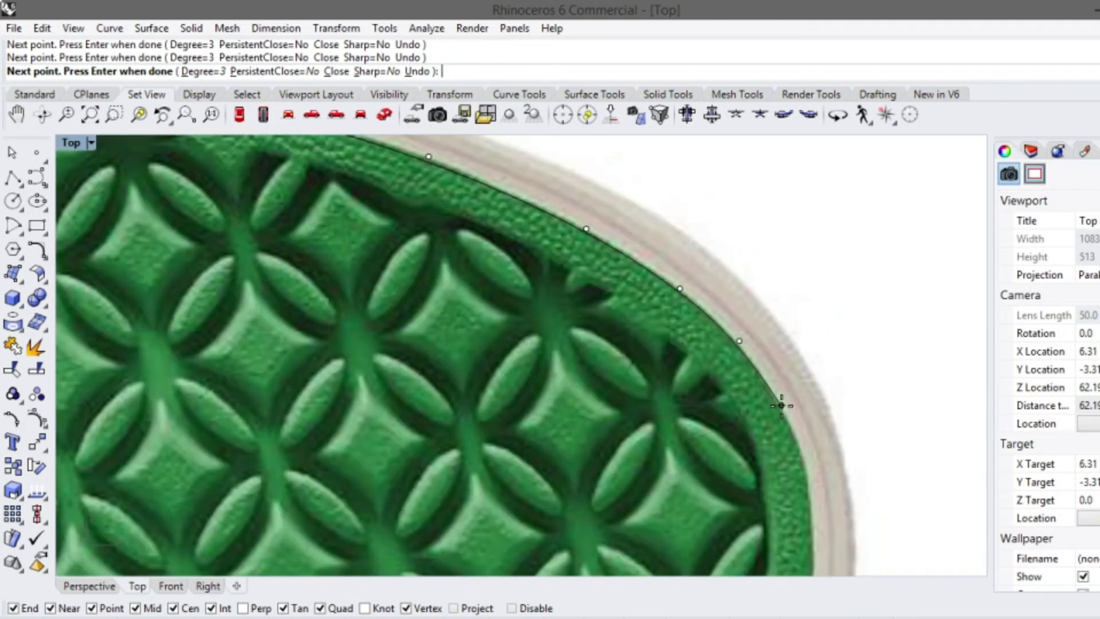
{"action": "left_click", "coordinate": [781, 405]}
Place closely spaced curve points around the toe tip, following the border between green sole and beige rim
{"action": "scroll", "coordinate": [859, 373], "scroll_direction": "down", "scroll_amount": 5}
{"action": "scroll", "coordinate": [744, 363], "scroll_direction": "up", "scroll_amount": 6}
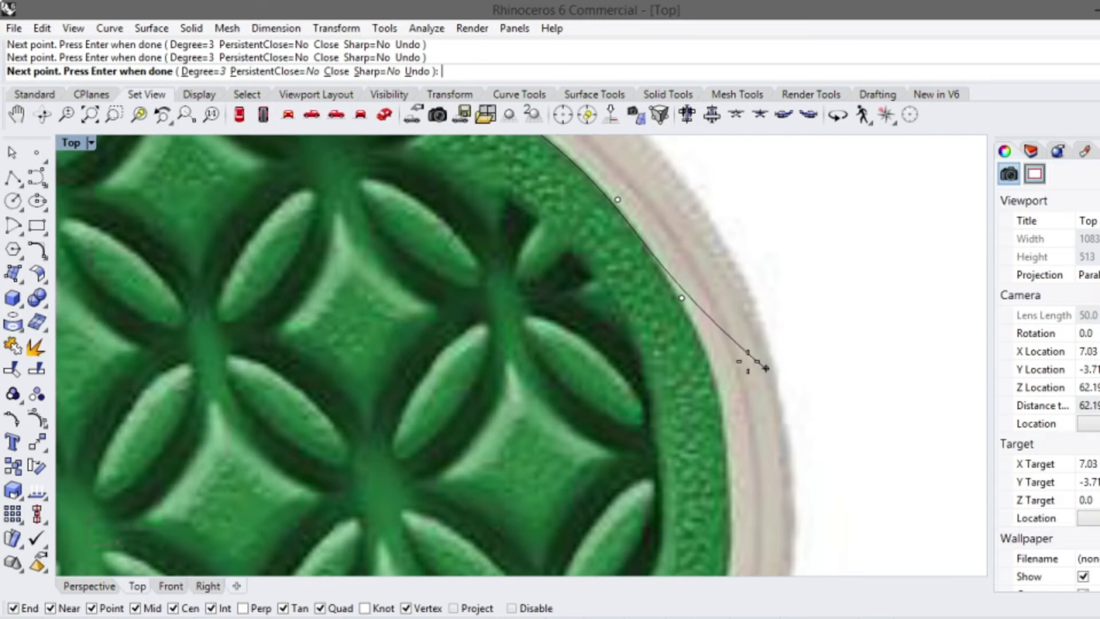
{"action": "left_click", "coordinate": [704, 336]}
{"action": "scroll", "coordinate": [744, 335], "scroll_direction": "down", "scroll_amount": 2}
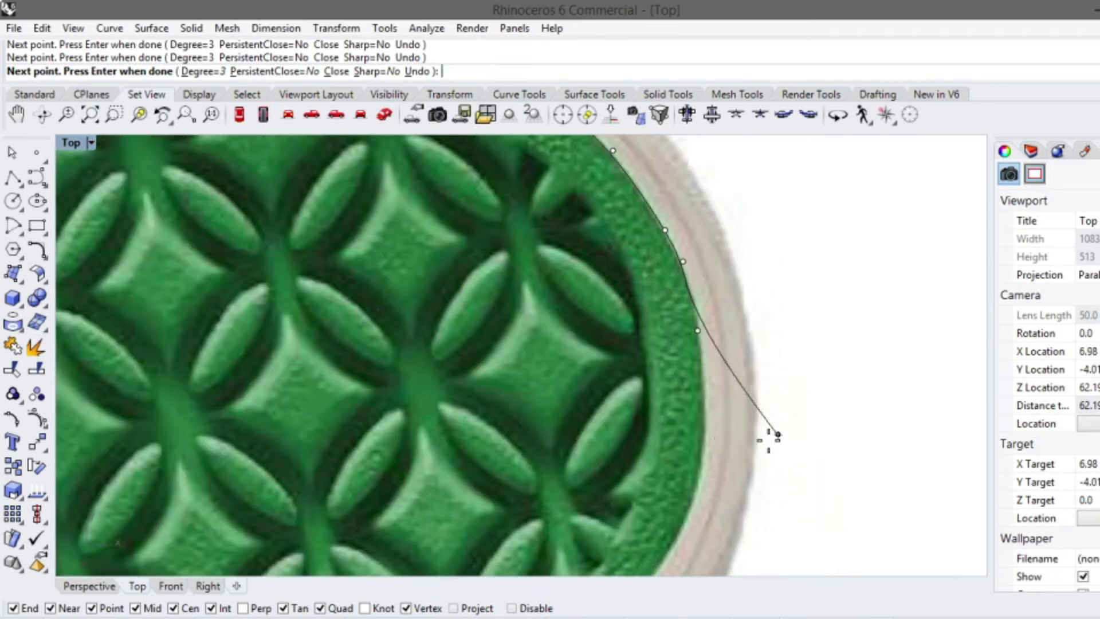
{"action": "left_click", "coordinate": [706, 378]}
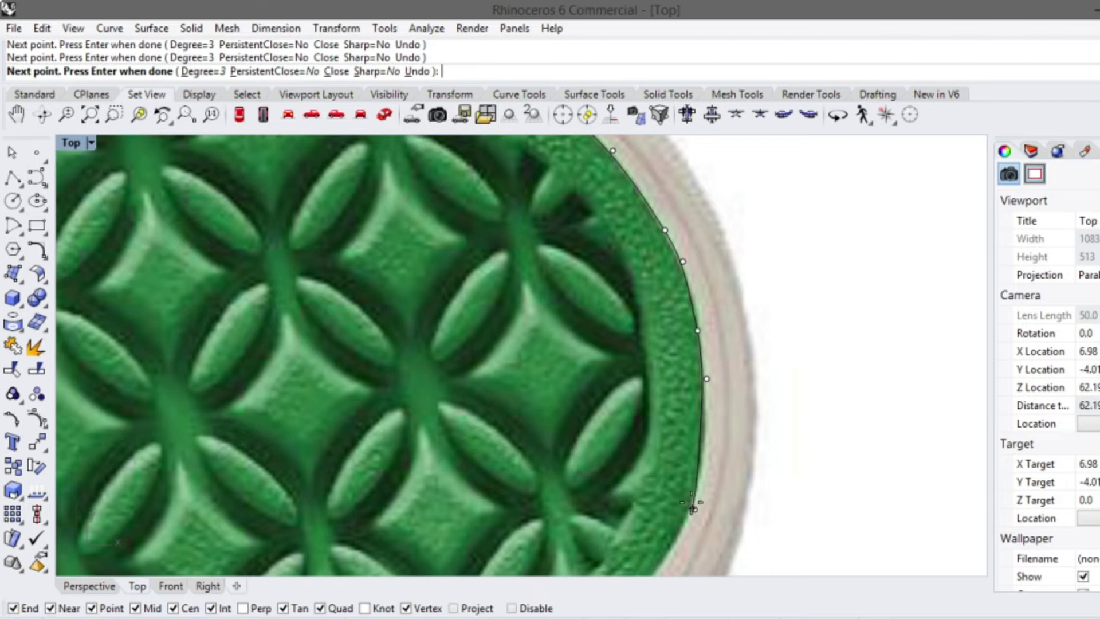
{"action": "left_click", "coordinate": [694, 509]}
{"action": "scroll", "coordinate": [694, 509], "scroll_direction": "down", "scroll_amount": 5}
{"action": "scroll", "coordinate": [663, 447], "scroll_direction": "up", "scroll_amount": 5}
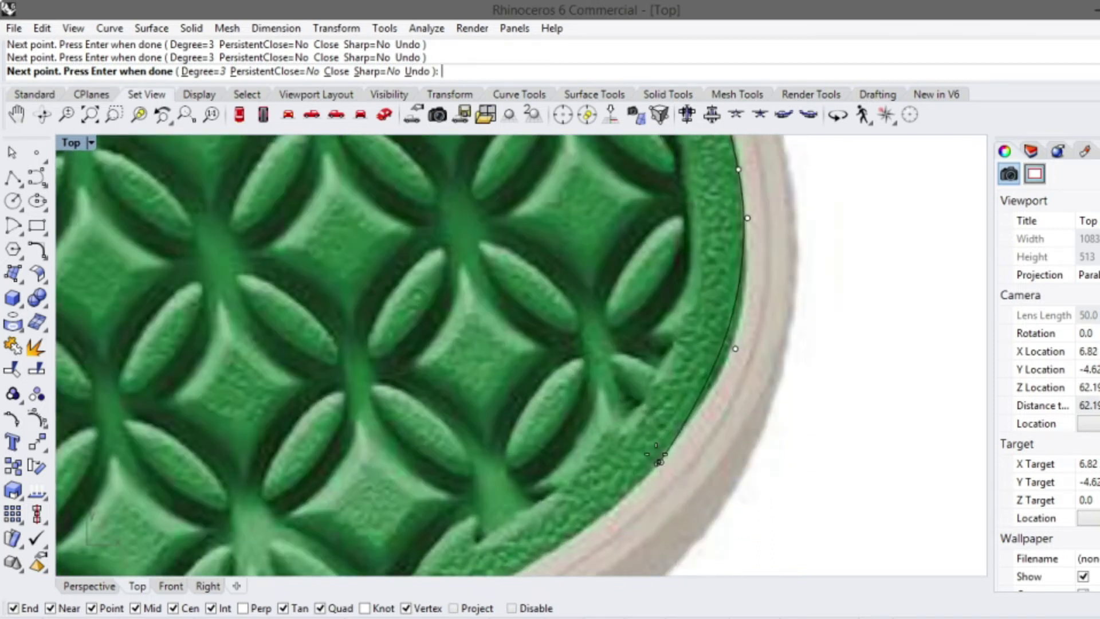
Carry the curve around the toe's lower corner and back along the green outsole's lower edge
{"action": "scroll", "coordinate": [661, 462], "scroll_direction": "down", "scroll_amount": 4}
{"action": "scroll", "coordinate": [596, 457], "scroll_direction": "up", "scroll_amount": 4}
{"action": "left_click", "coordinate": [622, 438]}
{"action": "scroll", "coordinate": [622, 439], "scroll_direction": "down", "scroll_amount": 4}
{"action": "scroll", "coordinate": [540, 438], "scroll_direction": "up", "scroll_amount": 4}
{"action": "left_click", "coordinate": [577, 396]}
{"action": "left_click", "coordinate": [476, 441]}
{"action": "scroll", "coordinate": [582, 394], "scroll_direction": "down", "scroll_amount": 2}
{"action": "scroll", "coordinate": [425, 444], "scroll_direction": "up", "scroll_amount": 4}
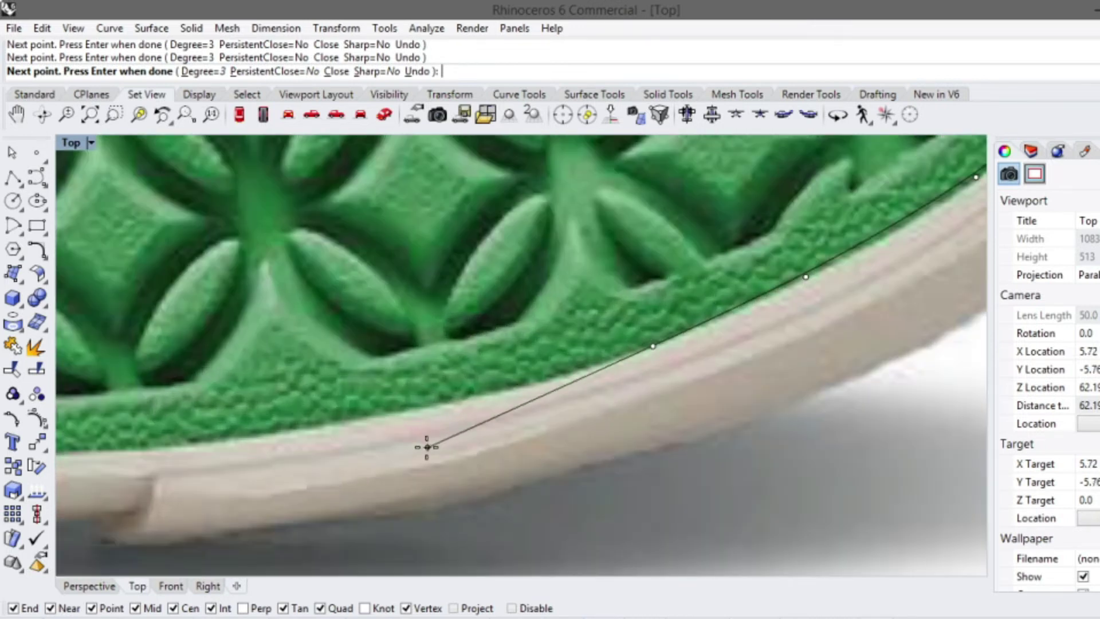
{"action": "left_click", "coordinate": [453, 395]}
Trace the lower forefoot edge past the rim's overlap seam to the start of the arch
{"action": "scroll", "coordinate": [633, 418], "scroll_direction": "down", "scroll_amount": 5}
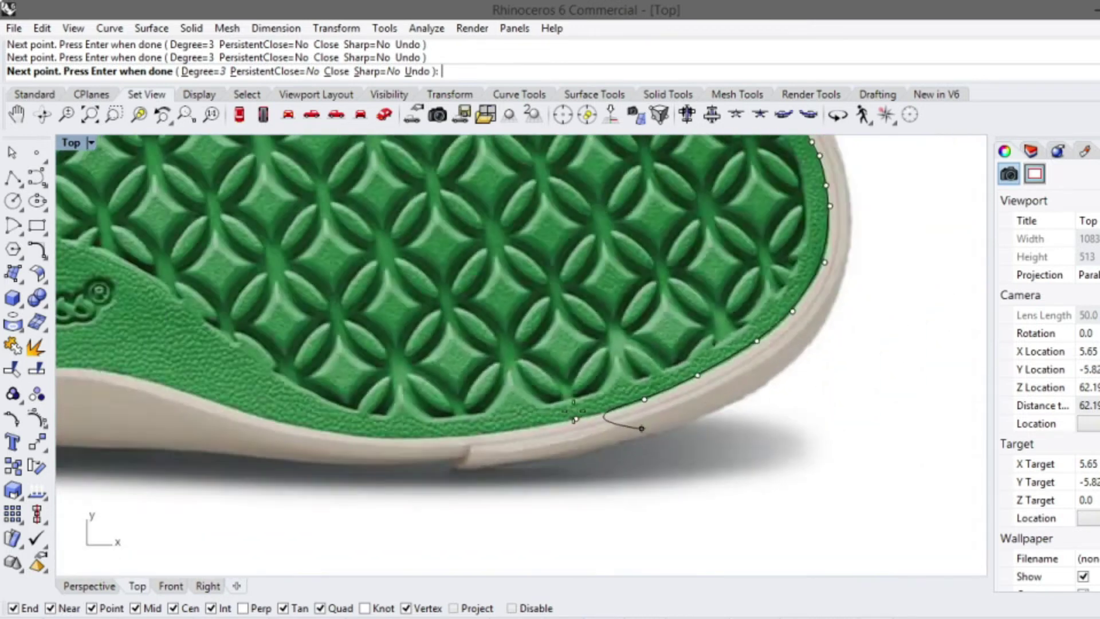
{"action": "scroll", "coordinate": [484, 430], "scroll_direction": "up", "scroll_amount": 4}
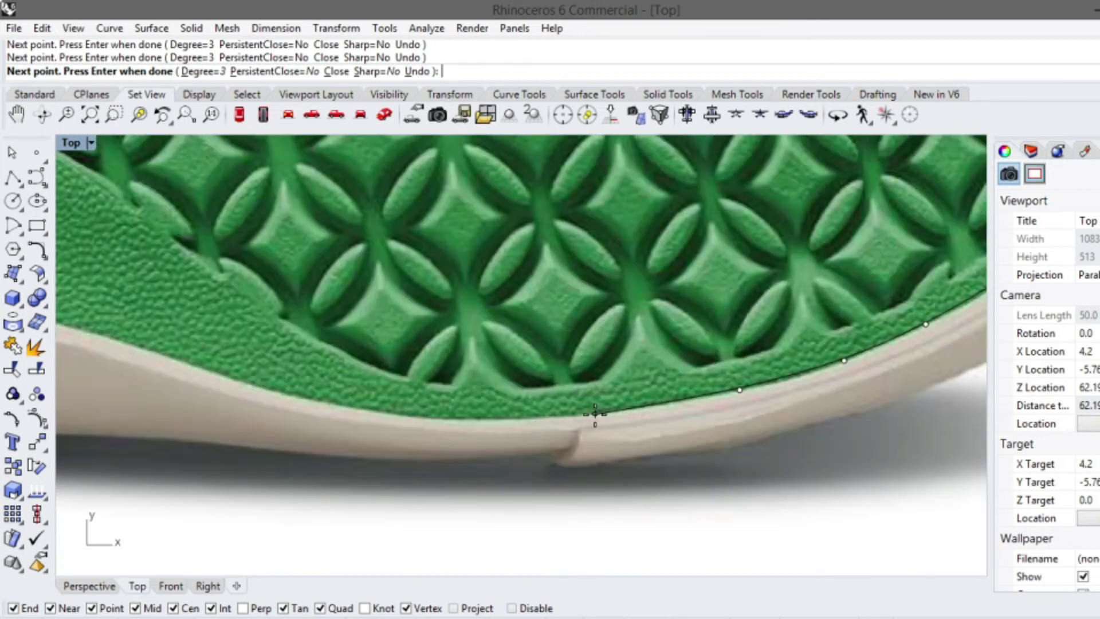
{"action": "scroll", "coordinate": [498, 417], "scroll_direction": "down", "scroll_amount": 3}
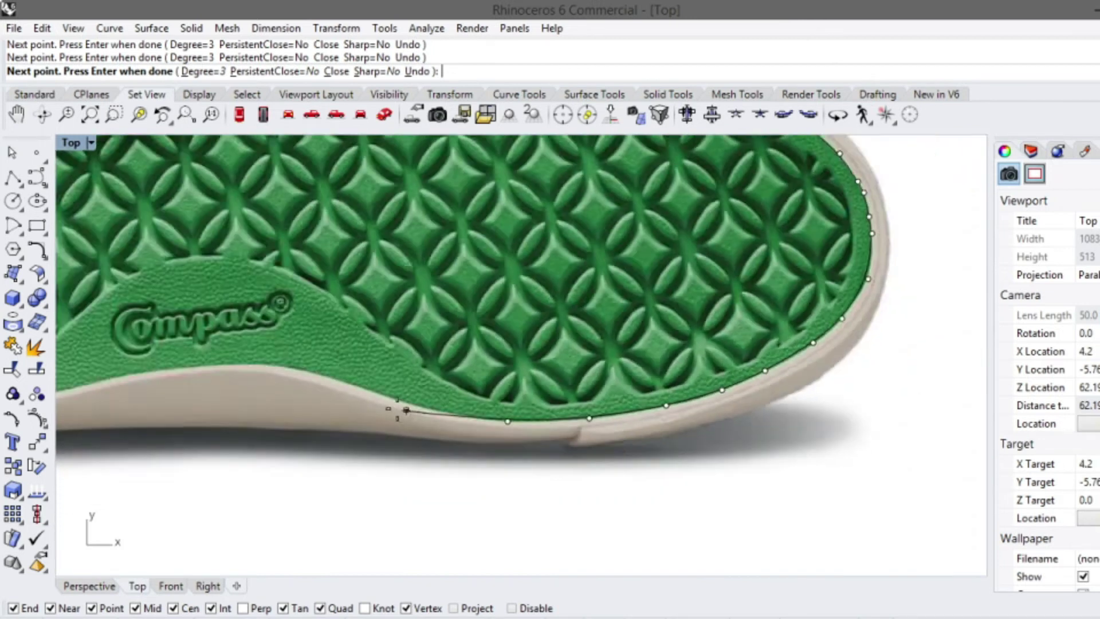
{"action": "scroll", "coordinate": [475, 421], "scroll_direction": "up", "scroll_amount": 3}
{"action": "left_click", "coordinate": [511, 420]}
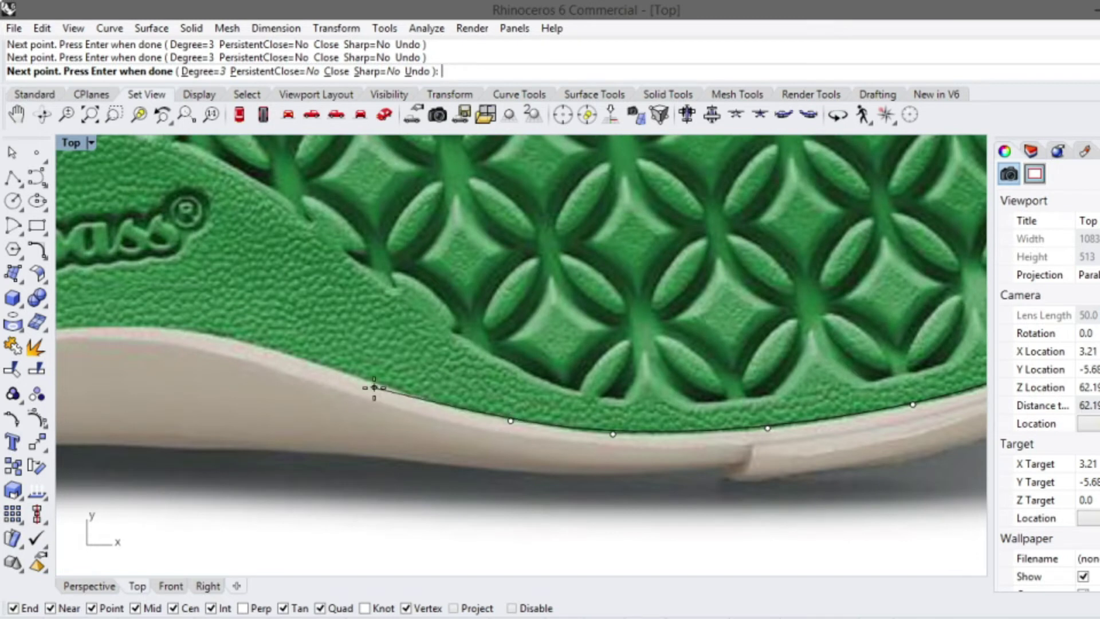
{"action": "left_click", "coordinate": [388, 389]}
{"action": "scroll", "coordinate": [388, 388], "scroll_direction": "down", "scroll_amount": 3}
{"action": "scroll", "coordinate": [393, 386], "scroll_direction": "up", "scroll_amount": 2}
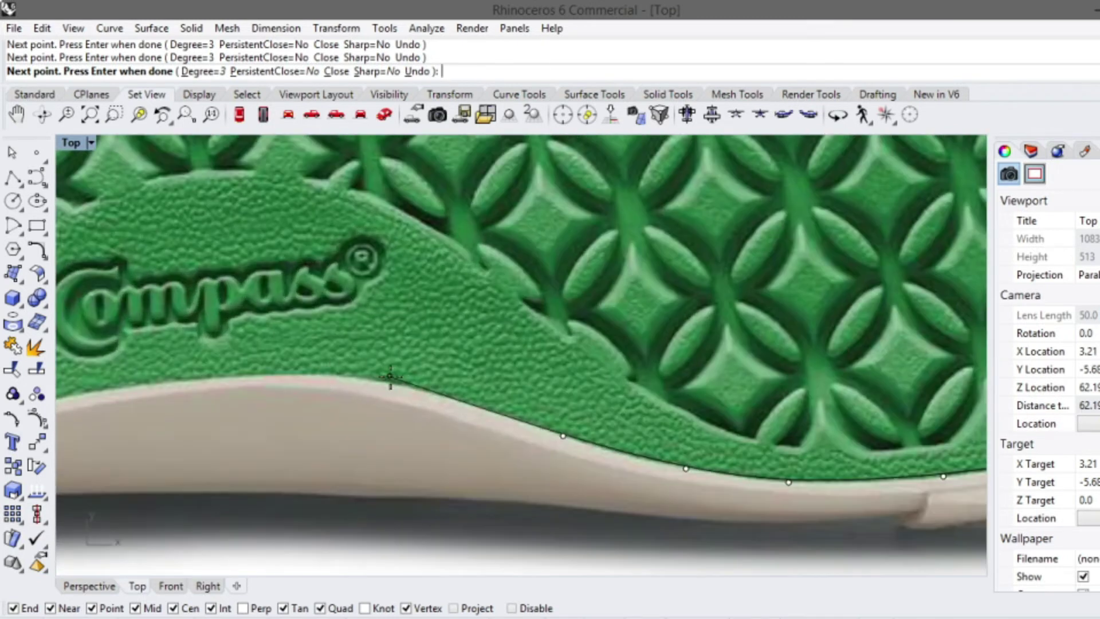
Follow the arch below the Compass logo with curve points, over its peak and down toward the heel
{"action": "scroll", "coordinate": [414, 387], "scroll_direction": "down", "scroll_amount": 2}
{"action": "scroll", "coordinate": [414, 383], "scroll_direction": "up", "scroll_amount": 2}
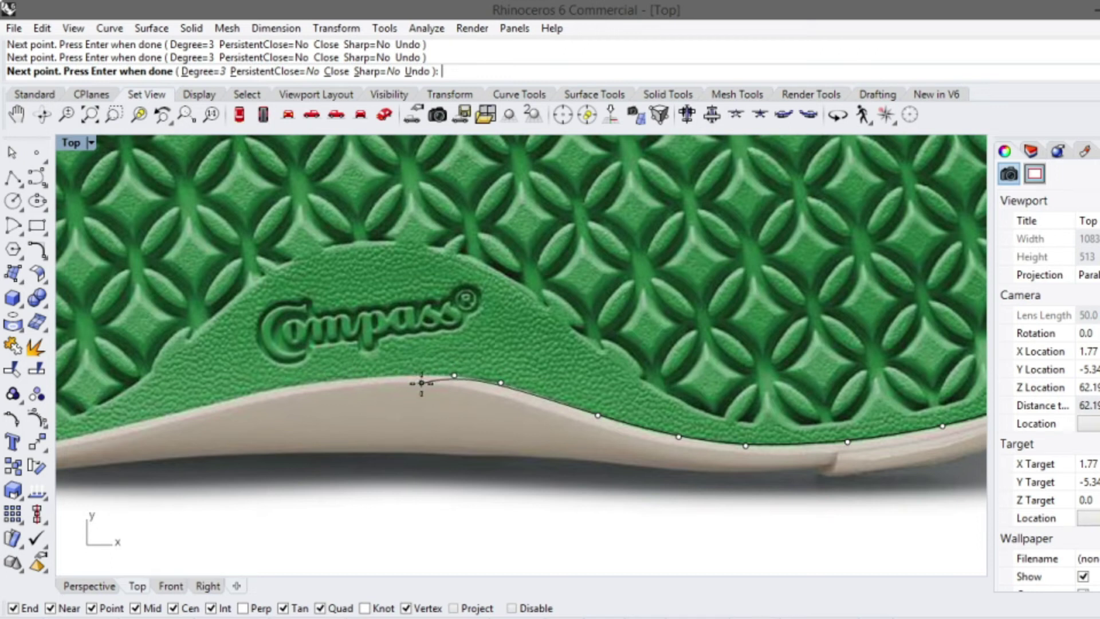
{"action": "left_click", "coordinate": [418, 375]}
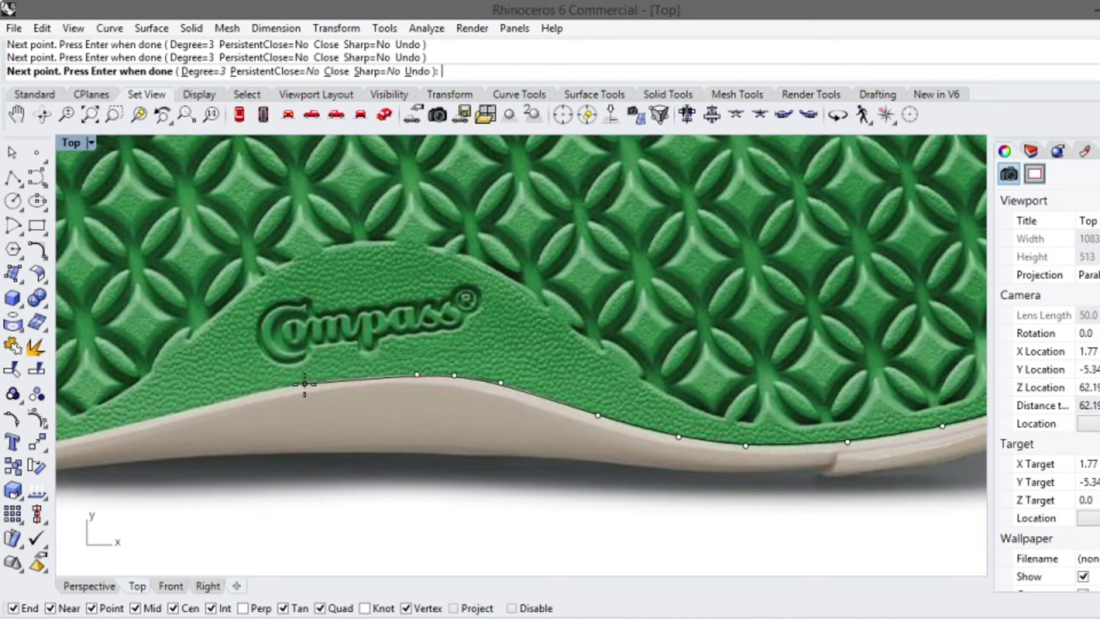
{"action": "scroll", "coordinate": [388, 371], "scroll_direction": "down", "scroll_amount": 4}
{"action": "scroll", "coordinate": [380, 381], "scroll_direction": "up", "scroll_amount": 6}
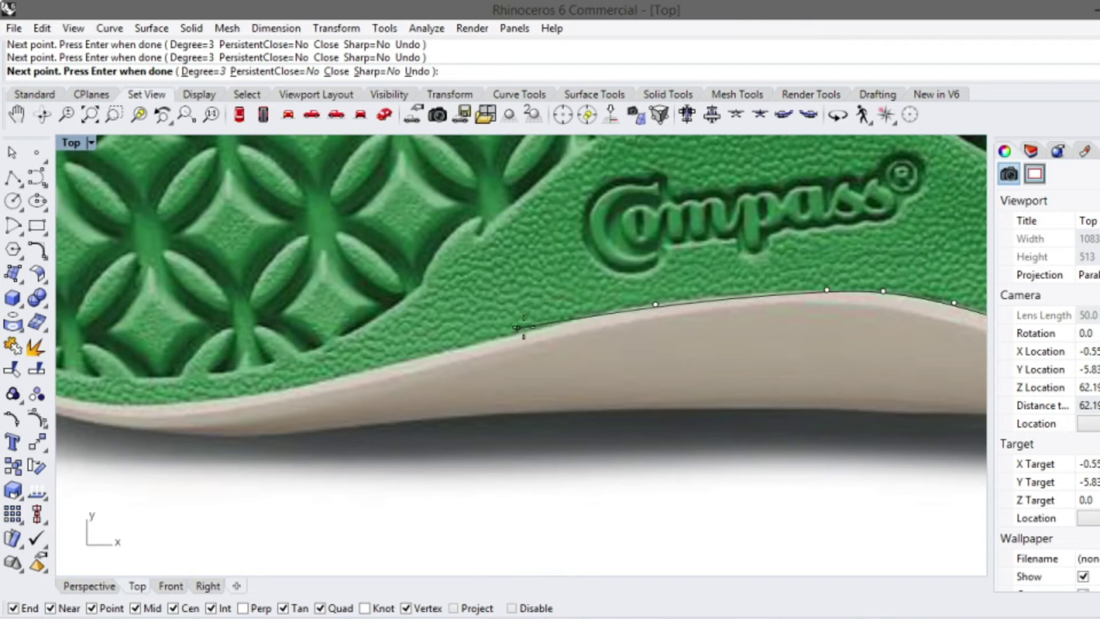
{"action": "left_click", "coordinate": [541, 328]}
{"action": "left_click", "coordinate": [419, 357]}
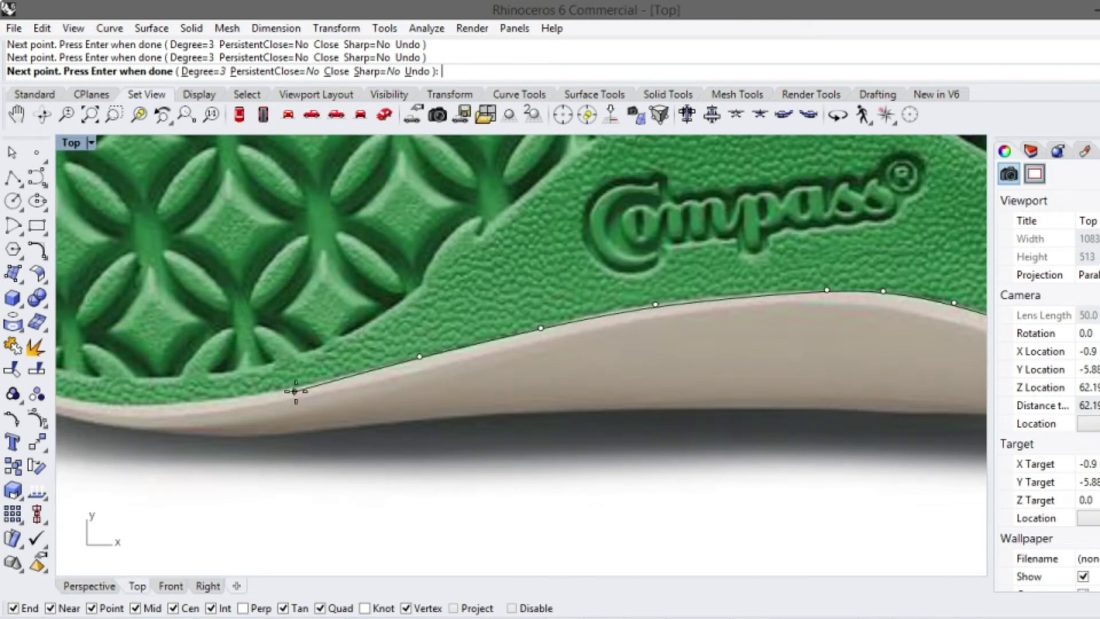
Trace the green outsole's edge around the heel's lower corner and close the curve at its starting point
{"action": "scroll", "coordinate": [343, 397], "scroll_direction": "down", "scroll_amount": 5}
{"action": "scroll", "coordinate": [233, 412], "scroll_direction": "up", "scroll_amount": 5}
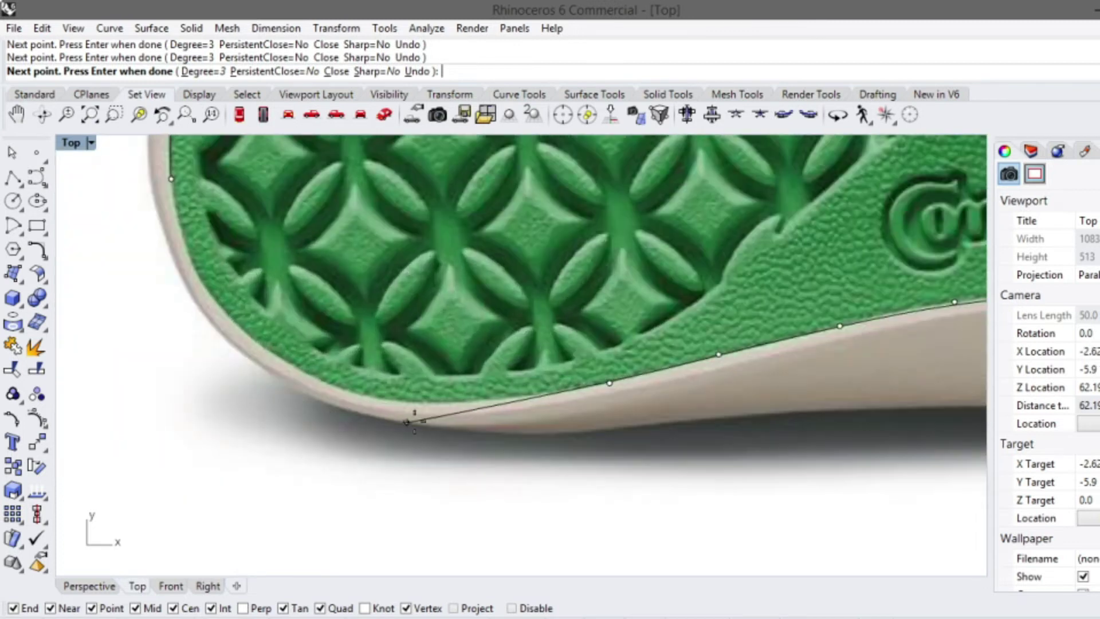
{"action": "left_click", "coordinate": [533, 396]}
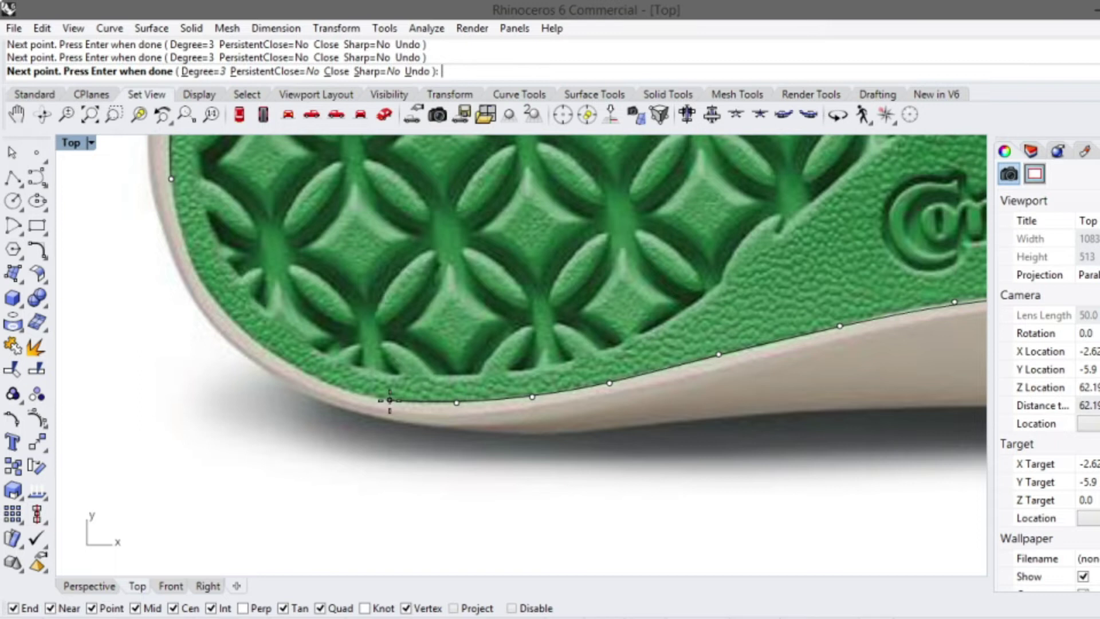
{"action": "left_click", "coordinate": [328, 383]}
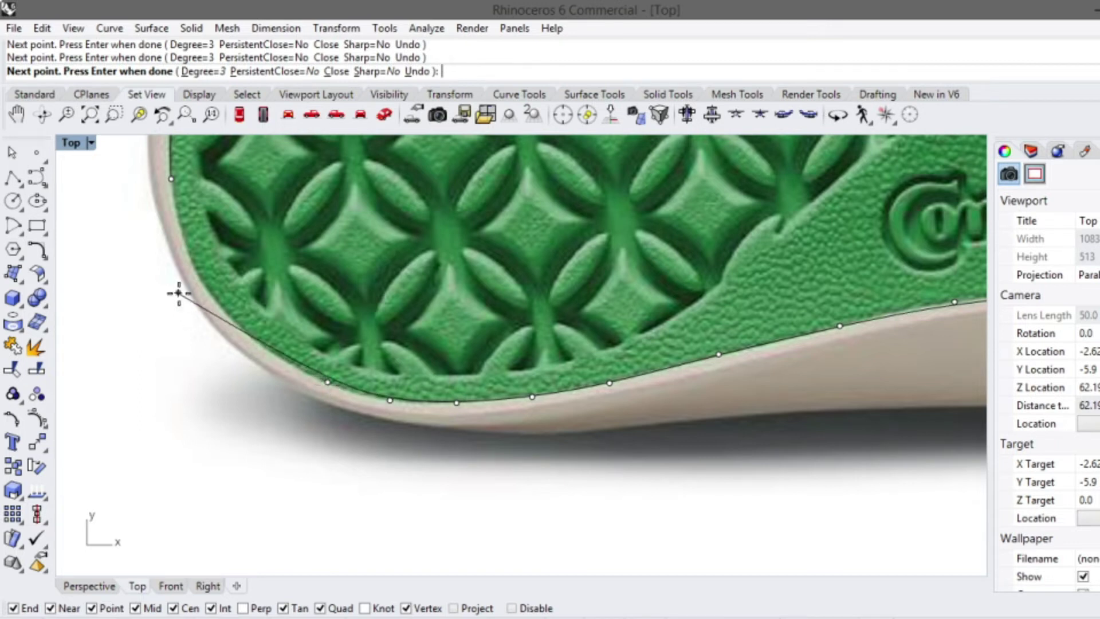
{"action": "left_click", "coordinate": [283, 360]}
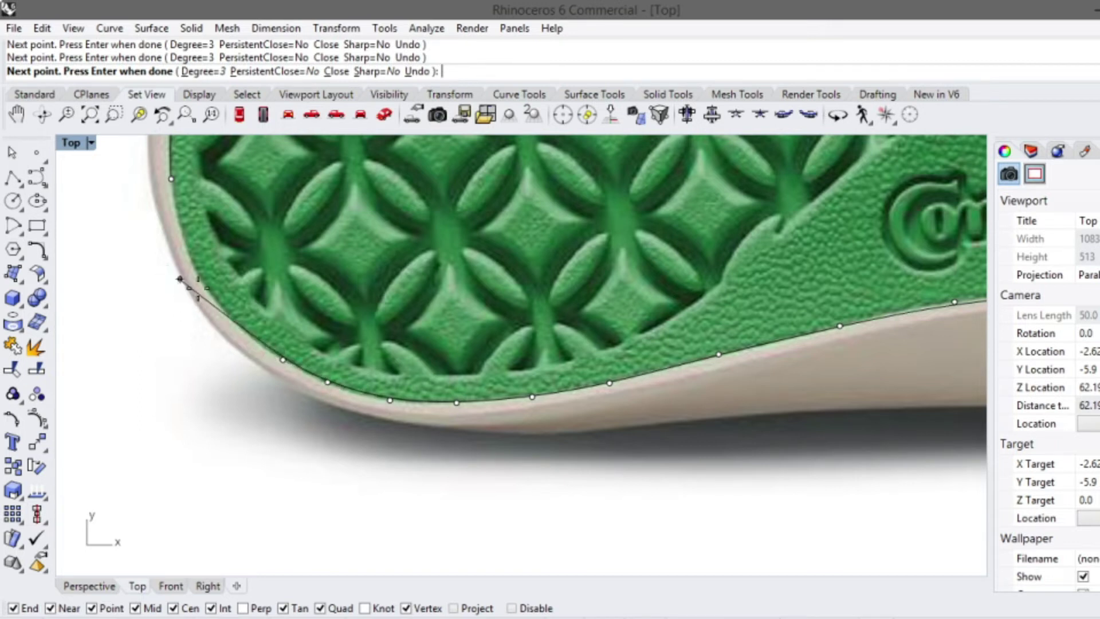
{"action": "left_click", "coordinate": [239, 326]}
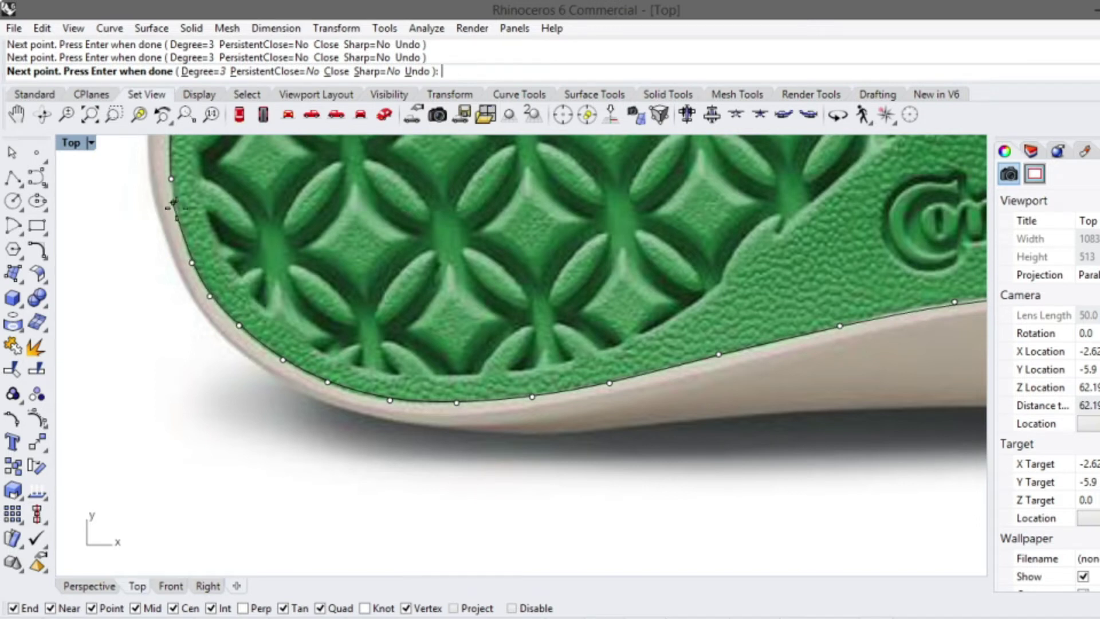
{"action": "key", "text": "Return"}
Pull the outline's control point at the back of the heel slightly outward to smooth the curve where it closes
{"action": "scroll", "coordinate": [290, 319], "scroll_direction": "down", "scroll_amount": 5}
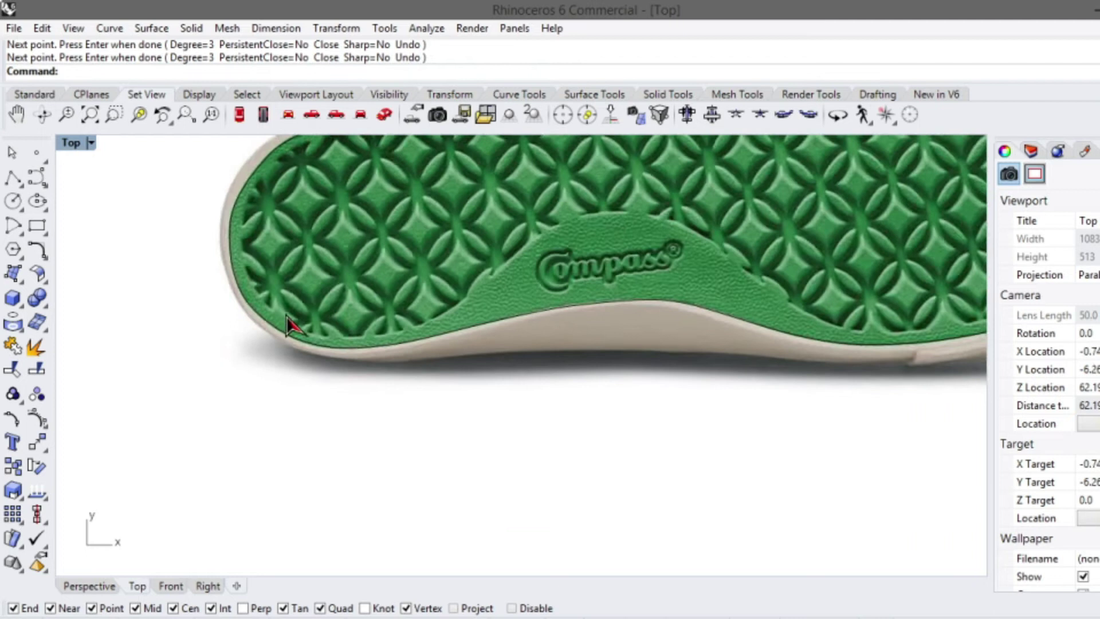
{"action": "scroll", "coordinate": [365, 227], "scroll_direction": "up", "scroll_amount": 3}
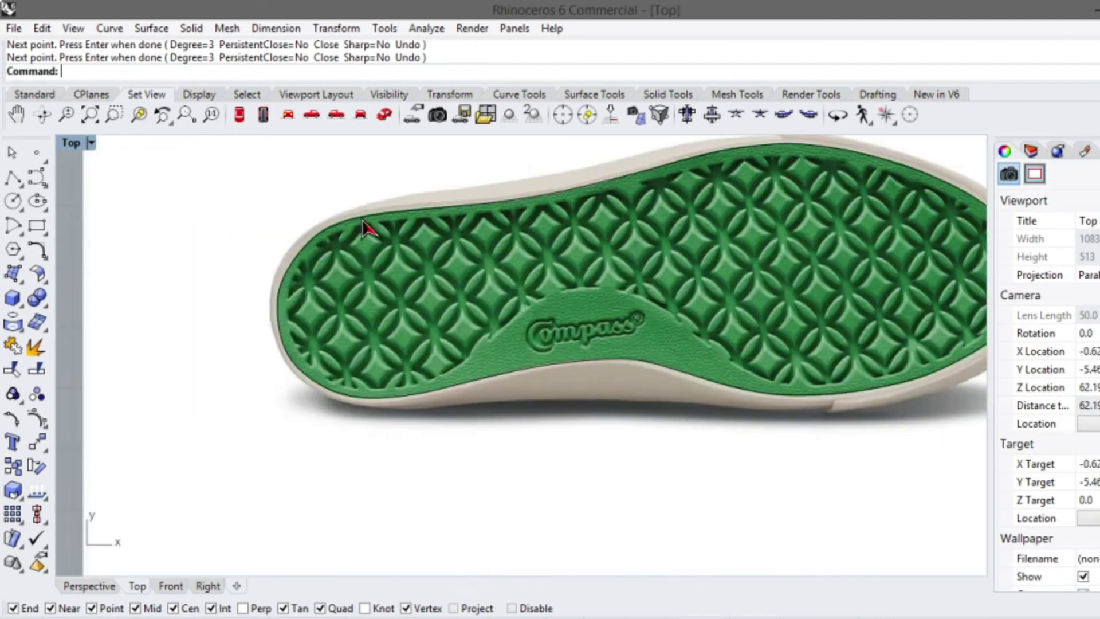
{"action": "left_click", "coordinate": [369, 229]}
{"action": "left_click", "coordinate": [436, 263]}
{"action": "scroll", "coordinate": [295, 327], "scroll_direction": "up", "scroll_amount": 6}
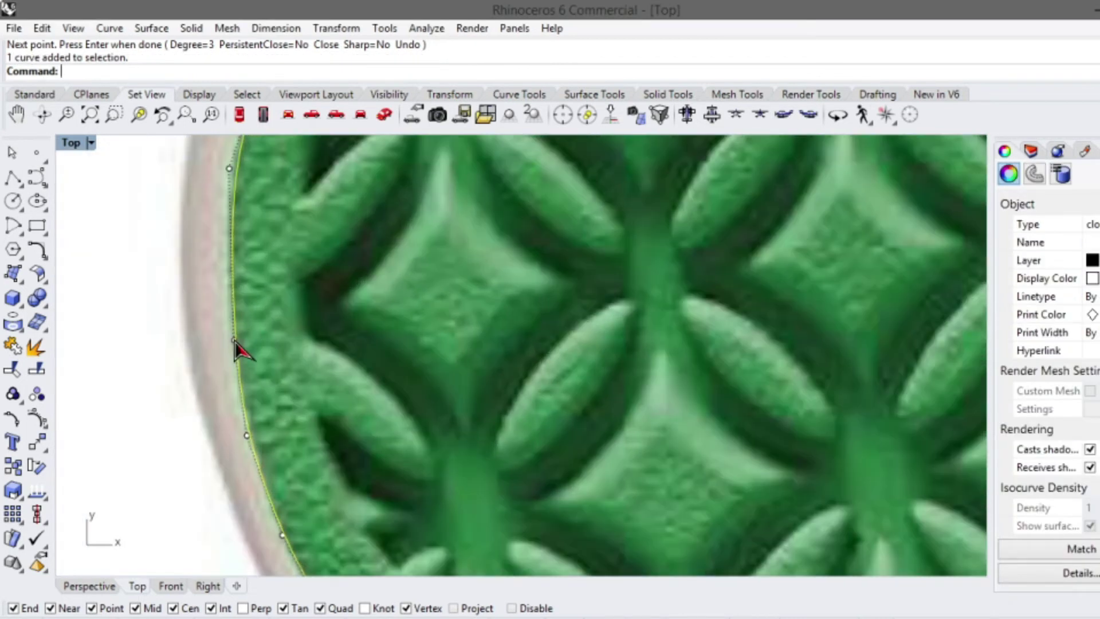
{"action": "left_click", "coordinate": [232, 338]}
{"action": "mouse_move", "coordinate": [232, 337]}
{"action": "left_mouse_down"}
{"action": "mouse_move", "coordinate": [242, 341]}
{"action": "mouse_move", "coordinate": [221, 309]}
{"action": "mouse_move", "coordinate": [223, 340]}
{"action": "left_mouse_up"}
{"action": "scroll", "coordinate": [234, 338], "scroll_direction": "up", "scroll_amount": 3}
{"action": "scroll", "coordinate": [310, 348], "scroll_direction": "down", "scroll_amount": 5}
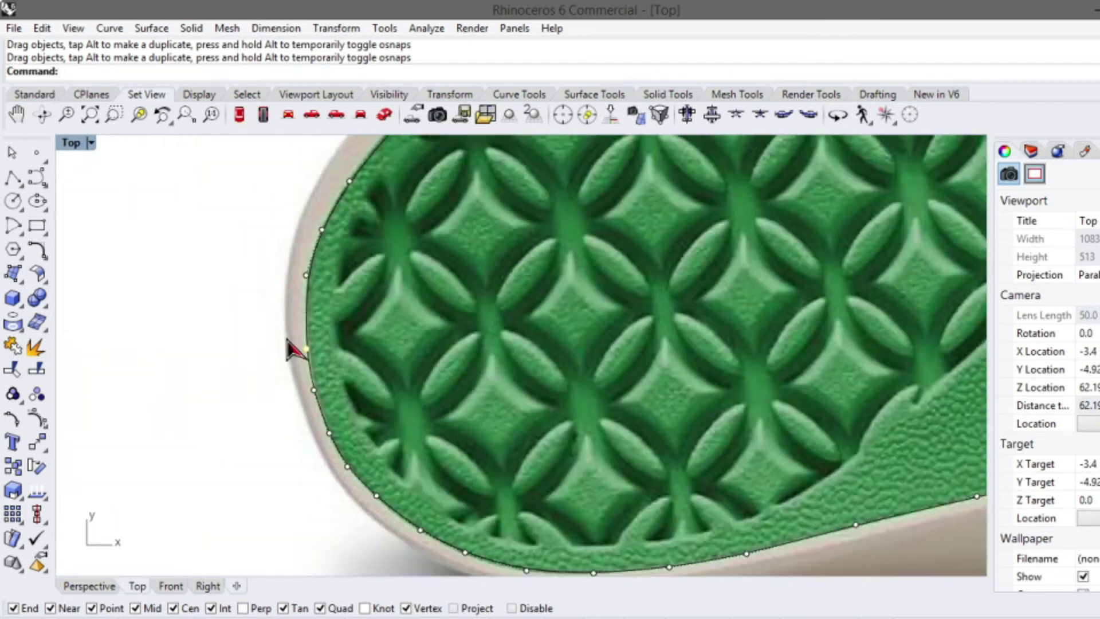
Delete the outsole reference picture from the Top view
{"action": "scroll", "coordinate": [289, 343], "scroll_direction": "down", "scroll_amount": 6}
{"action": "left_click", "coordinate": [738, 465]}
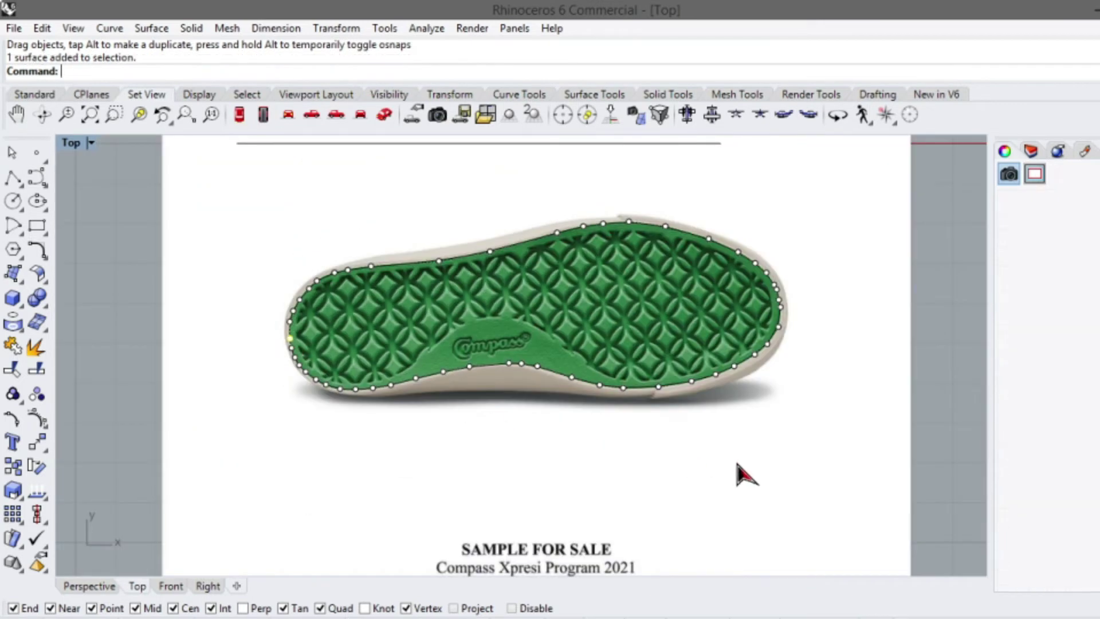
{"action": "key", "text": "Delete"}
Move the outsole outline onto the X axis so its heel meets the heel end of the straight base line
{"action": "scroll", "coordinate": [648, 307], "scroll_direction": "up", "scroll_amount": 2}
{"action": "left_click_drag", "start_coordinate": [332, 267], "coordinate": [784, 467]}
{"action": "scroll", "coordinate": [602, 299], "scroll_direction": "up", "scroll_amount": 2}
{"action": "left_click_drag", "start_coordinate": [409, 323], "coordinate": [363, 166]}
{"action": "scroll", "coordinate": [265, 258], "scroll_direction": "up", "scroll_amount": 5}
{"action": "left_click_drag", "start_coordinate": [228, 248], "coordinate": [289, 238]}
{"action": "scroll", "coordinate": [270, 314], "scroll_direction": "down", "scroll_amount": 5}
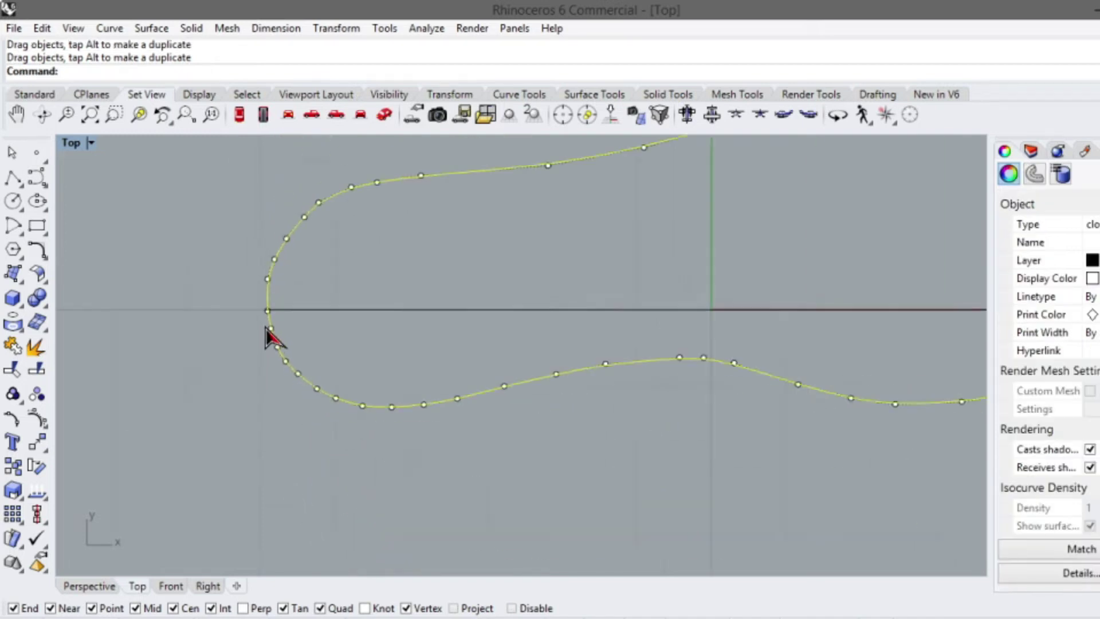
Rotate the outline about its heel point until the toe tip lies on the X axis
{"action": "scroll", "coordinate": [838, 275], "scroll_direction": "up", "scroll_amount": 4}
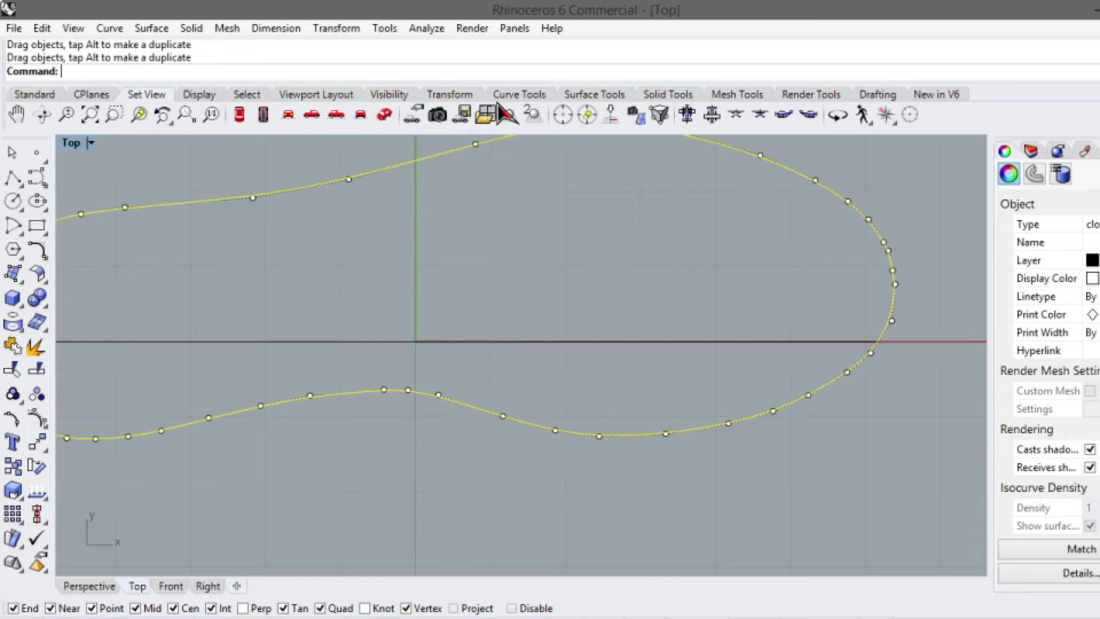
{"action": "left_click", "coordinate": [455, 96]}
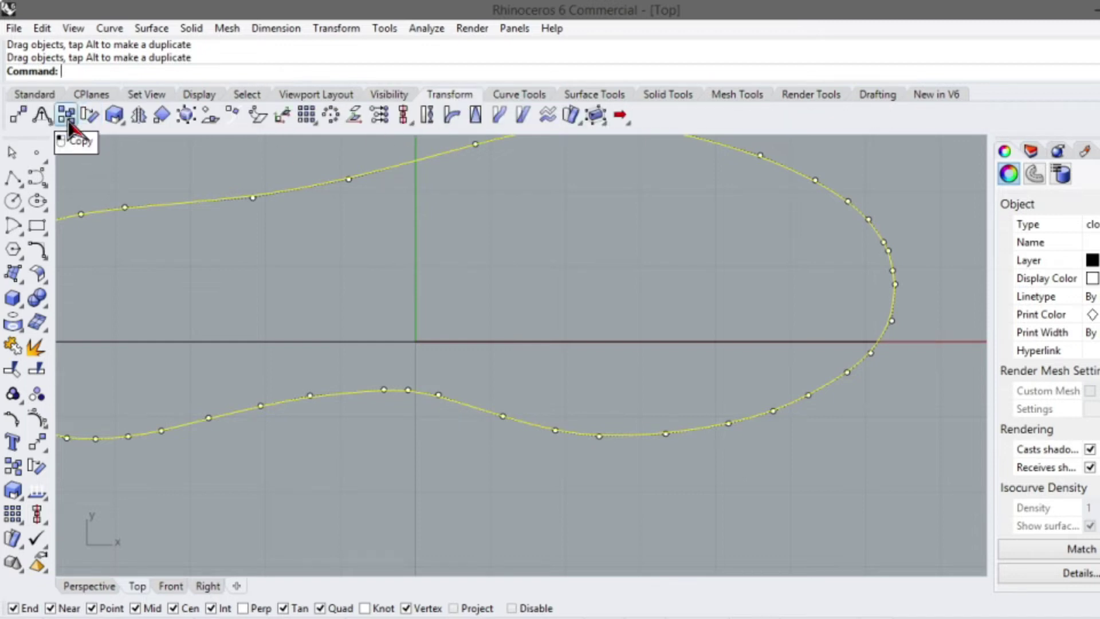
{"action": "left_click", "coordinate": [87, 118]}
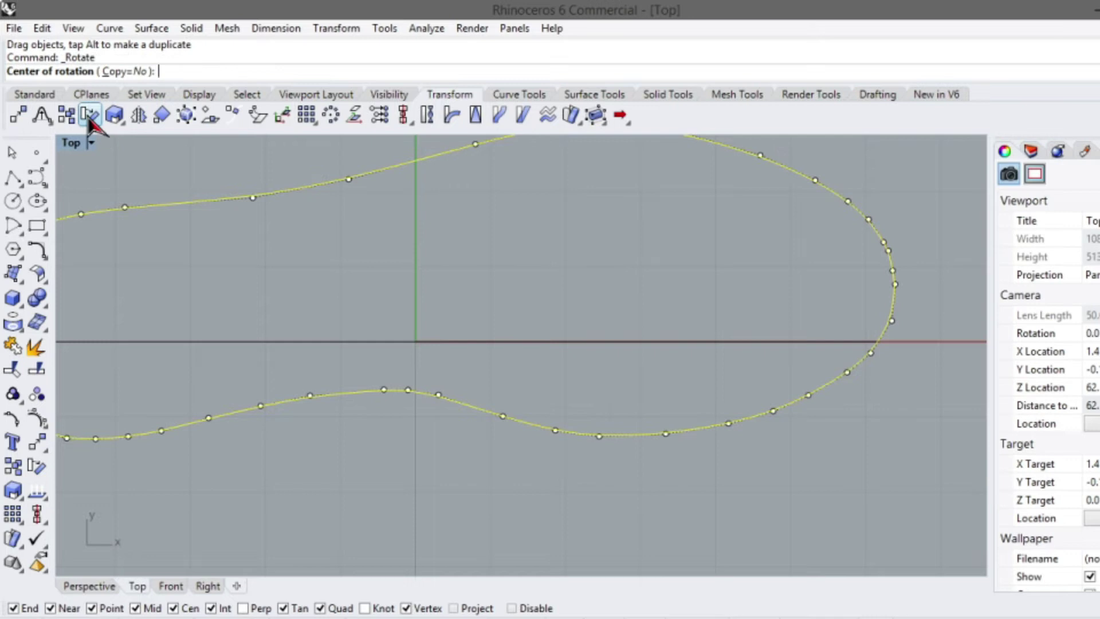
{"action": "scroll", "coordinate": [361, 304], "scroll_direction": "down", "scroll_amount": 3}
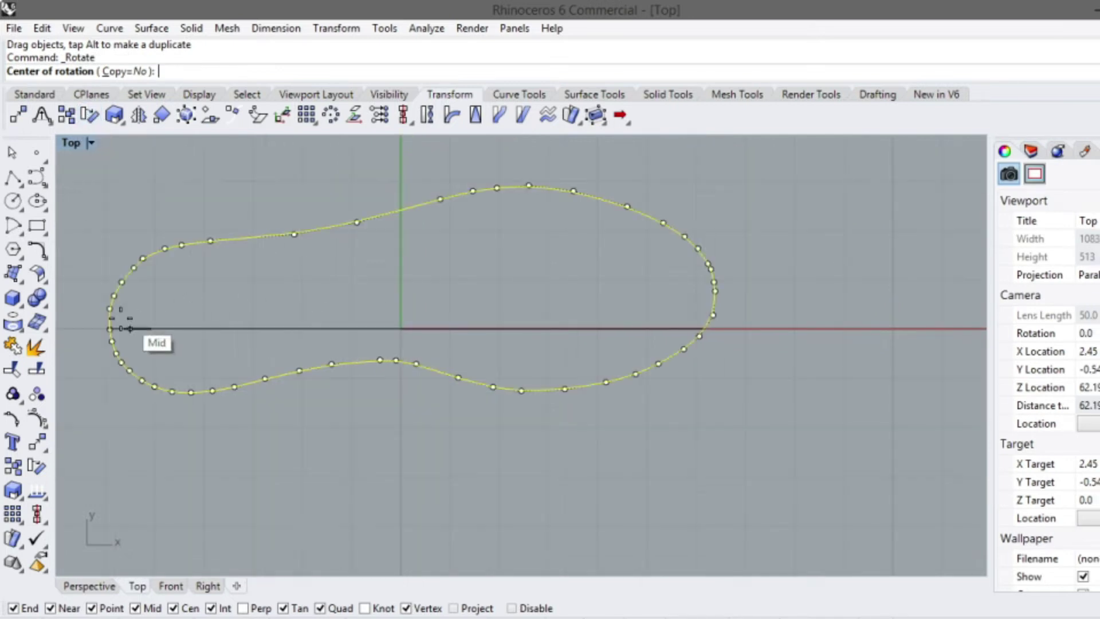
{"action": "left_click", "coordinate": [110, 328]}
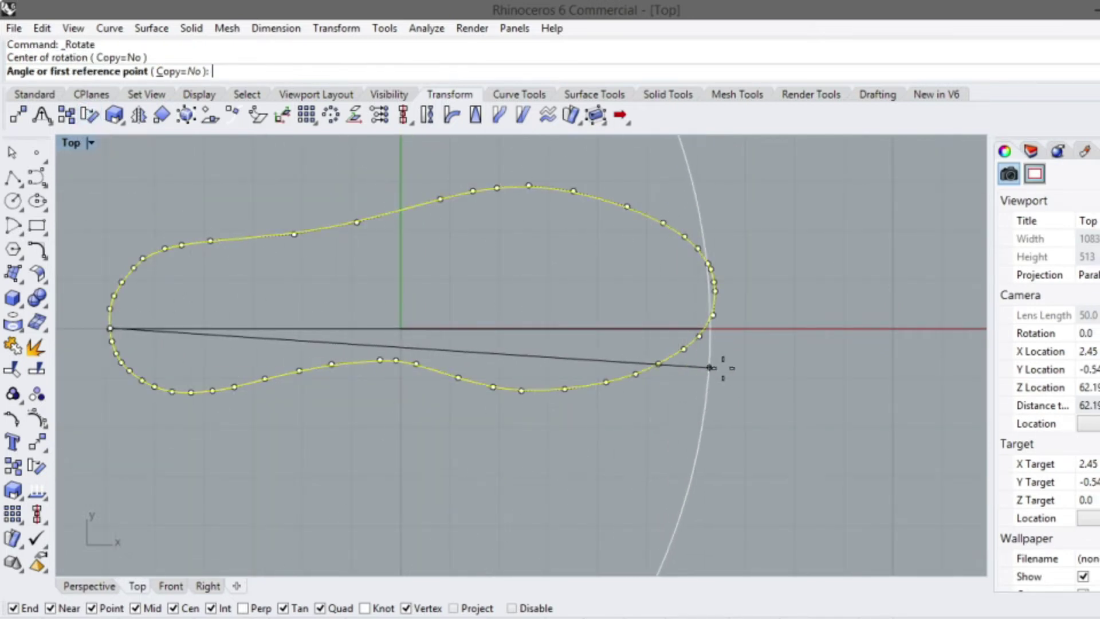
{"action": "left_click", "coordinate": [755, 286]}
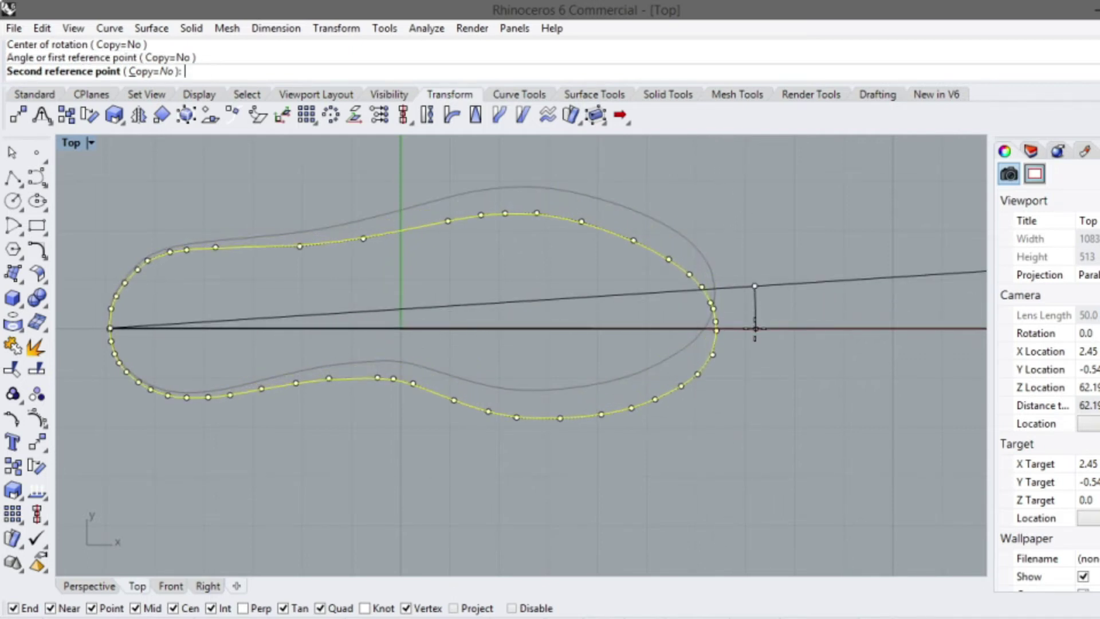
{"action": "left_click", "coordinate": [755, 328]}
Scale the outline in 2D from its heel point so the toe tip moves slightly inward along the X axis, and deselect it
{"action": "scroll", "coordinate": [739, 343], "scroll_direction": "up", "scroll_amount": 2}
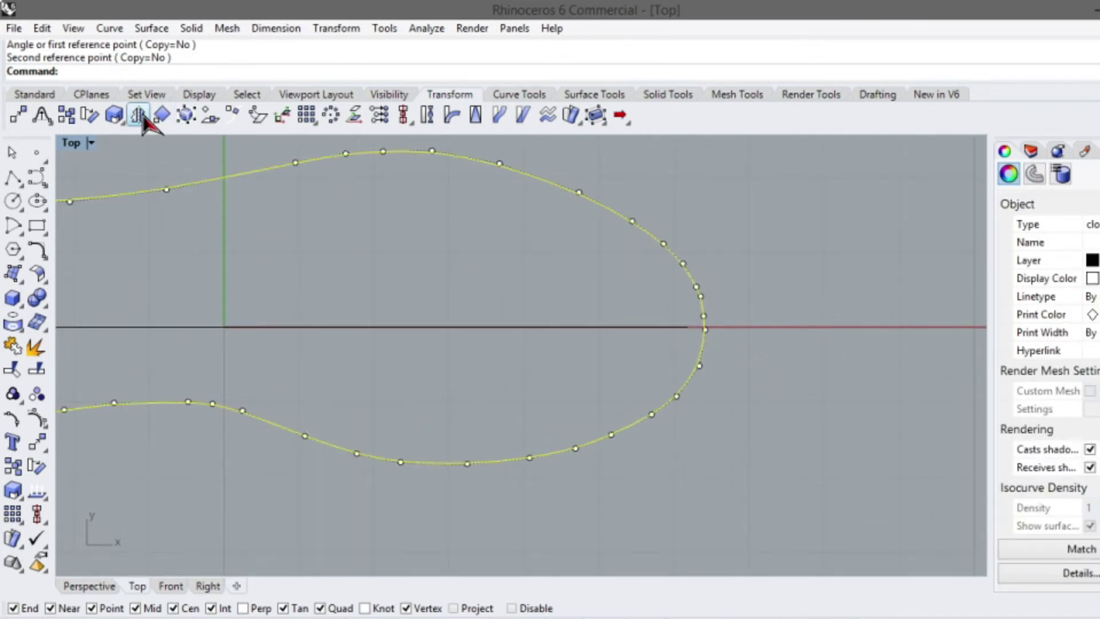
{"action": "left_click", "coordinate": [115, 115]}
{"action": "scroll", "coordinate": [401, 295], "scroll_direction": "down", "scroll_amount": 3}
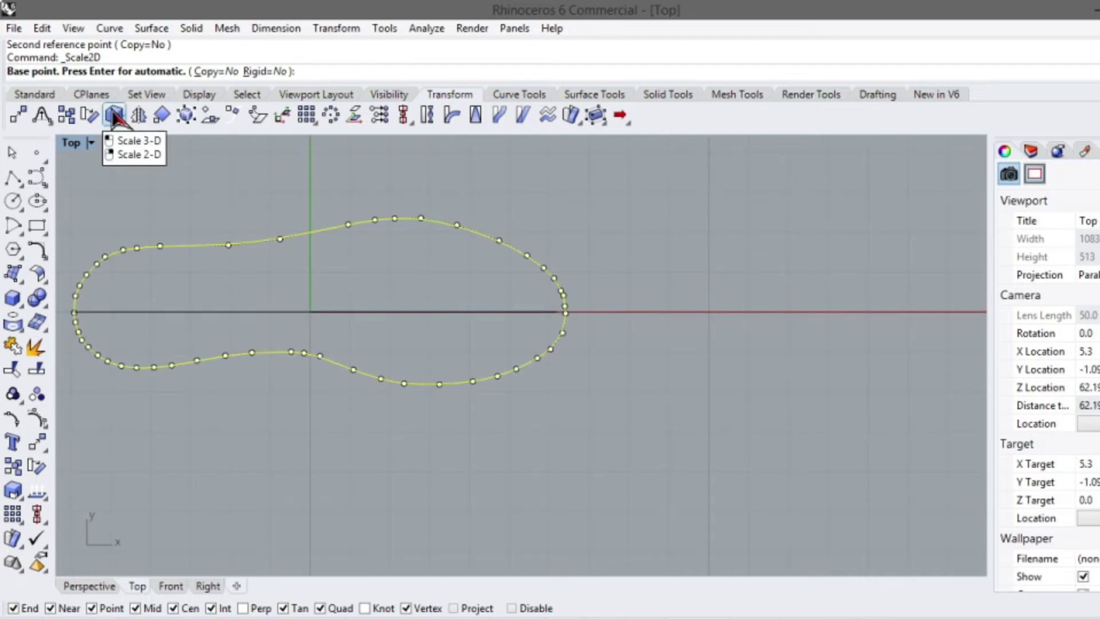
{"action": "left_click", "coordinate": [95, 314]}
{"action": "scroll", "coordinate": [603, 302], "scroll_direction": "up", "scroll_amount": 1}
{"action": "scroll", "coordinate": [573, 309], "scroll_direction": "up", "scroll_amount": 3}
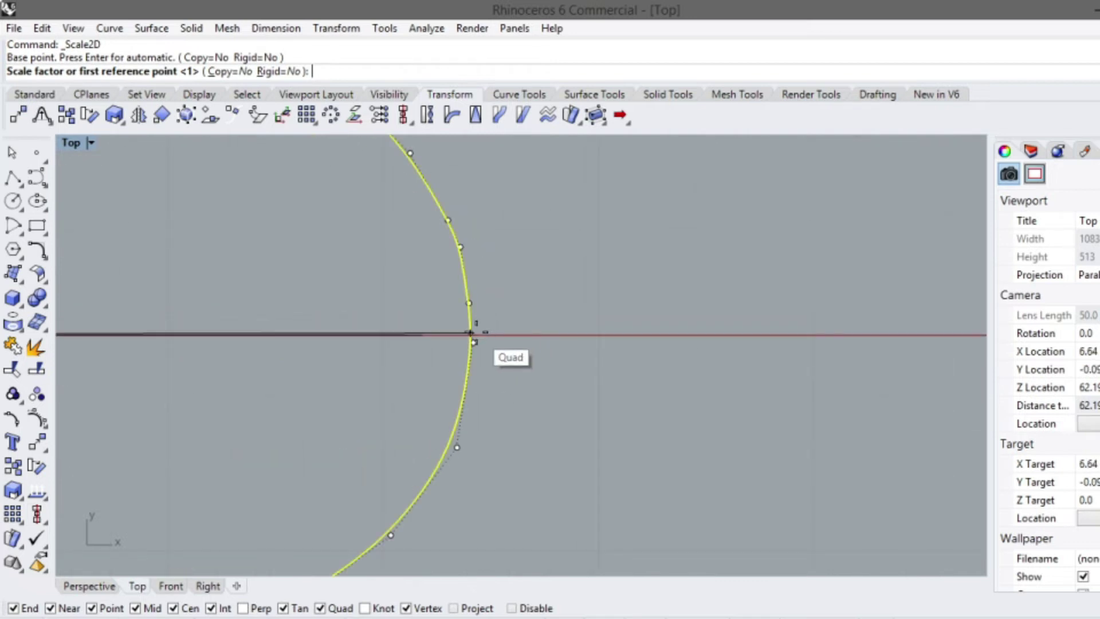
{"action": "left_click", "coordinate": [471, 333]}
{"action": "scroll", "coordinate": [462, 334], "scroll_direction": "up", "scroll_amount": 3}
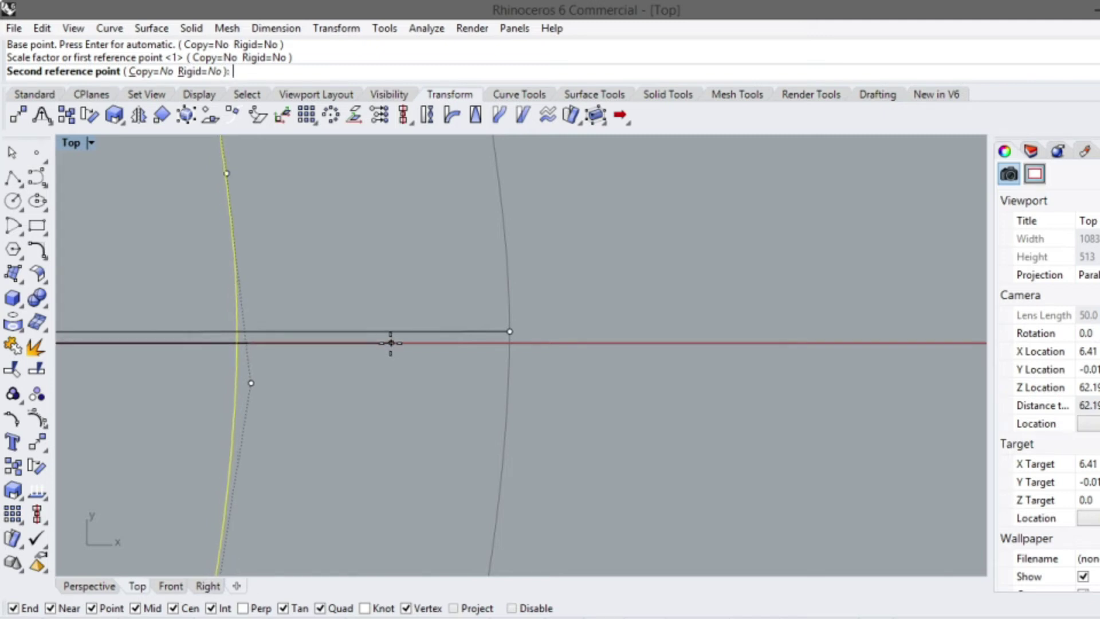
{"action": "left_click", "coordinate": [375, 342]}
{"action": "scroll", "coordinate": [428, 352], "scroll_direction": "down", "scroll_amount": 5}
{"action": "key", "text": "Escape"}
{"action": "scroll", "coordinate": [596, 404], "scroll_direction": "down", "scroll_amount": 3}
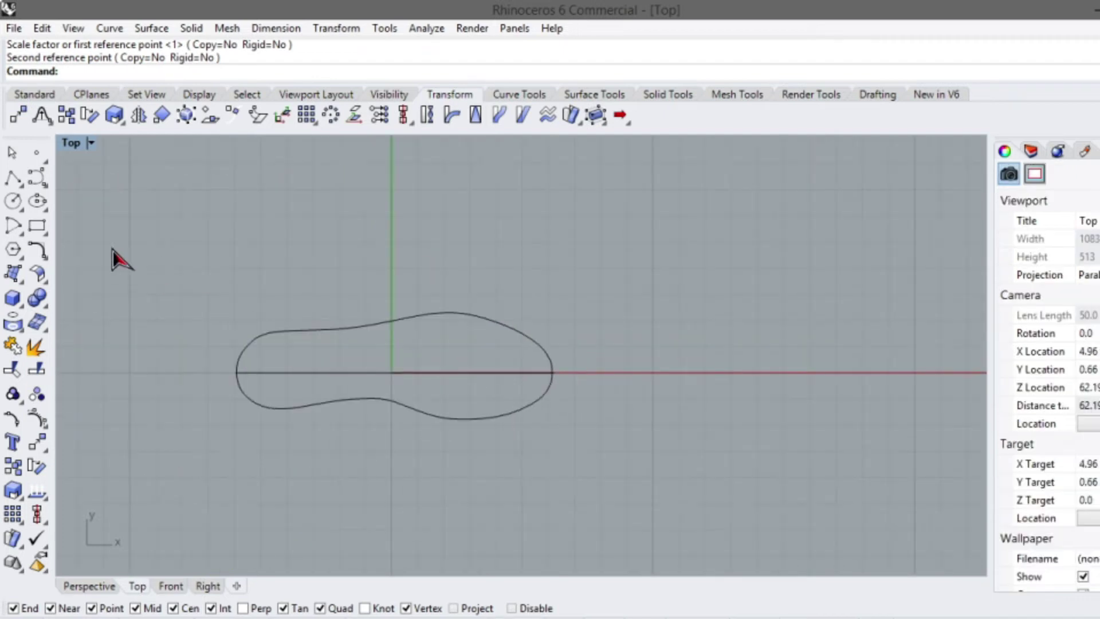
Return to the four-view layout and examine how the outsole outline sits below the side profile in Perspective and Front
{"action": "double_click", "coordinate": [77, 144]}
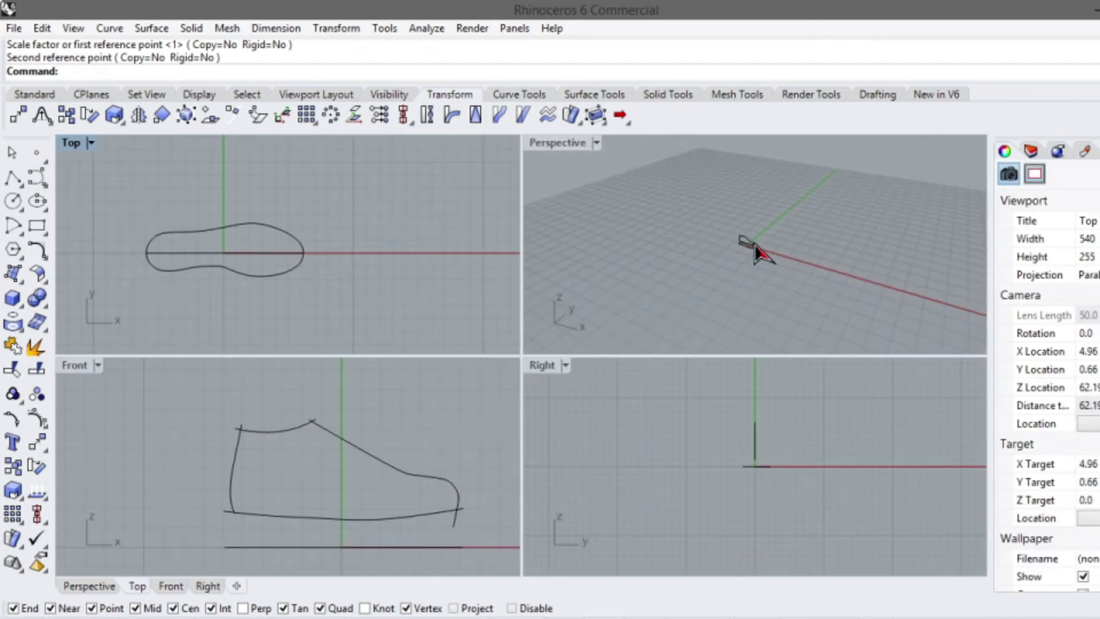
{"action": "scroll", "coordinate": [755, 246], "scroll_direction": "up", "scroll_amount": 10}
{"action": "scroll", "coordinate": [660, 262], "scroll_direction": "down", "scroll_amount": 4}
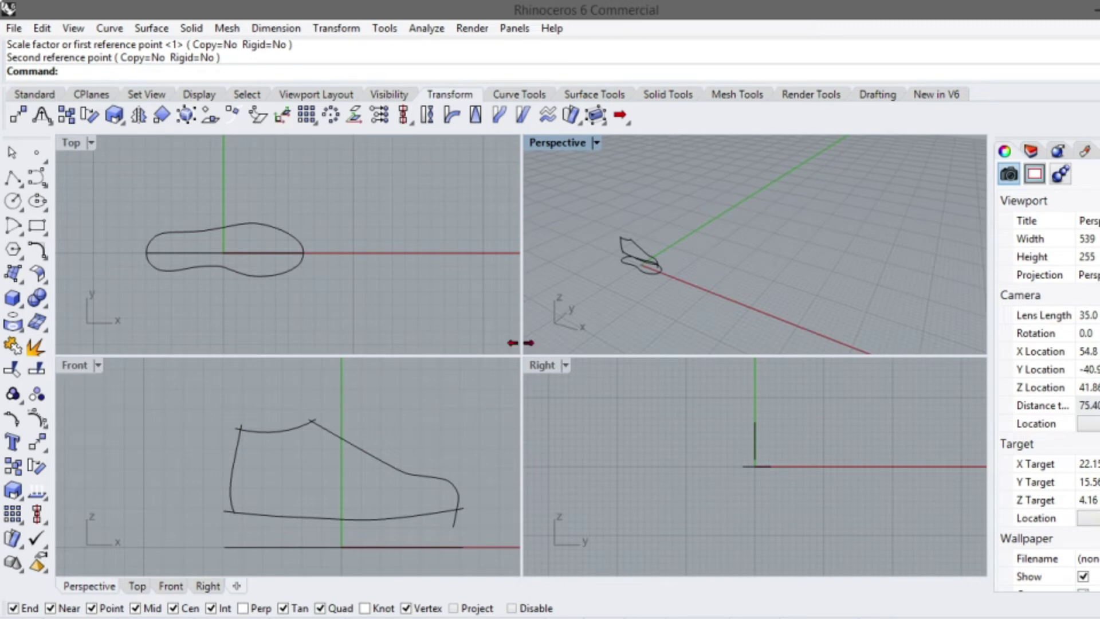
{"action": "scroll", "coordinate": [631, 279], "scroll_direction": "up", "scroll_amount": 6}
{"action": "right_click_drag", "start_coordinate": [679, 298], "coordinate": [787, 252]}
{"action": "scroll", "coordinate": [693, 280], "scroll_direction": "up", "scroll_amount": 4}
{"action": "scroll", "coordinate": [367, 558], "scroll_direction": "up", "scroll_amount": 3}
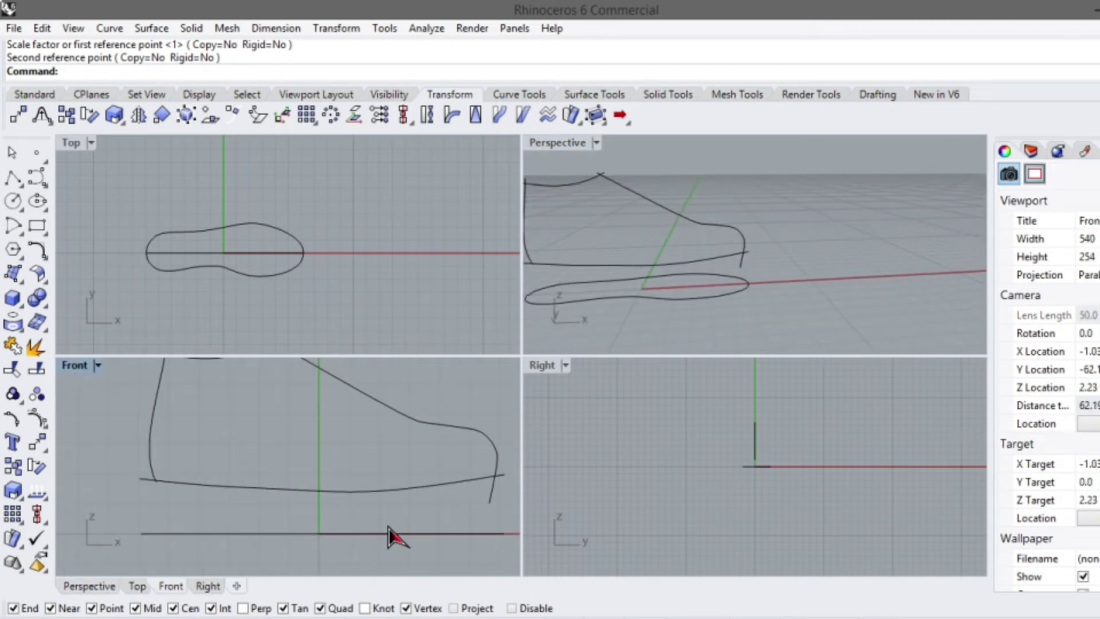
{"action": "scroll", "coordinate": [344, 516], "scroll_direction": "down", "scroll_amount": 3}
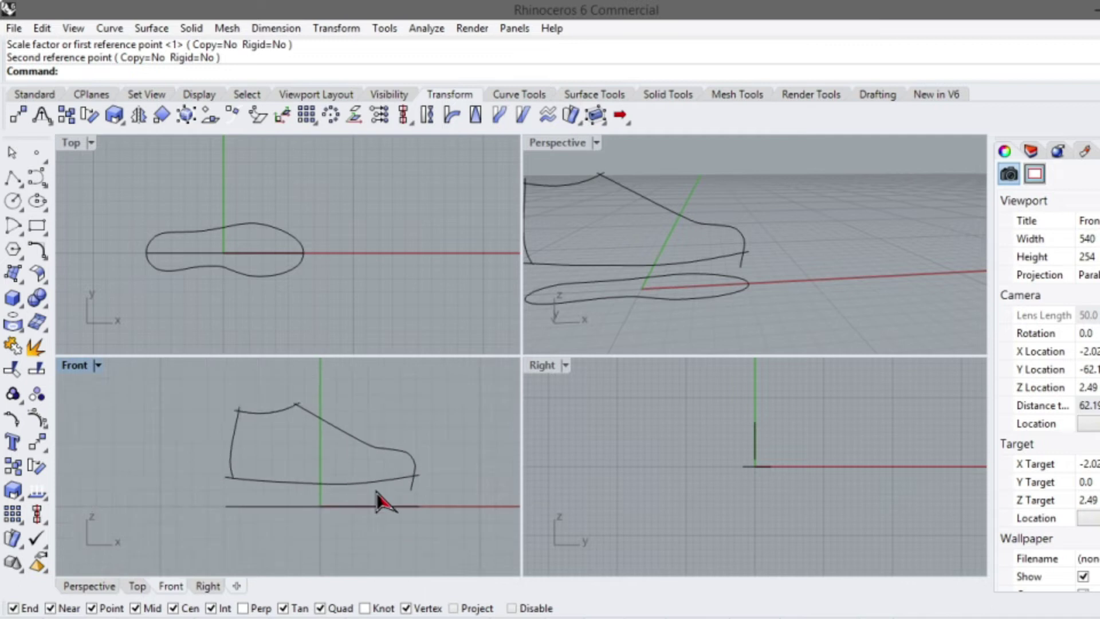
In the maximized Front view, raise the arch control point of the profile's bottom curve
{"action": "double_click", "coordinate": [74, 367]}
{"action": "scroll", "coordinate": [688, 376], "scroll_direction": "down", "scroll_amount": 1}
{"action": "scroll", "coordinate": [631, 449], "scroll_direction": "up", "scroll_amount": 2}
{"action": "scroll", "coordinate": [610, 459], "scroll_direction": "down", "scroll_amount": 2}
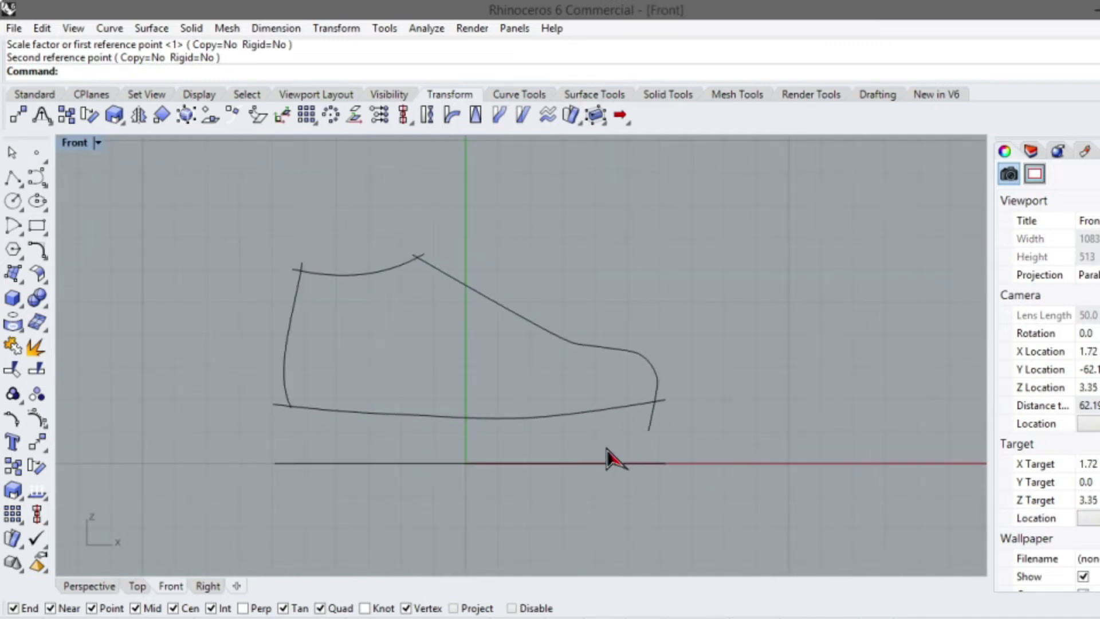
{"action": "scroll", "coordinate": [418, 418], "scroll_direction": "up", "scroll_amount": 1}
{"action": "left_click", "coordinate": [418, 417]}
{"action": "scroll", "coordinate": [352, 416], "scroll_direction": "up", "scroll_amount": 2}
{"action": "left_click", "coordinate": [244, 399]}
{"action": "scroll", "coordinate": [354, 409], "scroll_direction": "up", "scroll_amount": 2}
{"action": "left_click", "coordinate": [417, 400]}
{"action": "left_click_drag", "start_coordinate": [419, 404], "coordinate": [422, 385]}
{"action": "scroll", "coordinate": [432, 388], "scroll_direction": "down", "scroll_amount": 1}
{"action": "scroll", "coordinate": [247, 408], "scroll_direction": "up", "scroll_amount": 1}
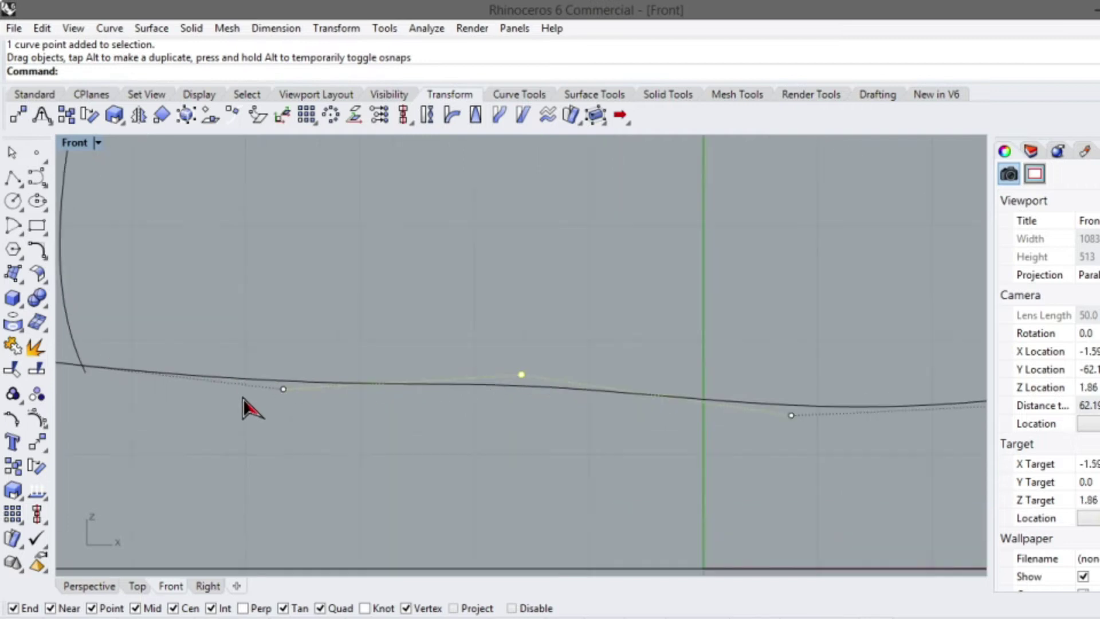
Raise the bottom curve's control point near the heel slightly and lower its heel end point
{"action": "left_click", "coordinate": [284, 390]}
{"action": "scroll", "coordinate": [288, 394], "scroll_direction": "up", "scroll_amount": 1}
{"action": "left_click_drag", "start_coordinate": [283, 391], "coordinate": [290, 378]}
{"action": "scroll", "coordinate": [484, 360], "scroll_direction": "down", "scroll_amount": 1}
{"action": "scroll", "coordinate": [96, 356], "scroll_direction": "up", "scroll_amount": 2}
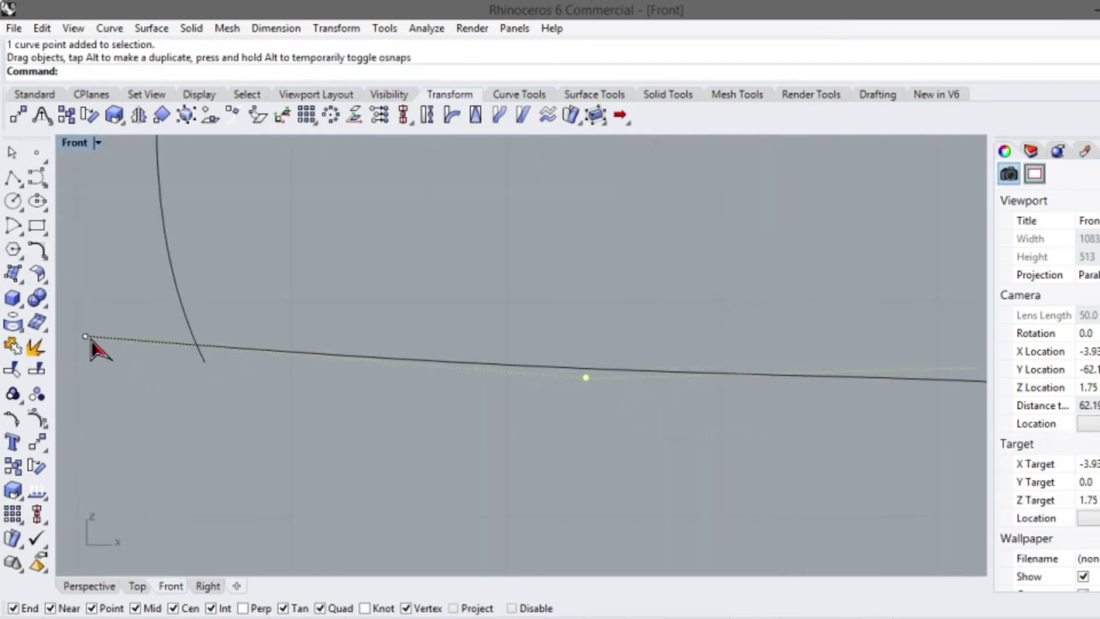
{"action": "left_click", "coordinate": [87, 338]}
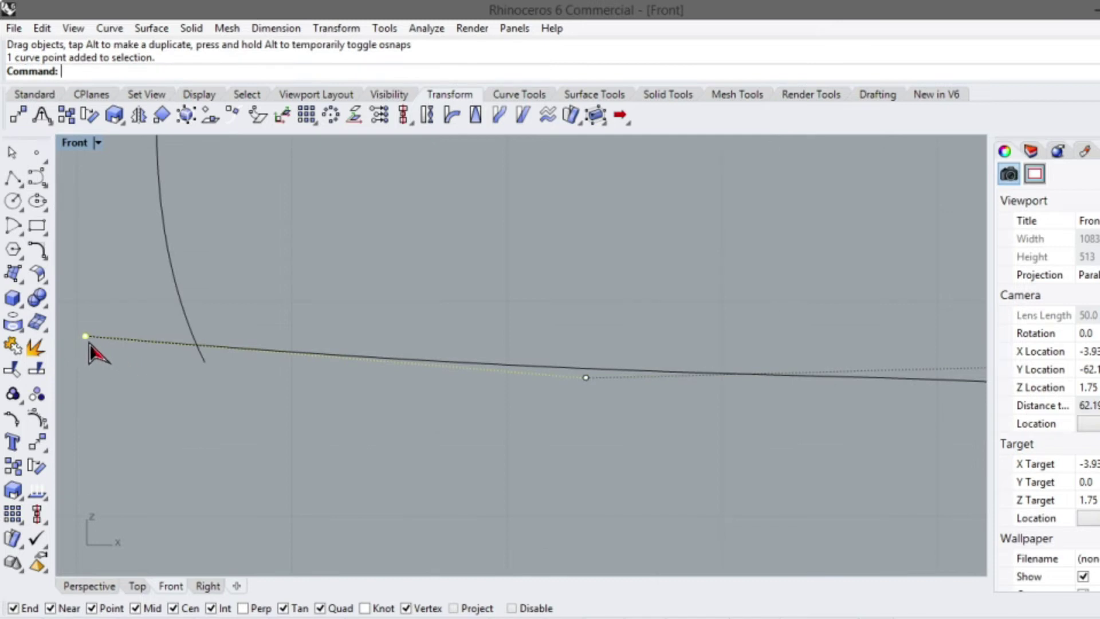
{"action": "left_click_drag", "start_coordinate": [86, 338], "coordinate": [90, 348]}
{"action": "scroll", "coordinate": [326, 398], "scroll_direction": "down", "scroll_amount": 5}
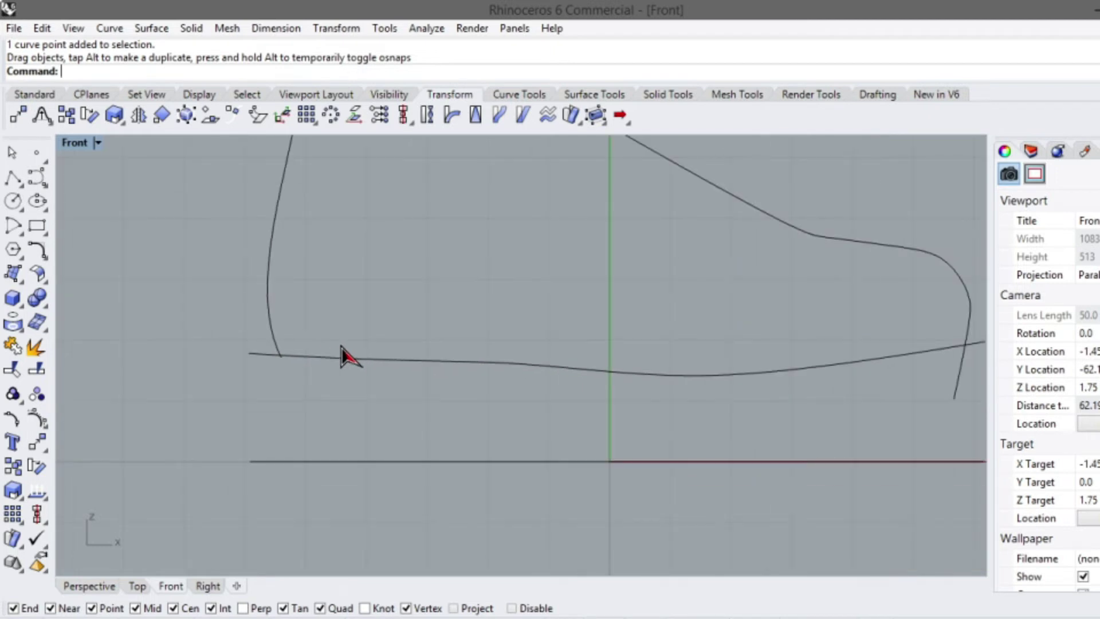
{"action": "scroll", "coordinate": [526, 261], "scroll_direction": "up", "scroll_amount": 2}
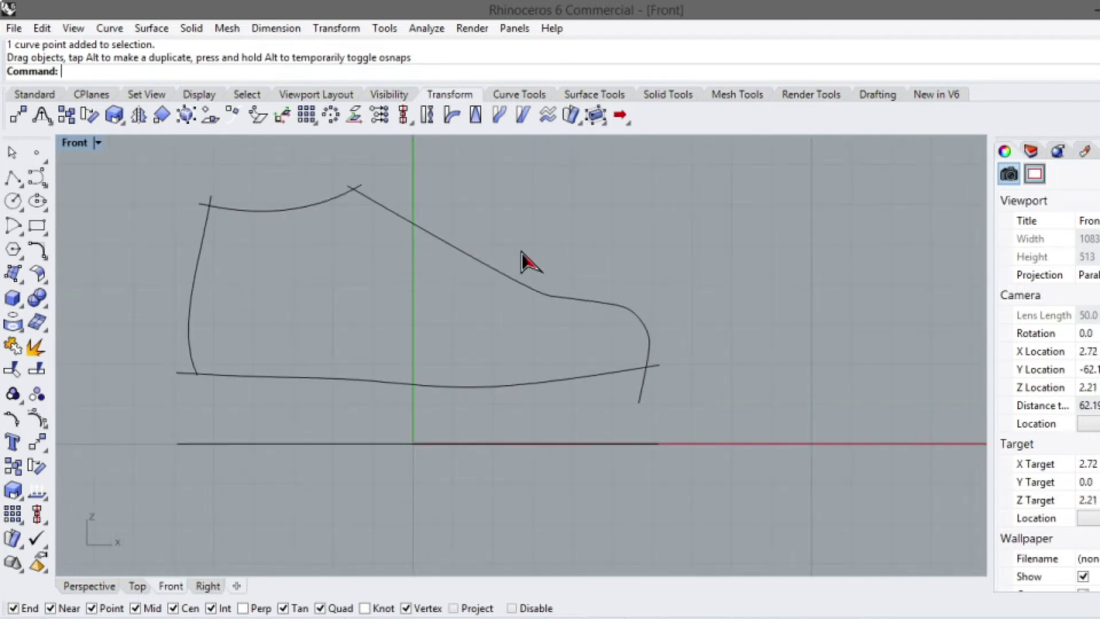
Move the outsole outline up from the X axis to just below the profile's bottom curve
{"action": "left_click", "coordinate": [310, 442]}
{"action": "scroll", "coordinate": [311, 444], "scroll_direction": "up", "scroll_amount": 2}
{"action": "left_click_drag", "start_coordinate": [311, 443], "coordinate": [322, 396]}
Scale the outsole outline down in 2D from its heel end so its toe end stops just short of the profile's toe curve
{"action": "left_click", "coordinate": [172, 445]}
{"action": "left_click", "coordinate": [196, 397]}
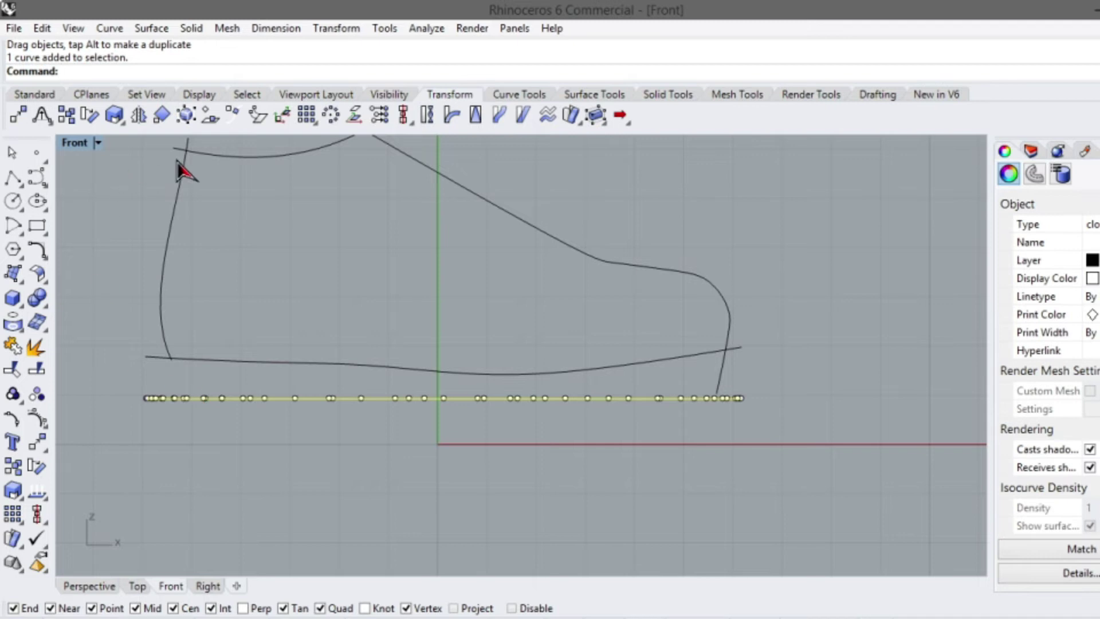
{"action": "left_click", "coordinate": [117, 116]}
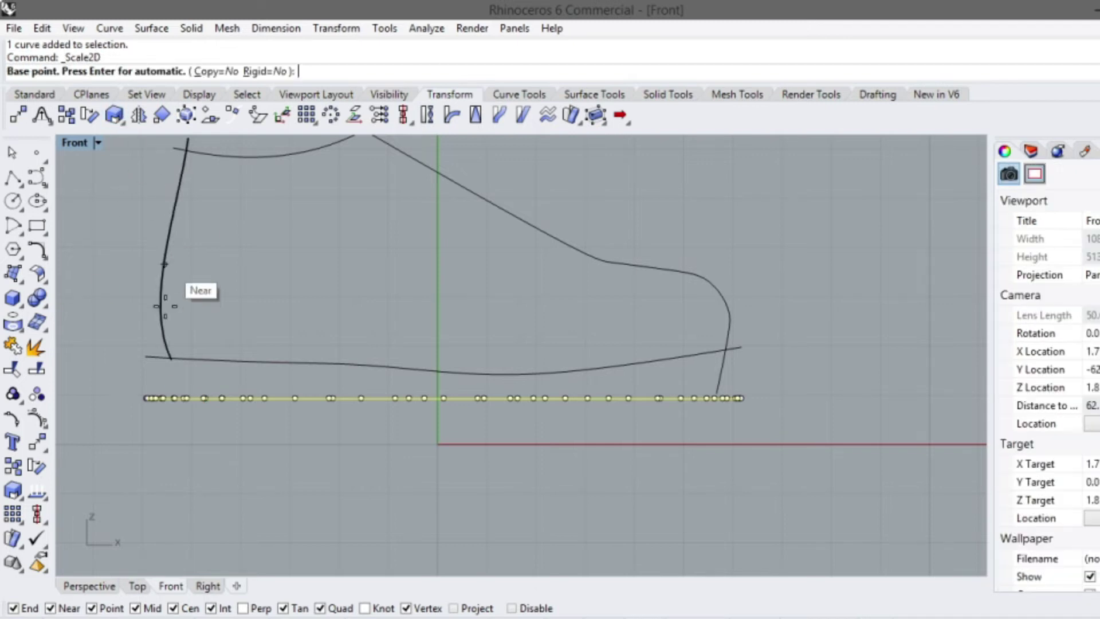
{"action": "left_click", "coordinate": [141, 398]}
{"action": "scroll", "coordinate": [805, 383], "scroll_direction": "up", "scroll_amount": 3}
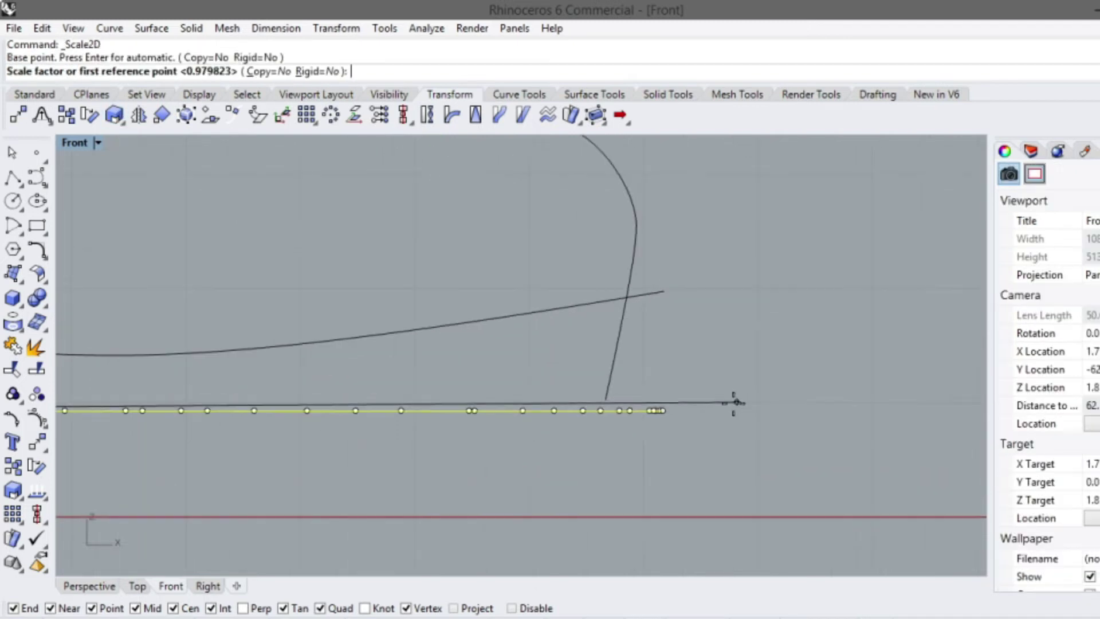
{"action": "left_click", "coordinate": [687, 413]}
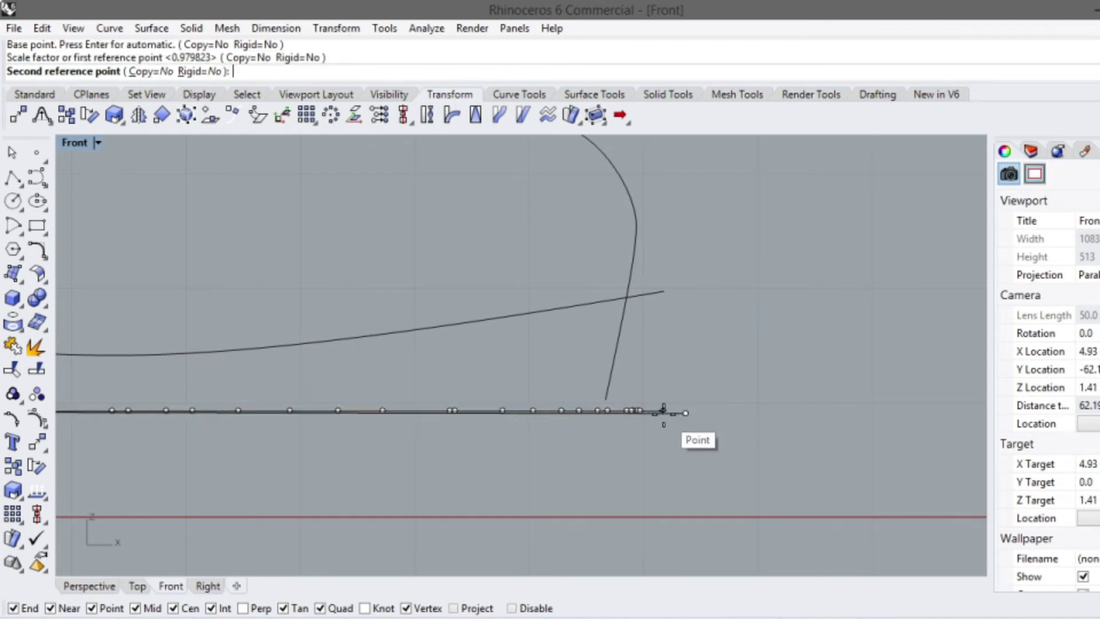
{"action": "left_click", "coordinate": [600, 410]}
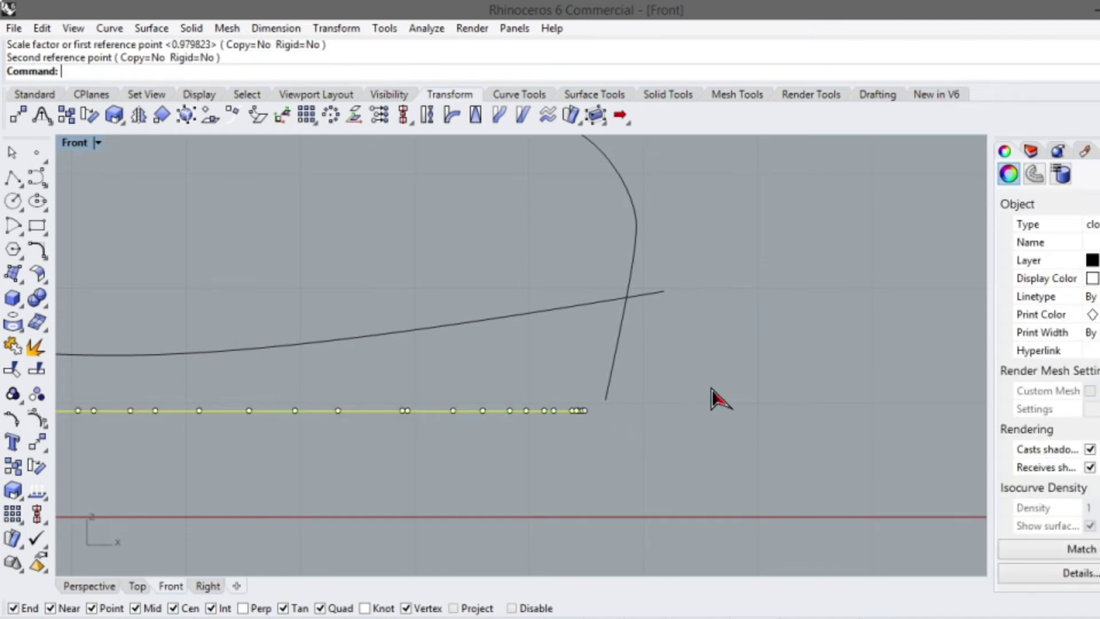
{"action": "left_click", "coordinate": [532, 411]}
{"action": "key", "text": "F10"}
{"action": "left_click_drag", "start_coordinate": [526, 411], "coordinate": [592, 332]}
{"action": "key", "text": "ctrl+z"}
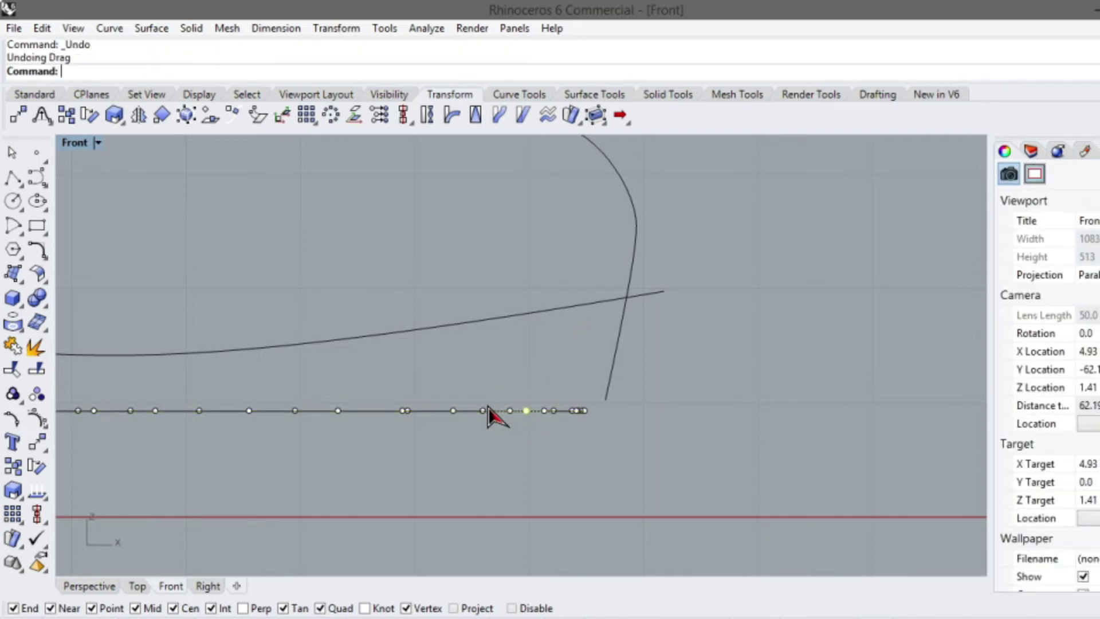
Move the outsole outline so it sits centred lengthwise beneath the profile's bottom curve, between that curve and the X axis
{"action": "left_click_drag", "start_coordinate": [465, 410], "coordinate": [504, 296]}
{"action": "scroll", "coordinate": [474, 437], "scroll_direction": "down", "scroll_amount": 3}
{"action": "scroll", "coordinate": [191, 398], "scroll_direction": "up", "scroll_amount": 6}
{"action": "scroll", "coordinate": [275, 382], "scroll_direction": "down", "scroll_amount": 2}
{"action": "left_click_drag", "start_coordinate": [268, 377], "coordinate": [267, 434]}
{"action": "key", "text": "ctrl+z"}
{"action": "left_click_drag", "start_coordinate": [322, 378], "coordinate": [325, 477]}
{"action": "scroll", "coordinate": [393, 479], "scroll_direction": "down", "scroll_amount": 3}
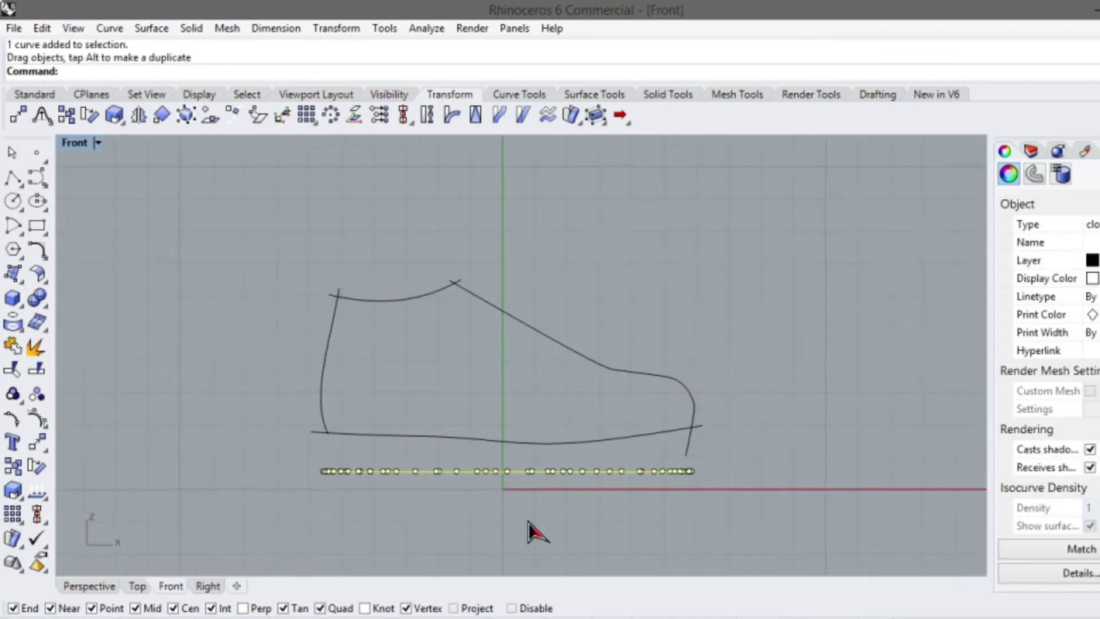
{"action": "key", "text": "Escape"}
Examine from several angles in Perspective and the four-view layout how the outsole outline lines up with the side profile
{"action": "double_click", "coordinate": [74, 145]}
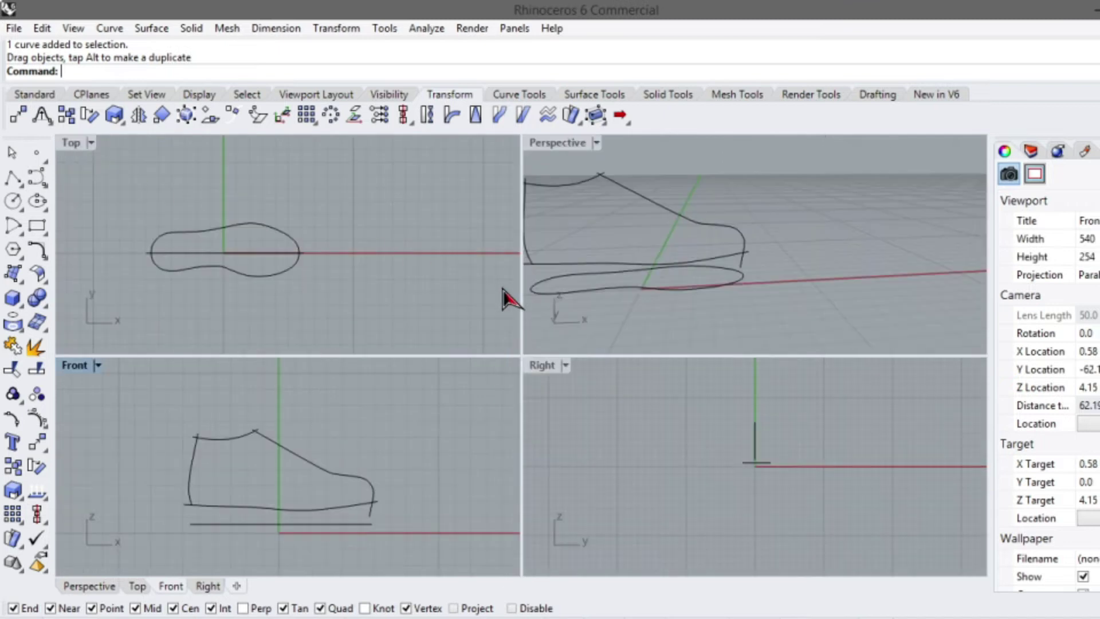
{"action": "double_click", "coordinate": [545, 145]}
{"action": "right_click_drag", "start_coordinate": [539, 216], "coordinate": [509, 287]}
{"action": "key", "text": "ctrl+shift+e"}
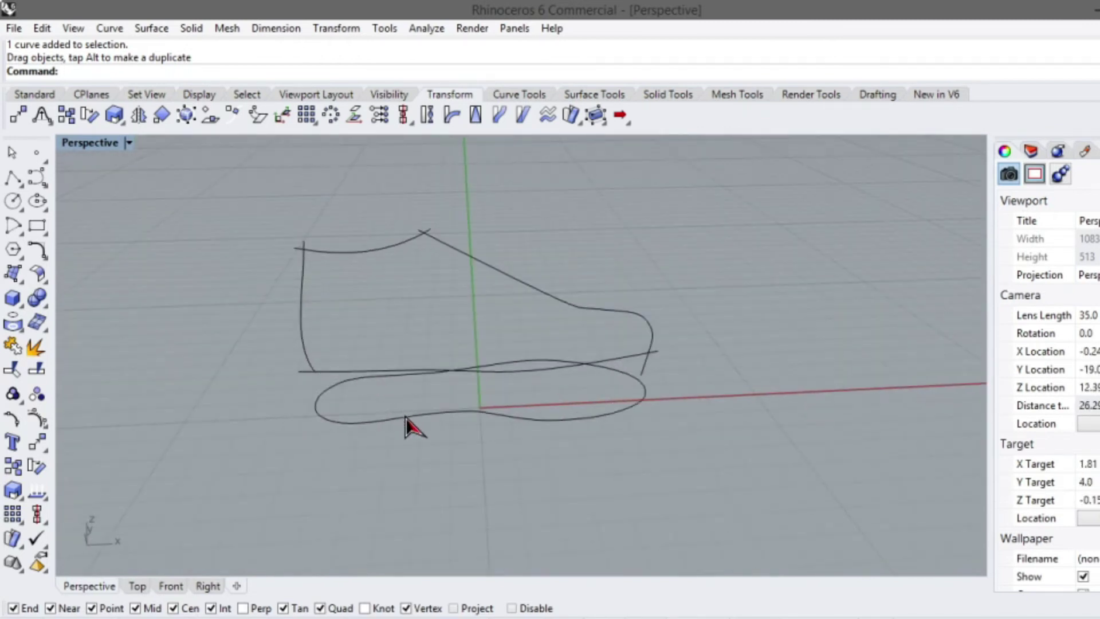
{"action": "right_click_drag", "start_coordinate": [259, 375], "coordinate": [302, 360]}
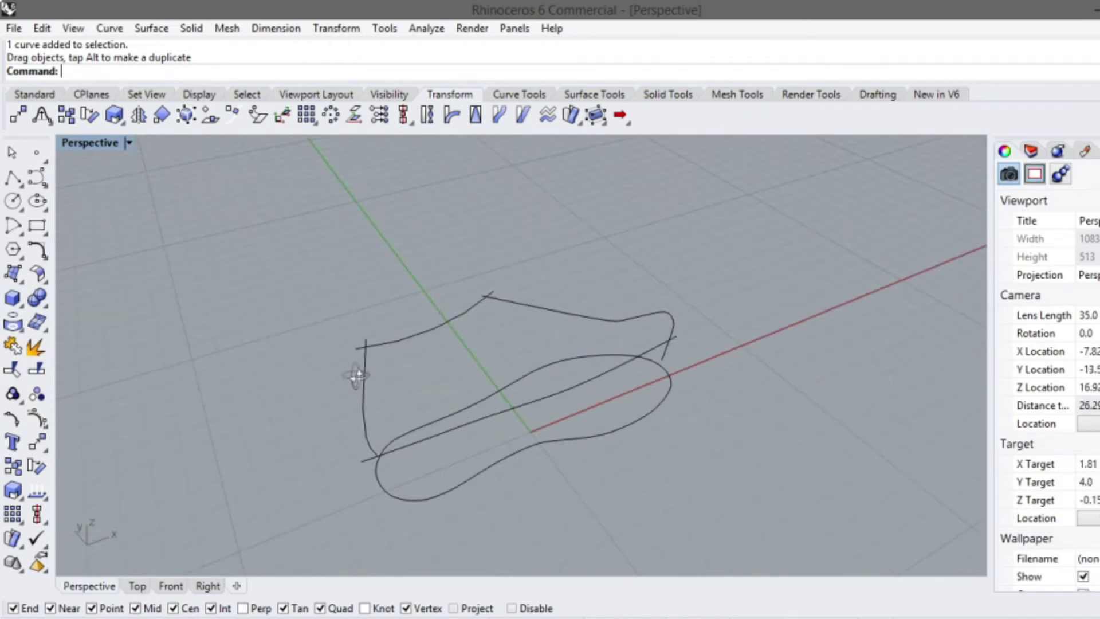
{"action": "double_click", "coordinate": [96, 145]}
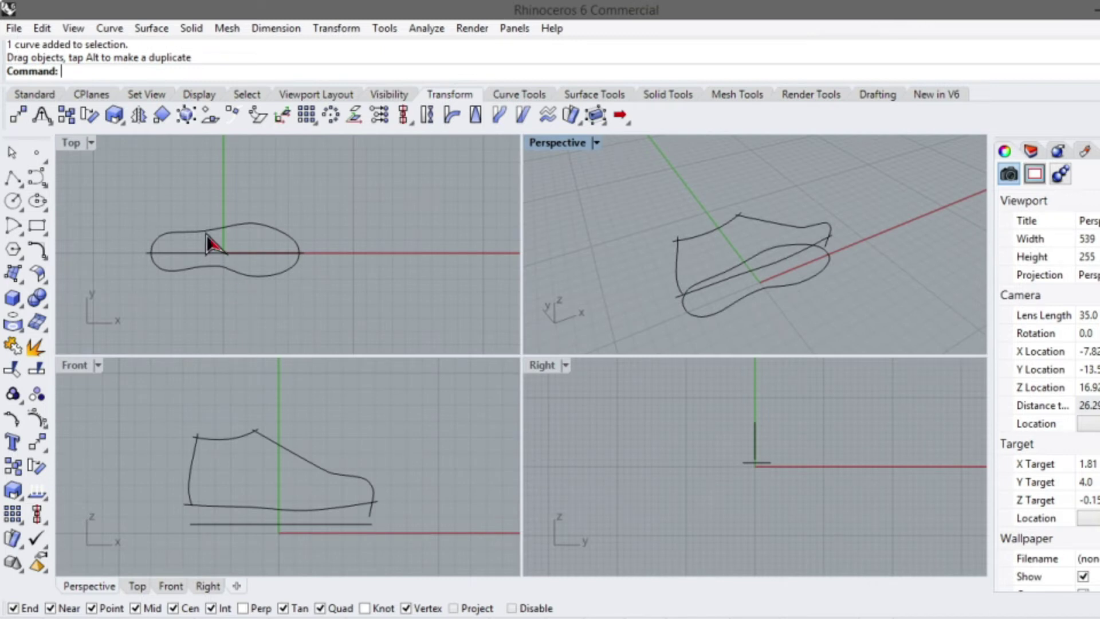
{"action": "scroll", "coordinate": [209, 243], "scroll_direction": "up", "scroll_amount": 3}
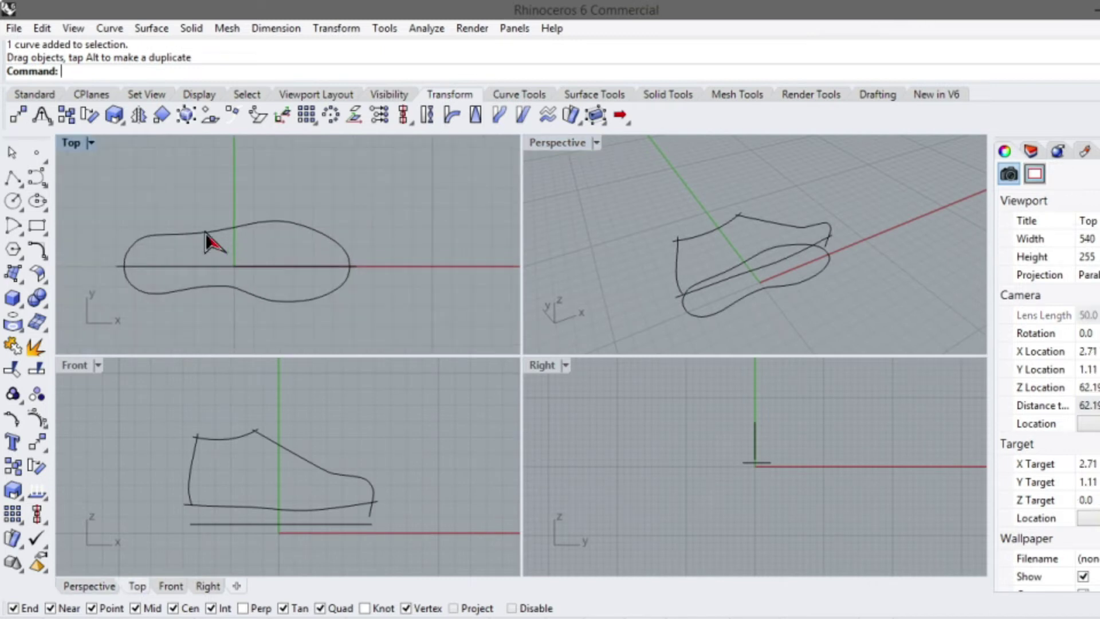
Extrude the profile's bottom curve straight along Y into a surface wider than the outsole outline
{"action": "left_click", "coordinate": [264, 505]}
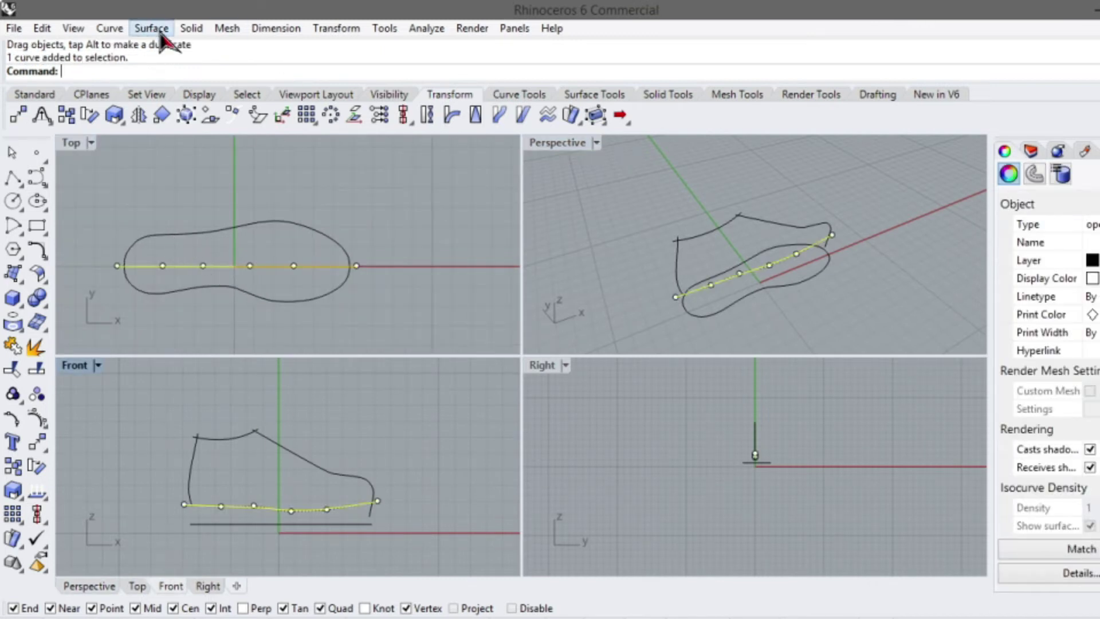
{"action": "left_click", "coordinate": [152, 28]}
{"action": "mouse_move", "coordinate": [172, 267]}
{"action": "left_click", "coordinate": [253, 268]}
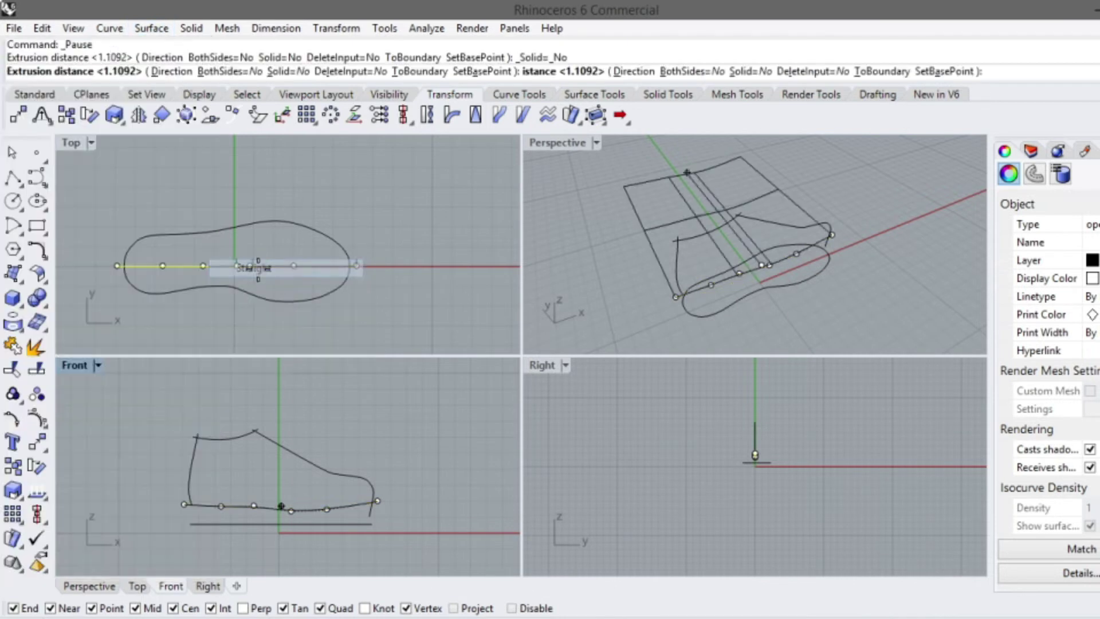
{"action": "left_click", "coordinate": [260, 170]}
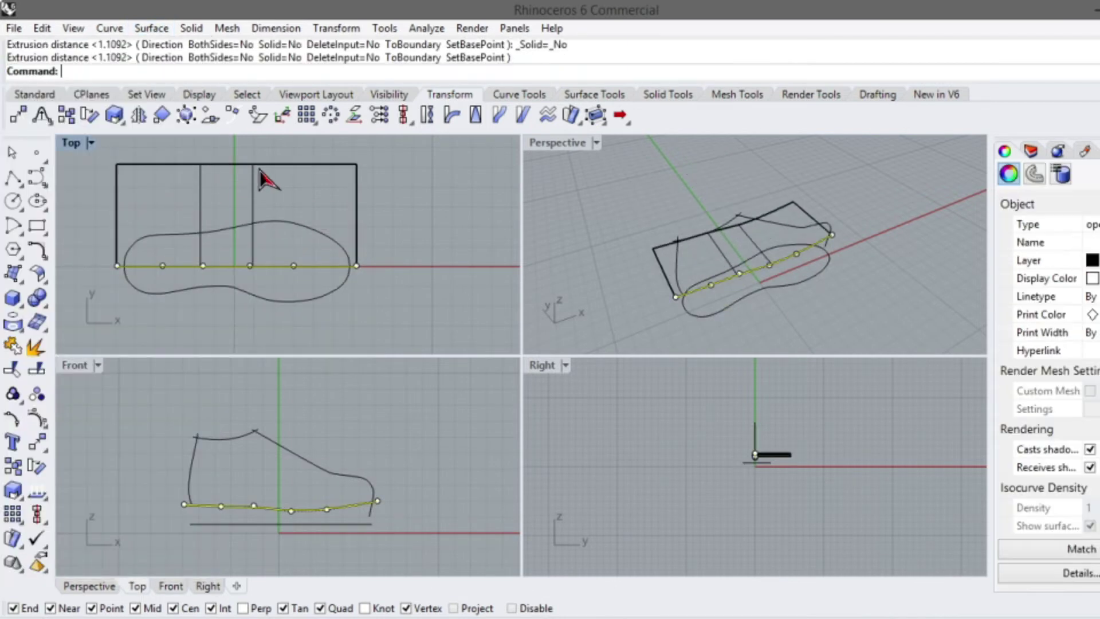
Move the extruded surface along Y in the Top view so it completely covers the outsole outline
{"action": "left_click_drag", "start_coordinate": [356, 198], "coordinate": [360, 239]}
{"action": "key", "text": "Escape"}
{"action": "right_click_drag", "start_coordinate": [806, 275], "coordinate": [699, 225]}
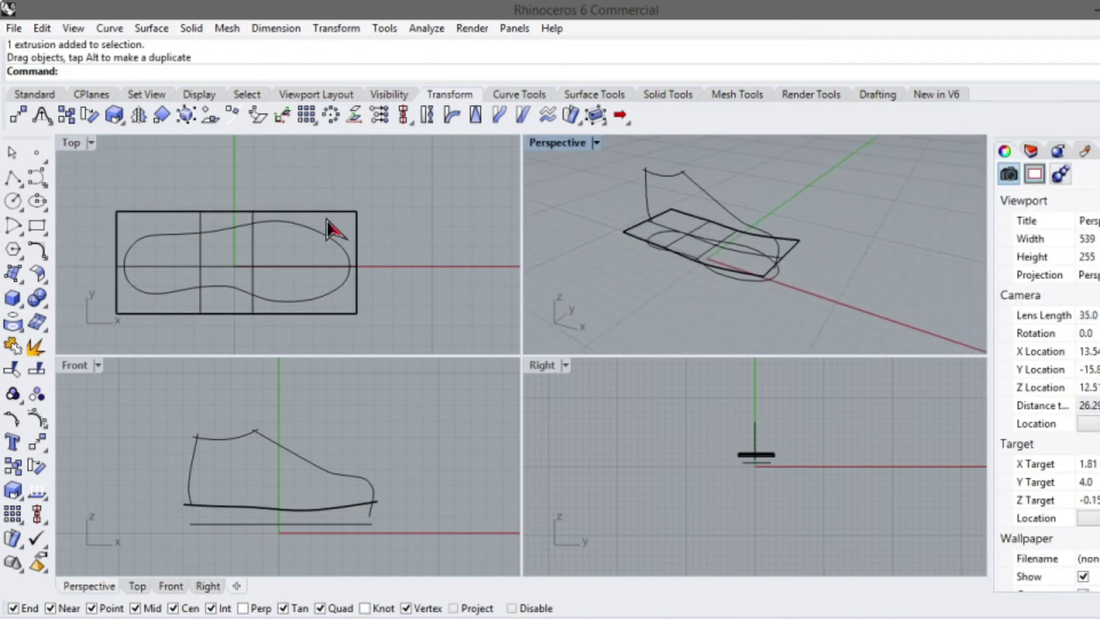
{"action": "scroll", "coordinate": [175, 252], "scroll_direction": "up", "scroll_amount": 2}
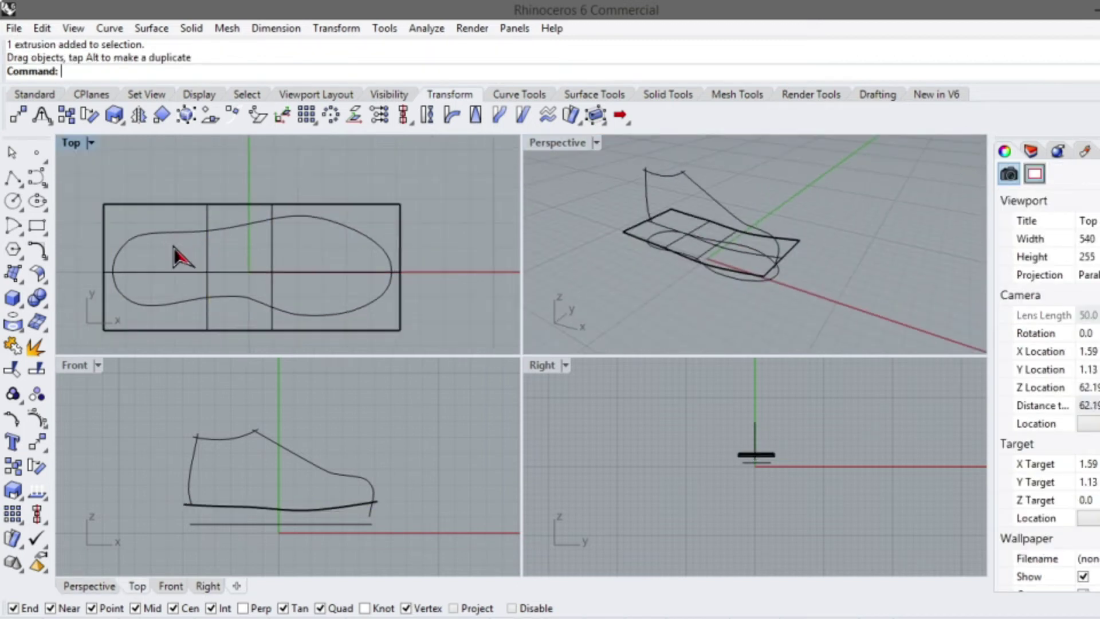
Set the Perspective viewport's display mode to Ghosted
{"action": "left_click", "coordinate": [610, 153]}
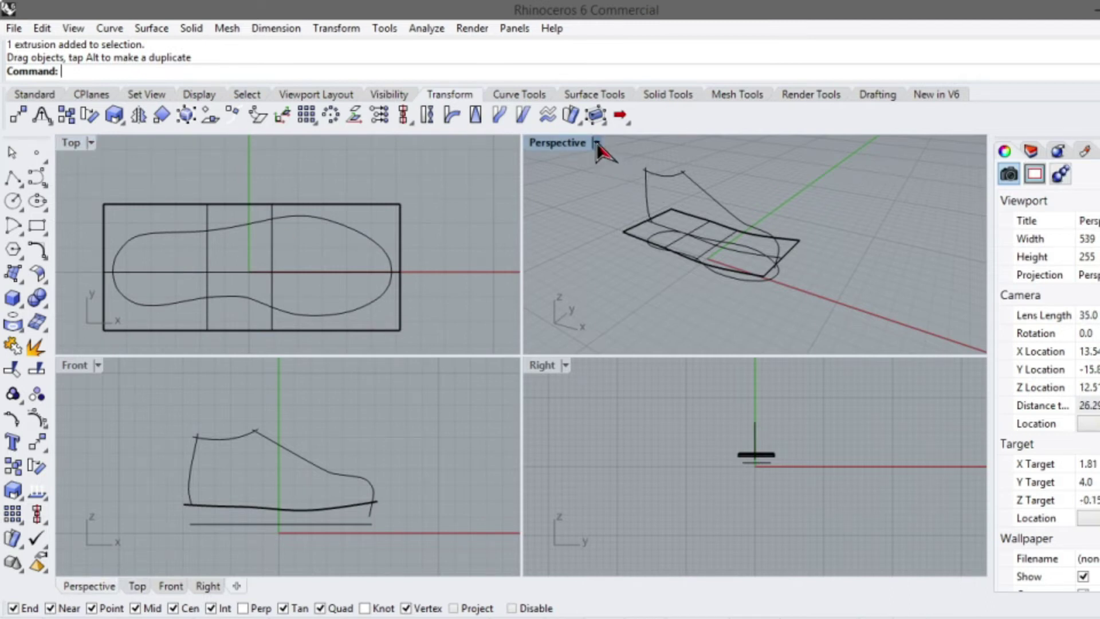
{"action": "left_click", "coordinate": [597, 142]}
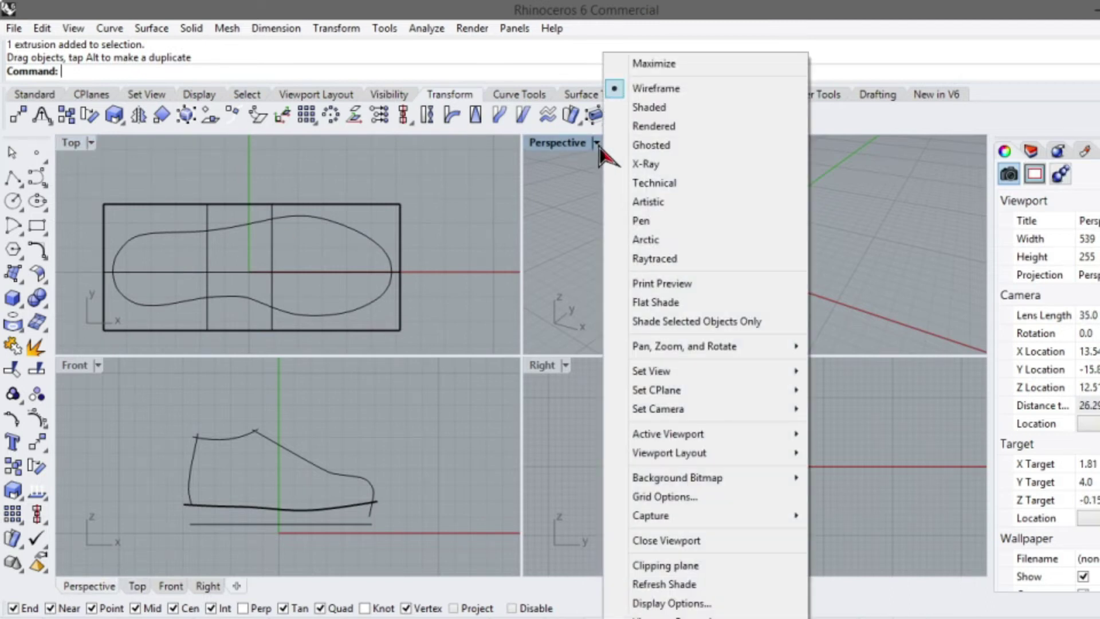
{"action": "left_click", "coordinate": [648, 147]}
{"action": "right_click_drag", "start_coordinate": [858, 255], "coordinate": [544, 277]}
{"action": "scroll", "coordinate": [373, 512], "scroll_direction": "up", "scroll_amount": 2}
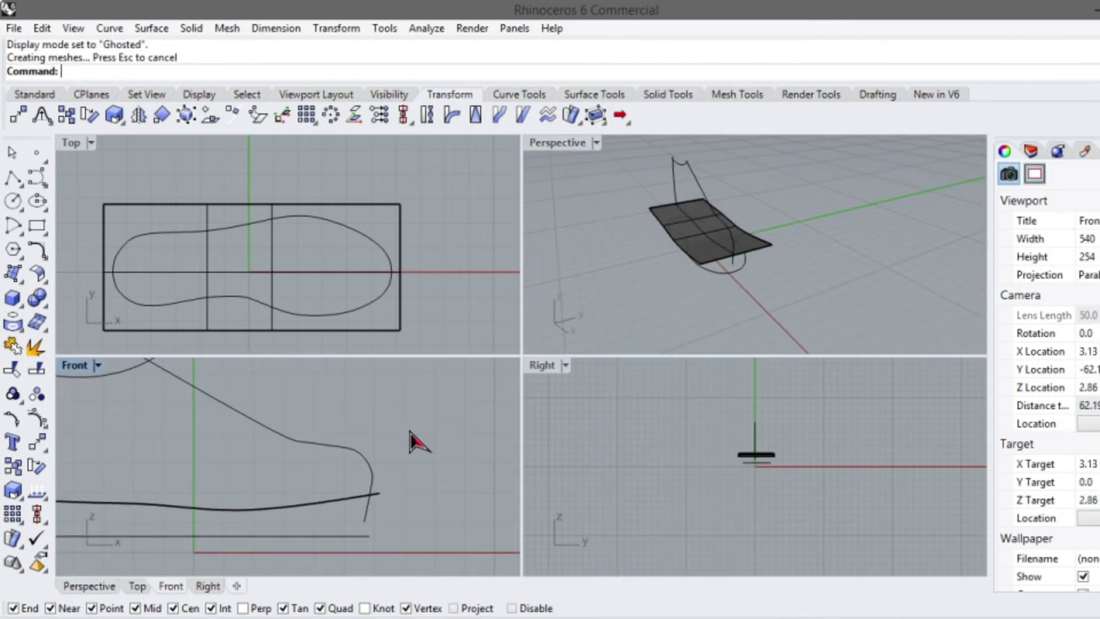
Project the flat outsole outline onto the curved extruded surface
{"action": "right_click_drag", "start_coordinate": [694, 291], "coordinate": [774, 238]}
{"action": "left_click", "coordinate": [755, 256]}
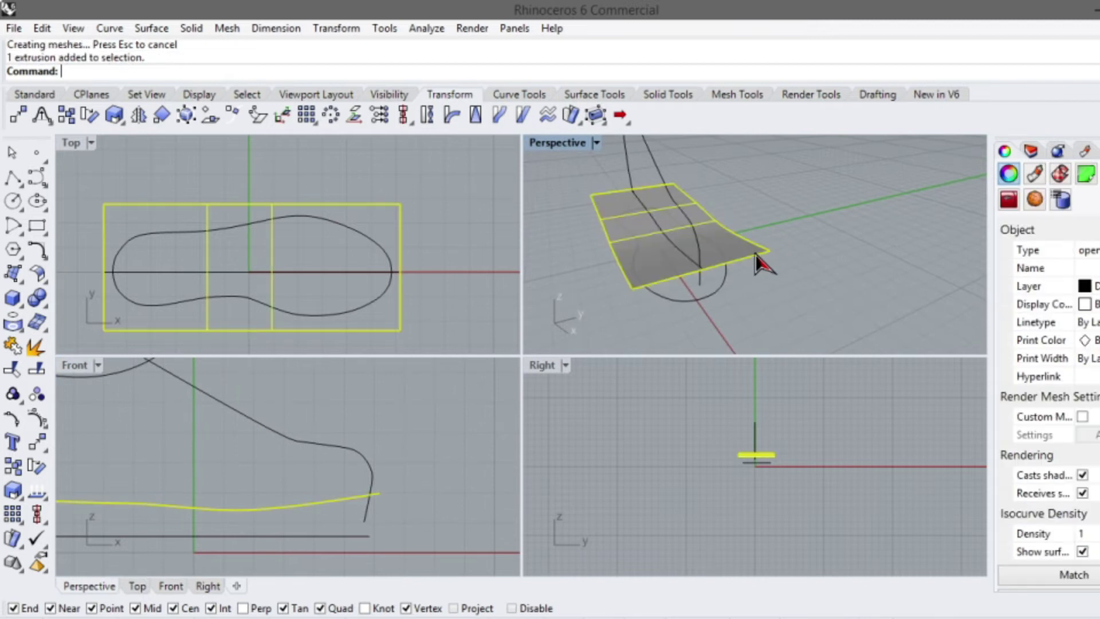
{"action": "left_click", "coordinate": [725, 290], "text": "shift"}
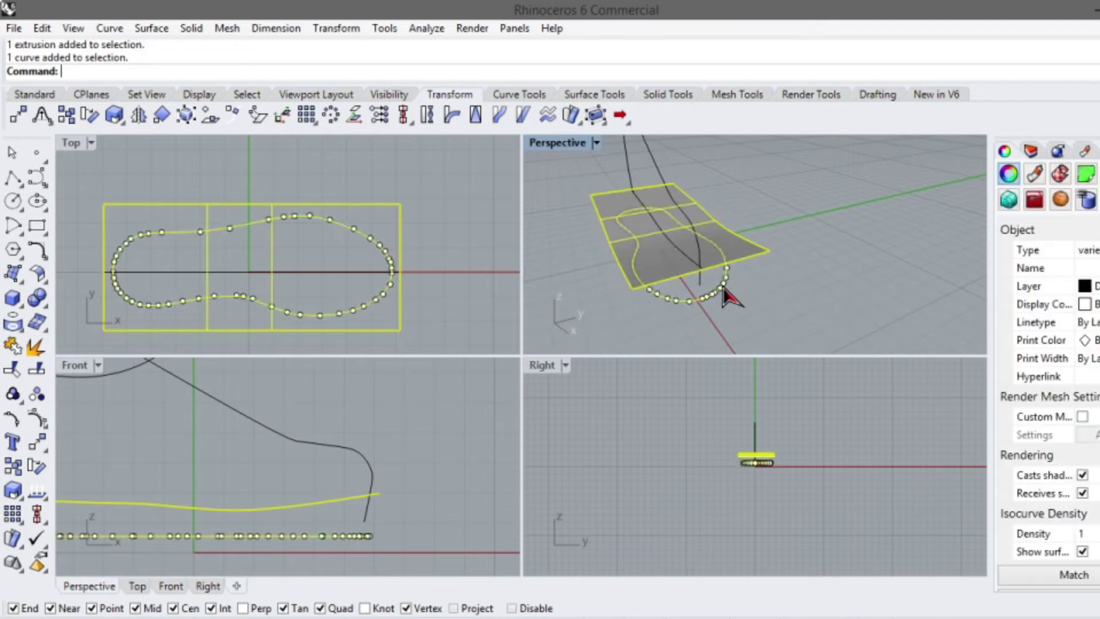
{"action": "left_click", "coordinate": [12, 327]}
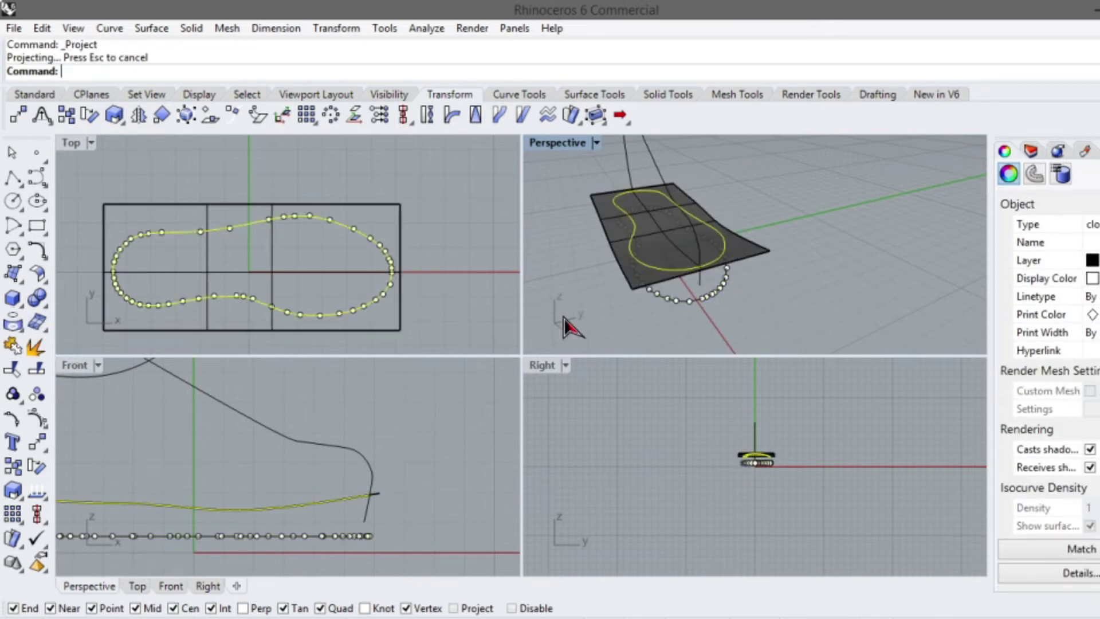
{"action": "left_click", "coordinate": [808, 246]}
Split the extruded surface with the projected outsole outline and delete the piece outside the outline
{"action": "right_click_drag", "start_coordinate": [808, 245], "coordinate": [744, 262]}
{"action": "left_click", "coordinate": [756, 264]}
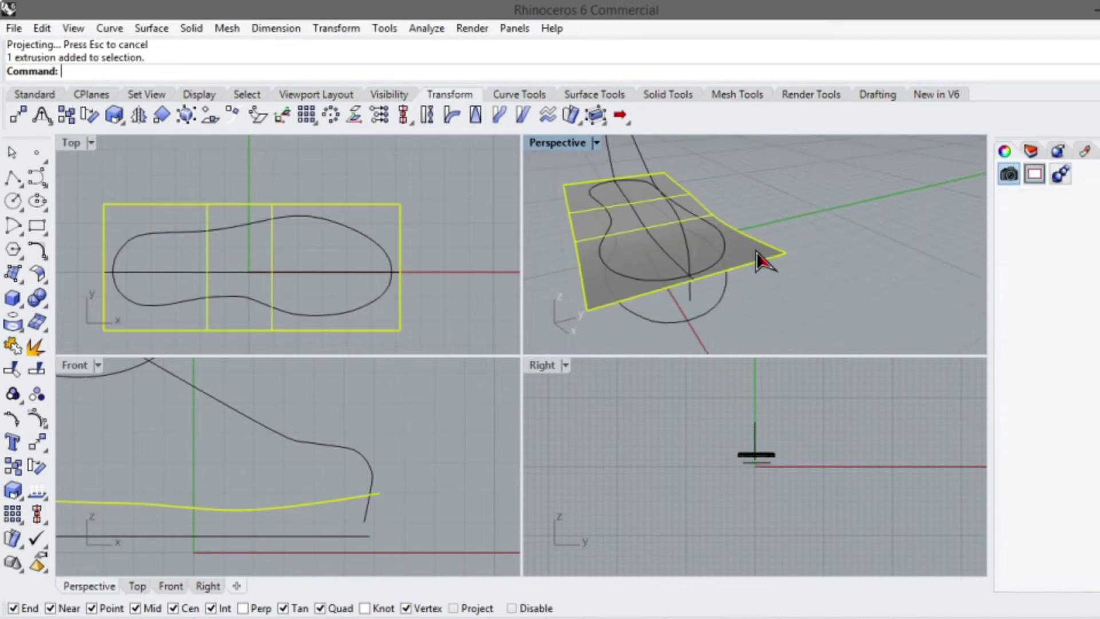
{"action": "left_click", "coordinate": [803, 322]}
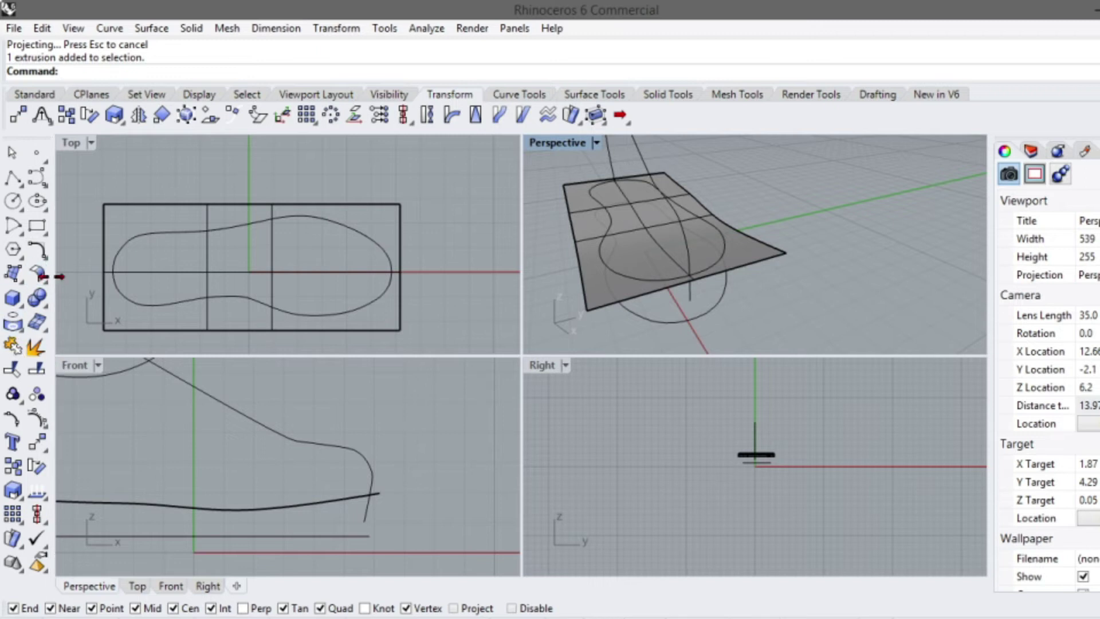
{"action": "left_click", "coordinate": [36, 369]}
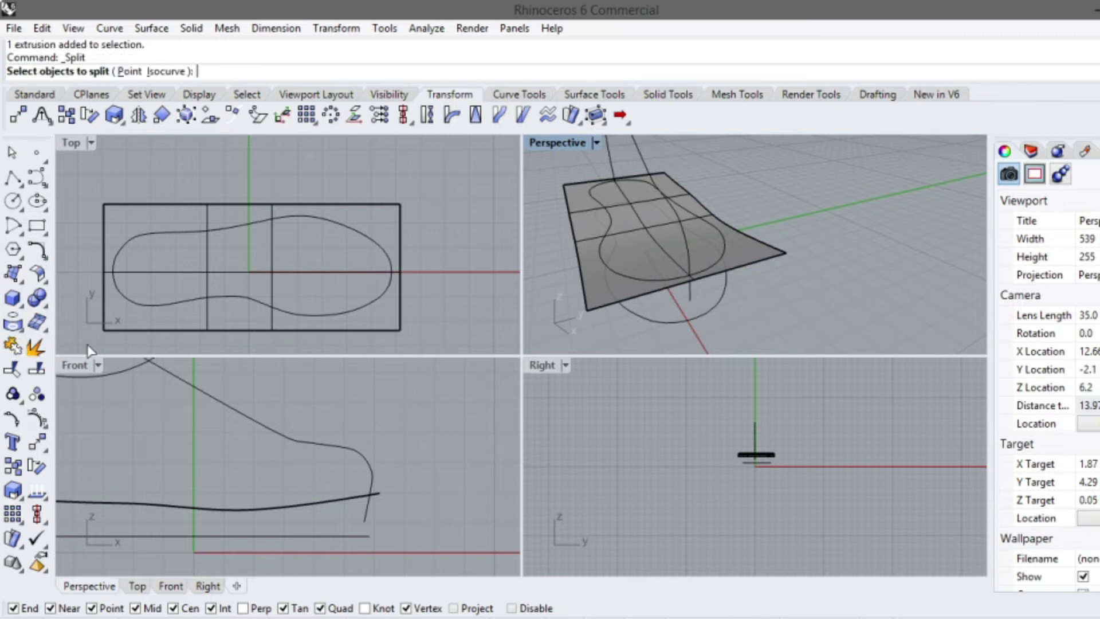
{"action": "left_click", "coordinate": [763, 266]}
{"action": "key", "text": "Return"}
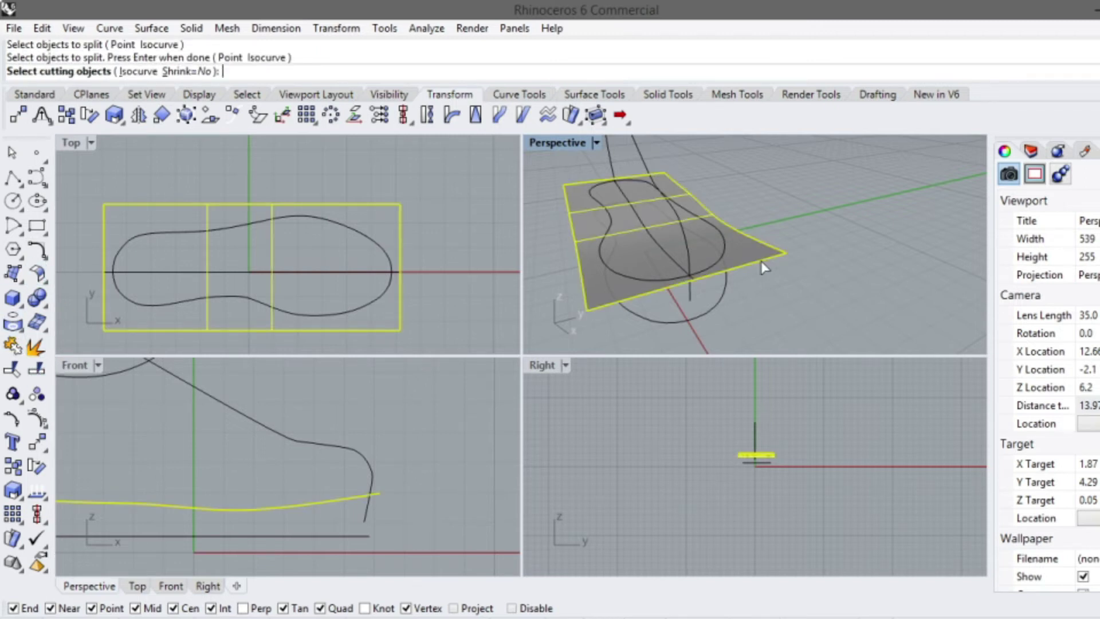
{"action": "left_click", "coordinate": [725, 248]}
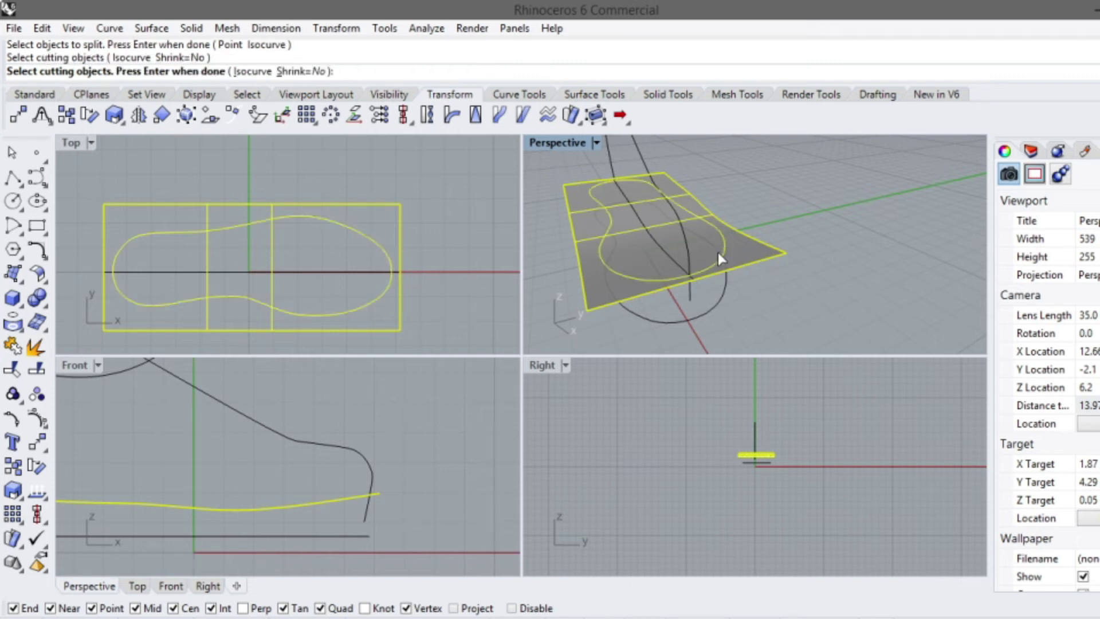
{"action": "key", "text": "Return"}
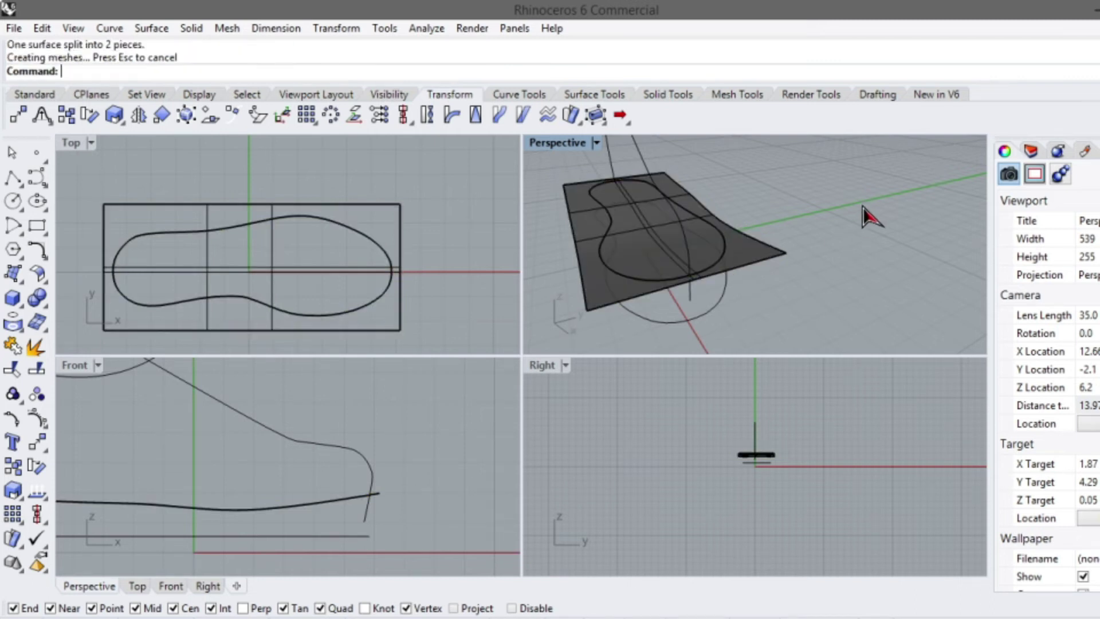
{"action": "left_click", "coordinate": [773, 259]}
{"action": "key", "text": "Delete"}
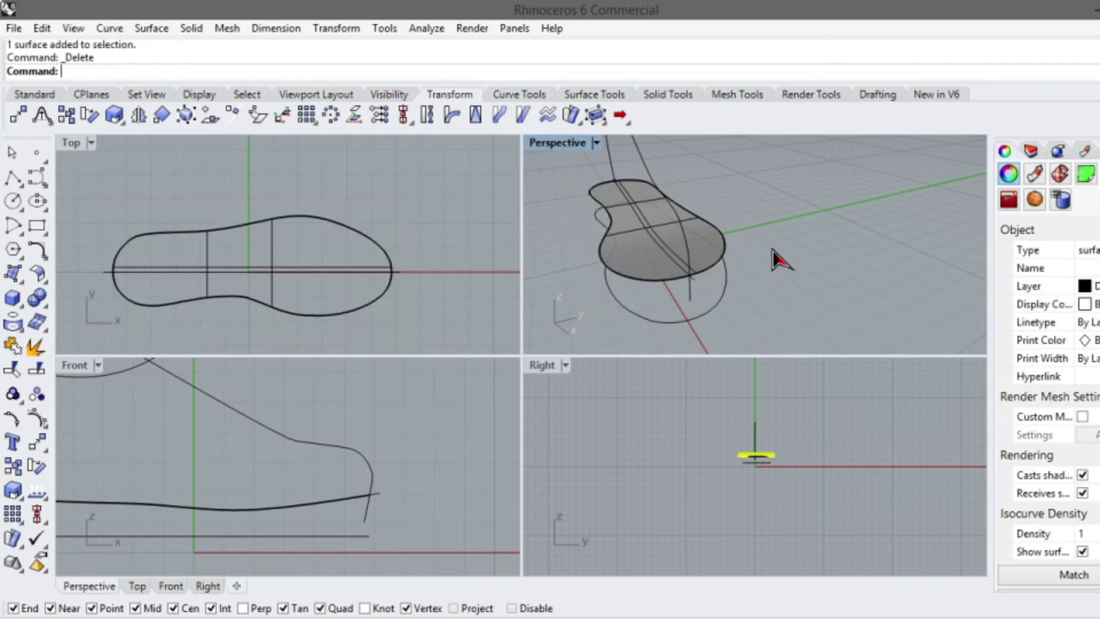
Delete the original flat outsole outline below the curved sole surface
{"action": "right_click_drag", "start_coordinate": [822, 270], "coordinate": [636, 198]}
{"action": "mouse_move", "coordinate": [806, 209]}
{"action": "right_mouse_down"}
{"action": "mouse_move", "coordinate": [669, 201]}
{"action": "mouse_move", "coordinate": [671, 243]}
{"action": "mouse_move", "coordinate": [788, 247]}
{"action": "mouse_move", "coordinate": [818, 207]}
{"action": "mouse_move", "coordinate": [801, 241]}
{"action": "mouse_move", "coordinate": [919, 250]}
{"action": "mouse_move", "coordinate": [876, 228]}
{"action": "mouse_move", "coordinate": [877, 263]}
{"action": "mouse_move", "coordinate": [835, 312]}
{"action": "mouse_move", "coordinate": [651, 273]}
{"action": "mouse_move", "coordinate": [636, 197]}
{"action": "mouse_move", "coordinate": [668, 246]}
{"action": "mouse_move", "coordinate": [764, 255]}
{"action": "mouse_move", "coordinate": [777, 203]}
{"action": "mouse_move", "coordinate": [764, 156]}
{"action": "mouse_move", "coordinate": [737, 204]}
{"action": "mouse_move", "coordinate": [750, 252]}
{"action": "mouse_move", "coordinate": [728, 238]}
{"action": "mouse_move", "coordinate": [674, 244]}
{"action": "right_mouse_up"}
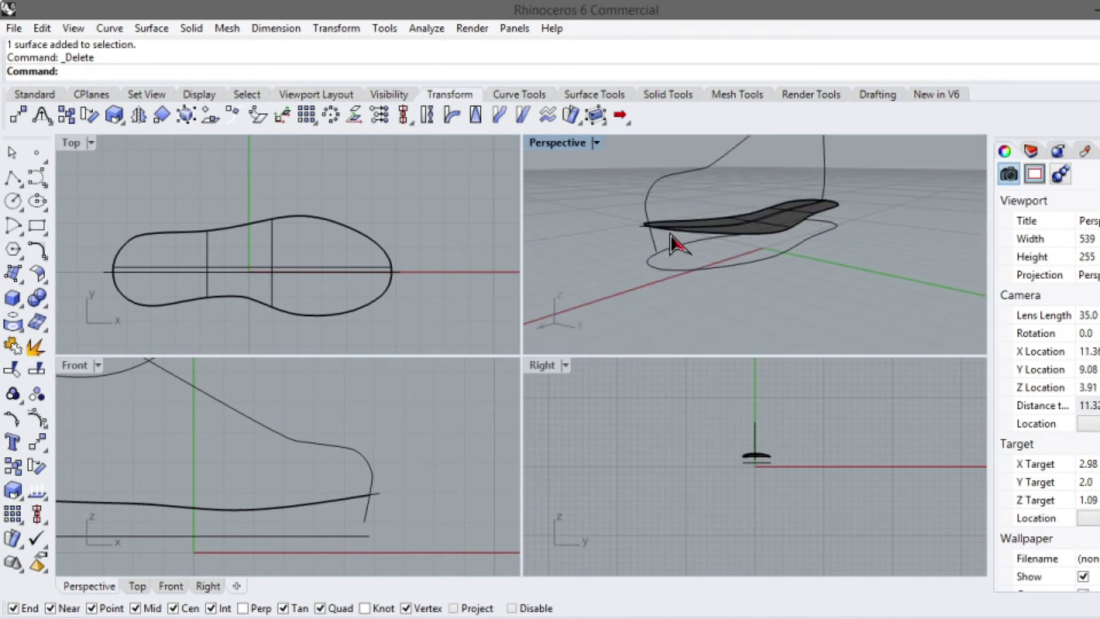
{"action": "left_click", "coordinate": [682, 269]}
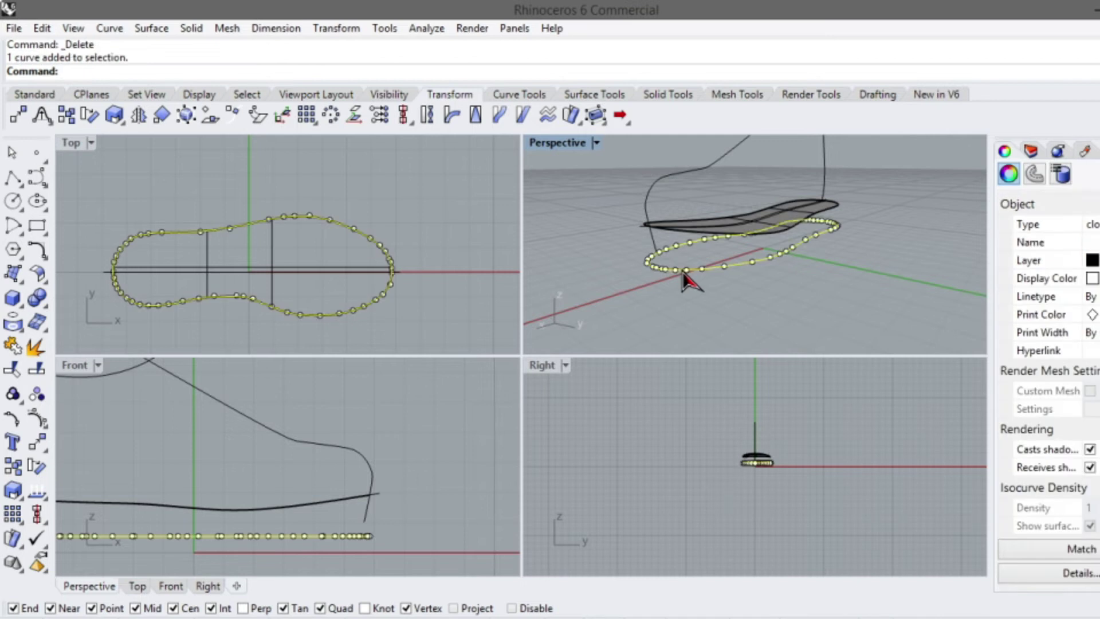
{"action": "key", "text": "Delete"}
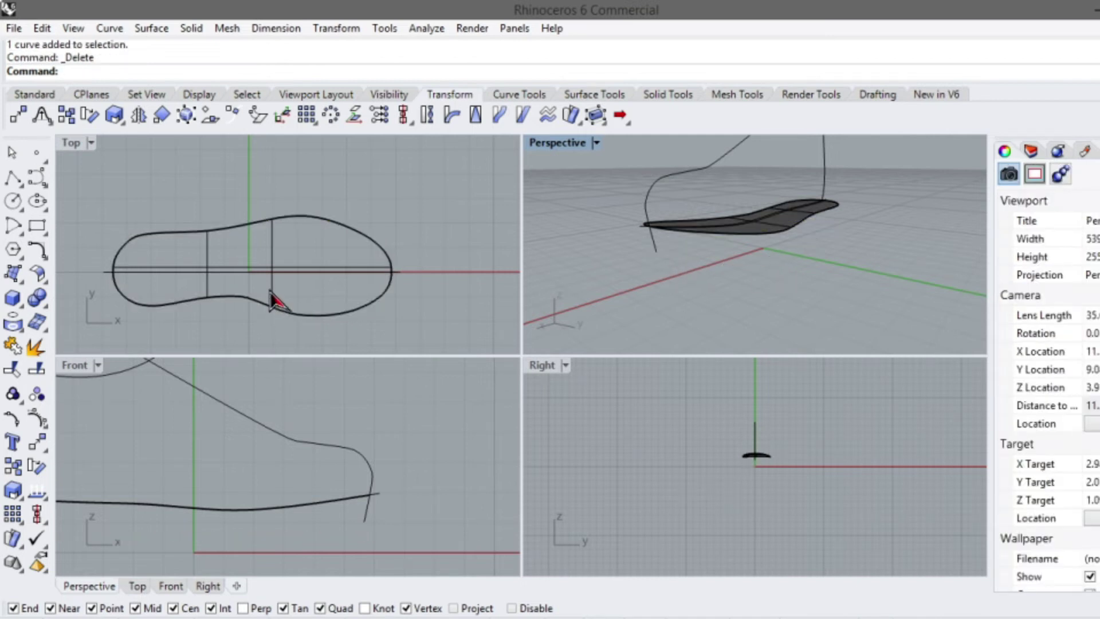
{"action": "scroll", "coordinate": [274, 301], "scroll_direction": "down", "scroll_amount": 2}
{"action": "mouse_move", "coordinate": [949, 264]}
{"action": "right_mouse_down"}
{"action": "mouse_move", "coordinate": [901, 283]}
{"action": "mouse_move", "coordinate": [766, 238]}
{"action": "mouse_move", "coordinate": [760, 199]}
{"action": "right_mouse_up"}
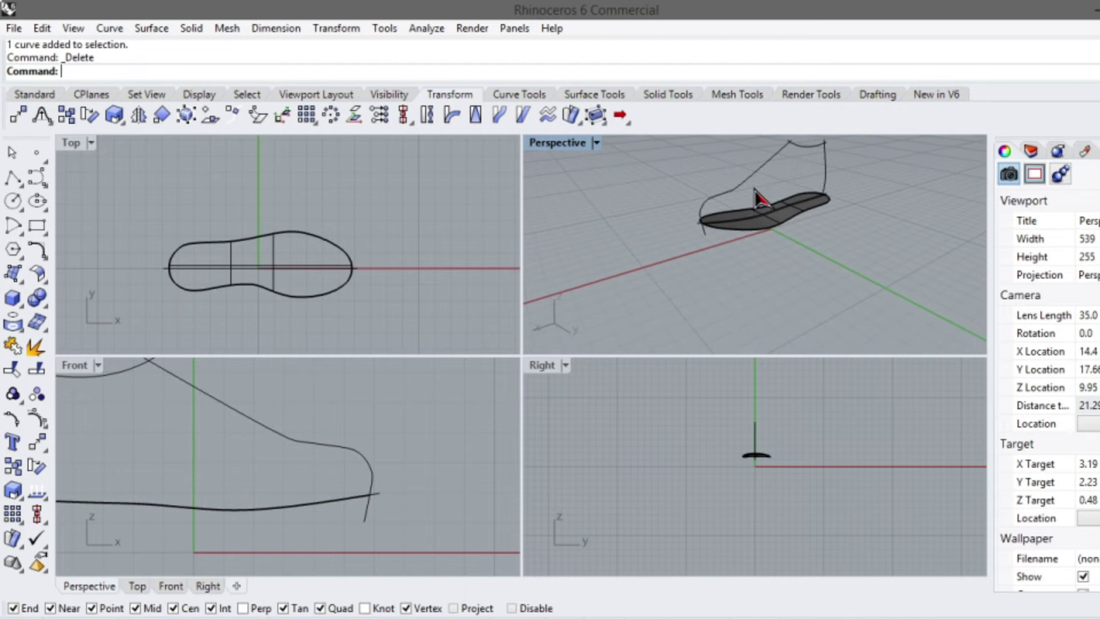
{"action": "scroll", "coordinate": [762, 264], "scroll_direction": "down", "scroll_amount": 2}
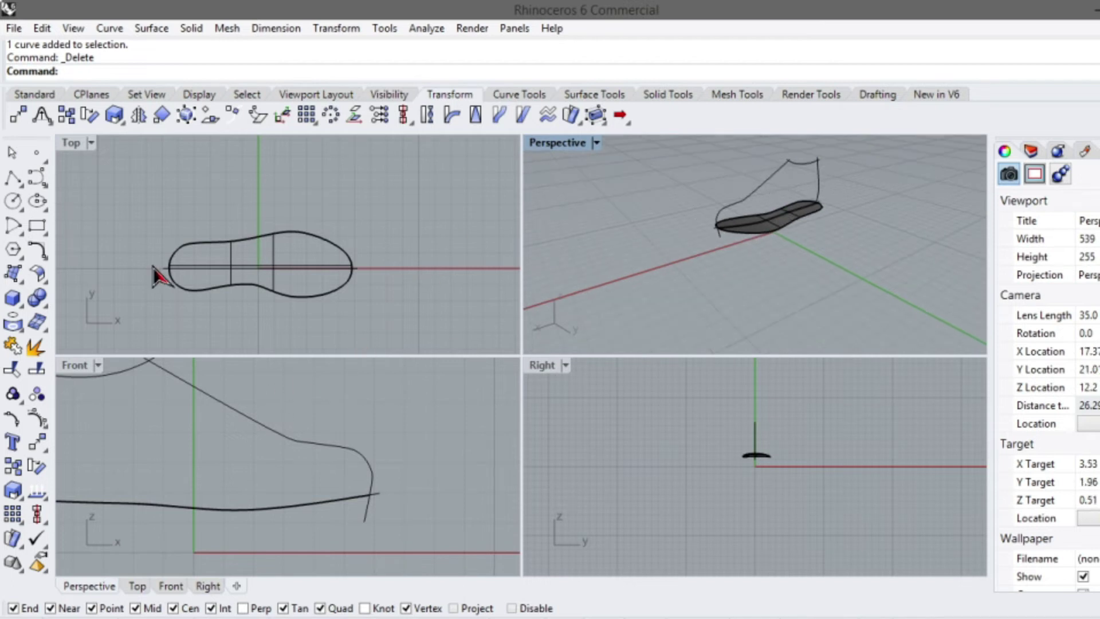
Draw a closed four-point interpolated curve over the heel half of the sole in the Top view
{"action": "scroll", "coordinate": [152, 267], "scroll_direction": "up", "scroll_amount": 4}
{"action": "scroll", "coordinate": [312, 289], "scroll_direction": "down", "scroll_amount": 6}
{"action": "scroll", "coordinate": [234, 271], "scroll_direction": "up", "scroll_amount": 8}
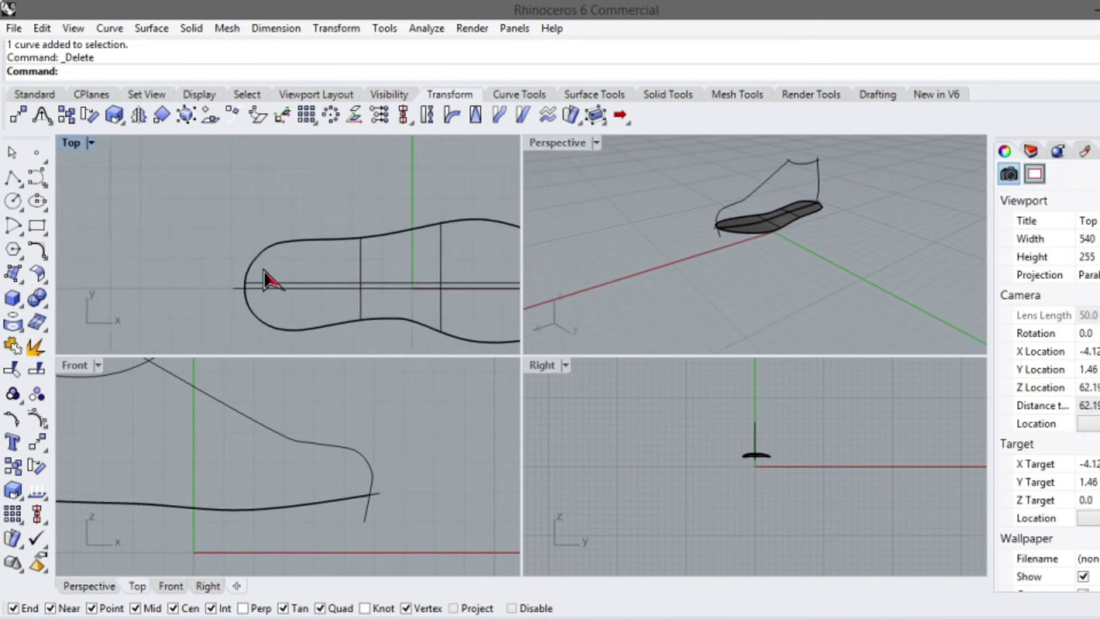
{"action": "left_click", "coordinate": [44, 184]}
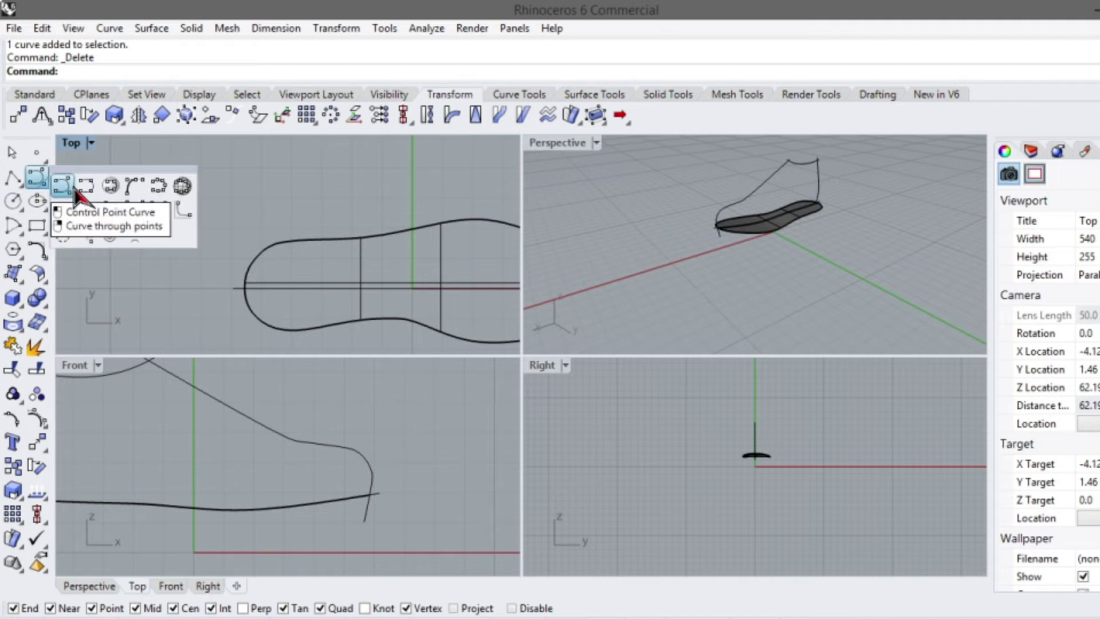
{"action": "left_click", "coordinate": [84, 190]}
{"action": "scroll", "coordinate": [276, 272], "scroll_direction": "up", "scroll_amount": 3}
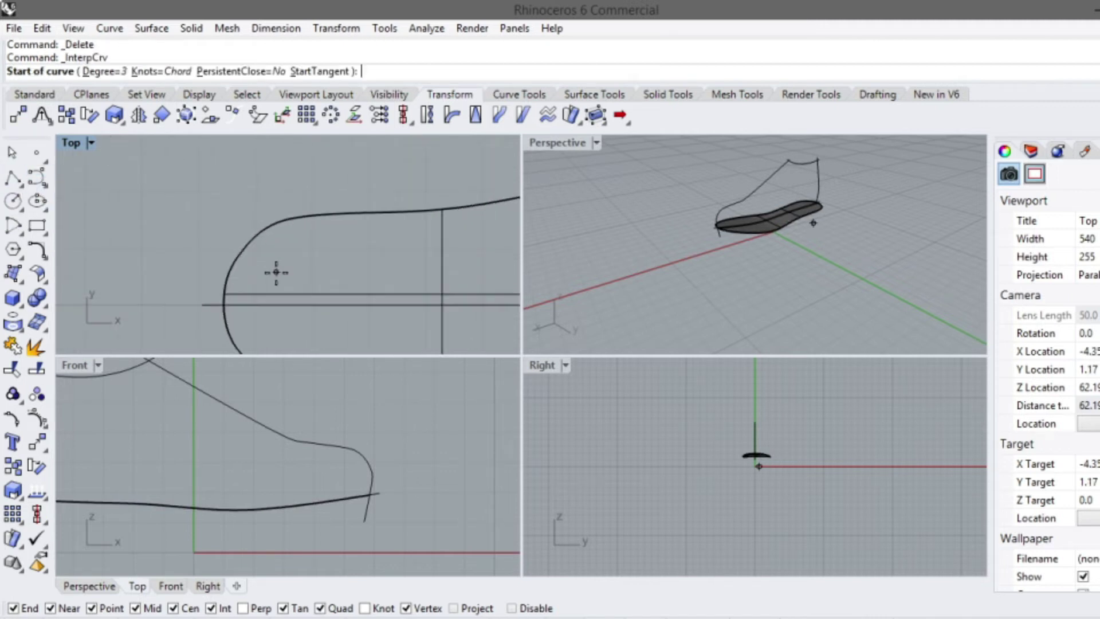
{"action": "left_click", "coordinate": [276, 272]}
{"action": "scroll", "coordinate": [285, 258], "scroll_direction": "down", "scroll_amount": 4}
{"action": "scroll", "coordinate": [396, 255], "scroll_direction": "up", "scroll_amount": 4}
{"action": "scroll", "coordinate": [333, 239], "scroll_direction": "up", "scroll_amount": 3}
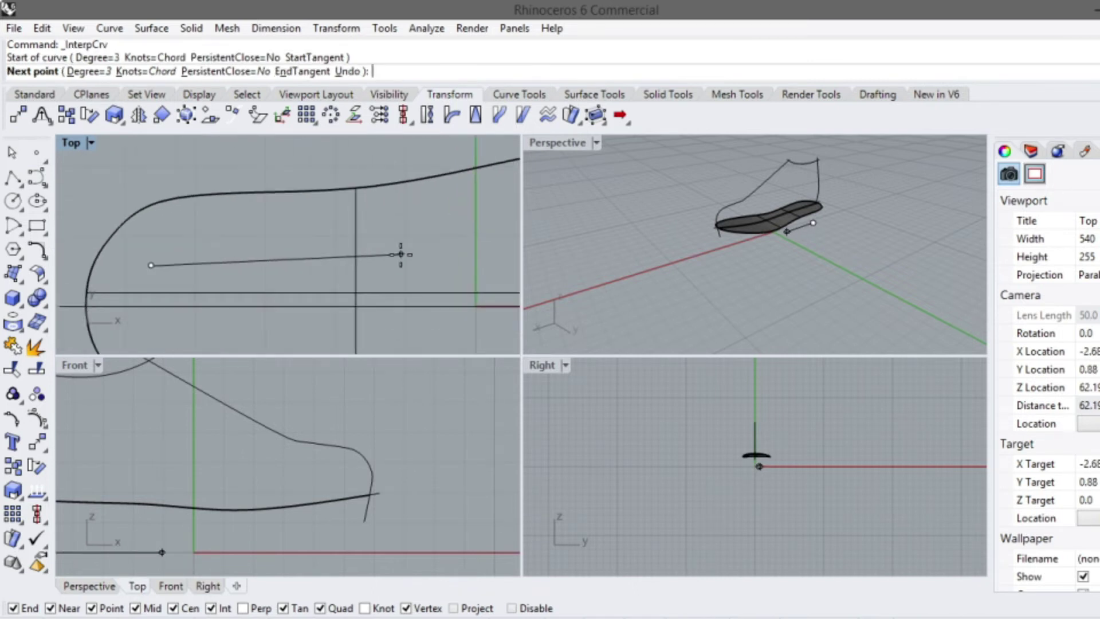
{"action": "scroll", "coordinate": [410, 246], "scroll_direction": "down", "scroll_amount": 3}
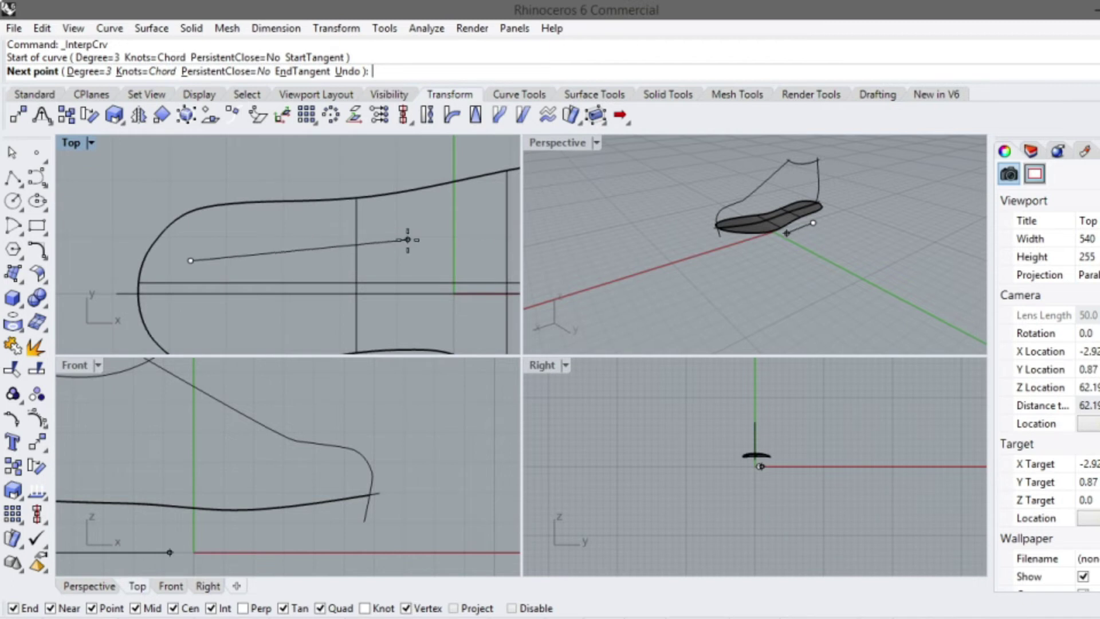
{"action": "left_click", "coordinate": [428, 254]}
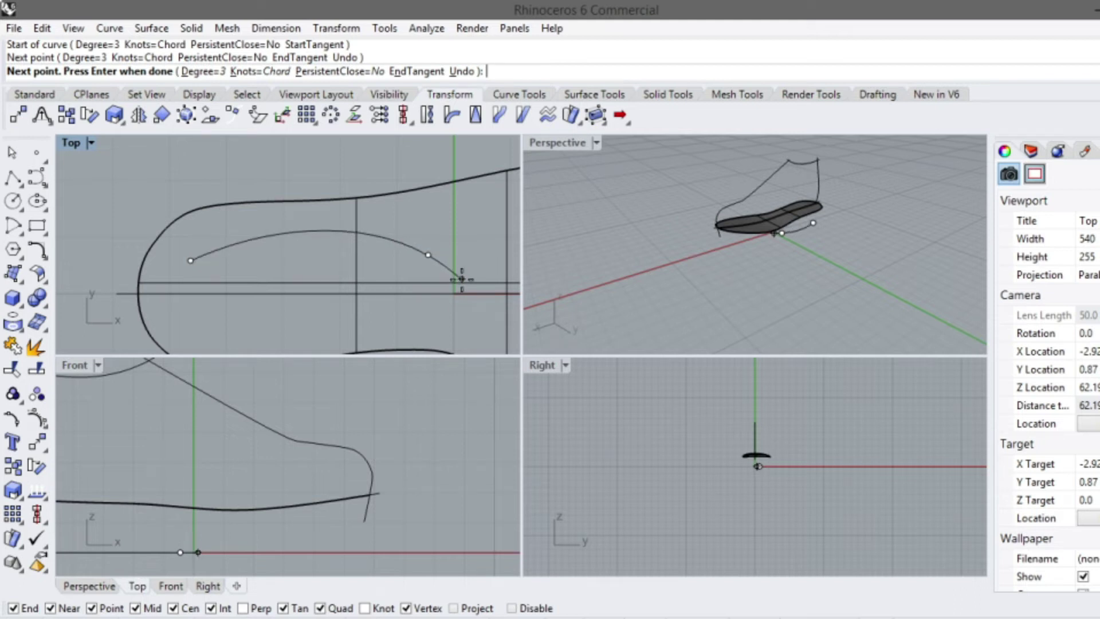
{"action": "scroll", "coordinate": [462, 279], "scroll_direction": "down", "scroll_amount": 4}
{"action": "scroll", "coordinate": [442, 304], "scroll_direction": "up", "scroll_amount": 4}
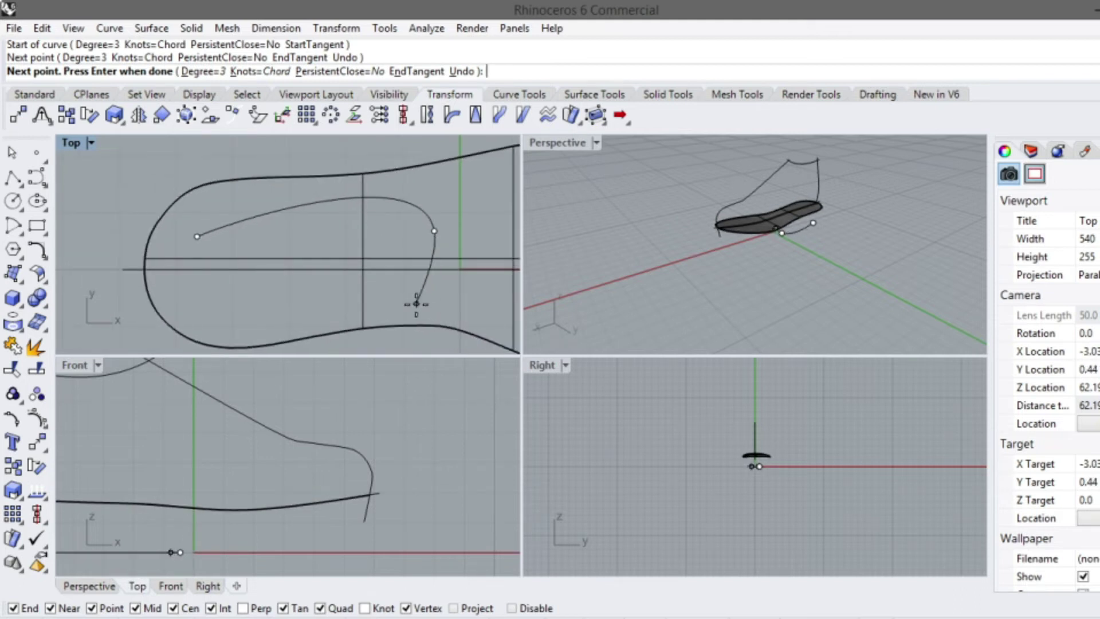
{"action": "left_click", "coordinate": [423, 302]}
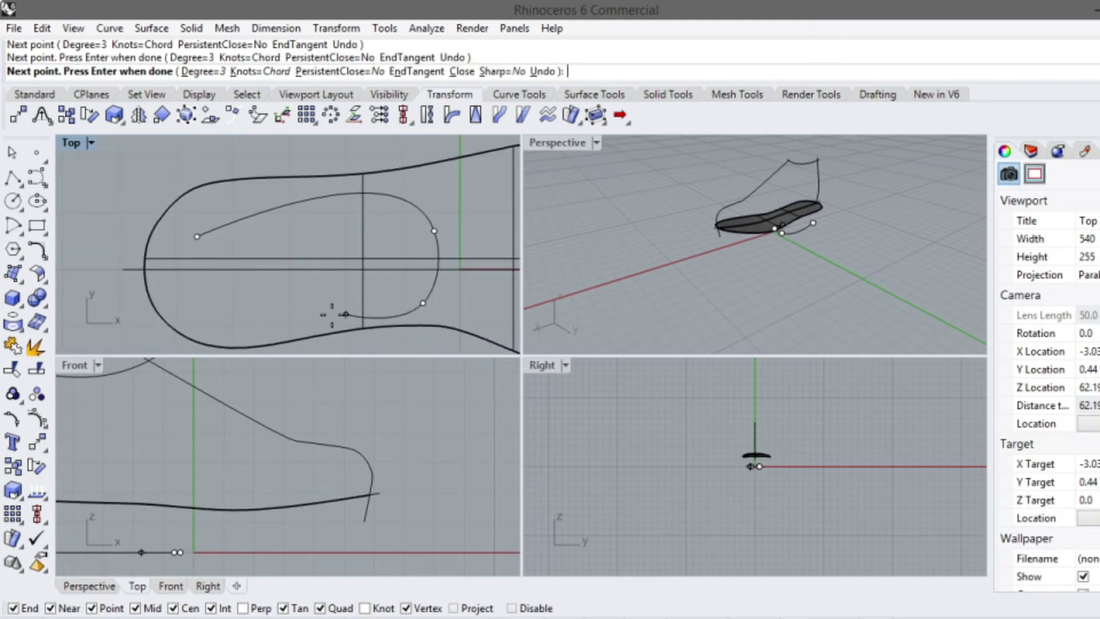
{"action": "left_click", "coordinate": [199, 302]}
{"action": "left_click", "coordinate": [197, 236]}
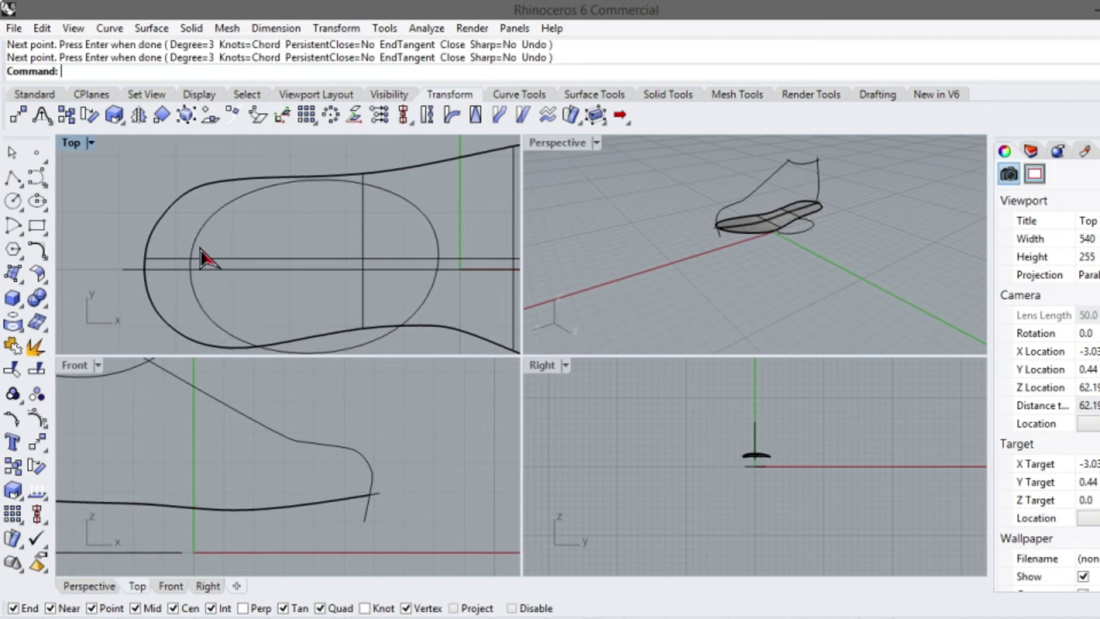
Move the oval curve's two toe-side control points toward the sole's centre line to narrow that end
{"action": "left_click", "coordinate": [12, 151]}
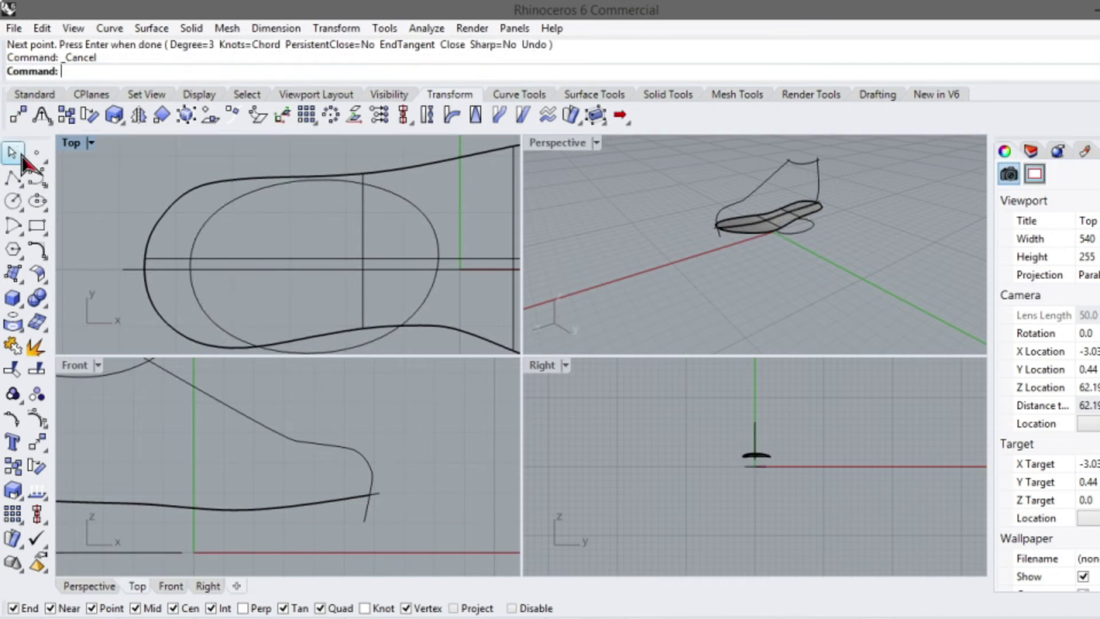
{"action": "left_click", "coordinate": [209, 225]}
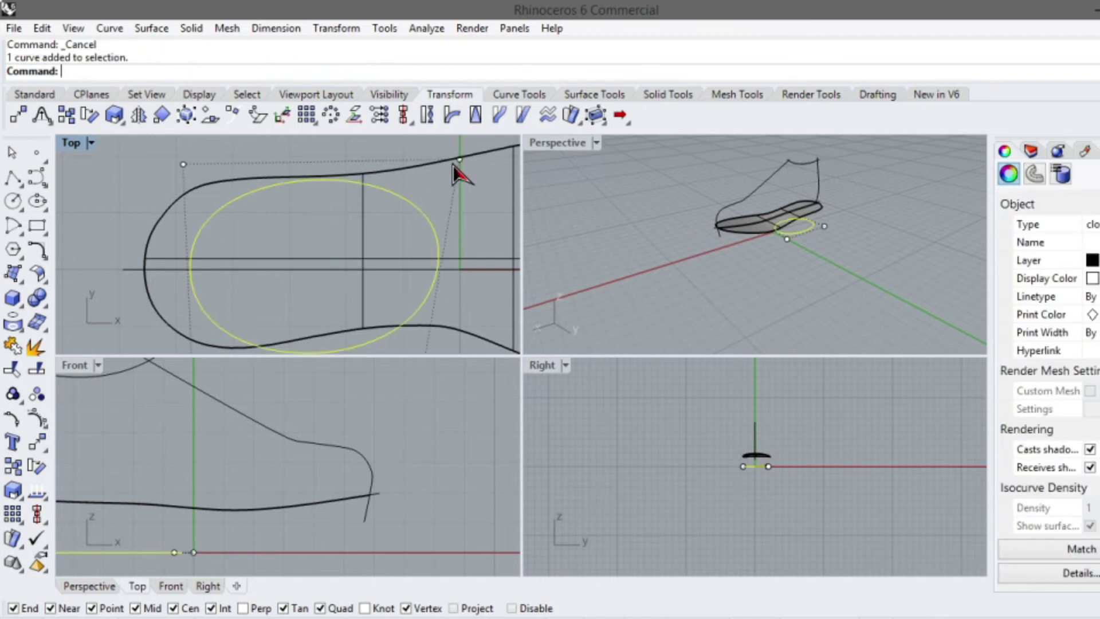
{"action": "left_click_drag", "start_coordinate": [460, 161], "coordinate": [448, 193]}
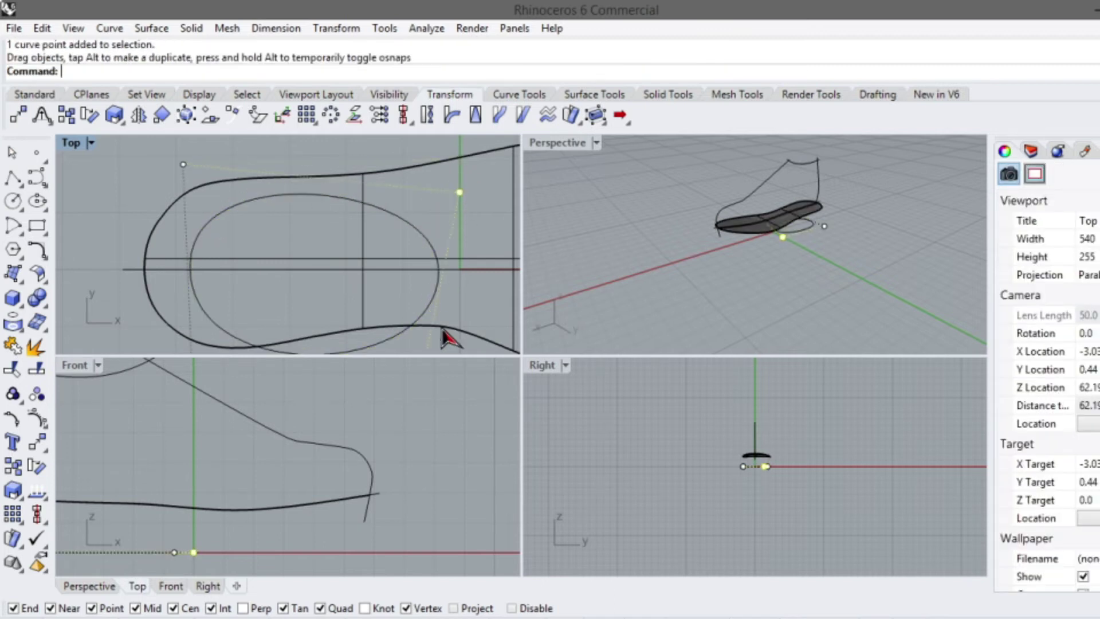
{"action": "scroll", "coordinate": [427, 246], "scroll_direction": "down", "scroll_amount": 4}
{"action": "double_click", "coordinate": [73, 143]}
{"action": "scroll", "coordinate": [663, 335], "scroll_direction": "down", "scroll_amount": 2}
{"action": "scroll", "coordinate": [716, 396], "scroll_direction": "up", "scroll_amount": 2}
{"action": "left_click", "coordinate": [744, 484]}
{"action": "left_click_drag", "start_coordinate": [744, 484], "coordinate": [794, 413]}
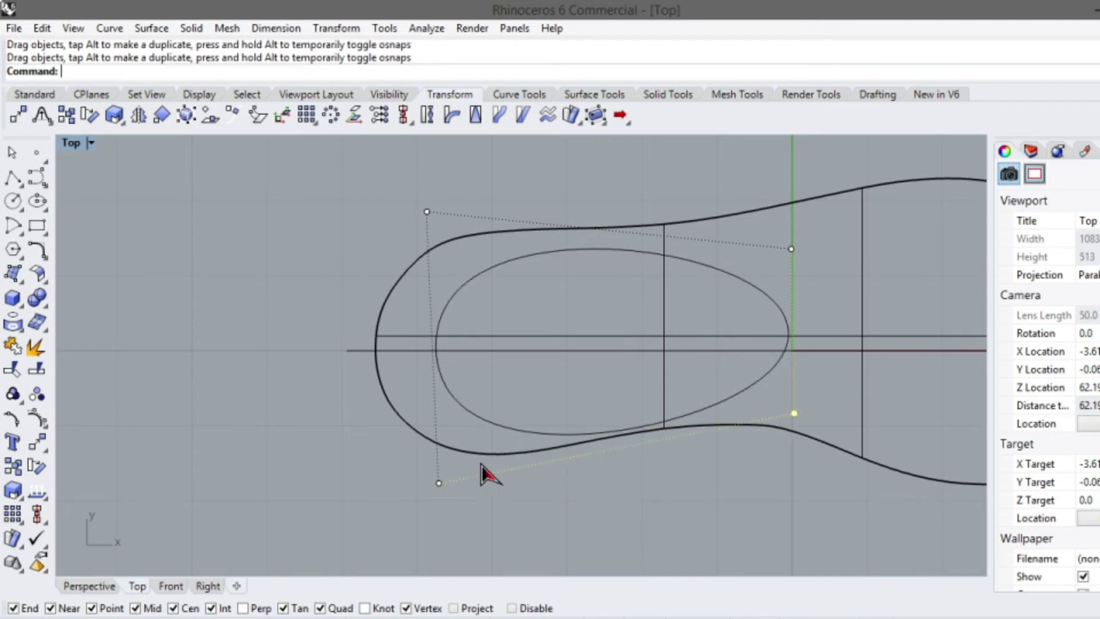
Move the oval's two heel-side control points inward onto the sole outline
{"action": "left_click", "coordinate": [439, 483]}
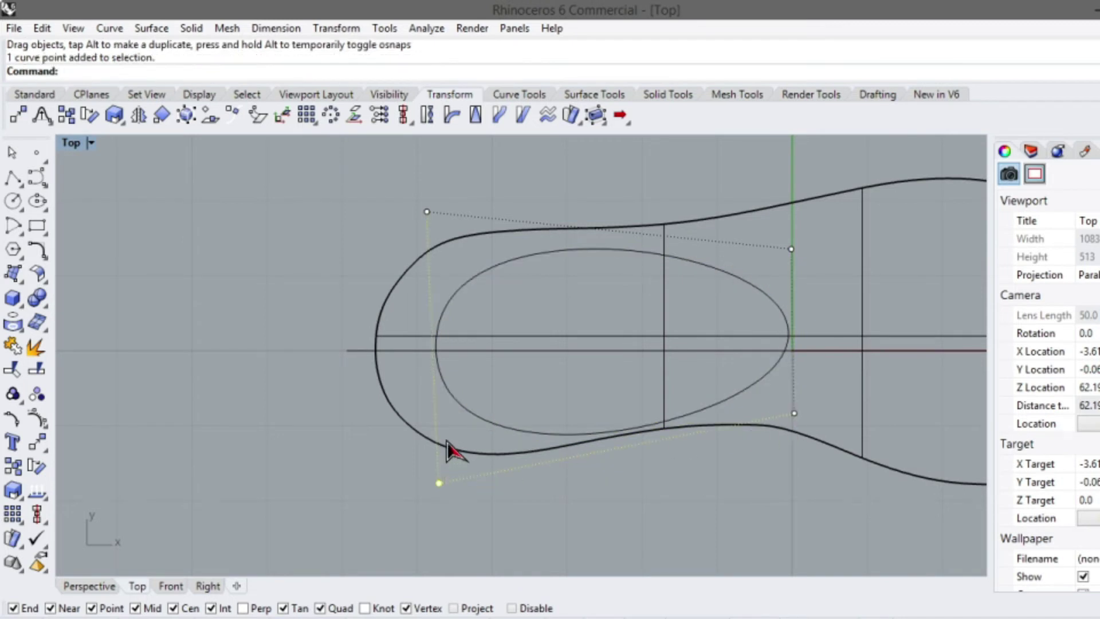
{"action": "left_click_drag", "start_coordinate": [439, 483], "coordinate": [432, 438]}
{"action": "scroll", "coordinate": [433, 221], "scroll_direction": "up", "scroll_amount": 2}
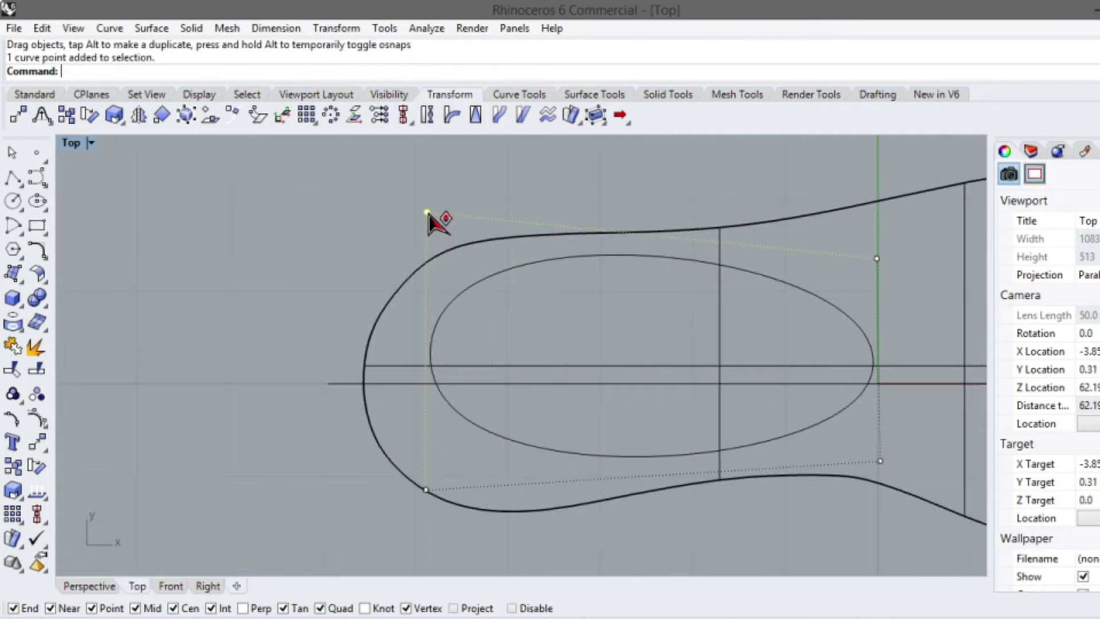
{"action": "left_click_drag", "start_coordinate": [434, 220], "coordinate": [433, 258]}
{"action": "scroll", "coordinate": [684, 319], "scroll_direction": "down", "scroll_amount": 2}
{"action": "scroll", "coordinate": [807, 297], "scroll_direction": "up", "scroll_amount": 2}
Narrow the oval's heel end further by moving both heel-side control points closer to the centre line
{"action": "left_click", "coordinate": [848, 265]}
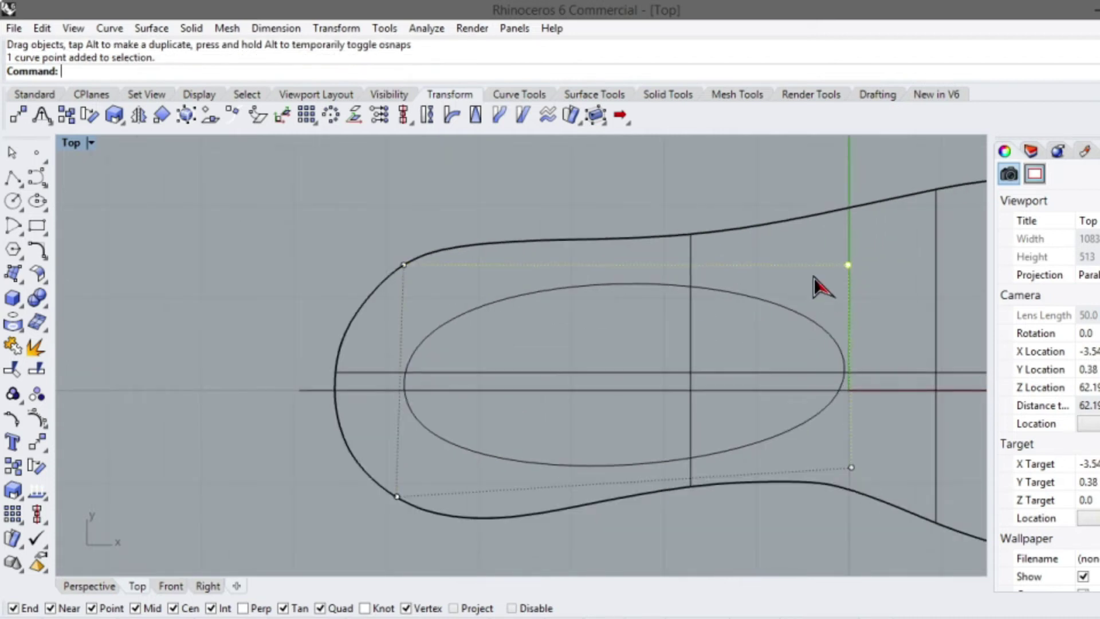
{"action": "left_click", "coordinate": [399, 498]}
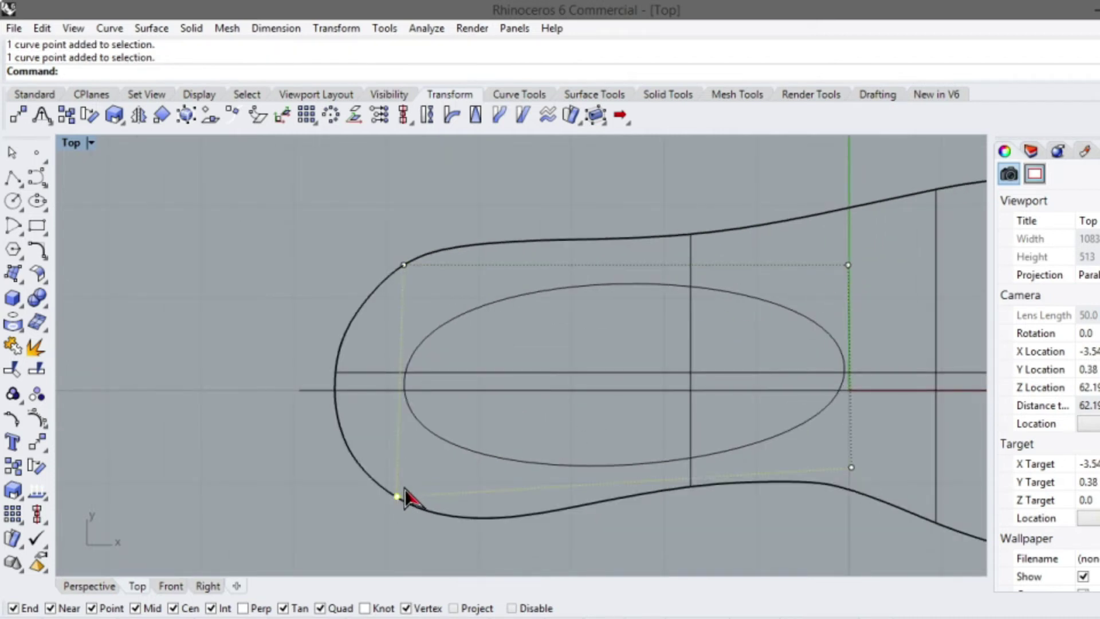
{"action": "left_click_drag", "start_coordinate": [400, 500], "coordinate": [400, 462]}
{"action": "left_click", "coordinate": [404, 265]}
{"action": "scroll", "coordinate": [405, 269], "scroll_direction": "up", "scroll_amount": 4}
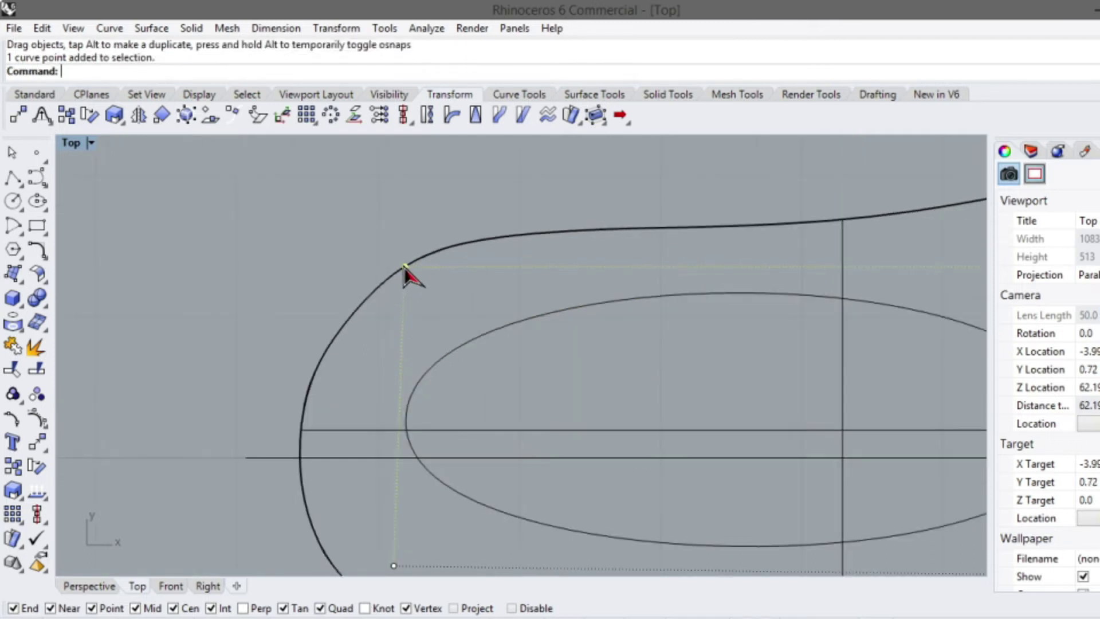
{"action": "left_click_drag", "start_coordinate": [404, 275], "coordinate": [402, 312]}
Slim the oval's toe-side end by moving its two control points closer to the centre line, level with the heel-side points
{"action": "scroll", "coordinate": [403, 312], "scroll_direction": "down", "scroll_amount": 2}
{"action": "scroll", "coordinate": [392, 304], "scroll_direction": "down", "scroll_amount": 1}
{"action": "left_click", "coordinate": [844, 278]}
{"action": "scroll", "coordinate": [847, 282], "scroll_direction": "up", "scroll_amount": 2}
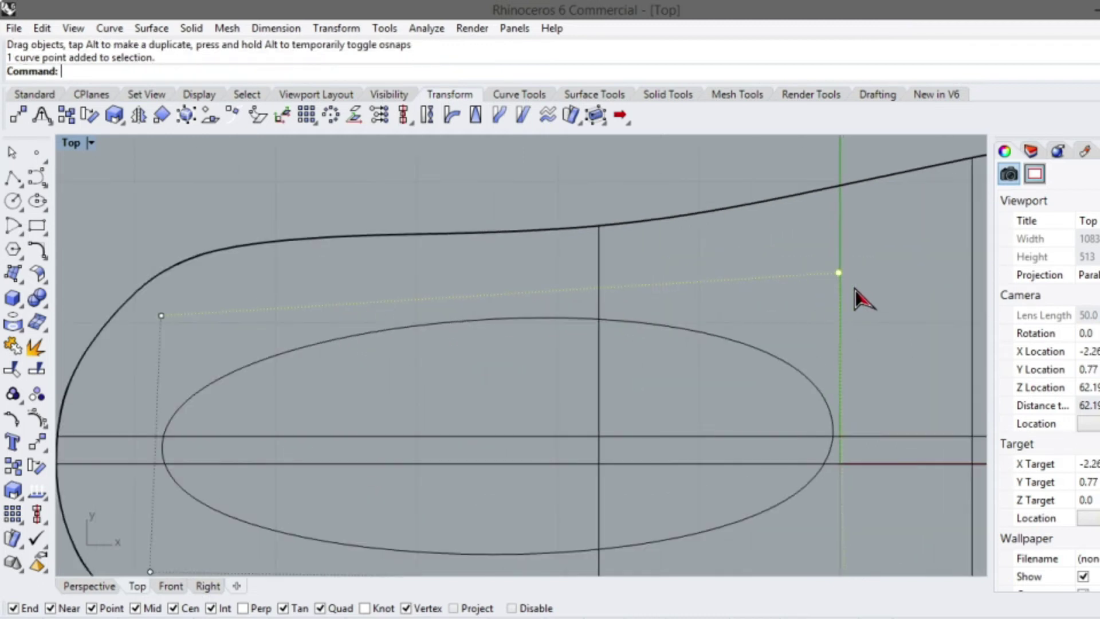
{"action": "left_click_drag", "start_coordinate": [839, 278], "coordinate": [831, 310]}
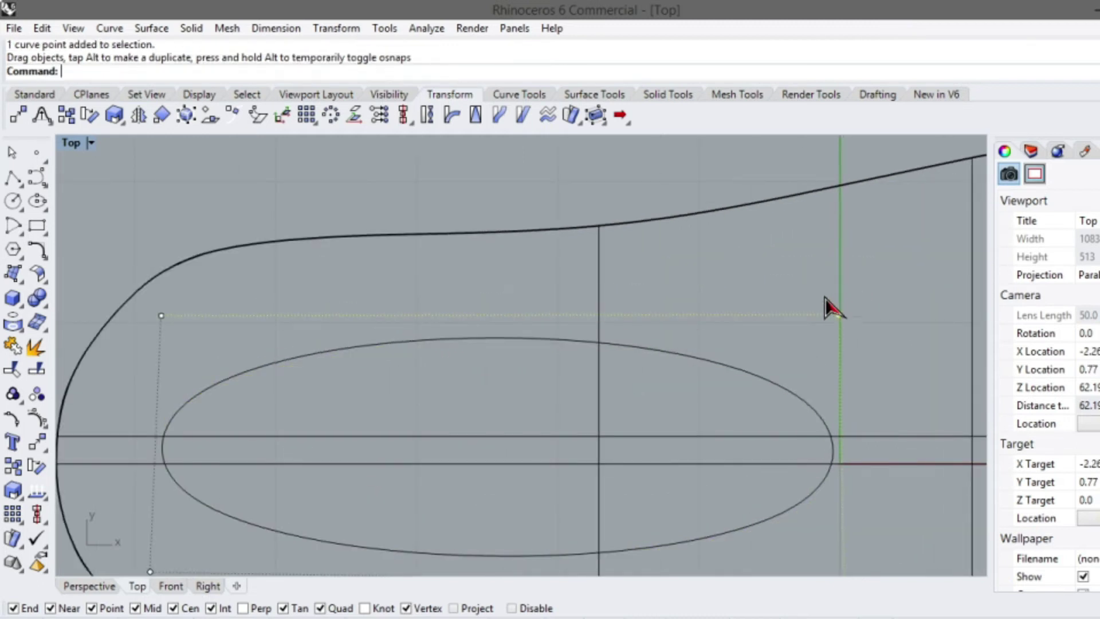
{"action": "scroll", "coordinate": [821, 317], "scroll_direction": "down", "scroll_amount": 2}
{"action": "scroll", "coordinate": [832, 481], "scroll_direction": "up", "scroll_amount": 2}
{"action": "left_click", "coordinate": [825, 479]}
{"action": "scroll", "coordinate": [830, 487], "scroll_direction": "up", "scroll_amount": 2}
{"action": "left_click_drag", "start_coordinate": [825, 480], "coordinate": [825, 445]}
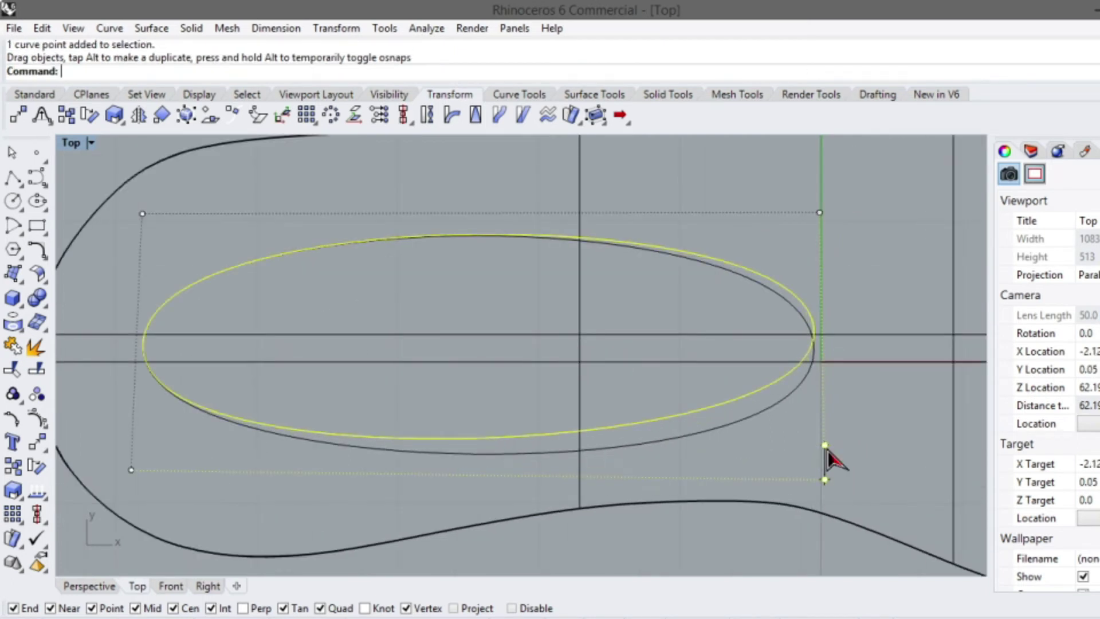
{"action": "scroll", "coordinate": [813, 396], "scroll_direction": "down", "scroll_amount": 2}
{"action": "scroll", "coordinate": [812, 395], "scroll_direction": "down", "scroll_amount": 2}
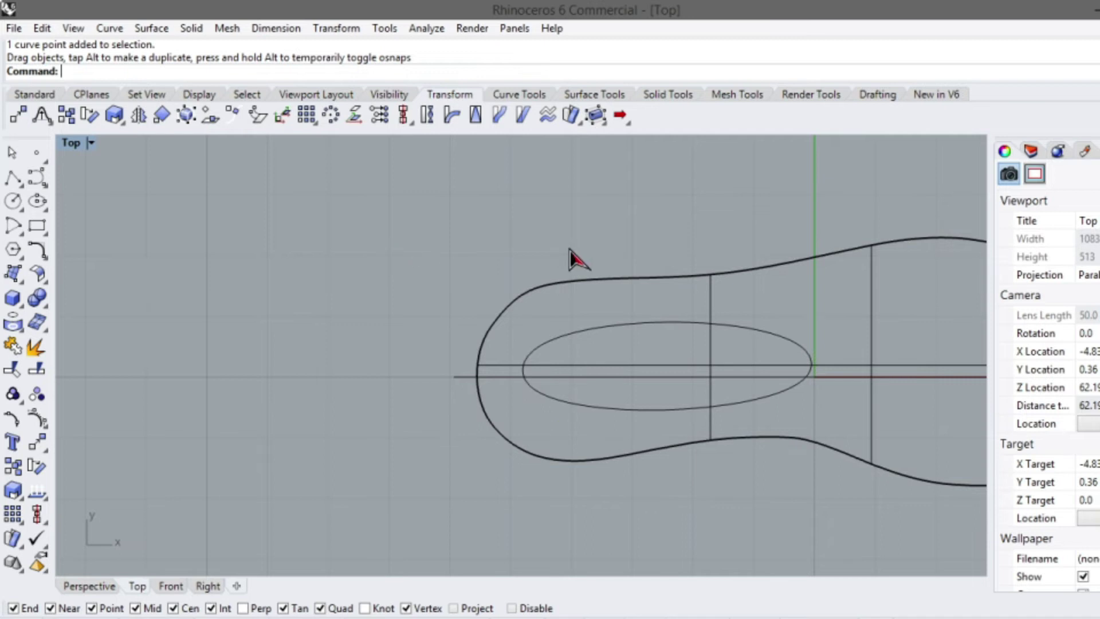
{"action": "scroll", "coordinate": [571, 252], "scroll_direction": "down", "scroll_amount": 2}
Level the slanted oval in the Front view by moving its control points to nearly the same height below the sole
{"action": "double_click", "coordinate": [71, 143]}
{"action": "scroll", "coordinate": [344, 352], "scroll_direction": "down", "scroll_amount": 8}
{"action": "scroll", "coordinate": [297, 435], "scroll_direction": "down", "scroll_amount": 8}
{"action": "scroll", "coordinate": [180, 479], "scroll_direction": "up", "scroll_amount": 8}
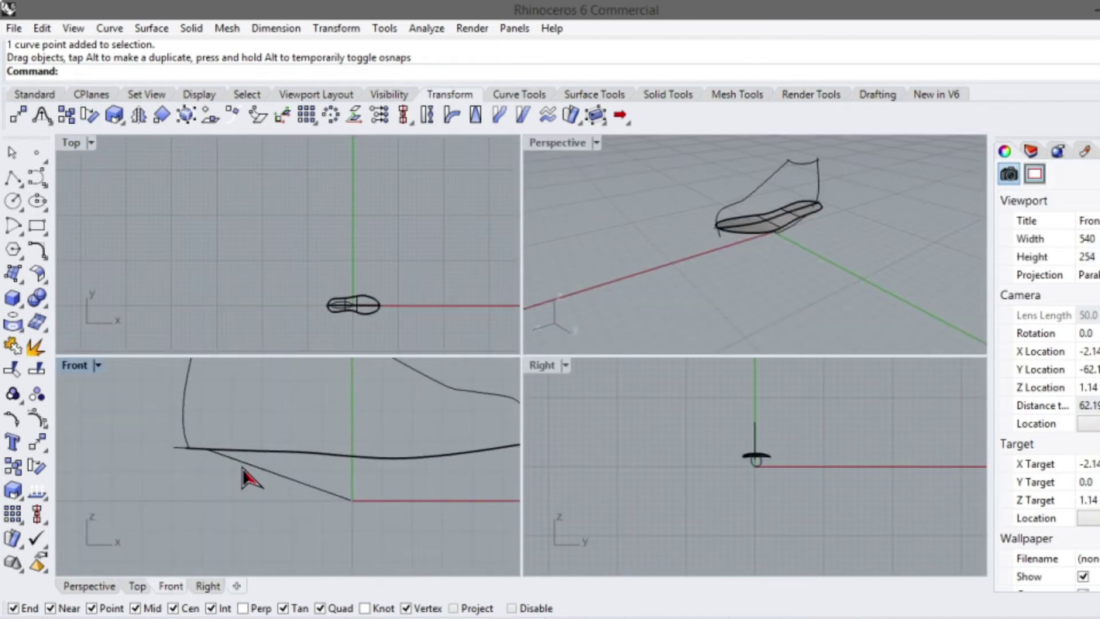
{"action": "left_click", "coordinate": [271, 485]}
{"action": "left_click_drag", "start_coordinate": [267, 473], "coordinate": [265, 501]}
{"action": "left_click", "coordinate": [355, 526]}
{"action": "left_click", "coordinate": [357, 525]}
{"action": "scroll", "coordinate": [356, 528], "scroll_direction": "up", "scroll_amount": 1}
{"action": "left_click_drag", "start_coordinate": [360, 531], "coordinate": [369, 483]}
{"action": "left_click", "coordinate": [412, 491]}
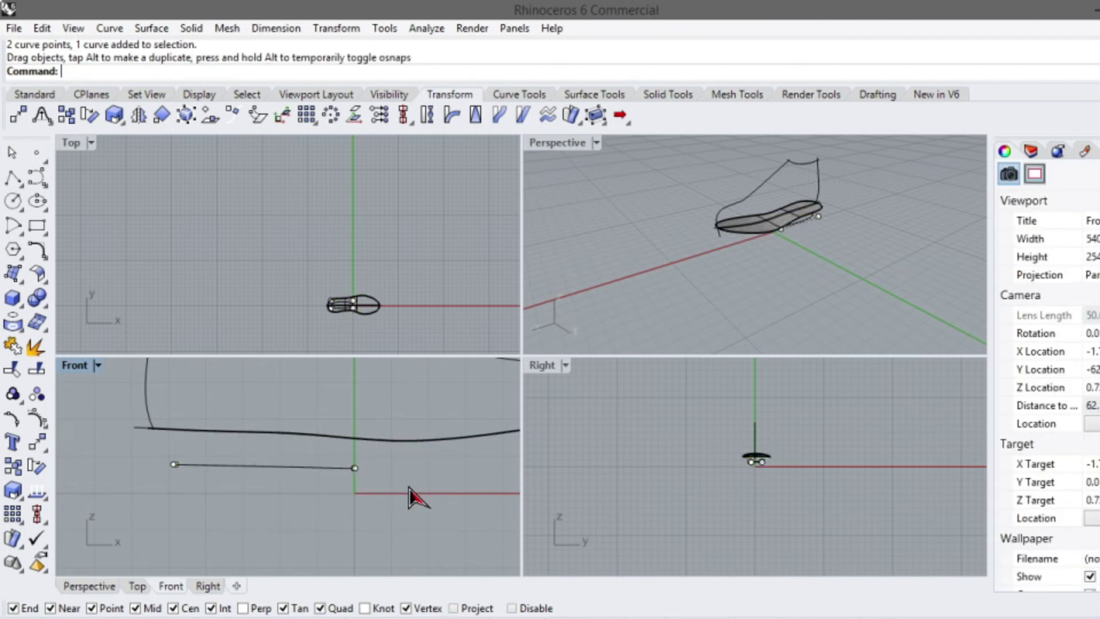
Move the whole oval up in the Front view to just above the shoe's ankle opening curve
{"action": "scroll", "coordinate": [401, 476], "scroll_direction": "down", "scroll_amount": 3}
{"action": "left_click", "coordinate": [319, 502]}
{"action": "scroll", "coordinate": [344, 513], "scroll_direction": "down", "scroll_amount": 2}
{"action": "left_click_drag", "start_coordinate": [338, 500], "coordinate": [327, 383]}
{"action": "scroll", "coordinate": [349, 396], "scroll_direction": "up", "scroll_amount": 3}
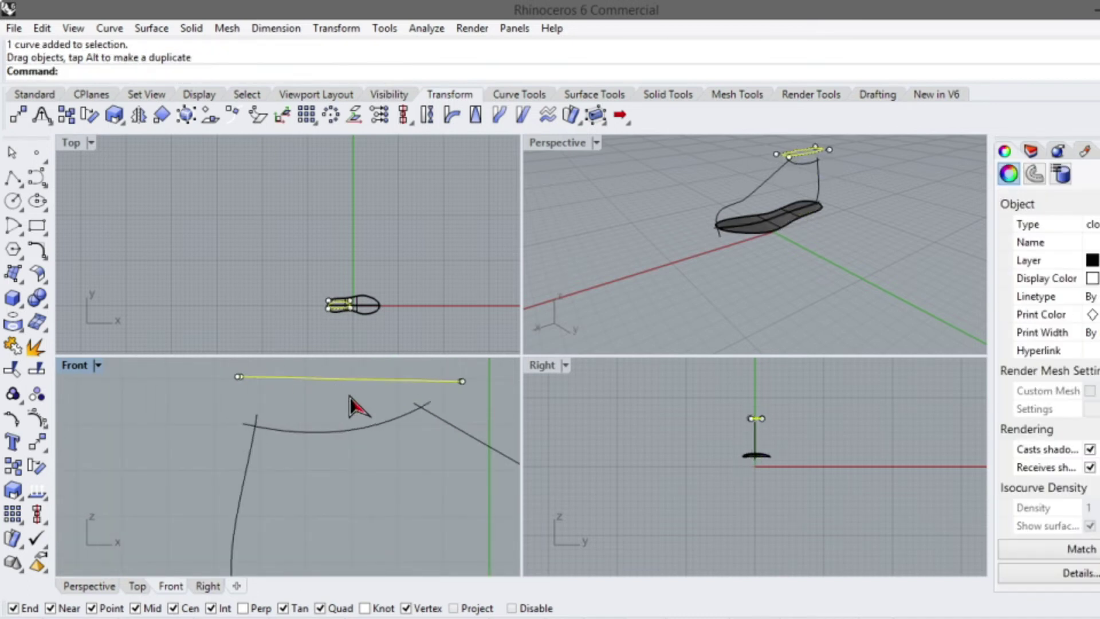
{"action": "scroll", "coordinate": [341, 304], "scroll_direction": "up", "scroll_amount": 5}
{"action": "scroll", "coordinate": [344, 295], "scroll_direction": "up", "scroll_amount": 3}
{"action": "scroll", "coordinate": [332, 255], "scroll_direction": "down", "scroll_amount": 2}
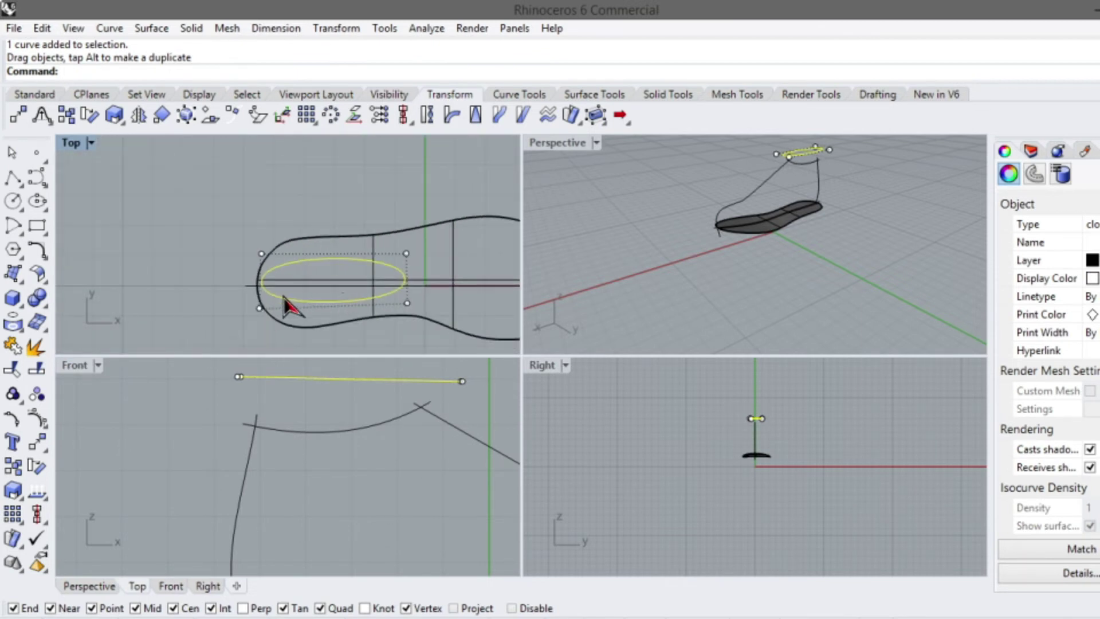
{"action": "scroll", "coordinate": [273, 292], "scroll_direction": "up", "scroll_amount": 2}
{"action": "left_click", "coordinate": [255, 234]}
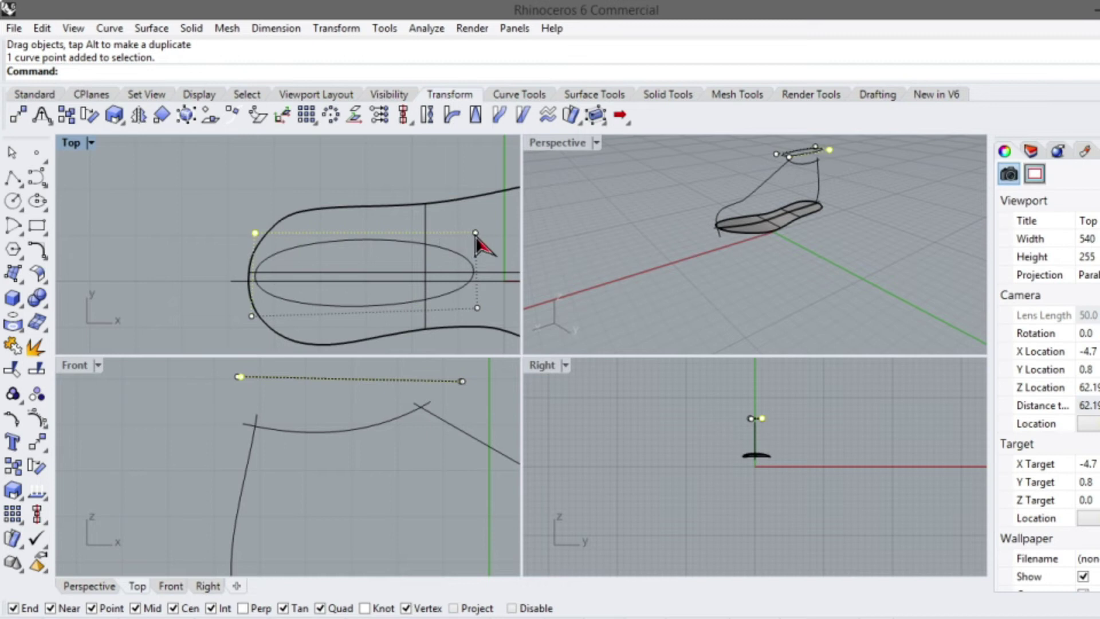
{"action": "left_click", "coordinate": [475, 233], "text": "shift"}
{"action": "scroll", "coordinate": [476, 232], "scroll_direction": "up", "scroll_amount": 6}
{"action": "key", "text": "Escape"}
{"action": "key", "text": "Escape"}
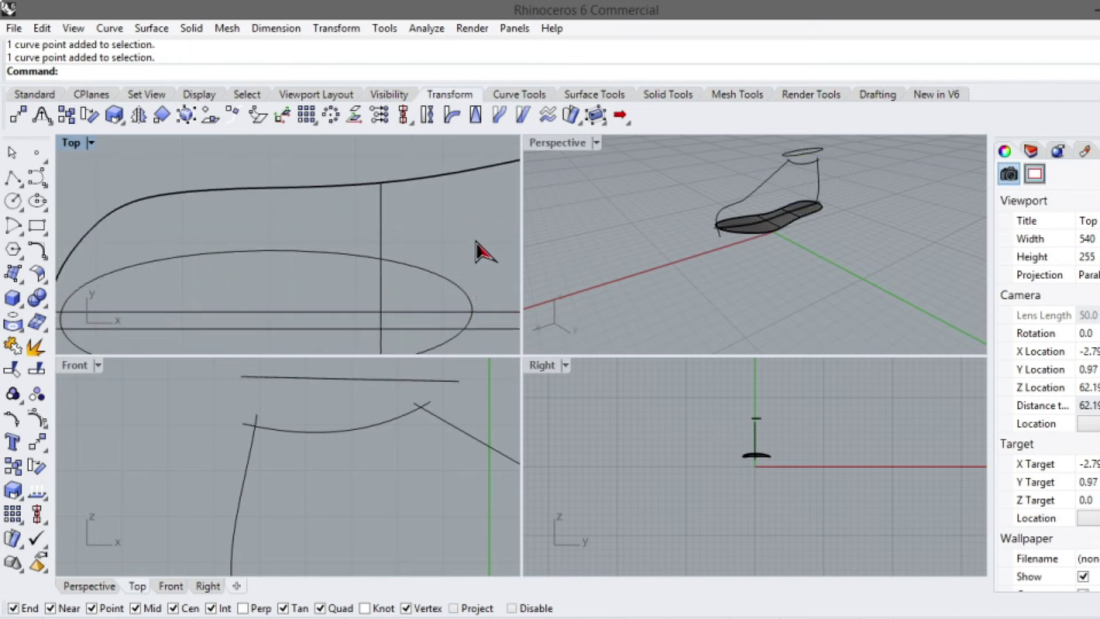
Move the raised oval's two control points on the positive Y side together toward the centre line in the Top view
{"action": "left_click", "coordinate": [455, 293]}
{"action": "left_click", "coordinate": [475, 237]}
{"action": "scroll", "coordinate": [475, 240], "scroll_direction": "down", "scroll_amount": 3}
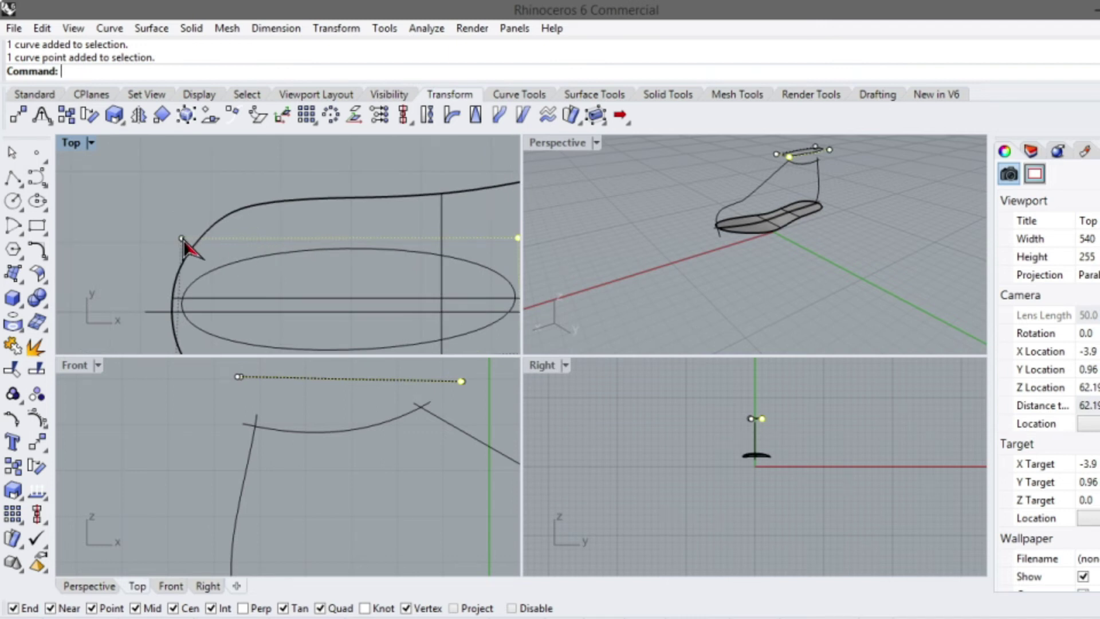
{"action": "left_click", "coordinate": [182, 239], "text": "shift"}
{"action": "scroll", "coordinate": [361, 238], "scroll_direction": "up", "scroll_amount": 2}
{"action": "scroll", "coordinate": [449, 252], "scroll_direction": "down", "scroll_amount": 2}
{"action": "left_click_drag", "start_coordinate": [469, 233], "coordinate": [468, 256]}
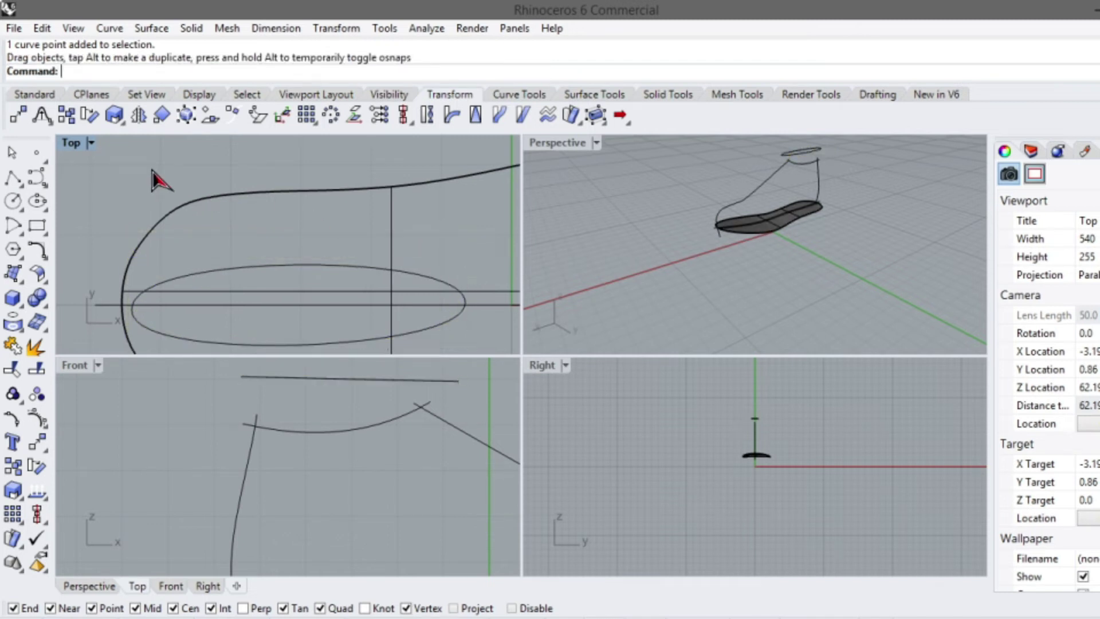
{"action": "scroll", "coordinate": [327, 210], "scroll_direction": "down", "scroll_amount": 5}
Shorten the oval by moving its heel-side control points forward, and shift the whole oval back and down over the ankle opening
{"action": "left_click", "coordinate": [393, 387]}
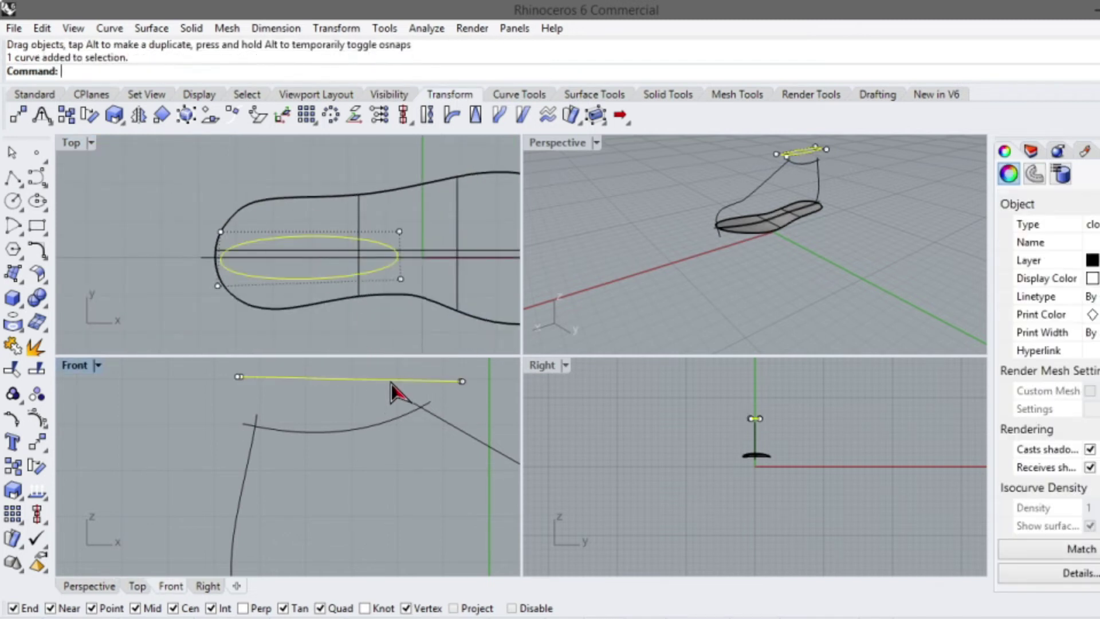
{"action": "scroll", "coordinate": [431, 373], "scroll_direction": "up", "scroll_amount": 2}
{"action": "scroll", "coordinate": [196, 398], "scroll_direction": "up", "scroll_amount": 2}
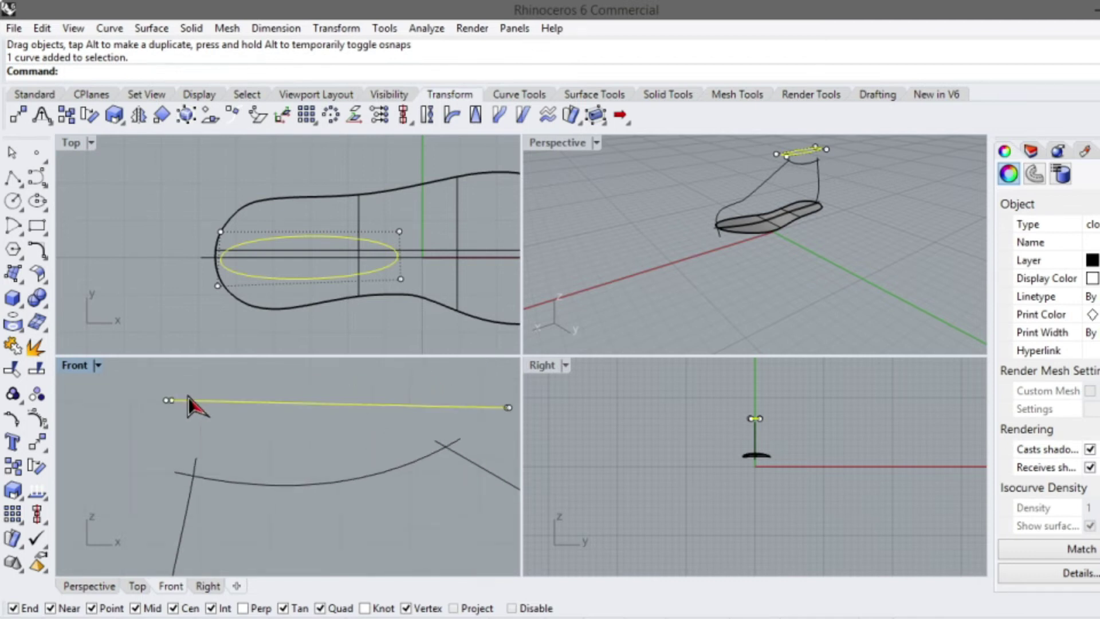
{"action": "left_click_drag", "start_coordinate": [148, 393], "coordinate": [256, 387]}
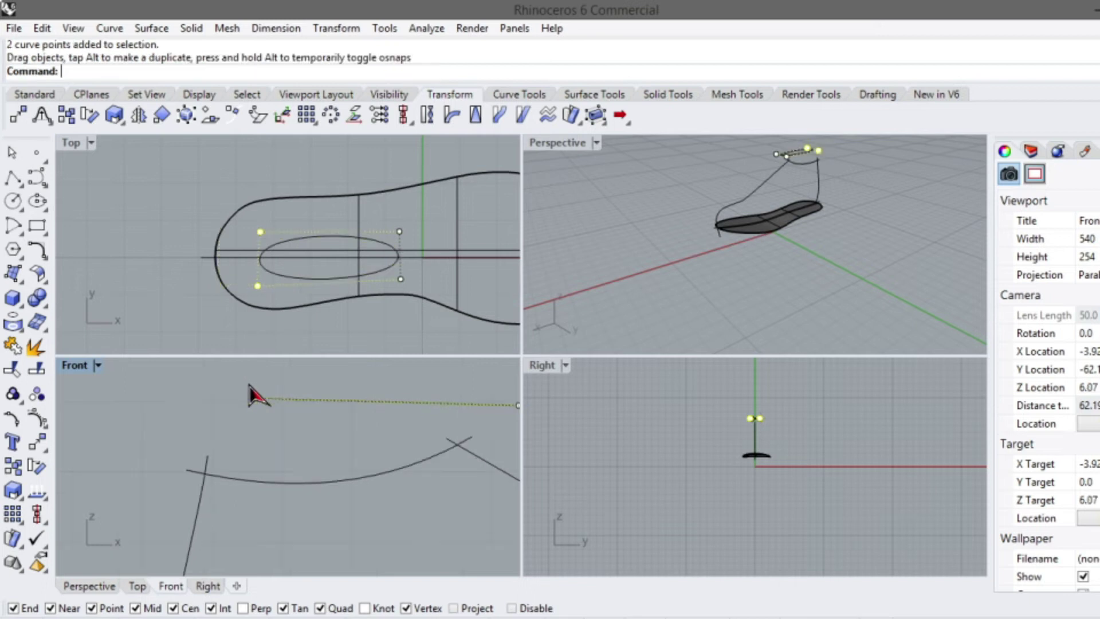
{"action": "left_click", "coordinate": [349, 400]}
{"action": "left_click_drag", "start_coordinate": [349, 400], "coordinate": [286, 429]}
Shift the oval's front control points in the Front view so its front end sits just above the instep curve's upper end
{"action": "scroll", "coordinate": [516, 444], "scroll_direction": "up", "scroll_amount": 3}
{"action": "left_click_drag", "start_coordinate": [438, 404], "coordinate": [347, 451]}
{"action": "scroll", "coordinate": [458, 447], "scroll_direction": "up", "scroll_amount": 1}
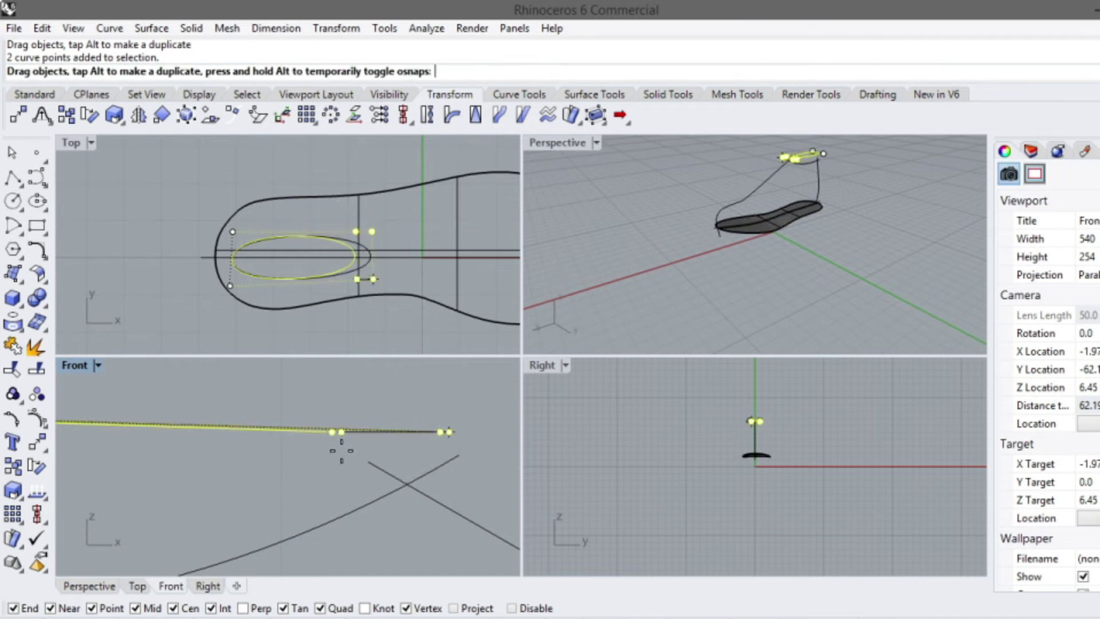
{"action": "left_click_drag", "start_coordinate": [342, 451], "coordinate": [383, 447]}
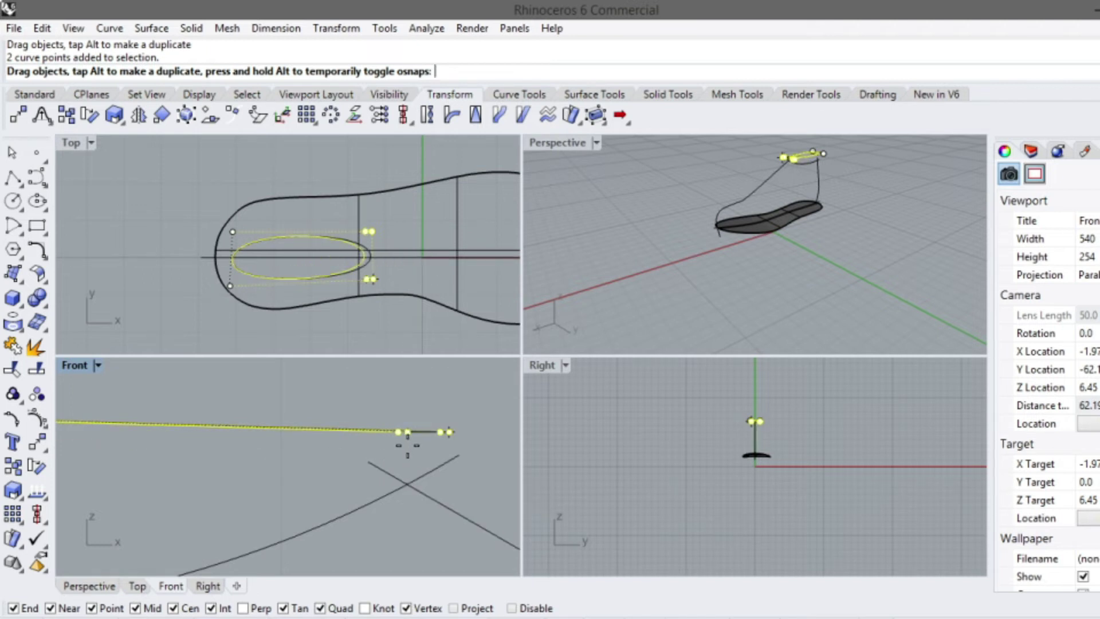
{"action": "left_click_drag", "start_coordinate": [409, 447], "coordinate": [410, 446]}
{"action": "key", "text": "Escape"}
{"action": "scroll", "coordinate": [407, 416], "scroll_direction": "down", "scroll_amount": 2}
{"action": "scroll", "coordinate": [432, 430], "scroll_direction": "down", "scroll_amount": 1}
{"action": "scroll", "coordinate": [259, 437], "scroll_direction": "down", "scroll_amount": 1}
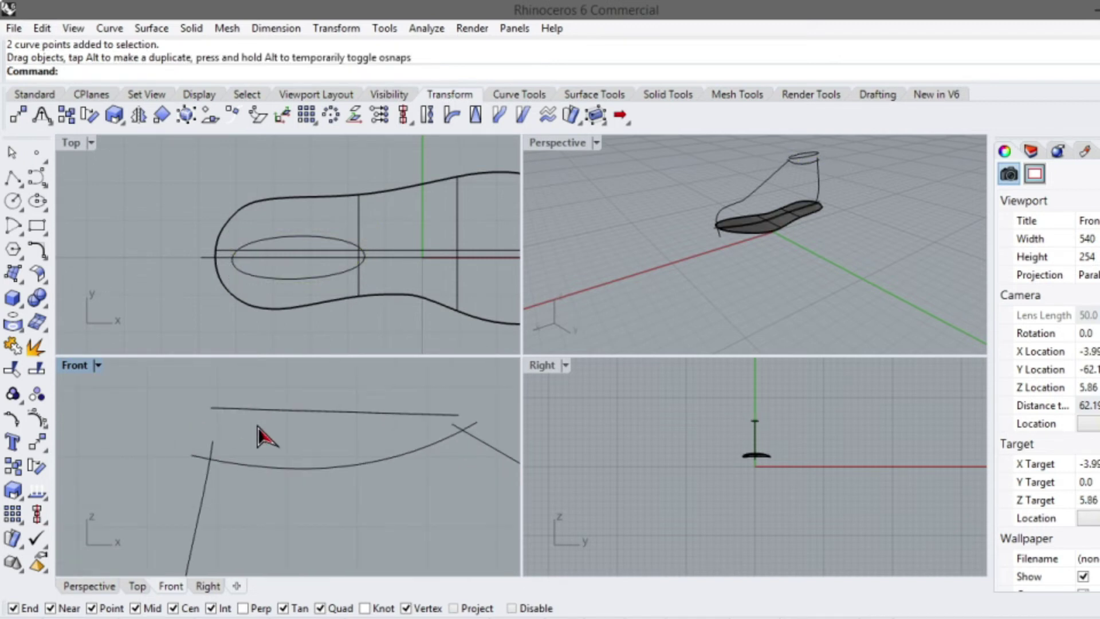
Move the middle control point of the curved ankle opening line toward the heel in the Front view
{"action": "scroll", "coordinate": [404, 419], "scroll_direction": "up", "scroll_amount": 2}
{"action": "scroll", "coordinate": [396, 421], "scroll_direction": "down", "scroll_amount": 2}
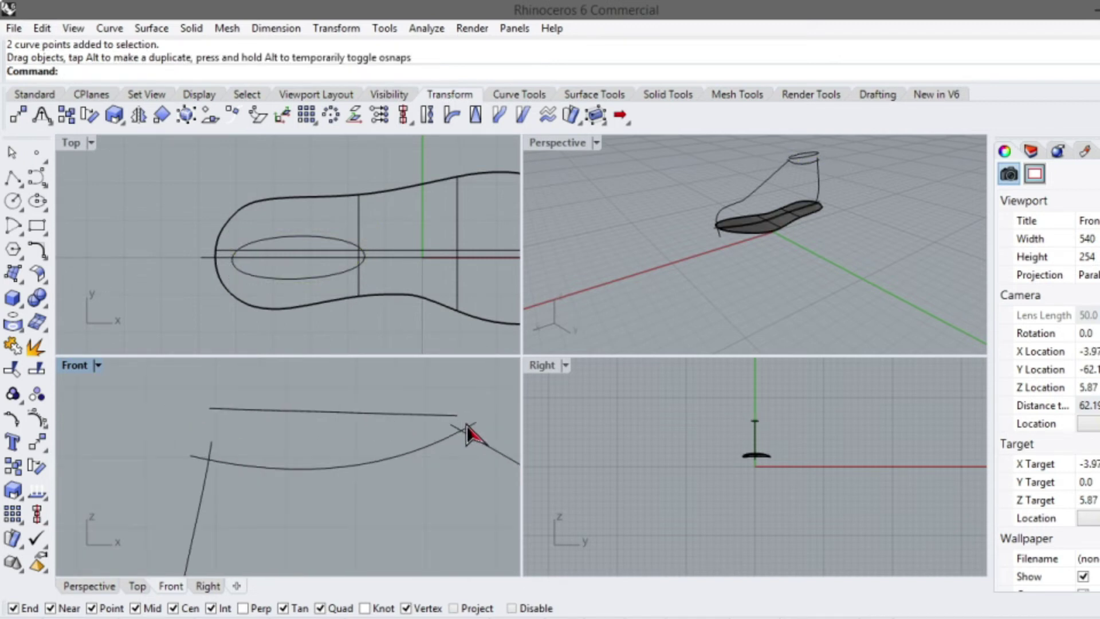
{"action": "left_click", "coordinate": [346, 469]}
{"action": "scroll", "coordinate": [351, 474], "scroll_direction": "up", "scroll_amount": 2}
{"action": "key", "text": "F10"}
{"action": "left_click_drag", "start_coordinate": [365, 510], "coordinate": [323, 507]}
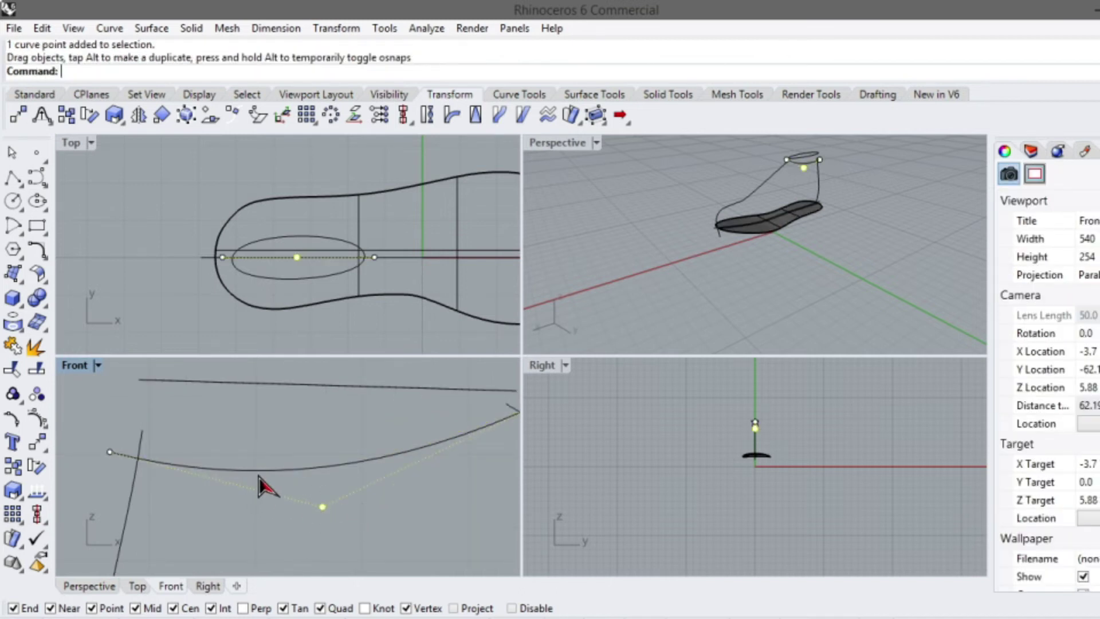
{"action": "scroll", "coordinate": [245, 482], "scroll_direction": "down", "scroll_amount": 3}
{"action": "key", "text": "F11"}
{"action": "scroll", "coordinate": [413, 417], "scroll_direction": "down", "scroll_amount": 6}
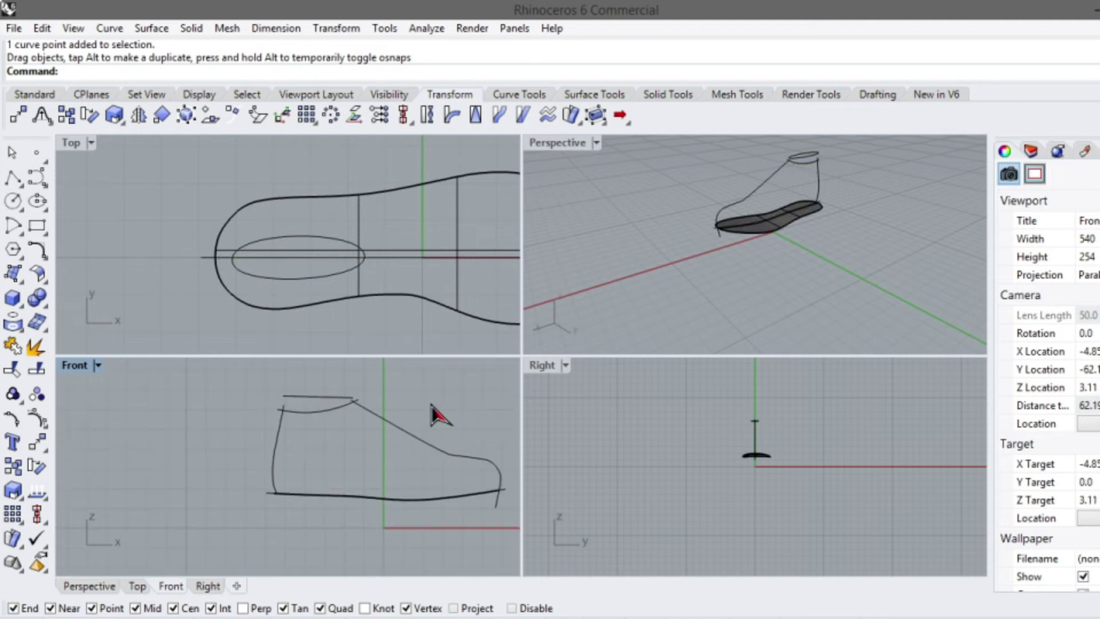
{"action": "scroll", "coordinate": [298, 431], "scroll_direction": "up", "scroll_amount": 3}
{"action": "left_click", "coordinate": [285, 472]}
{"action": "scroll", "coordinate": [264, 510], "scroll_direction": "up", "scroll_amount": 3}
{"action": "scroll", "coordinate": [258, 454], "scroll_direction": "down", "scroll_amount": 4}
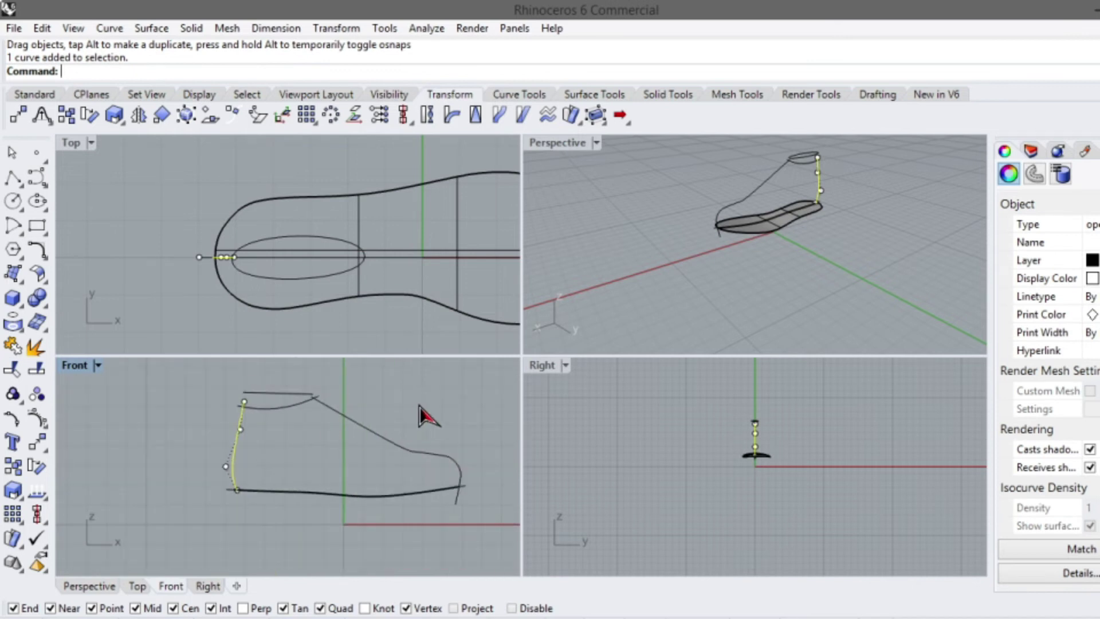
{"action": "key", "text": "Escape"}
Move the whole oval slightly toward positive Y in the Top view to centre it over the heel part of the sole
{"action": "scroll", "coordinate": [270, 388], "scroll_direction": "up", "scroll_amount": 3}
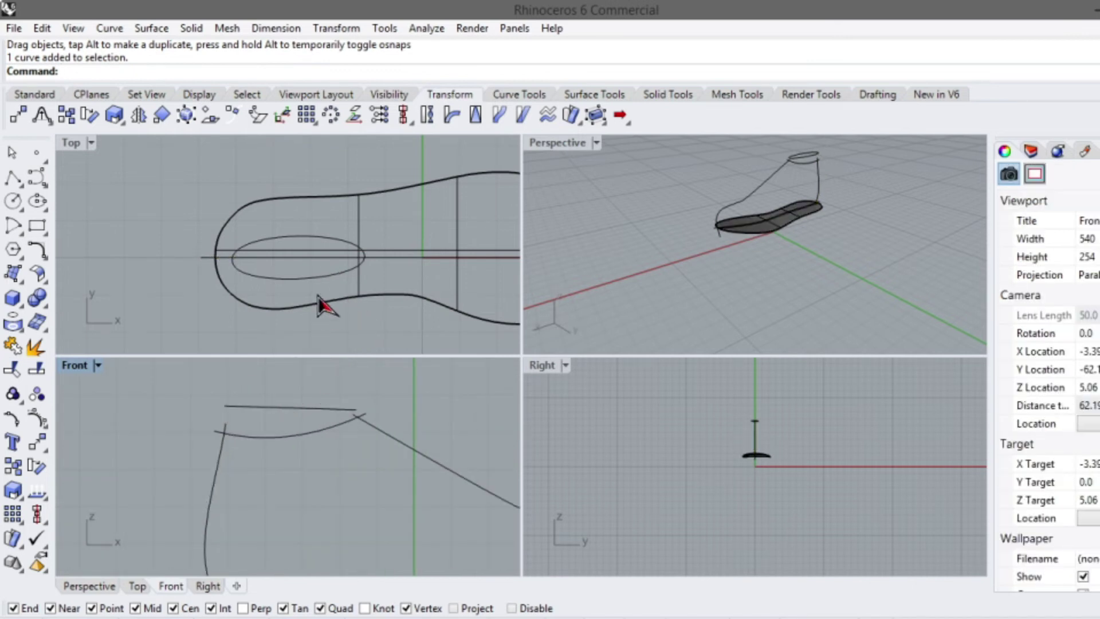
{"action": "left_click", "coordinate": [313, 278]}
{"action": "key", "text": "F10"}
{"action": "scroll", "coordinate": [295, 238], "scroll_direction": "up", "scroll_amount": 3}
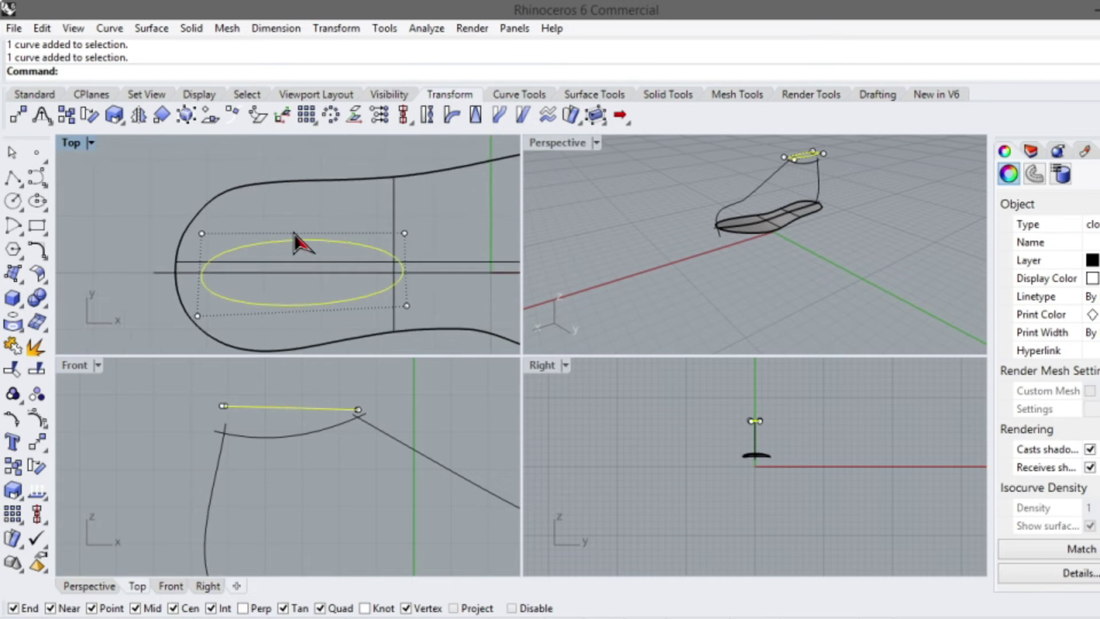
{"action": "scroll", "coordinate": [295, 229], "scroll_direction": "down", "scroll_amount": 3}
{"action": "scroll", "coordinate": [321, 229], "scroll_direction": "up", "scroll_amount": 4}
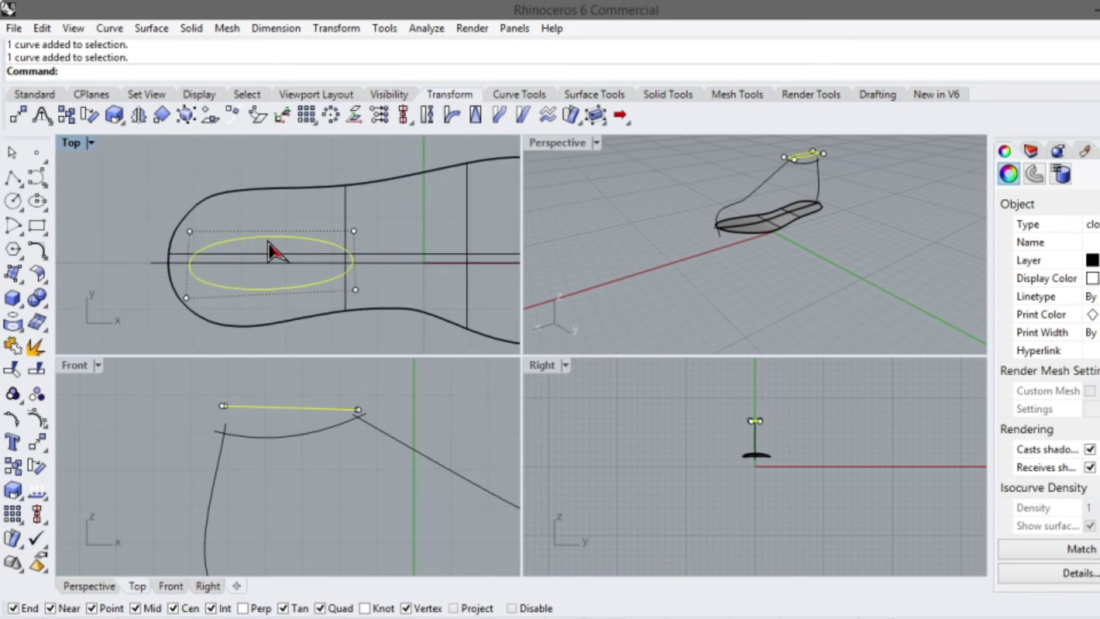
{"action": "scroll", "coordinate": [278, 251], "scroll_direction": "up", "scroll_amount": 2}
{"action": "left_click_drag", "start_coordinate": [275, 240], "coordinate": [270, 223]}
{"action": "scroll", "coordinate": [294, 217], "scroll_direction": "down", "scroll_amount": 8}
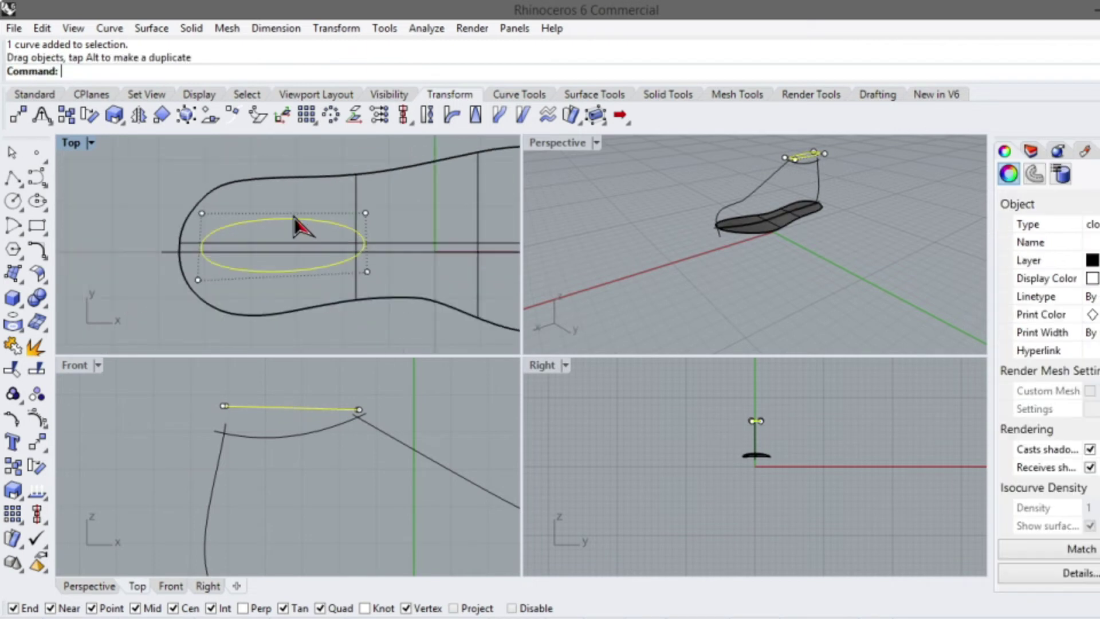
{"action": "left_click", "coordinate": [338, 299]}
Examine how the instep curve's upper end meets the oval in the Front, Top and Perspective views
{"action": "scroll", "coordinate": [308, 247], "scroll_direction": "down", "scroll_amount": 5}
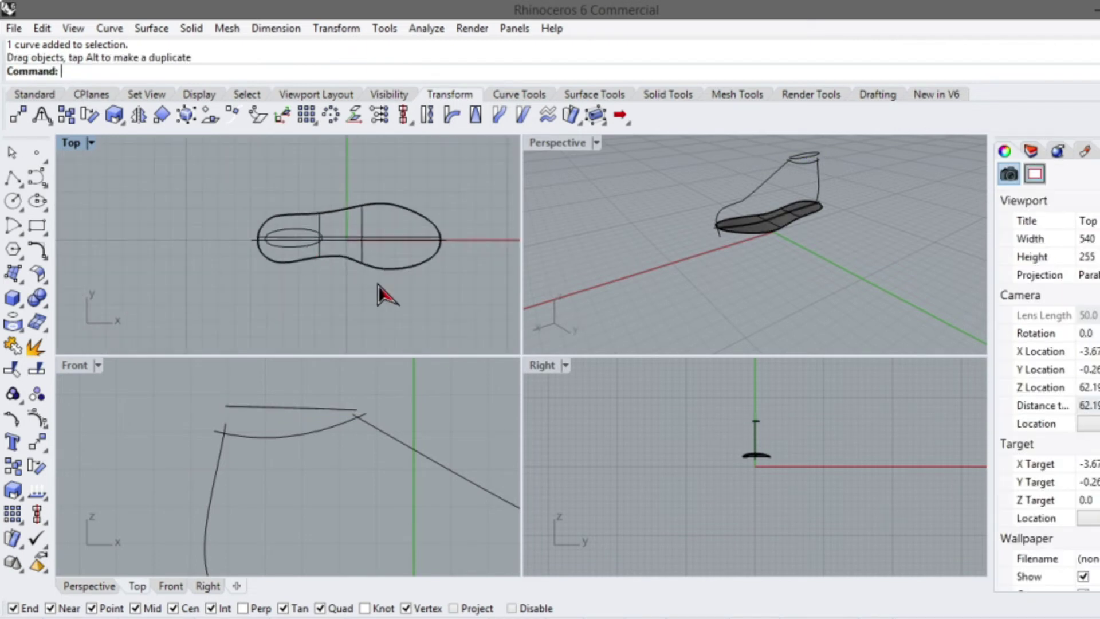
{"action": "scroll", "coordinate": [378, 295], "scroll_direction": "down", "scroll_amount": 3}
{"action": "scroll", "coordinate": [383, 401], "scroll_direction": "down", "scroll_amount": 3}
{"action": "scroll", "coordinate": [459, 452], "scroll_direction": "up", "scroll_amount": 5}
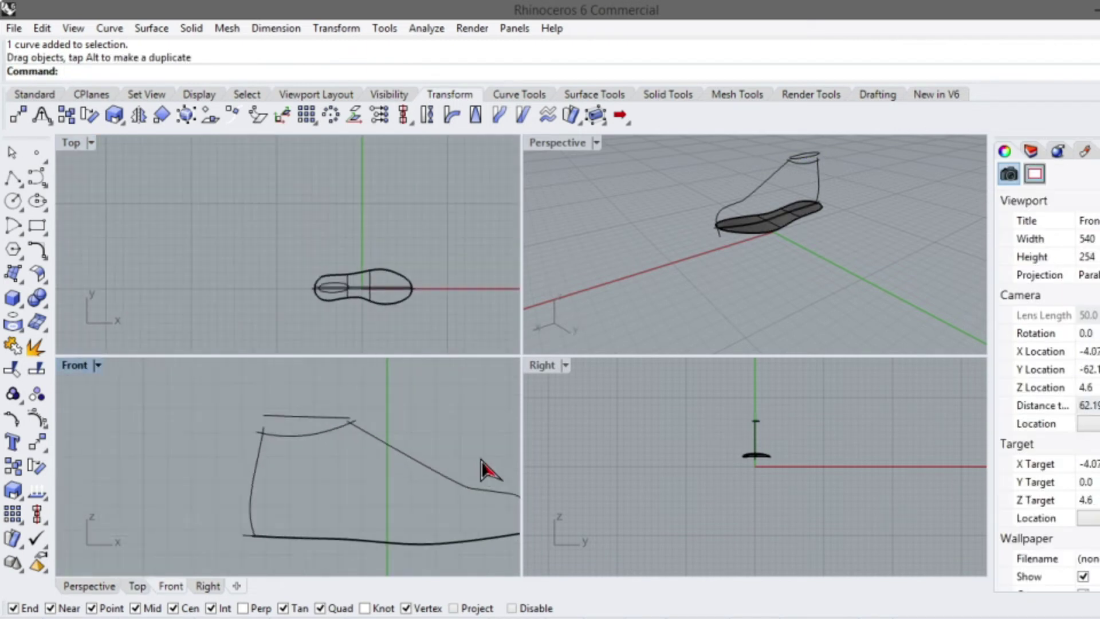
{"action": "left_click", "coordinate": [369, 462]}
{"action": "scroll", "coordinate": [361, 462], "scroll_direction": "up", "scroll_amount": 2}
{"action": "scroll", "coordinate": [330, 437], "scroll_direction": "down", "scroll_amount": 6}
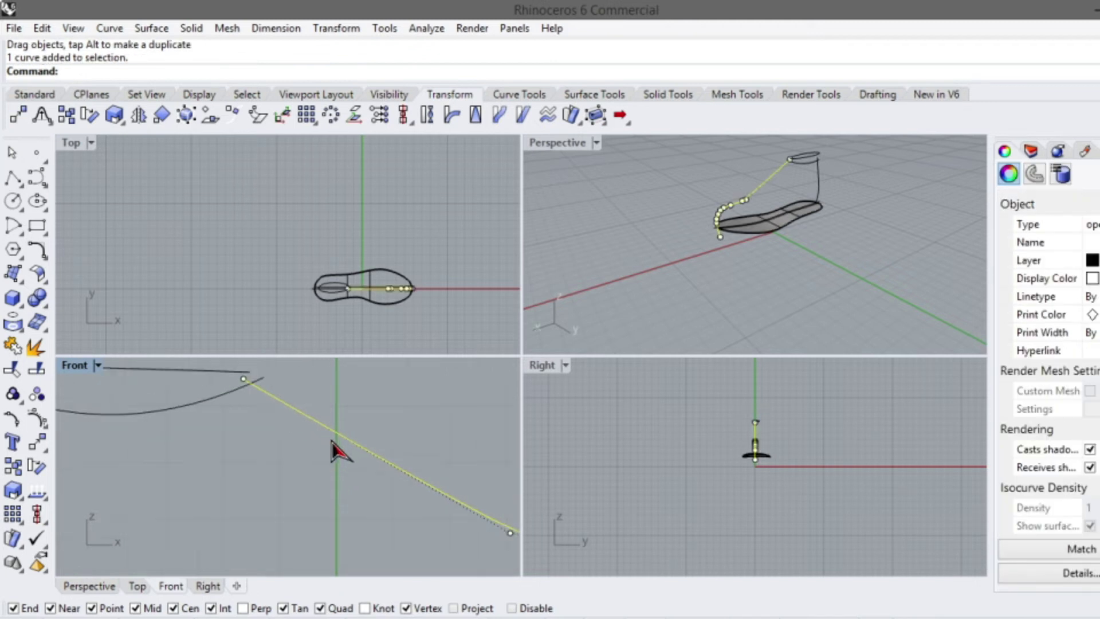
{"action": "scroll", "coordinate": [355, 270], "scroll_direction": "up", "scroll_amount": 4}
{"action": "scroll", "coordinate": [316, 202], "scroll_direction": "down", "scroll_amount": 4}
{"action": "scroll", "coordinate": [315, 215], "scroll_direction": "up", "scroll_amount": 5}
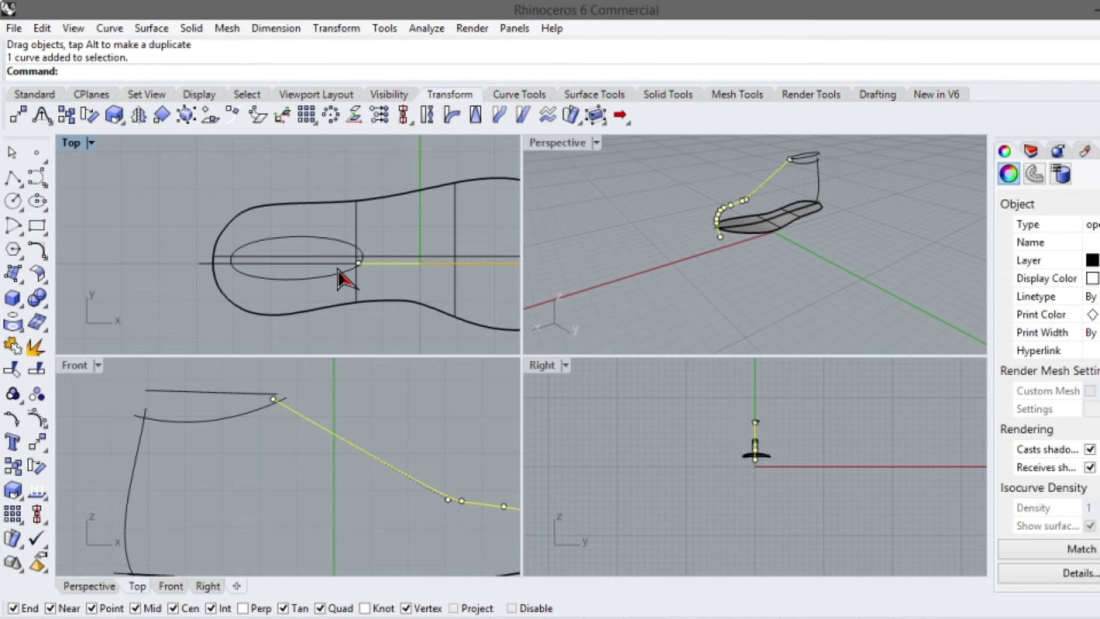
{"action": "scroll", "coordinate": [321, 272], "scroll_direction": "down", "scroll_amount": 1}
{"action": "left_click", "coordinate": [351, 317]}
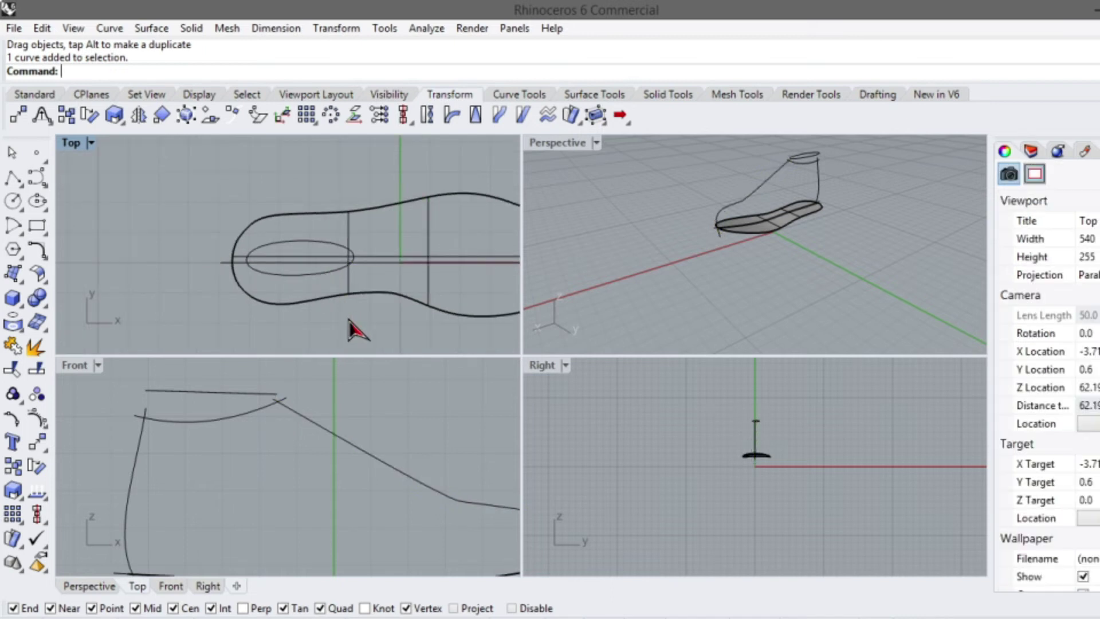
{"action": "scroll", "coordinate": [360, 312], "scroll_direction": "down", "scroll_amount": 2}
{"action": "right_click_drag", "start_coordinate": [832, 286], "coordinate": [731, 198]}
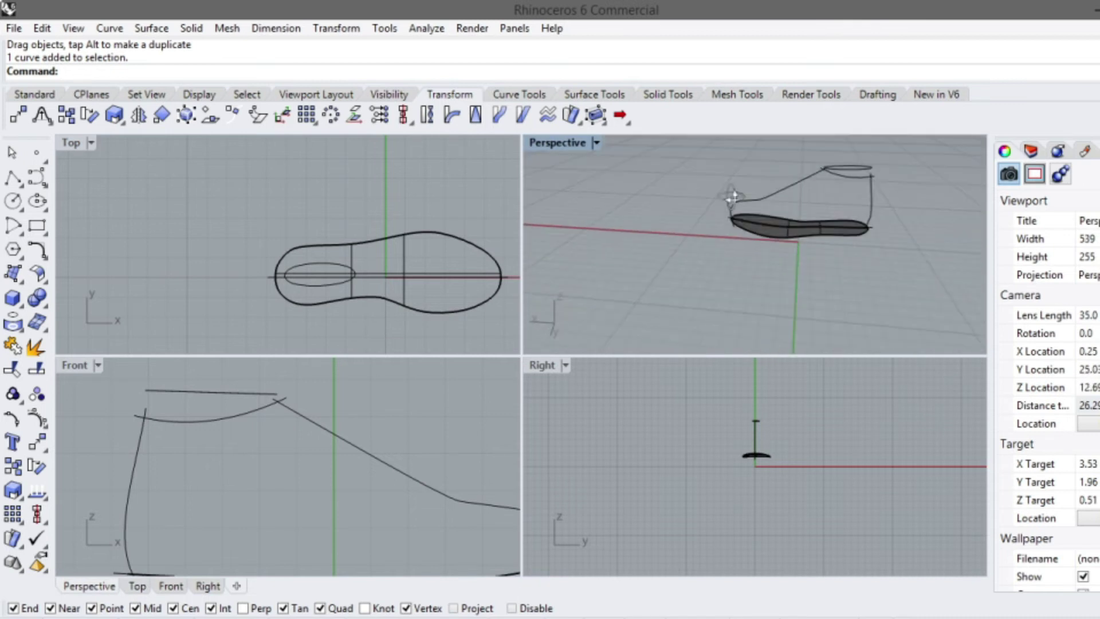
Extrude the curved ankle opening line straight sideways, wider than the oval, and move the surface to straddle the centre line
{"action": "scroll", "coordinate": [215, 422], "scroll_direction": "up", "scroll_amount": 1}
{"action": "left_click", "coordinate": [213, 422]}
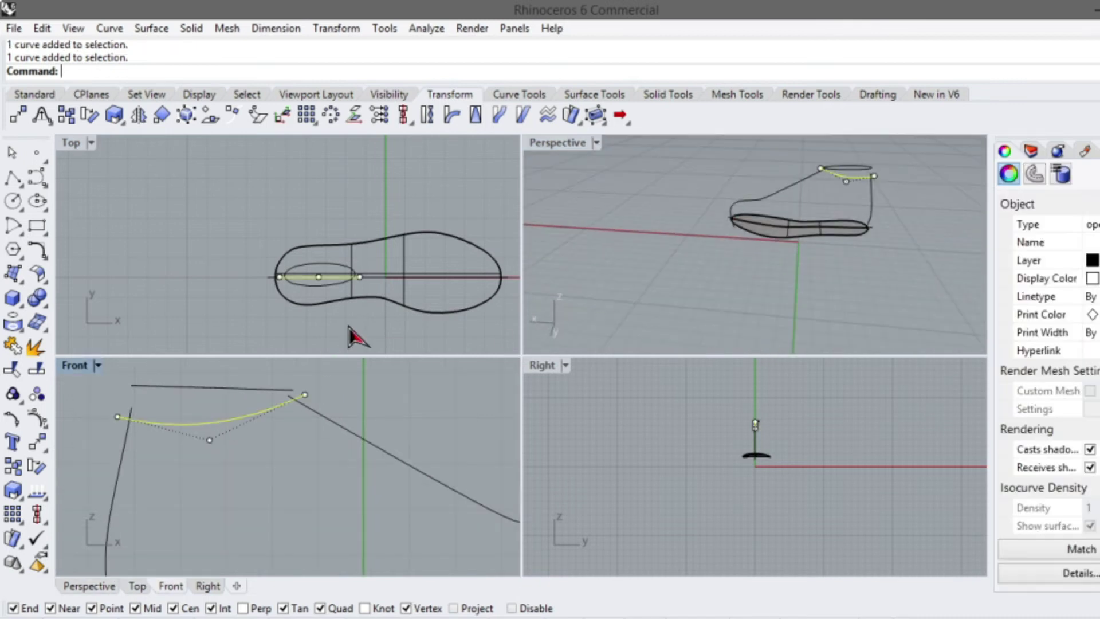
{"action": "left_click", "coordinate": [168, 32]}
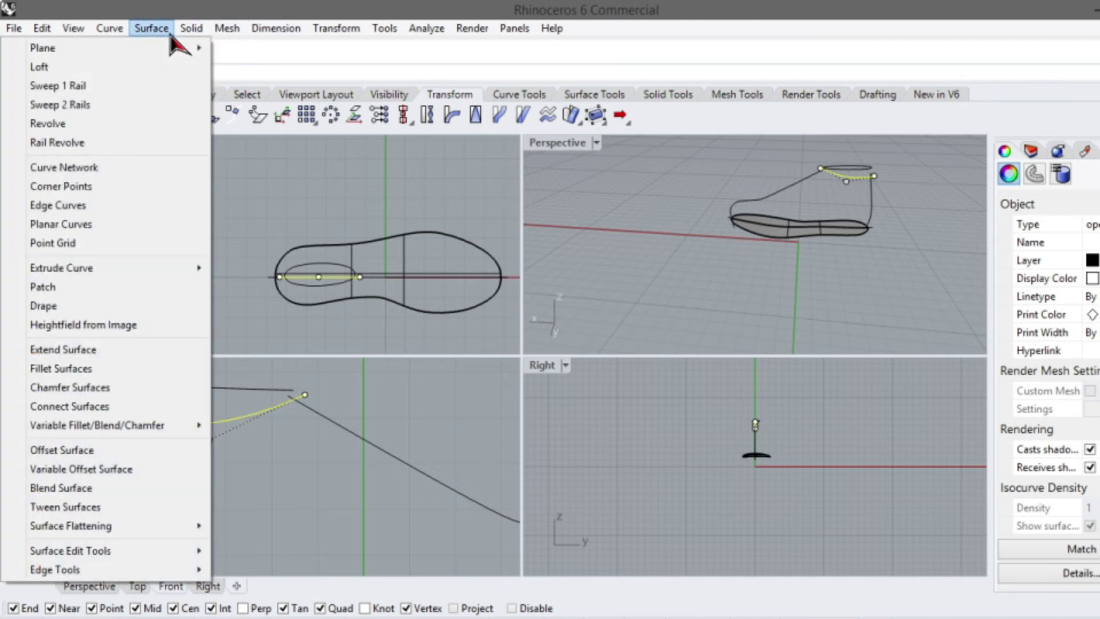
{"action": "mouse_move", "coordinate": [195, 268]}
{"action": "left_click", "coordinate": [254, 273]}
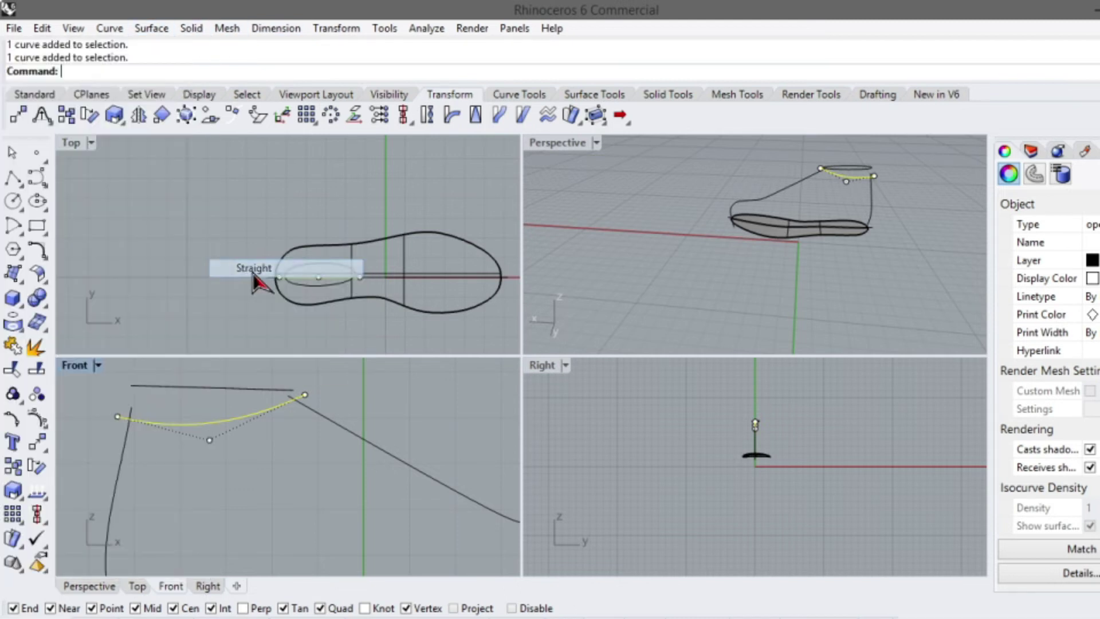
{"action": "scroll", "coordinate": [321, 241], "scroll_direction": "up", "scroll_amount": 4}
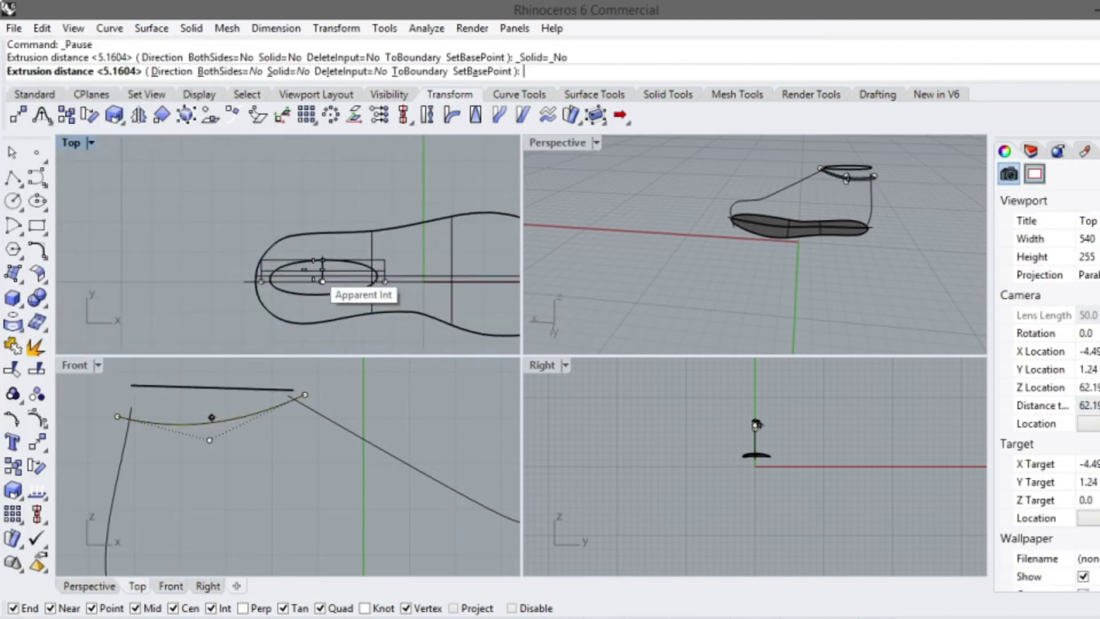
{"action": "left_click", "coordinate": [336, 195]}
{"action": "left_click_drag", "start_coordinate": [397, 207], "coordinate": [401, 255]}
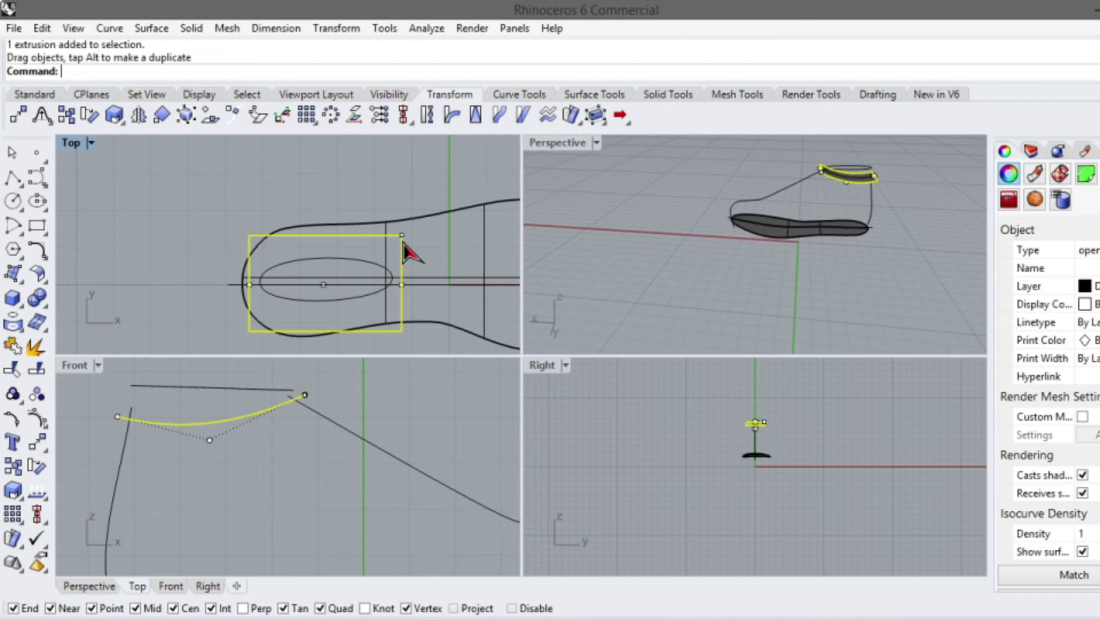
{"action": "left_click", "coordinate": [338, 174]}
Project the oval onto the extruded ankle opening surface from the Top view
{"action": "left_click", "coordinate": [375, 271]}
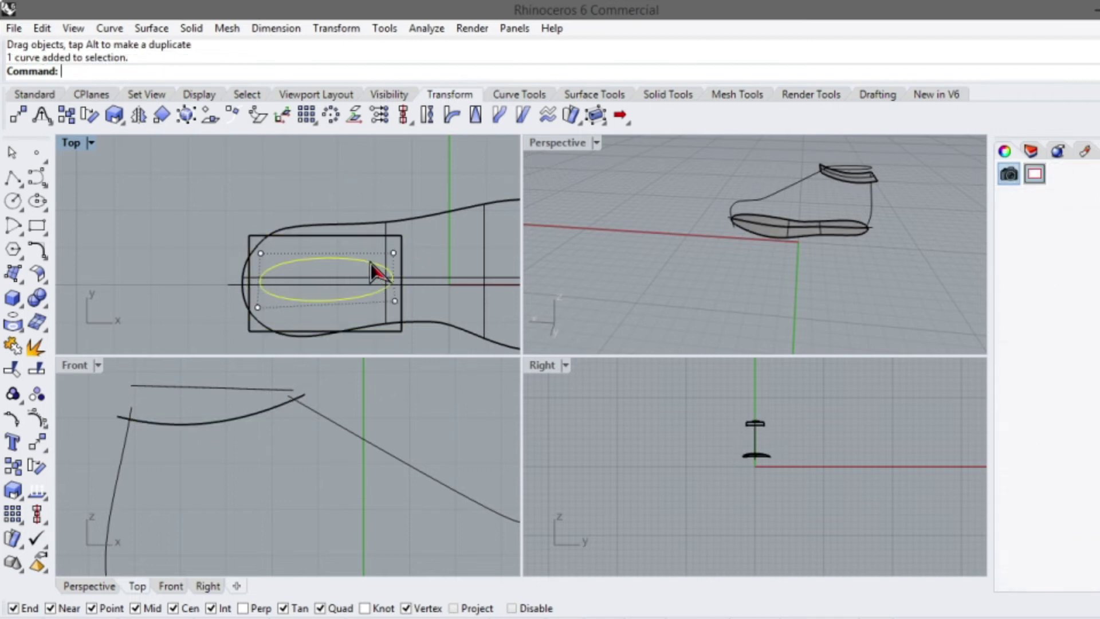
{"action": "left_click", "coordinate": [403, 244], "text": "shift"}
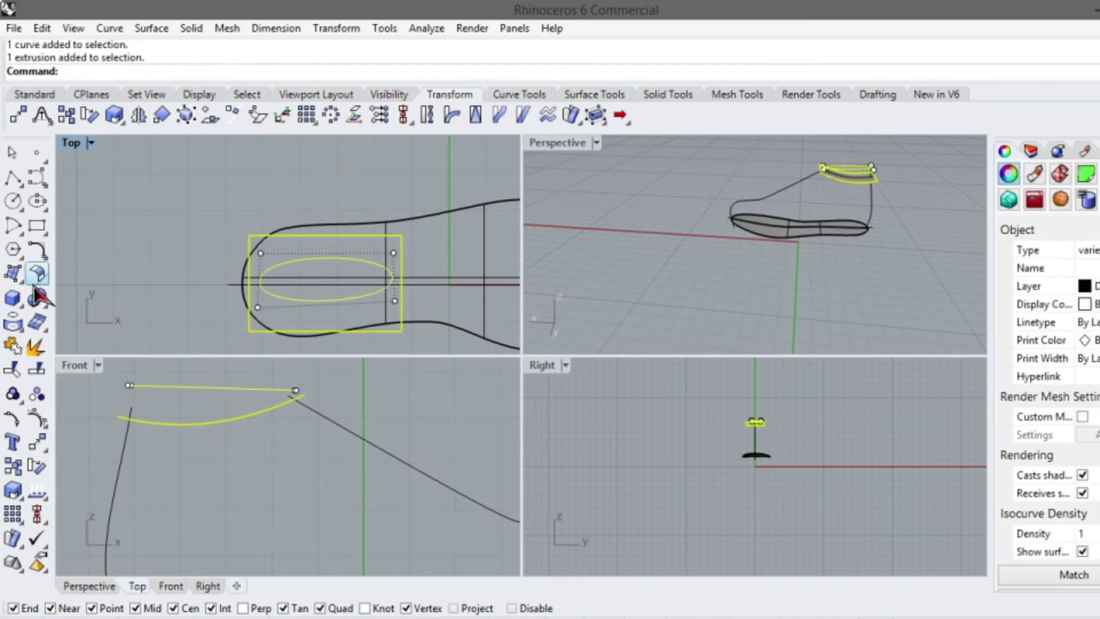
{"action": "left_click", "coordinate": [13, 346]}
{"action": "left_click", "coordinate": [405, 177]}
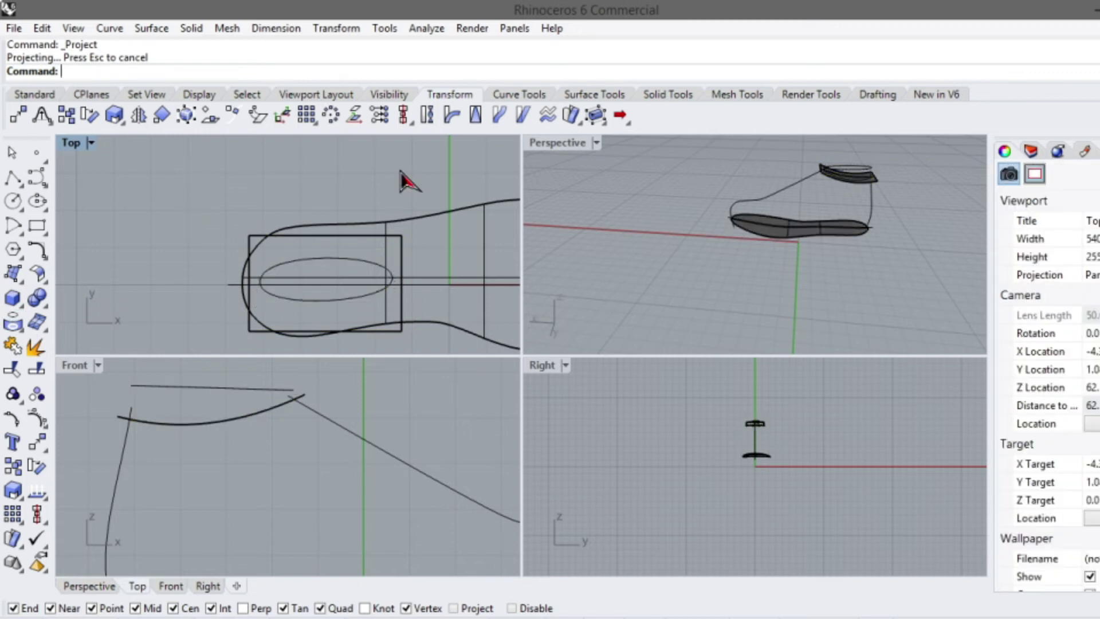
{"action": "scroll", "coordinate": [883, 192], "scroll_direction": "up", "scroll_amount": 5}
{"action": "left_click", "coordinate": [898, 201]}
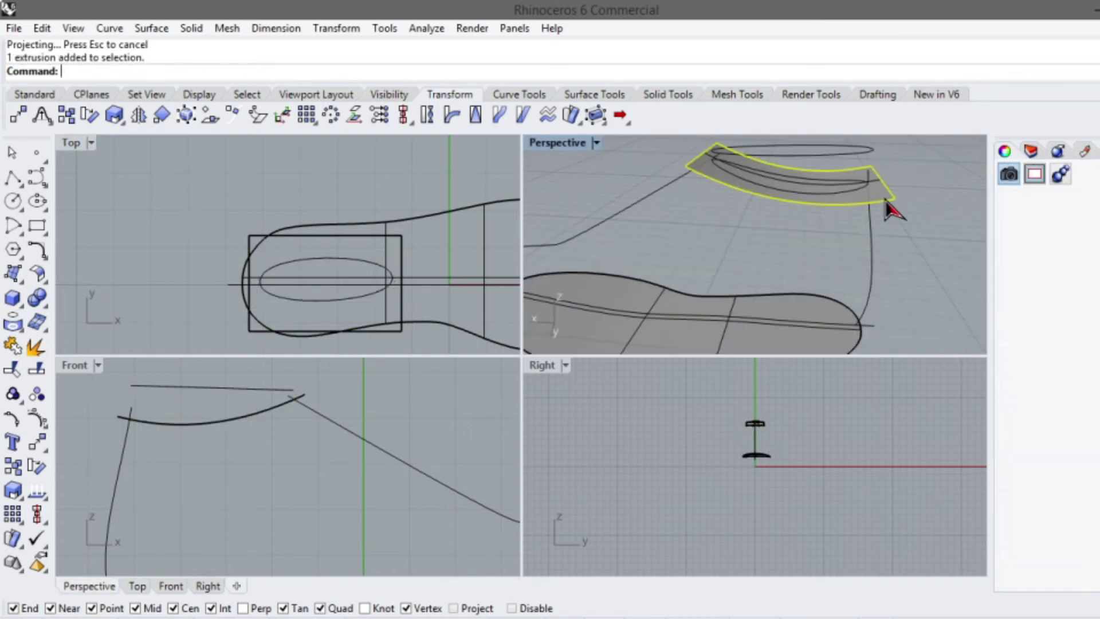
{"action": "left_click", "coordinate": [37, 370]}
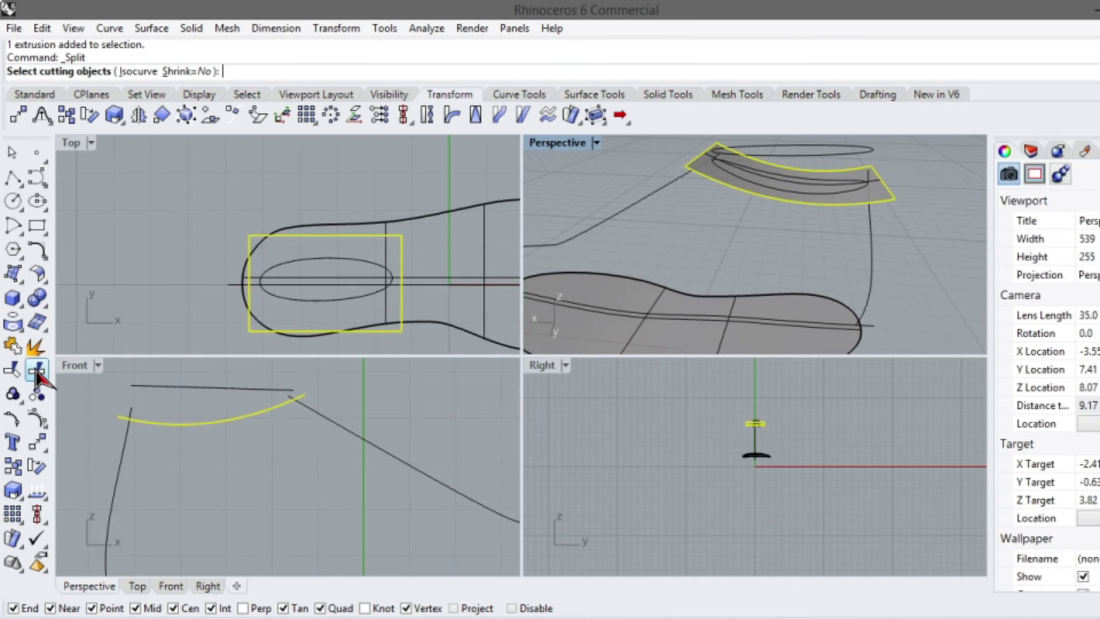
{"action": "key", "text": "Return"}
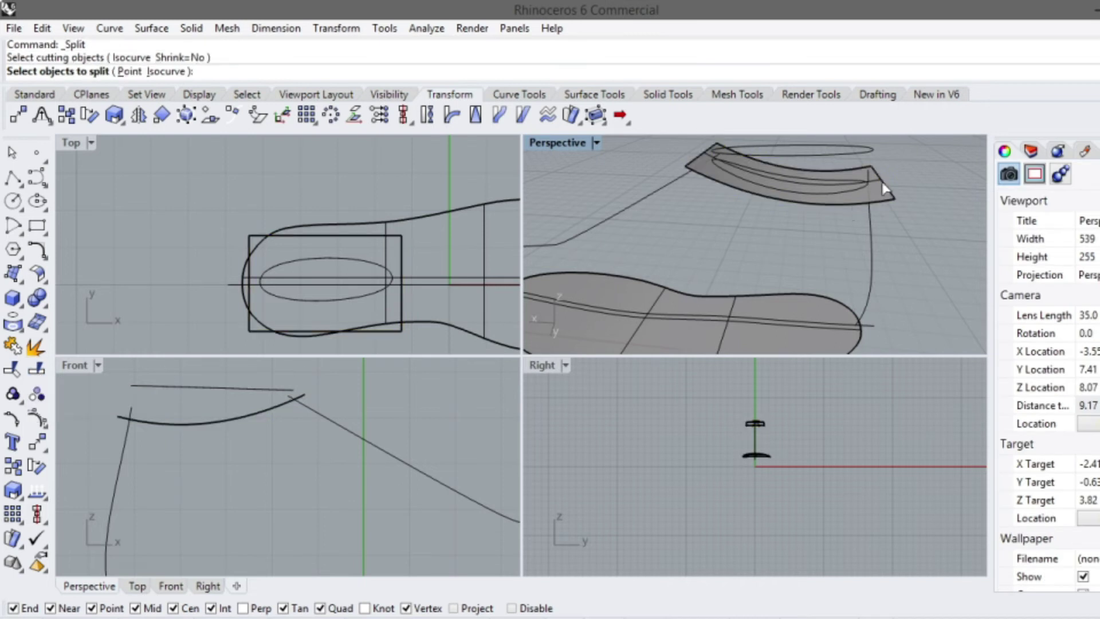
{"action": "scroll", "coordinate": [883, 183], "scroll_direction": "up", "scroll_amount": 2}
{"action": "left_click", "coordinate": [891, 211]}
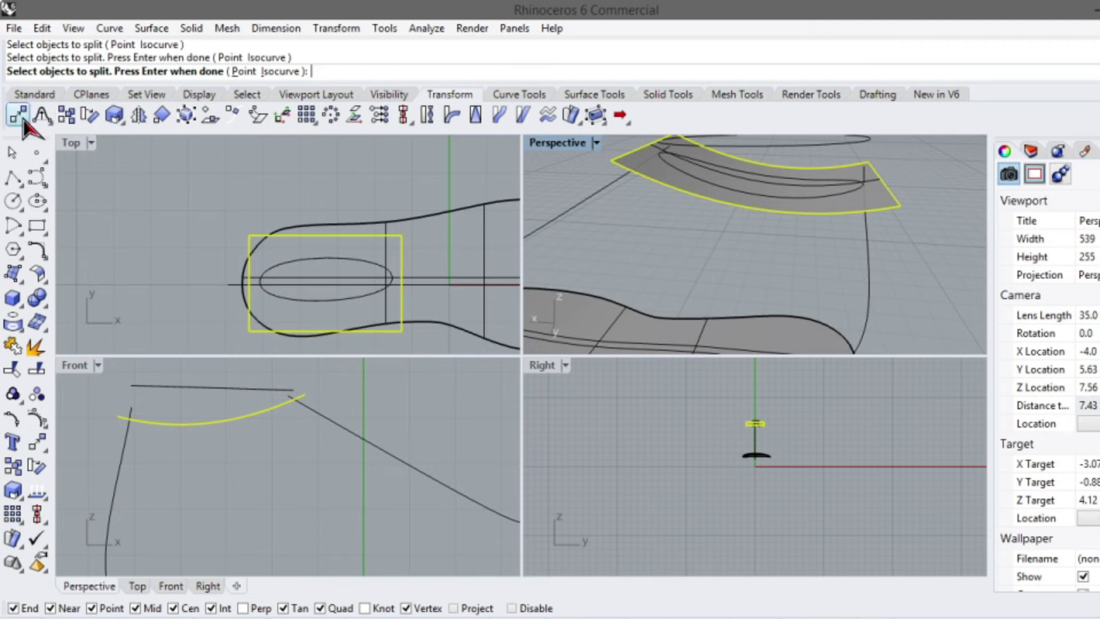
{"action": "left_click", "coordinate": [12, 152]}
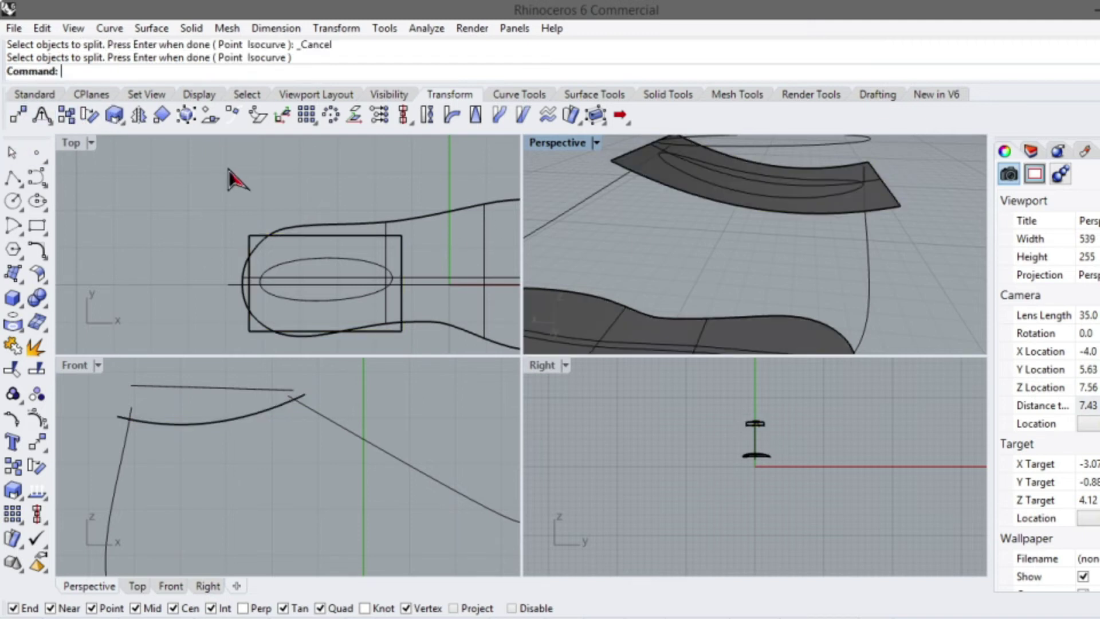
Split the extruded ankle opening surface with the projected oval and delete the piece outside the oval
{"action": "left_click", "coordinate": [36, 369]}
{"action": "left_click", "coordinate": [893, 207]}
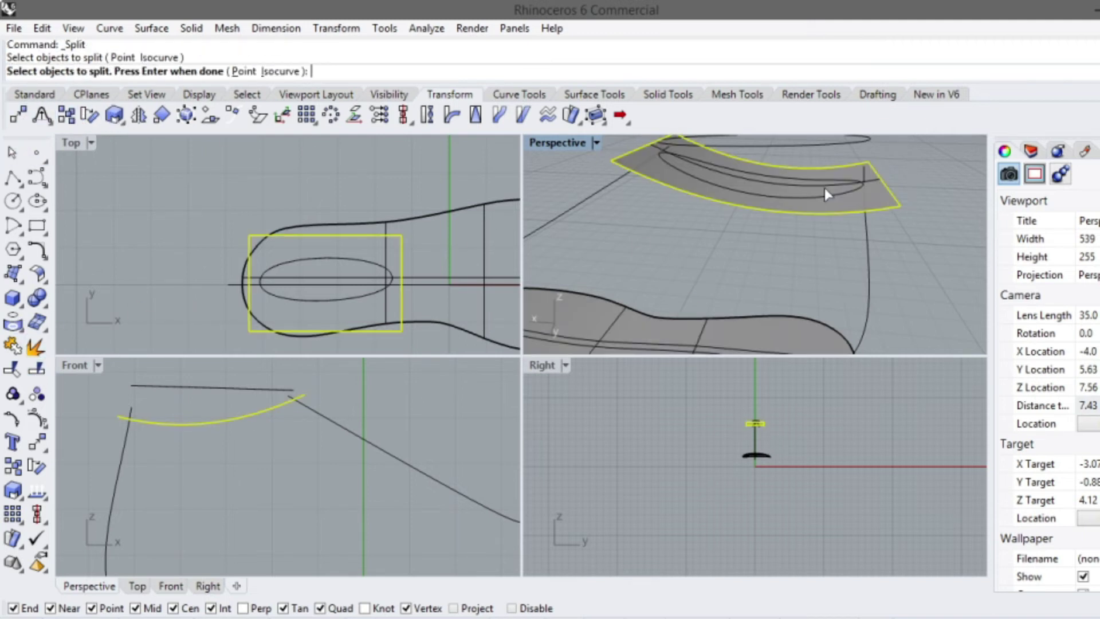
{"action": "key", "text": "Return"}
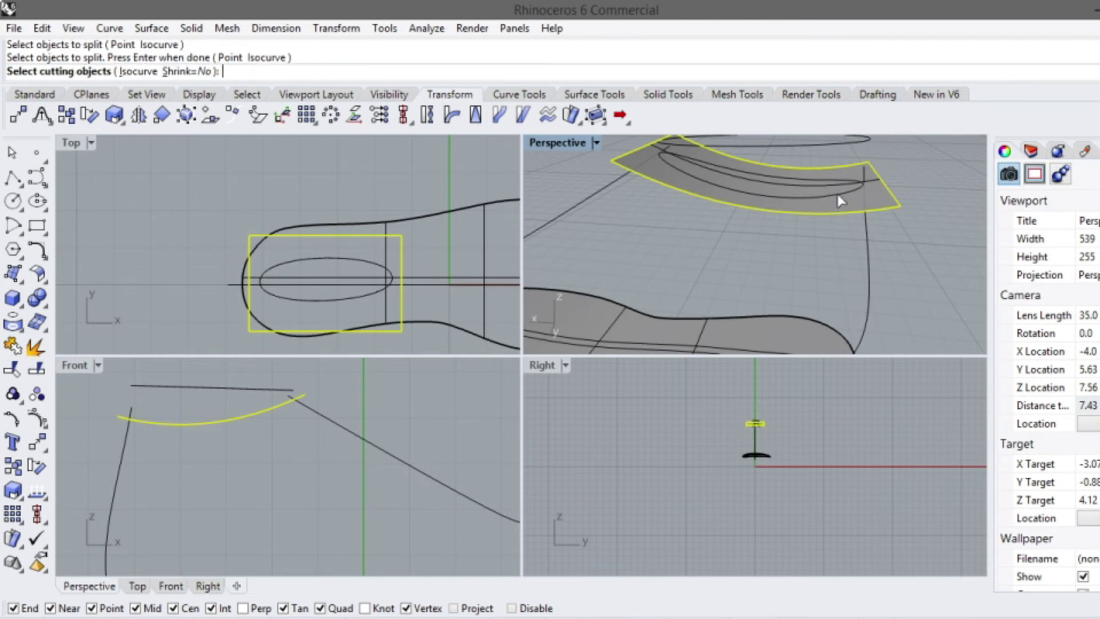
{"action": "left_click", "coordinate": [817, 190]}
{"action": "key", "text": "Return"}
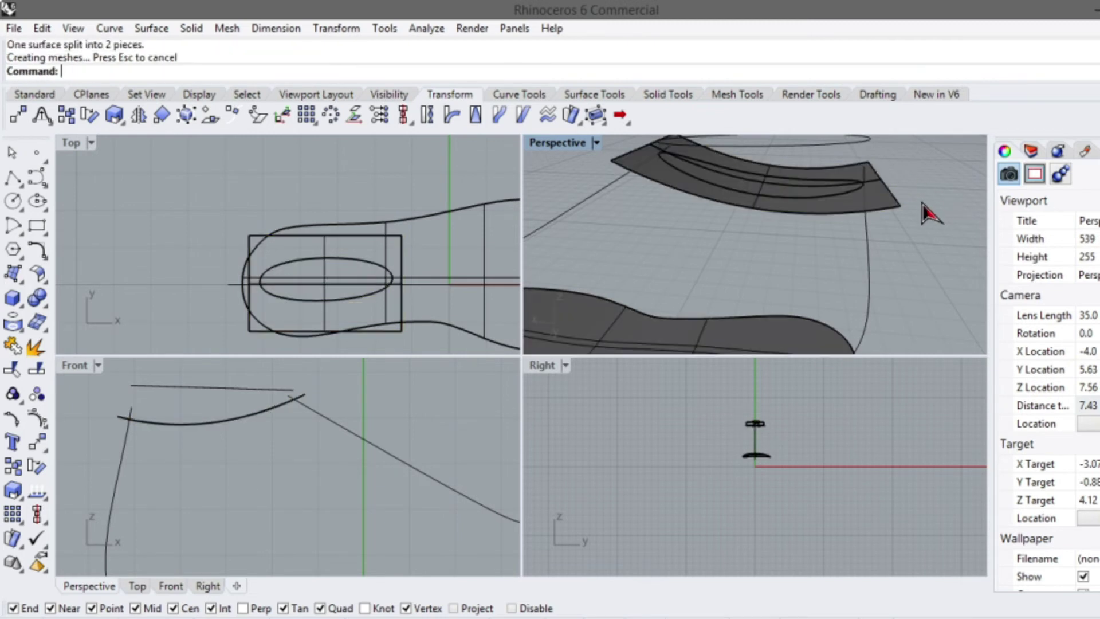
{"action": "left_click", "coordinate": [897, 210]}
{"action": "key", "text": "Delete"}
Examine the front tip of the trimmed oval surface against the instep curve's upper end in the Perspective view
{"action": "right_click_drag", "start_coordinate": [898, 208], "coordinate": [899, 164]}
{"action": "scroll", "coordinate": [913, 202], "scroll_direction": "down", "scroll_amount": 4}
{"action": "scroll", "coordinate": [897, 177], "scroll_direction": "up", "scroll_amount": 8}
{"action": "scroll", "coordinate": [838, 227], "scroll_direction": "up", "scroll_amount": 4}
{"action": "scroll", "coordinate": [845, 232], "scroll_direction": "down", "scroll_amount": 8}
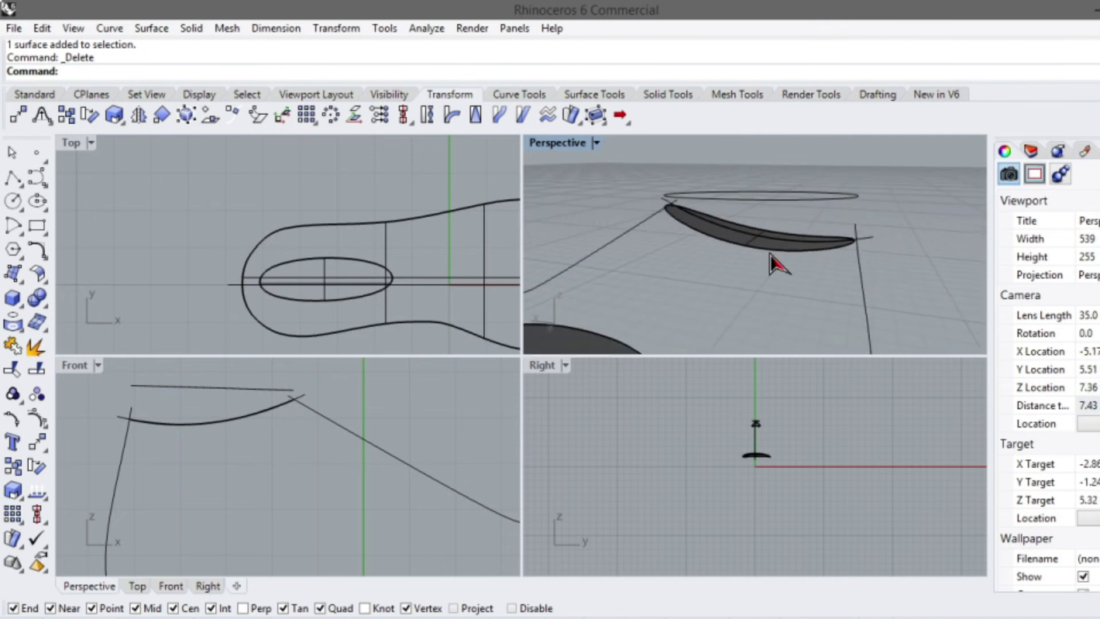
{"action": "scroll", "coordinate": [660, 195], "scroll_direction": "up", "scroll_amount": 8}
{"action": "right_click_drag", "start_coordinate": [659, 236], "coordinate": [747, 234]}
{"action": "scroll", "coordinate": [244, 414], "scroll_direction": "up", "scroll_amount": 10}
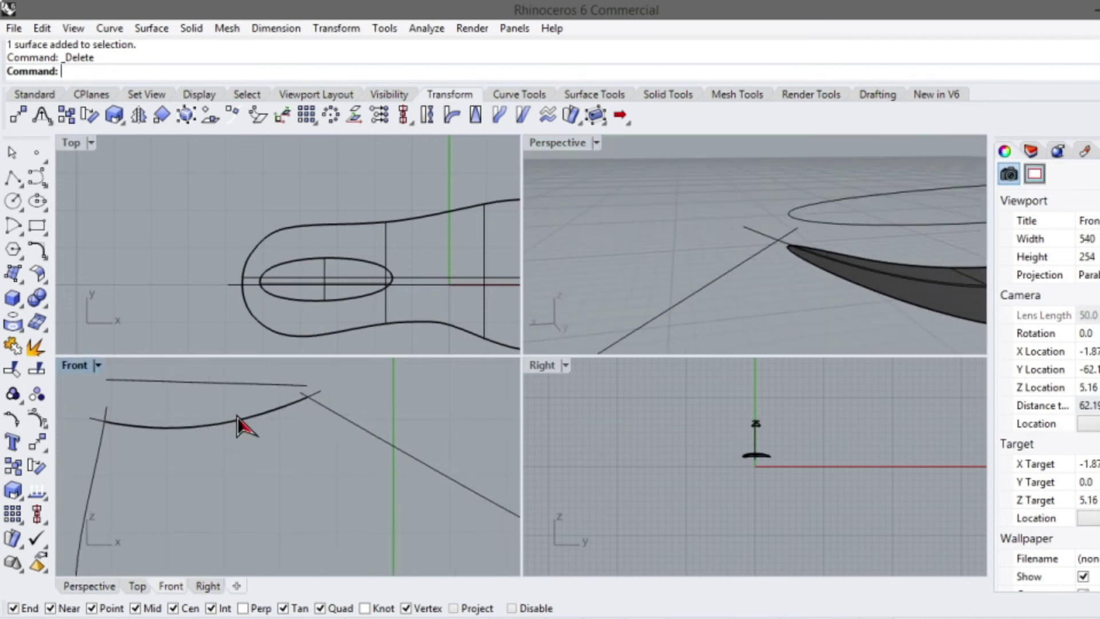
Examine both ends of the trimmed oval surface against the heel and instep curves in the Front view
{"action": "scroll", "coordinate": [393, 389], "scroll_direction": "up", "scroll_amount": 6}
{"action": "scroll", "coordinate": [408, 405], "scroll_direction": "down", "scroll_amount": 9}
{"action": "right_click_drag", "start_coordinate": [103, 453], "coordinate": [265, 427]}
{"action": "scroll", "coordinate": [265, 427], "scroll_direction": "down", "scroll_amount": 4}
{"action": "scroll", "coordinate": [266, 427], "scroll_direction": "up", "scroll_amount": 7}
{"action": "scroll", "coordinate": [310, 403], "scroll_direction": "up", "scroll_amount": 7}
{"action": "scroll", "coordinate": [313, 400], "scroll_direction": "down", "scroll_amount": 20}
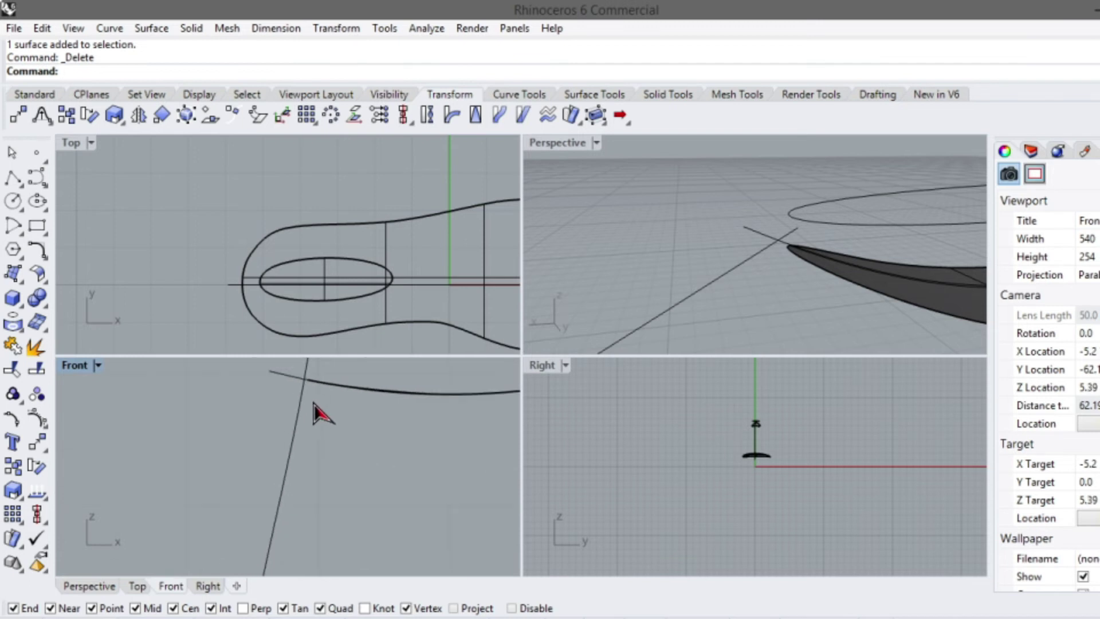
{"action": "scroll", "coordinate": [389, 408], "scroll_direction": "up", "scroll_amount": 5}
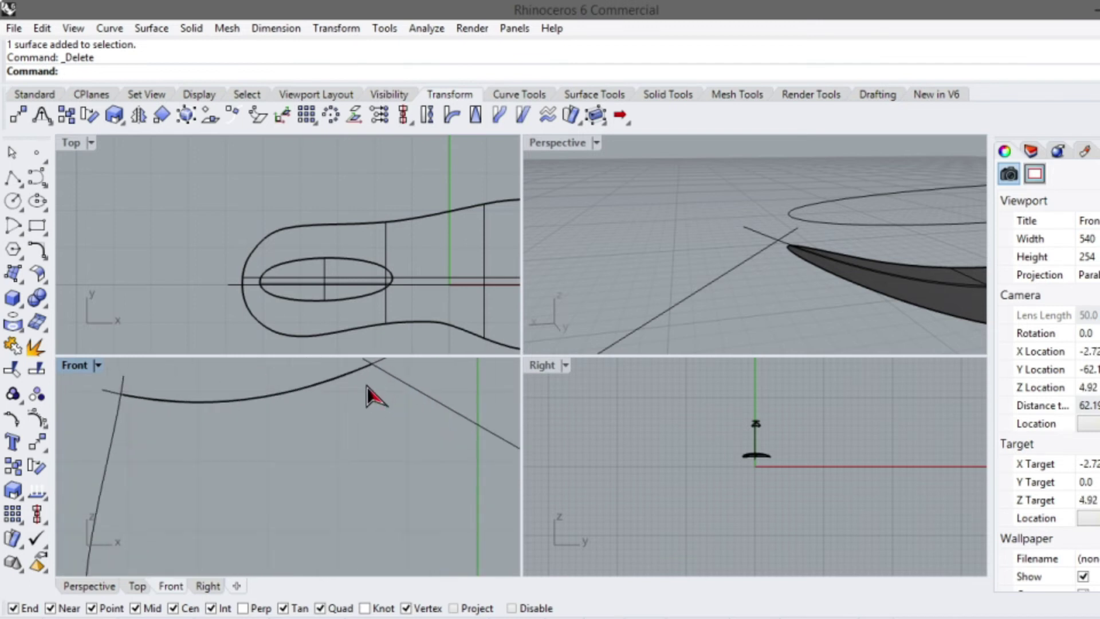
{"action": "left_click", "coordinate": [867, 290]}
{"action": "scroll", "coordinate": [356, 489], "scroll_direction": "down", "scroll_amount": 3}
{"action": "scroll", "coordinate": [351, 442], "scroll_direction": "up", "scroll_amount": 5}
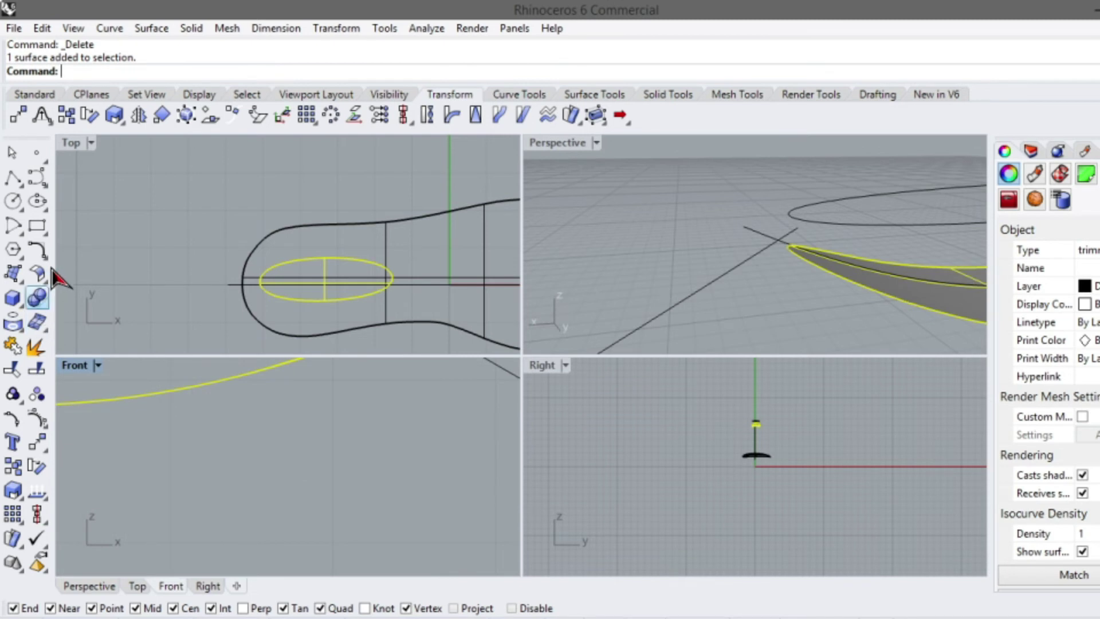
{"action": "left_click", "coordinate": [19, 163]}
{"action": "scroll", "coordinate": [200, 381], "scroll_direction": "down", "scroll_amount": 4}
{"action": "scroll", "coordinate": [314, 348], "scroll_direction": "up", "scroll_amount": 2}
{"action": "scroll", "coordinate": [307, 498], "scroll_direction": "down", "scroll_amount": 10}
{"action": "scroll", "coordinate": [311, 455], "scroll_direction": "up", "scroll_amount": 5}
Delete the original flat oval curve above the trimmed ankle opening surface
{"action": "left_click", "coordinate": [339, 440]}
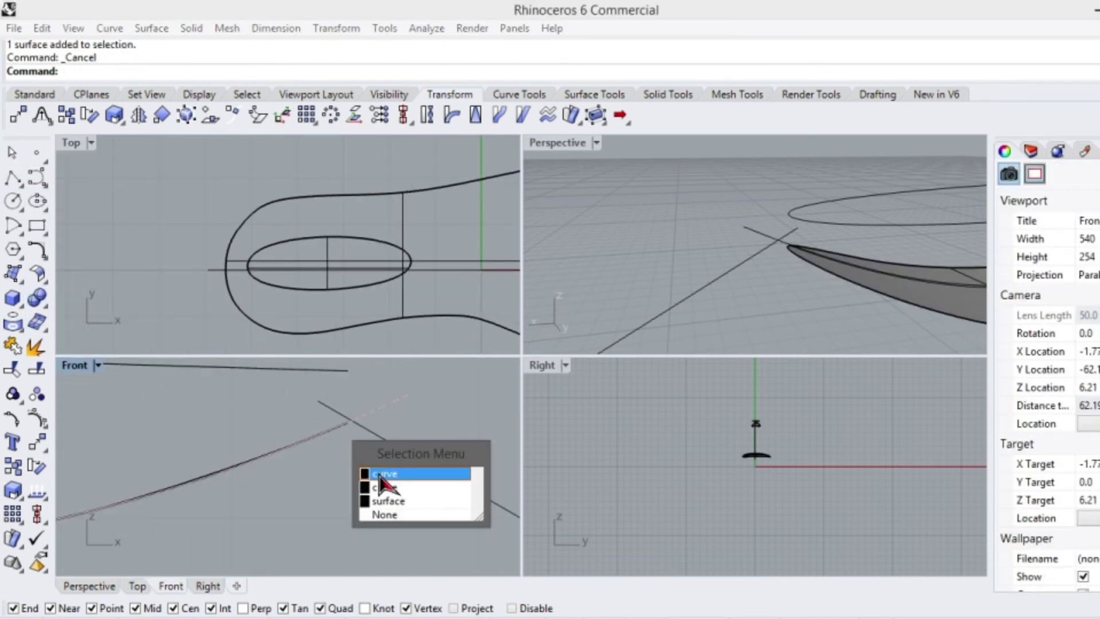
{"action": "left_click", "coordinate": [391, 502]}
{"action": "scroll", "coordinate": [364, 432], "scroll_direction": "up", "scroll_amount": 5}
{"action": "left_click", "coordinate": [449, 408]}
{"action": "scroll", "coordinate": [435, 429], "scroll_direction": "down", "scroll_amount": 5}
{"action": "left_click", "coordinate": [363, 426]}
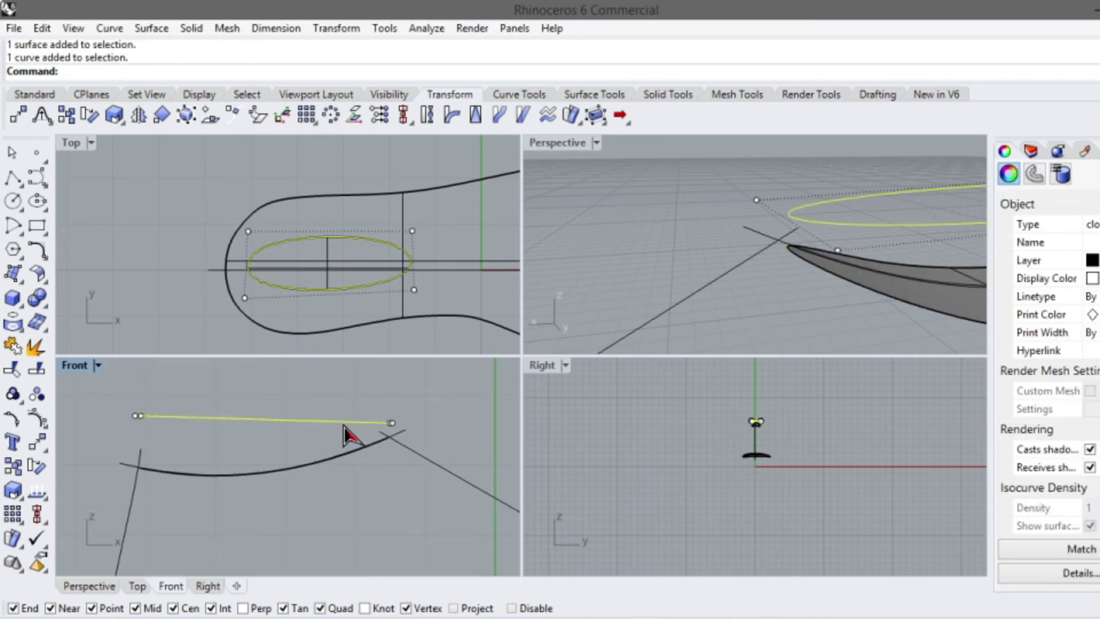
{"action": "key", "text": "Delete"}
Draw a five-point degree 3 curve in the Right view from the sole's negative-Y edge up to the near corner of the ankle opening, bulging outward low down
{"action": "scroll", "coordinate": [356, 432], "scroll_direction": "down", "scroll_amount": 3}
{"action": "scroll", "coordinate": [808, 247], "scroll_direction": "down", "scroll_amount": 5}
{"action": "right_click_drag", "start_coordinate": [808, 252], "coordinate": [709, 267]}
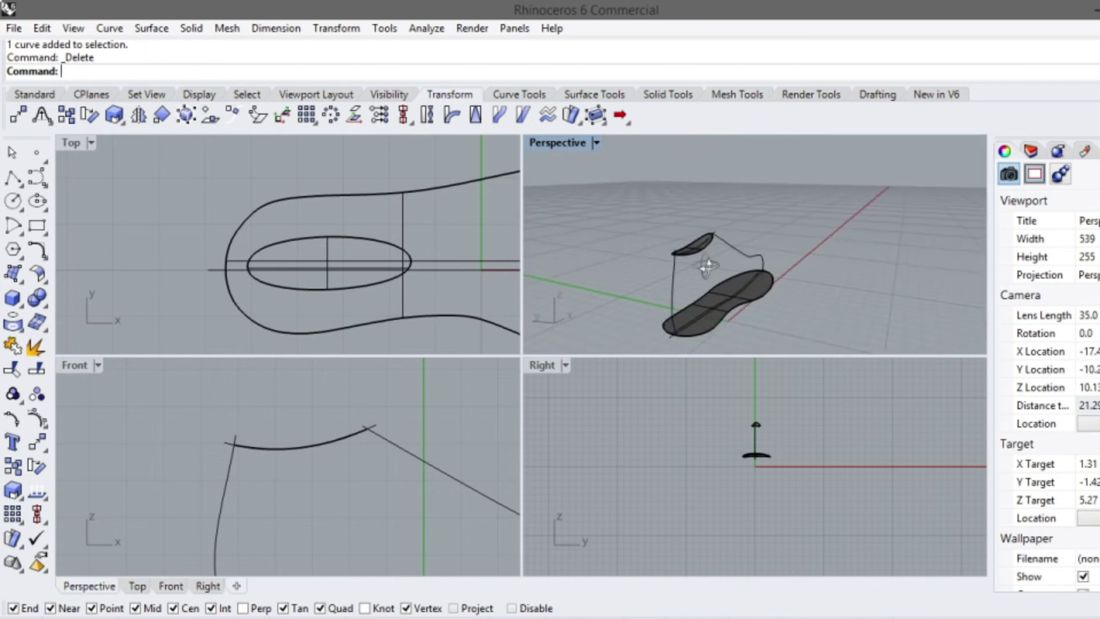
{"action": "scroll", "coordinate": [796, 449], "scroll_direction": "up", "scroll_amount": 6}
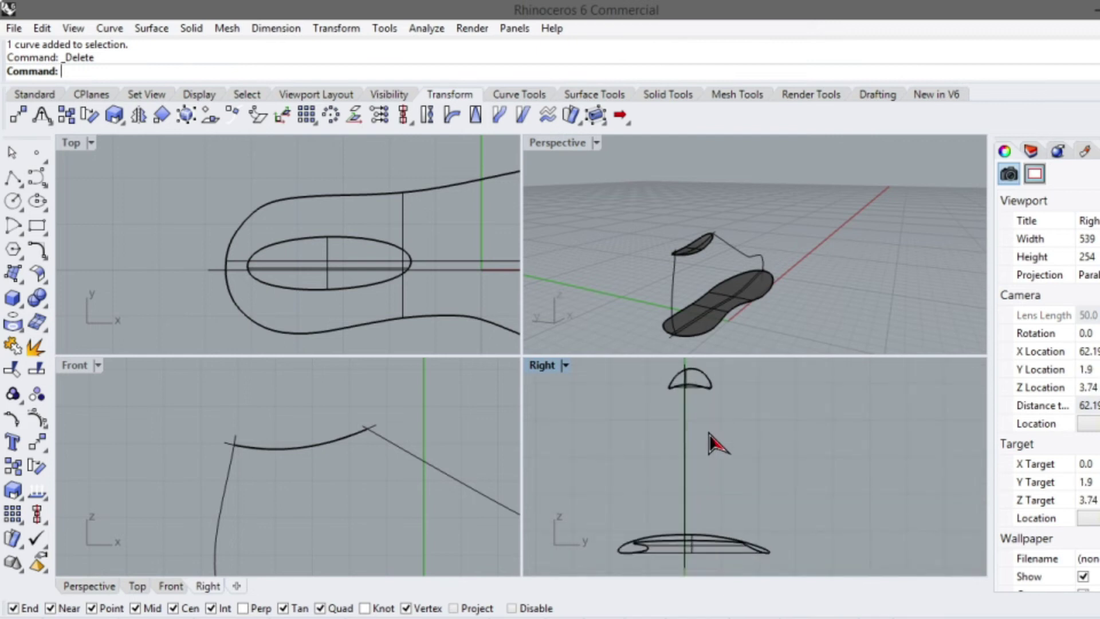
{"action": "double_click", "coordinate": [542, 371]}
{"action": "scroll", "coordinate": [398, 243], "scroll_direction": "down", "scroll_amount": 3}
{"action": "scroll", "coordinate": [351, 243], "scroll_direction": "up", "scroll_amount": 5}
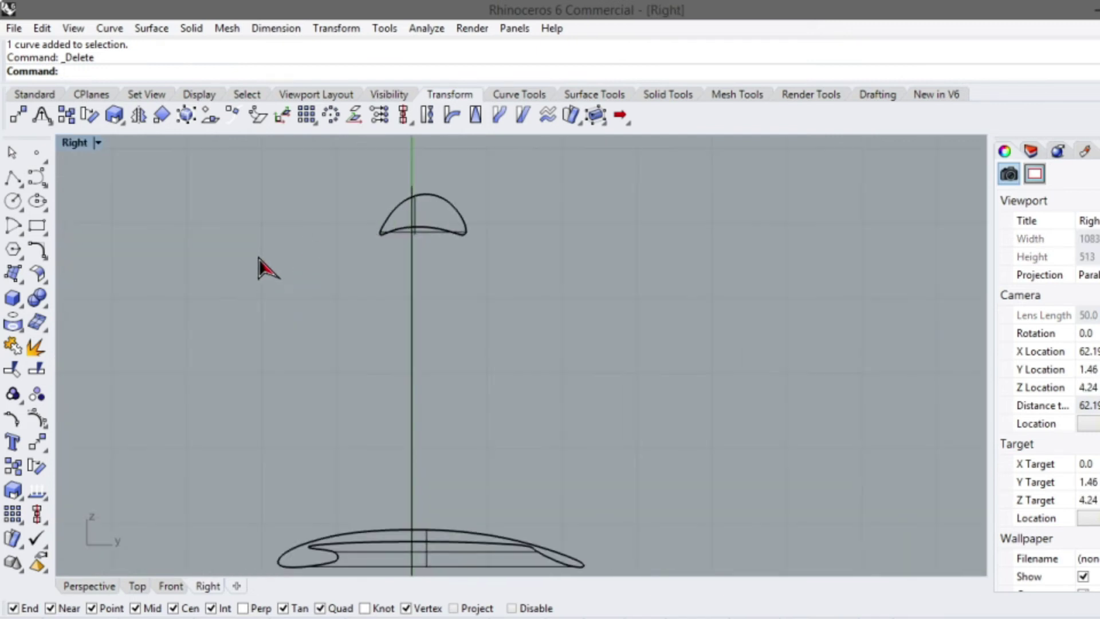
{"action": "left_click", "coordinate": [37, 177]}
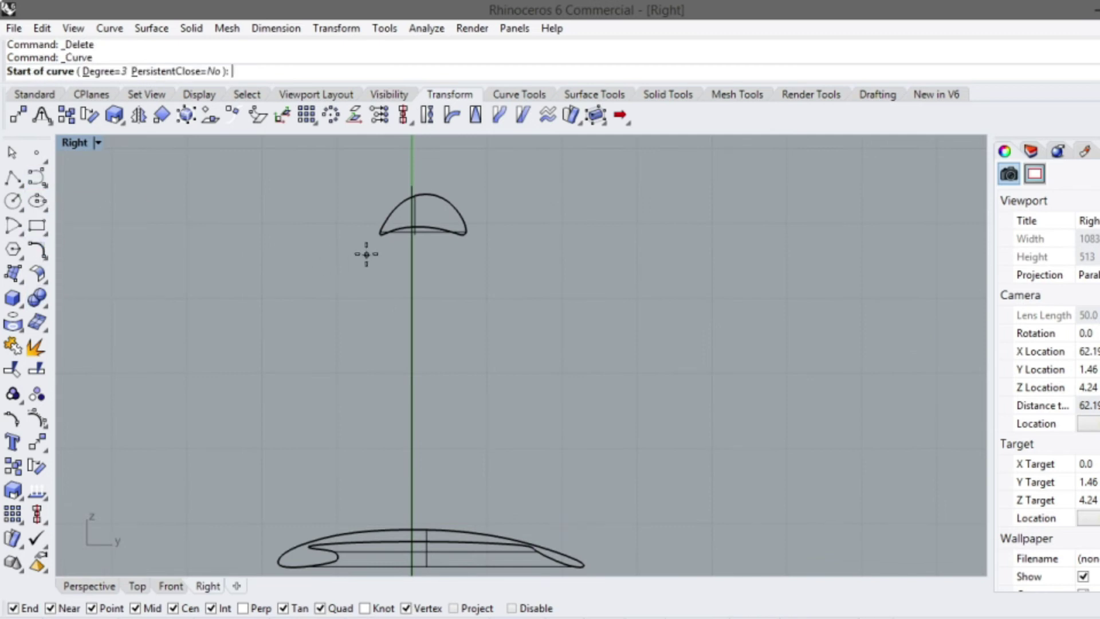
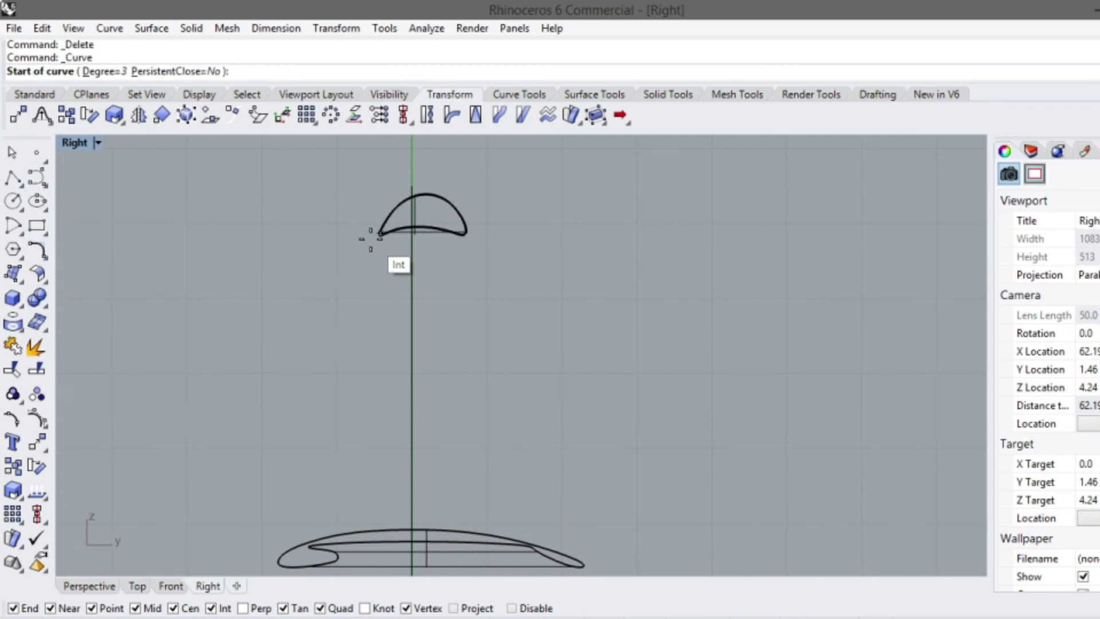
{"action": "left_click", "coordinate": [300, 539]}
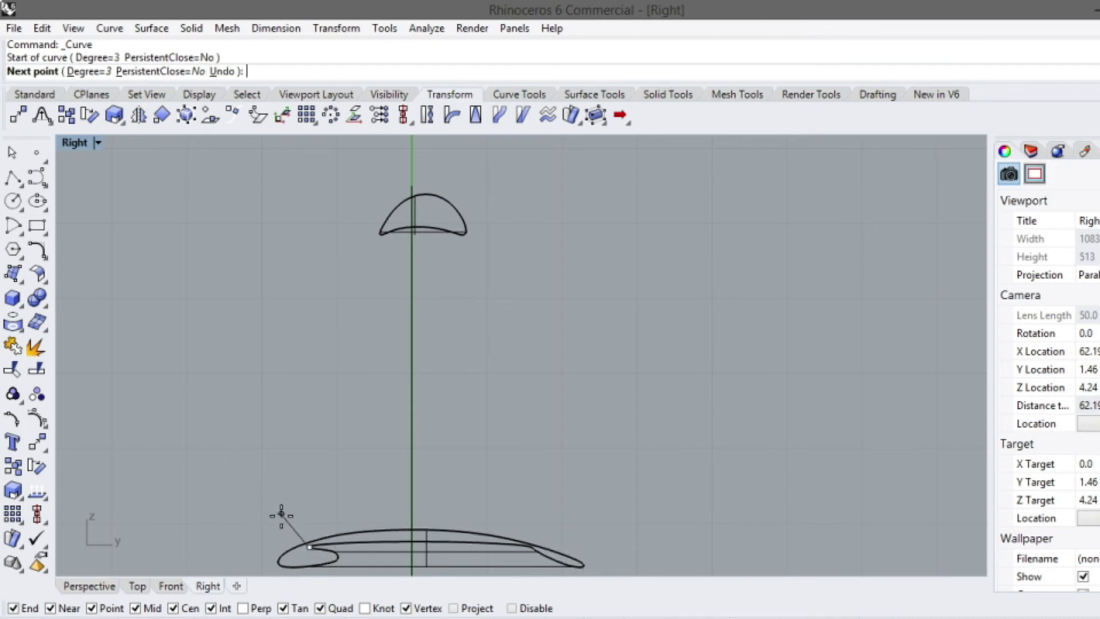
{"action": "left_click", "coordinate": [281, 520]}
{"action": "left_click", "coordinate": [272, 457]}
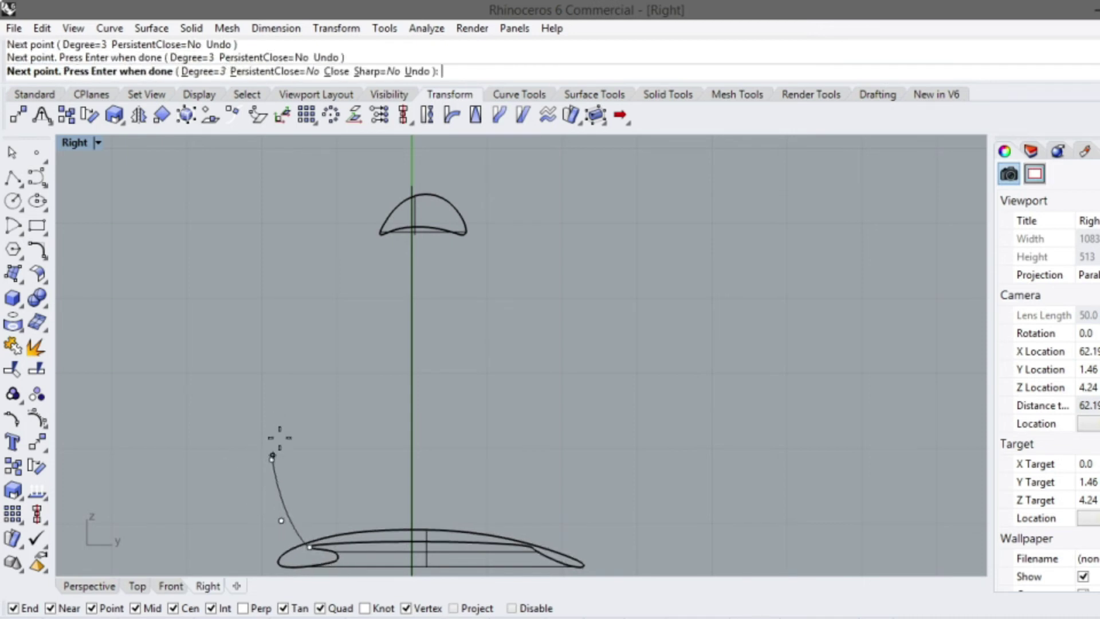
{"action": "left_click", "coordinate": [336, 361]}
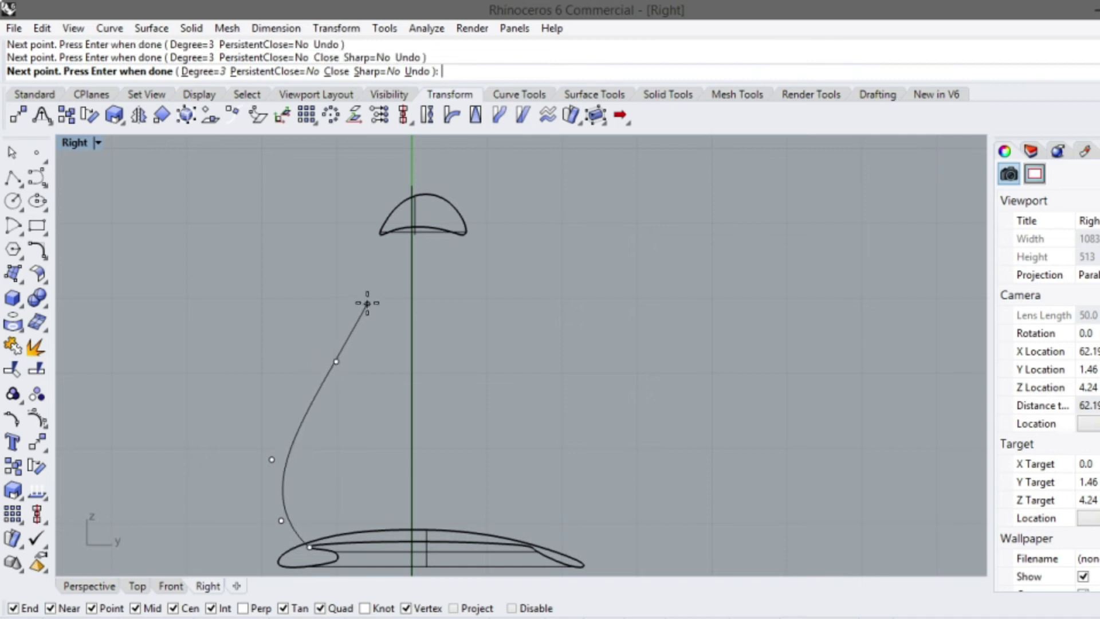
{"action": "left_click", "coordinate": [374, 233]}
{"action": "key", "text": "Return"}
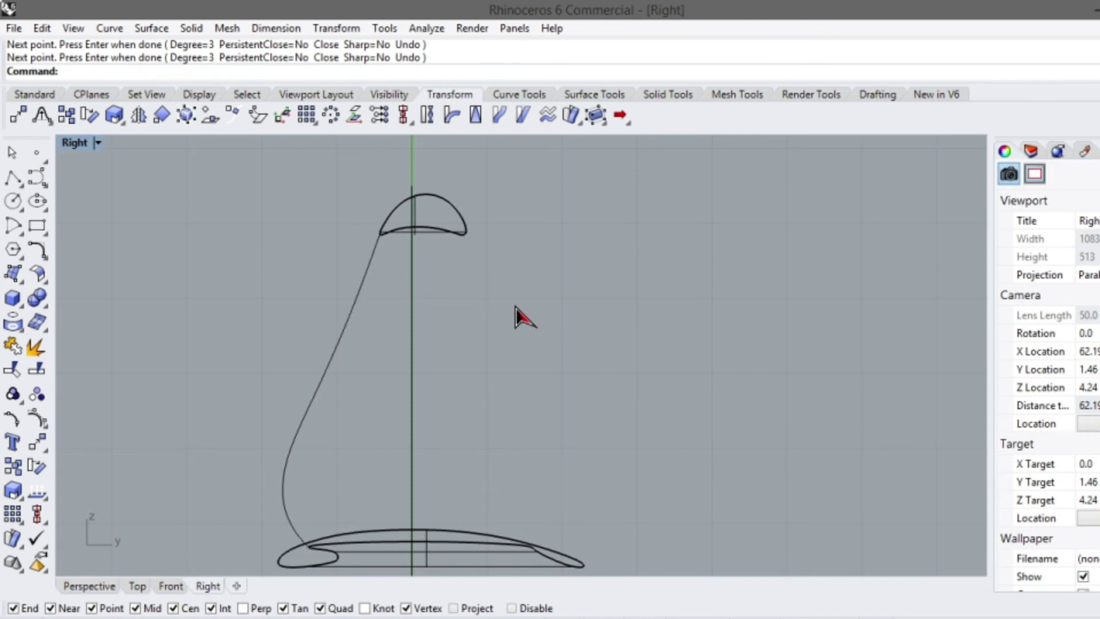
Draw a four-point degree 3 curve in the Right view from the sole's positive-Y edge up to the matching corner of the ankle opening
{"action": "left_click", "coordinate": [37, 178]}
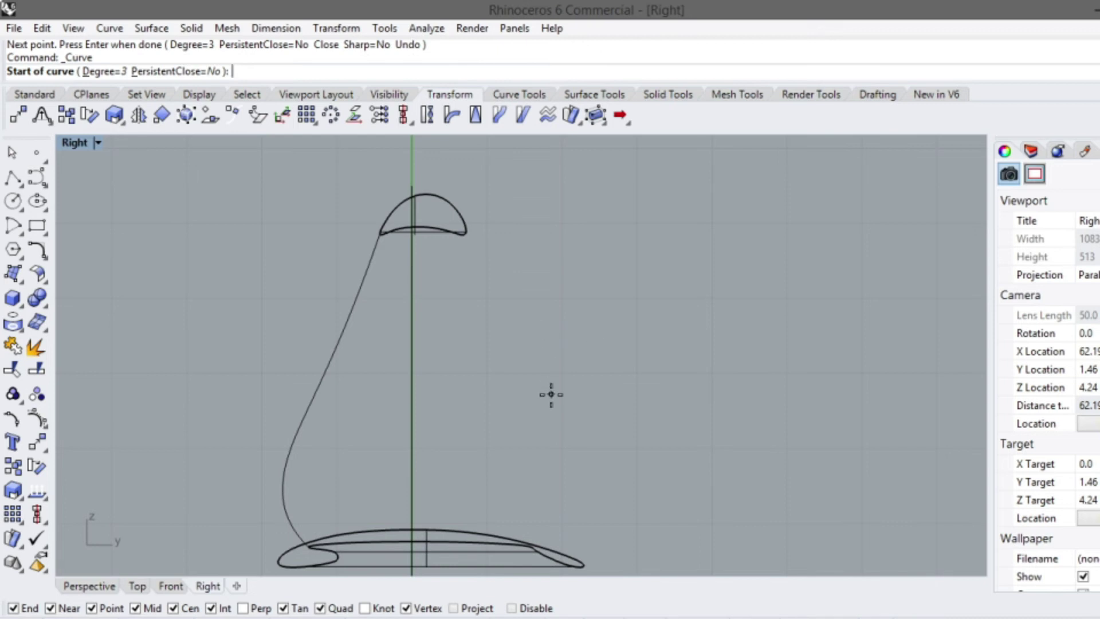
{"action": "left_click", "coordinate": [526, 544]}
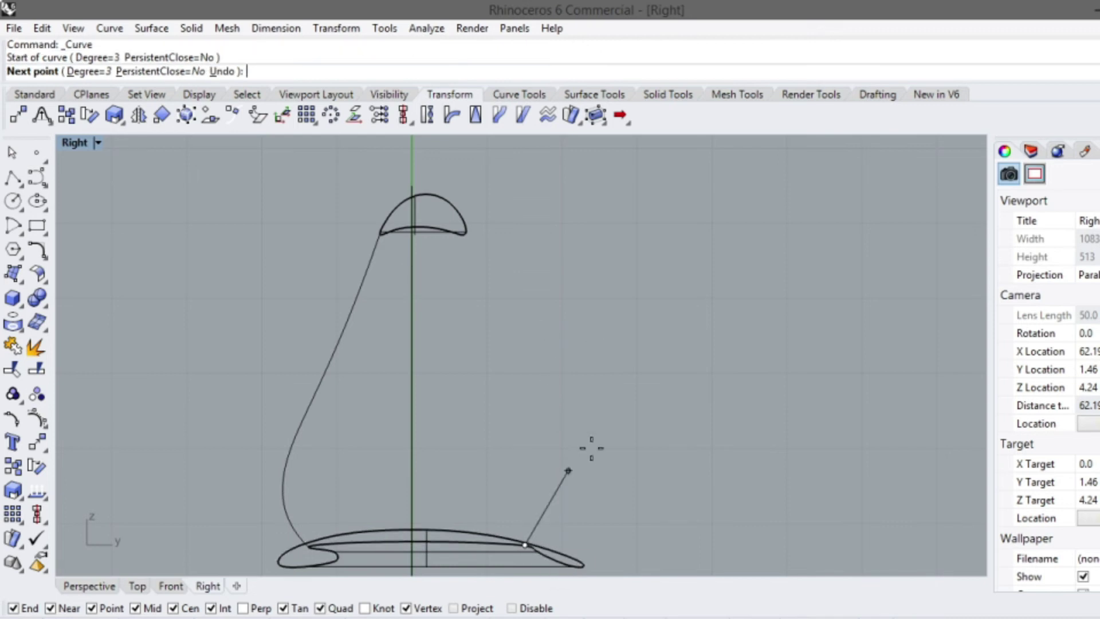
{"action": "left_click", "coordinate": [552, 508]}
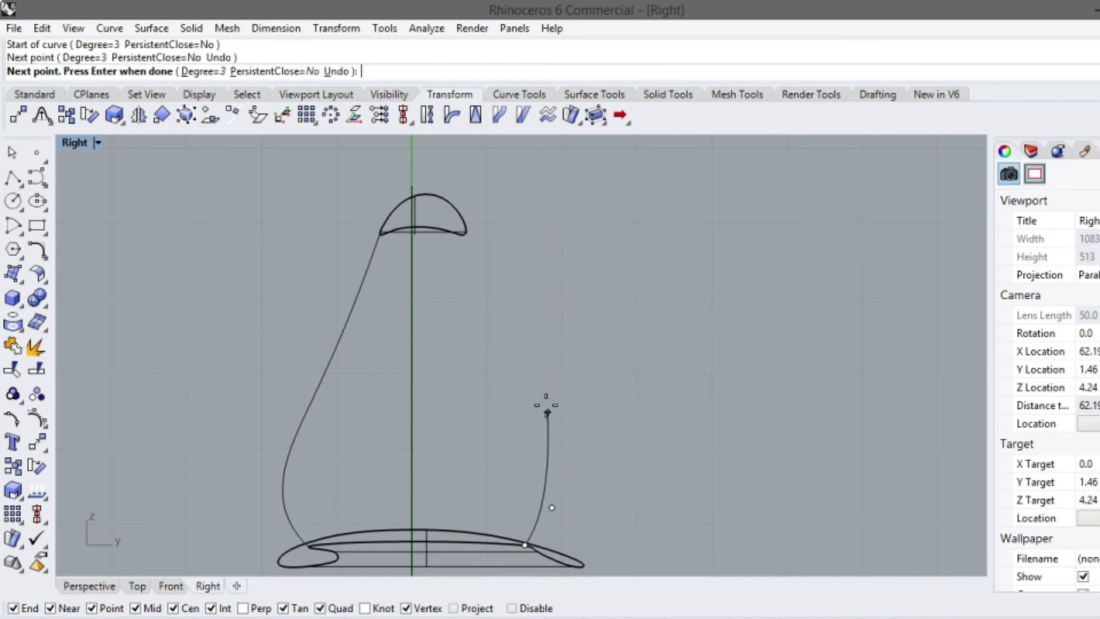
{"action": "left_click", "coordinate": [518, 403]}
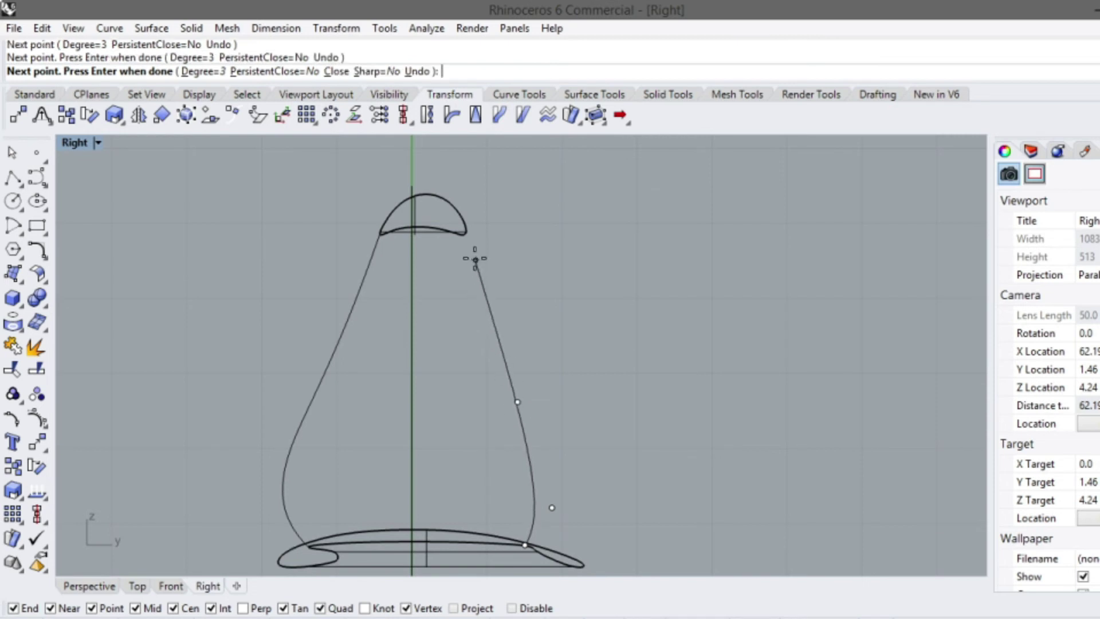
{"action": "left_click", "coordinate": [467, 232]}
{"action": "key", "text": "Return"}
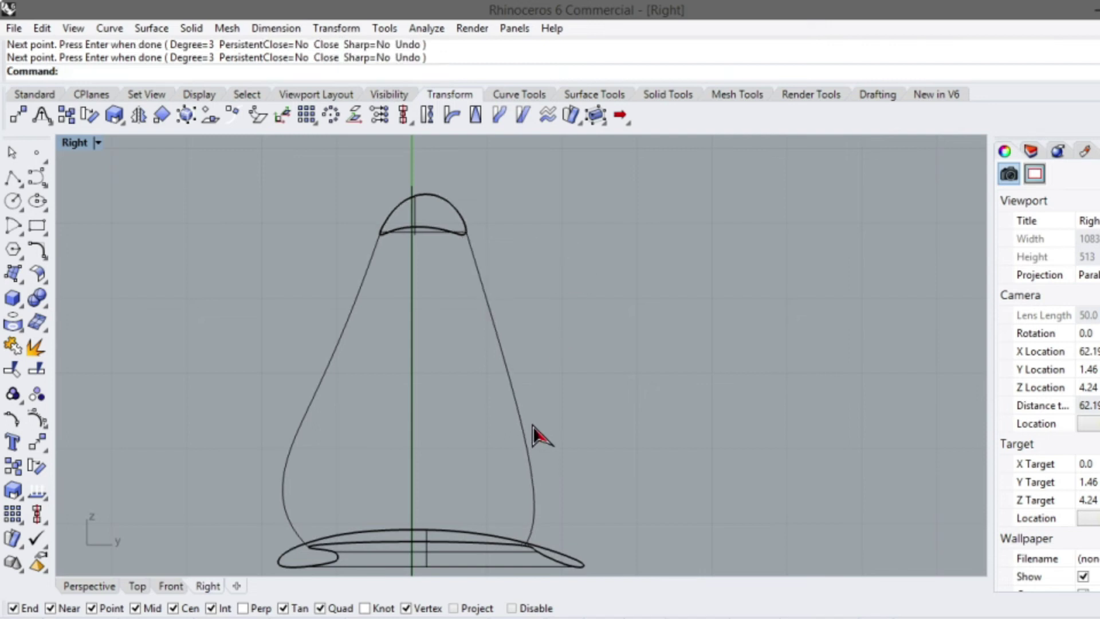
Move the lower control point of the positive-Y side curve outward in the Right view to widen its bulge near the sole
{"action": "left_click", "coordinate": [12, 152]}
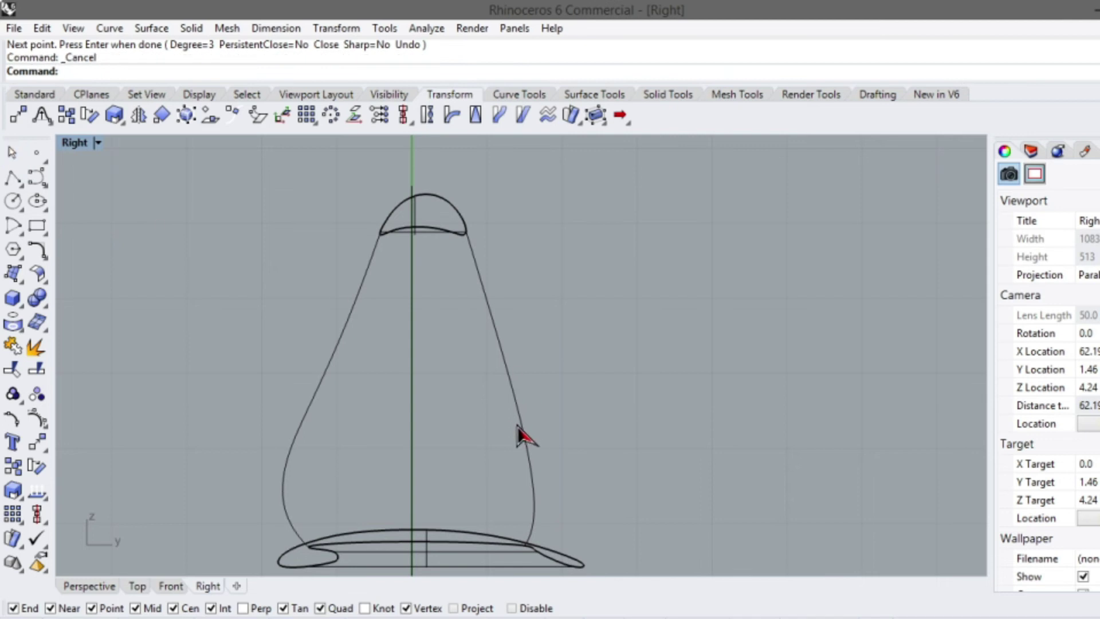
{"action": "left_click", "coordinate": [522, 434]}
{"action": "scroll", "coordinate": [552, 516], "scroll_direction": "up", "scroll_amount": 3}
{"action": "left_click", "coordinate": [550, 502]}
{"action": "left_click_drag", "start_coordinate": [550, 502], "coordinate": [590, 485]}
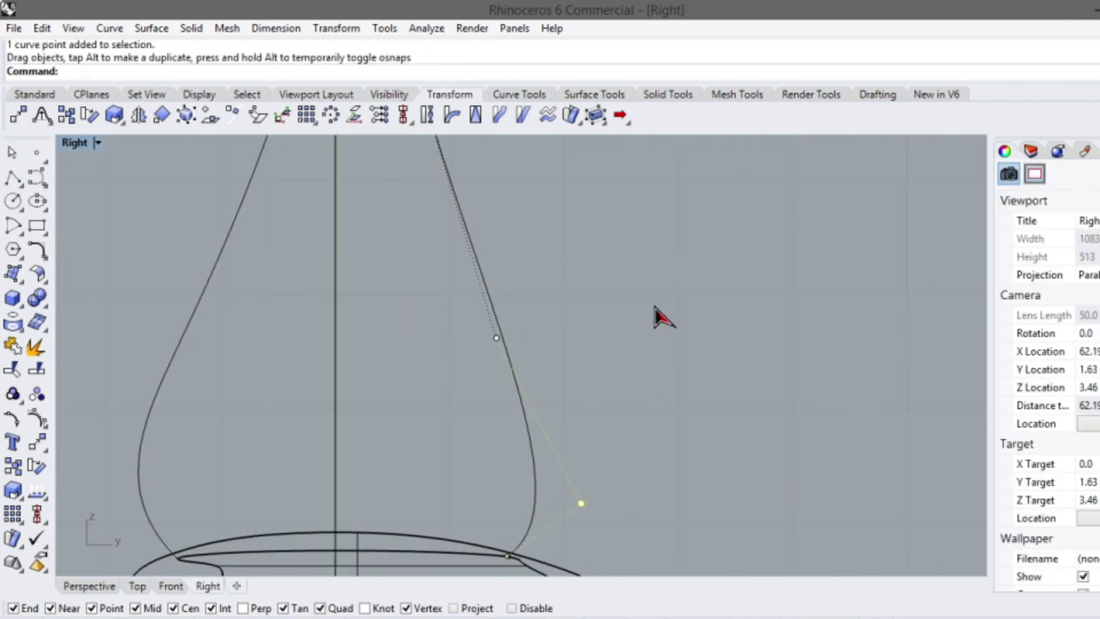
{"action": "scroll", "coordinate": [636, 444], "scroll_direction": "down", "scroll_amount": 2}
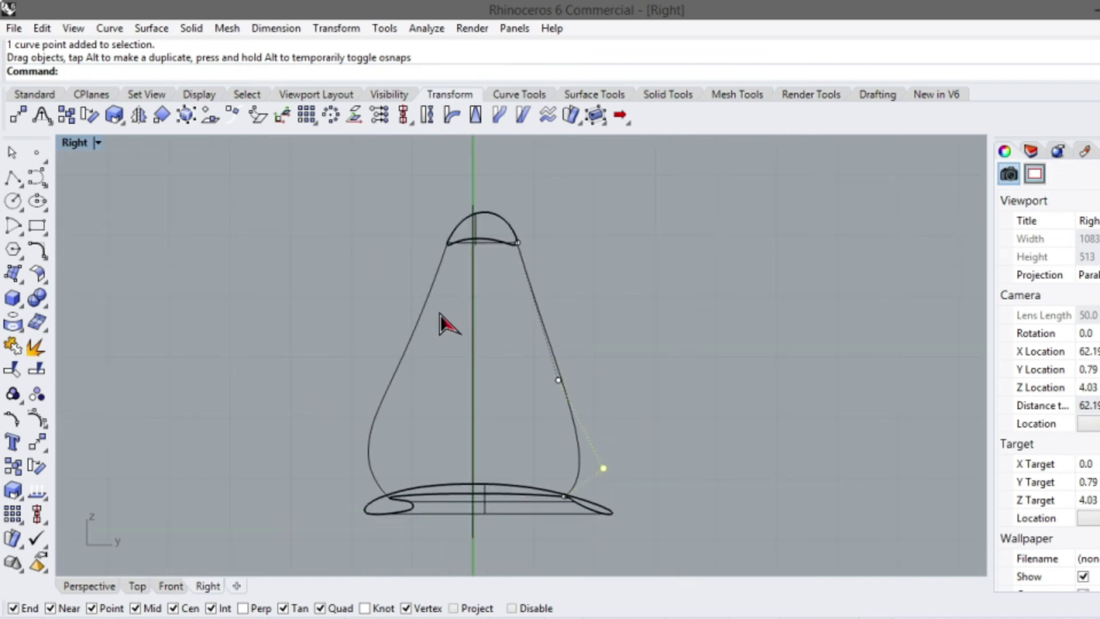
Move the middle control point of the negative-Y side curve slightly inward and up to straighten its bulge
{"action": "scroll", "coordinate": [439, 327], "scroll_direction": "up", "scroll_amount": 2}
{"action": "left_click", "coordinate": [356, 479]}
{"action": "scroll", "coordinate": [357, 504], "scroll_direction": "up", "scroll_amount": 3}
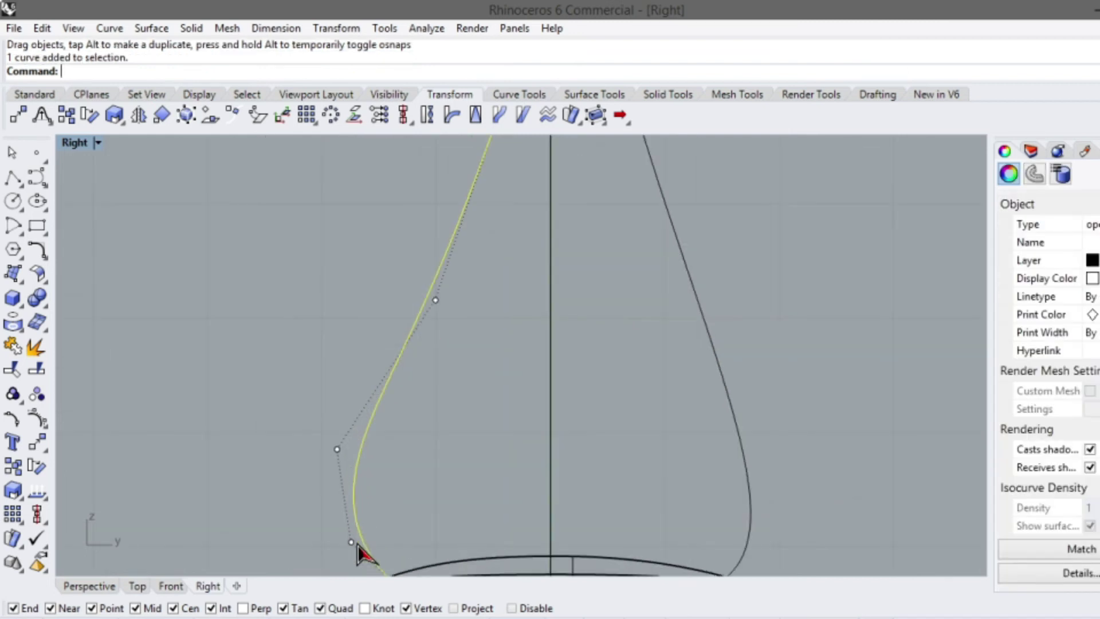
{"action": "left_click", "coordinate": [339, 456]}
{"action": "left_click", "coordinate": [356, 461]}
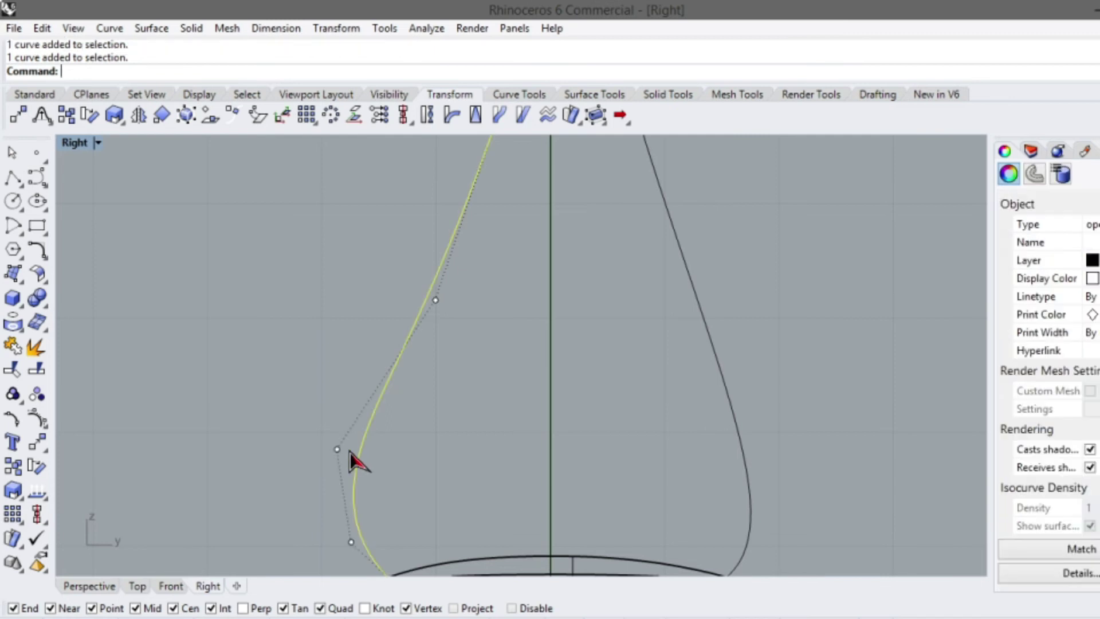
{"action": "left_click_drag", "start_coordinate": [338, 450], "coordinate": [371, 435]}
{"action": "scroll", "coordinate": [373, 437], "scroll_direction": "down", "scroll_amount": 4}
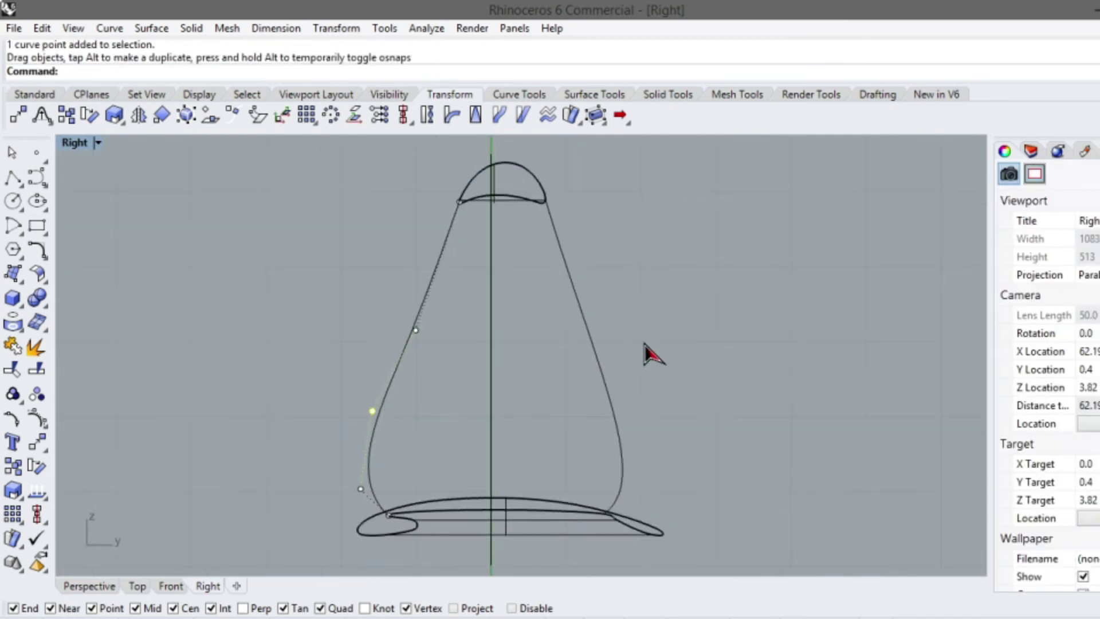
Move the three middle control points of the negative-Y side curve together toward the heel in the Front view, in line with its end points
{"action": "double_click", "coordinate": [69, 142]}
{"action": "mouse_move", "coordinate": [679, 276]}
{"action": "right_mouse_down"}
{"action": "mouse_move", "coordinate": [779, 269]}
{"action": "mouse_move", "coordinate": [685, 264]}
{"action": "right_mouse_up"}
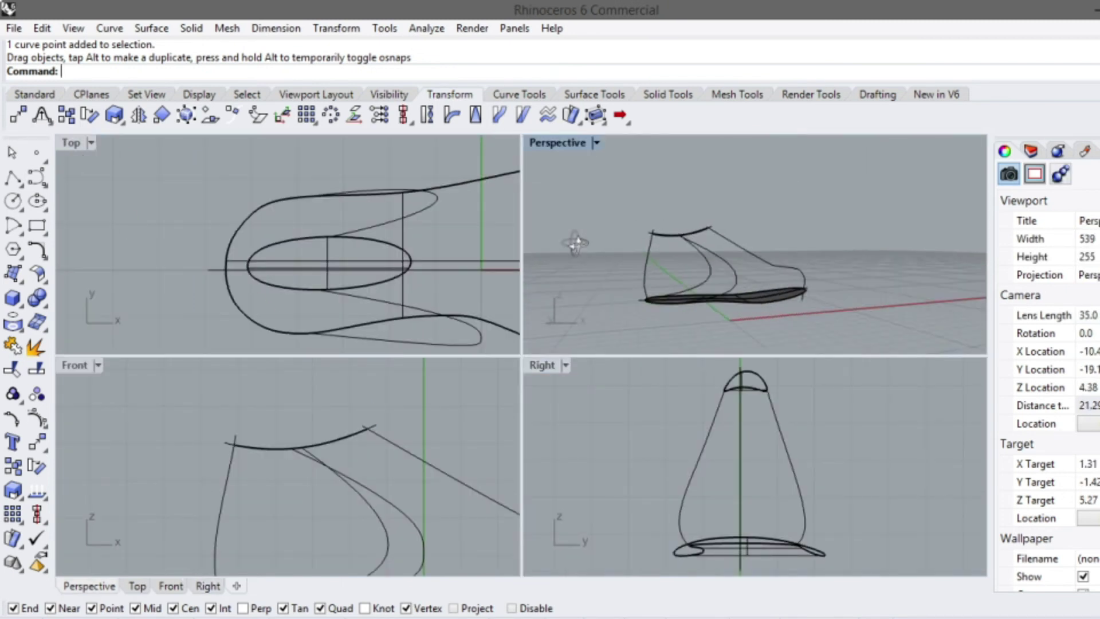
{"action": "scroll", "coordinate": [385, 418], "scroll_direction": "down", "scroll_amount": 4}
{"action": "scroll", "coordinate": [379, 506], "scroll_direction": "up", "scroll_amount": 3}
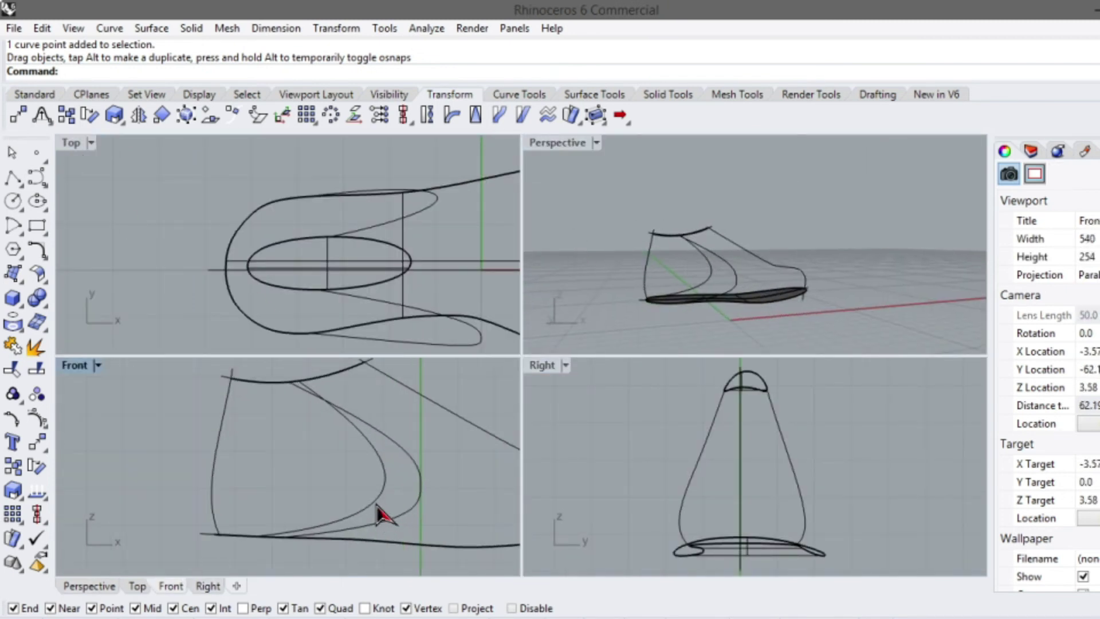
{"action": "left_click", "coordinate": [420, 484]}
{"action": "key", "text": "Escape"}
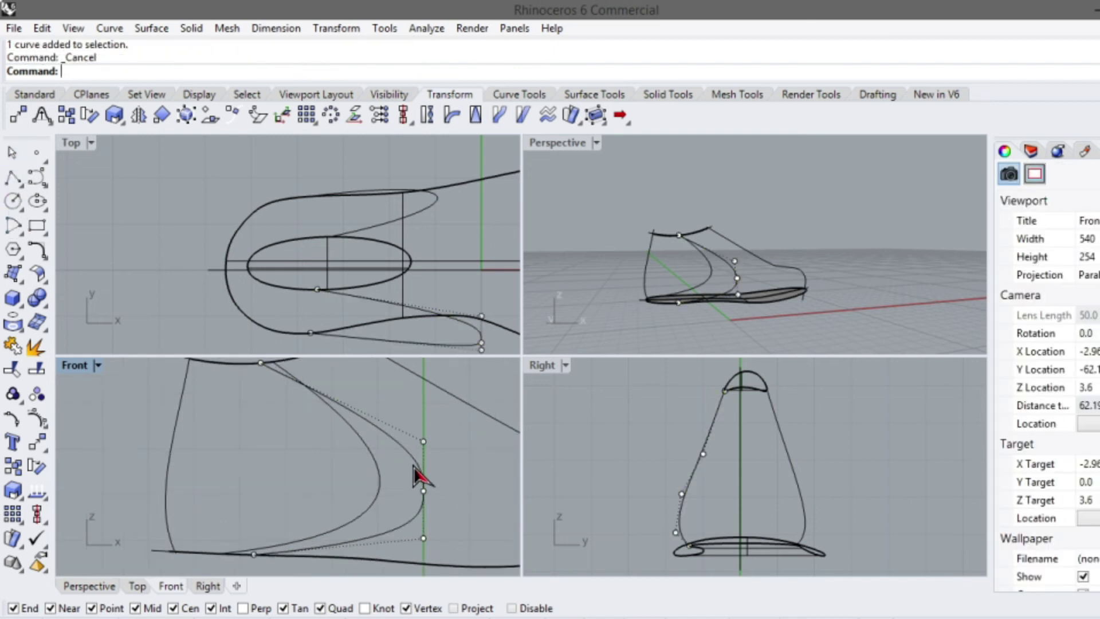
{"action": "left_click", "coordinate": [424, 442], "text": "shift"}
{"action": "left_click", "coordinate": [424, 491], "text": "shift"}
{"action": "left_click", "coordinate": [424, 539], "text": "shift"}
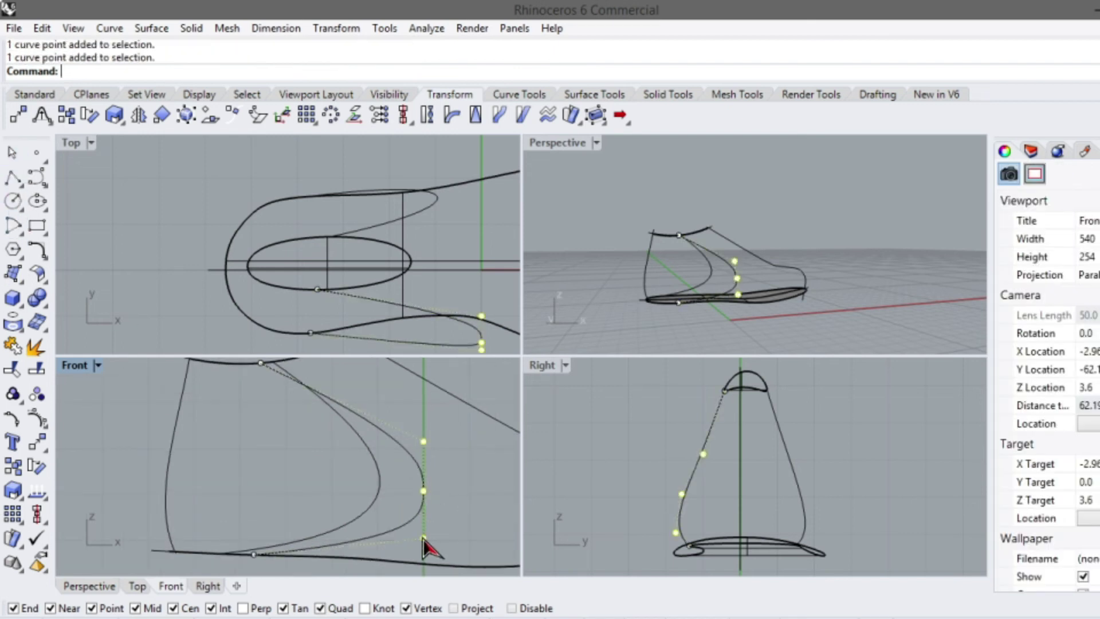
{"action": "left_click_drag", "start_coordinate": [425, 446], "coordinate": [255, 423]}
{"action": "key", "text": "Escape"}
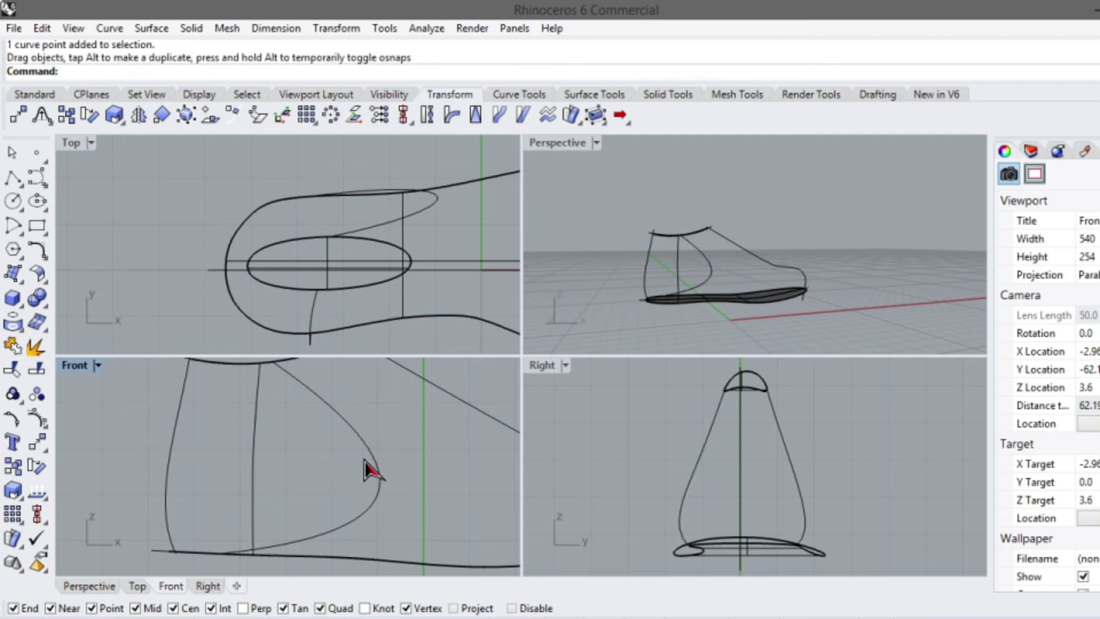
Move the two middle control points of the positive-Y side curve toward the heel in the Front view, directly below its upper end
{"action": "left_click", "coordinate": [376, 464]}
{"action": "left_click", "coordinate": [423, 466]}
{"action": "left_click", "coordinate": [425, 534], "text": "shift"}
{"action": "left_click_drag", "start_coordinate": [423, 466], "coordinate": [277, 442]}
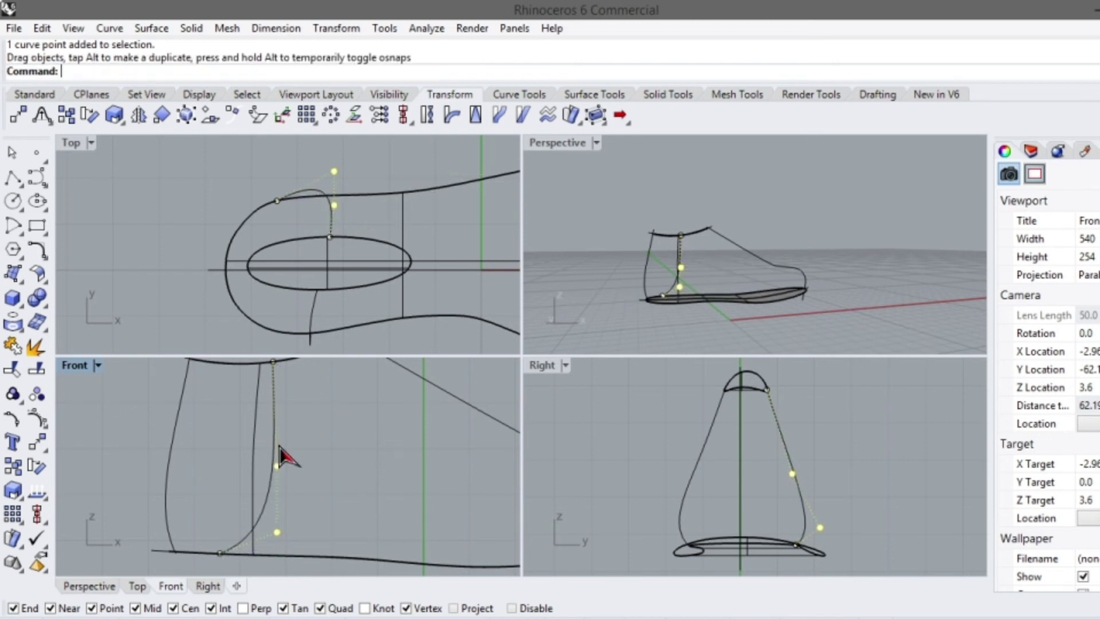
Move the lower end point of the positive-Y side curve forward onto the sole in the Front view, beneath its other control points
{"action": "left_click", "coordinate": [222, 553]}
{"action": "scroll", "coordinate": [221, 554], "scroll_direction": "up", "scroll_amount": 3}
{"action": "left_click_drag", "start_coordinate": [222, 553], "coordinate": [286, 553]}
{"action": "scroll", "coordinate": [320, 516], "scroll_direction": "up", "scroll_amount": 3}
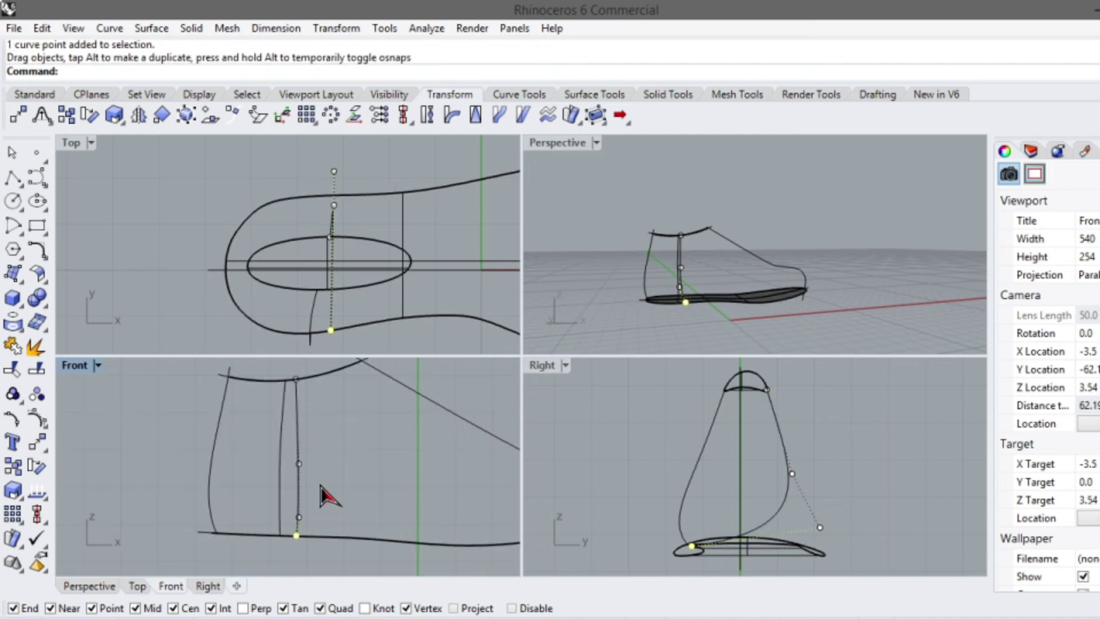
Shift the upper middle control point of the positive-Y side curve slightly toward the heel in the Front view
{"action": "left_click", "coordinate": [290, 469]}
{"action": "scroll", "coordinate": [290, 472], "scroll_direction": "up", "scroll_amount": 2}
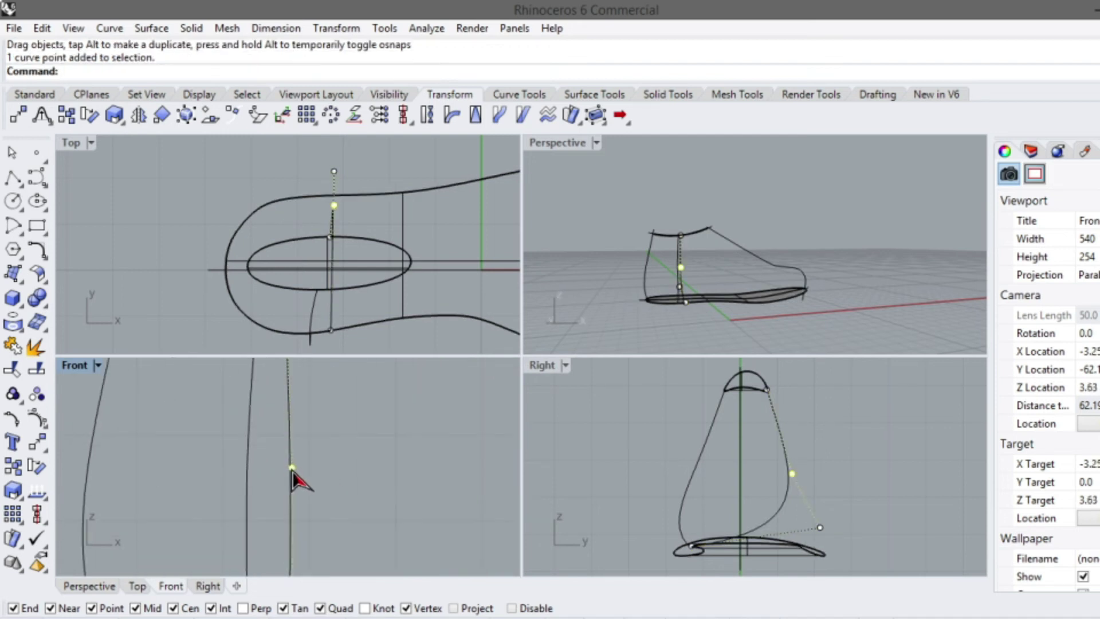
{"action": "left_click", "coordinate": [287, 476]}
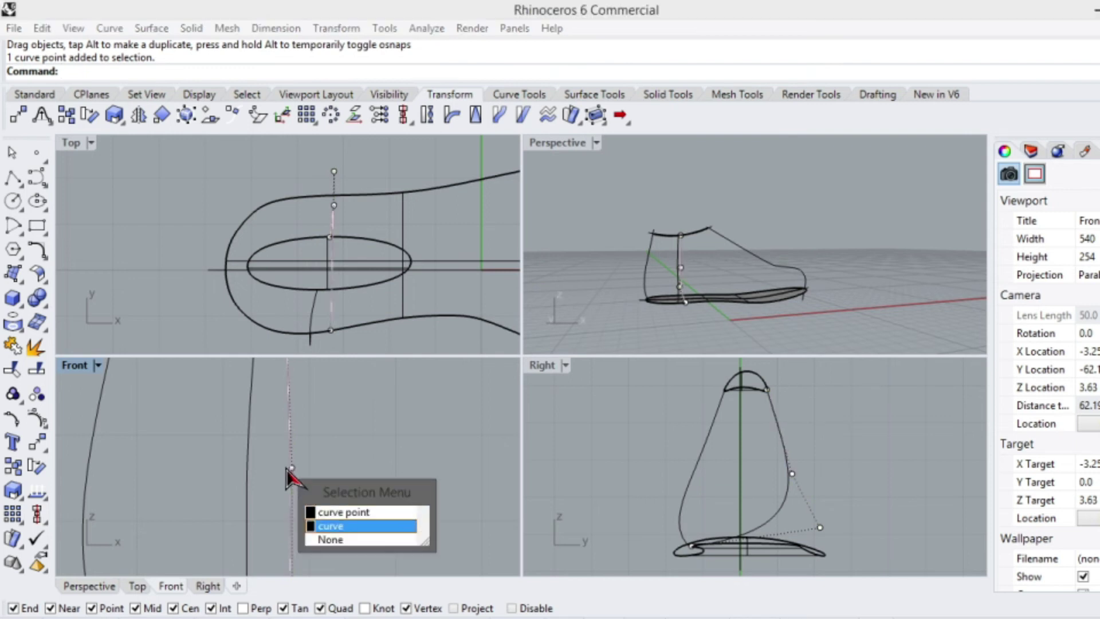
{"action": "left_click", "coordinate": [341, 512]}
{"action": "scroll", "coordinate": [309, 490], "scroll_direction": "up", "scroll_amount": 2}
{"action": "left_click_drag", "start_coordinate": [281, 465], "coordinate": [267, 460]}
{"action": "scroll", "coordinate": [331, 479], "scroll_direction": "down", "scroll_amount": 3}
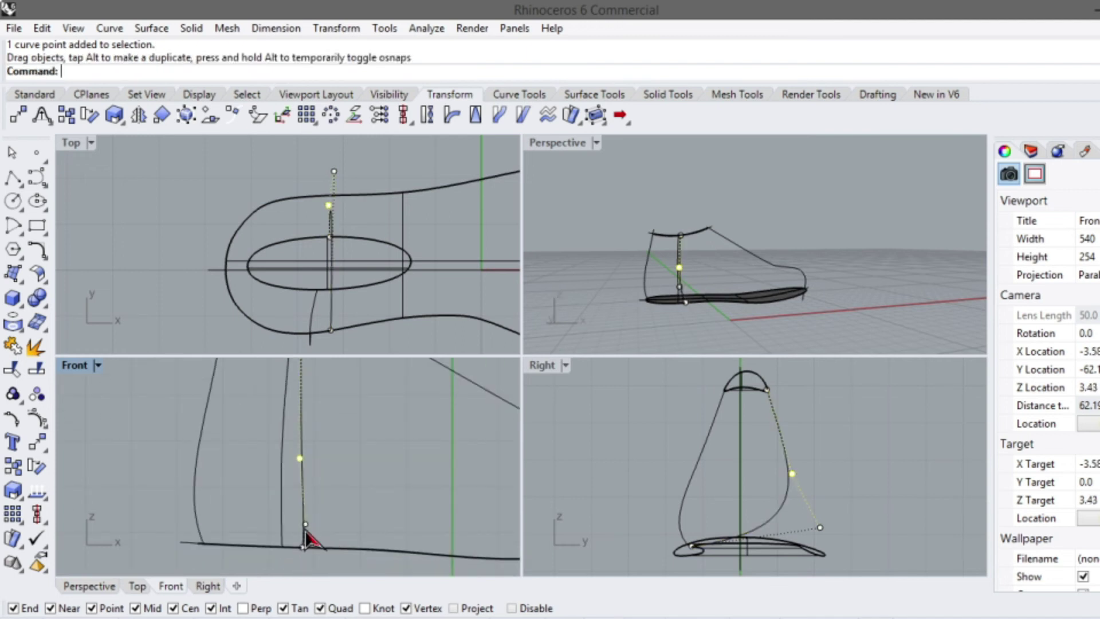
Move the lower middle control point of the positive-Y side curve toward the heel in the Front view, in line with its other points
{"action": "scroll", "coordinate": [309, 530], "scroll_direction": "up", "scroll_amount": 2}
{"action": "left_click", "coordinate": [312, 526]}
{"action": "left_click_drag", "start_coordinate": [301, 525], "coordinate": [290, 531]}
{"action": "scroll", "coordinate": [319, 498], "scroll_direction": "down", "scroll_amount": 2}
{"action": "scroll", "coordinate": [315, 498], "scroll_direction": "down", "scroll_amount": 2}
{"action": "key", "text": "Escape"}
Move the lower end point of the positive-Y side curve across to the positive-Y edge of the sole in the Right view
{"action": "left_click", "coordinate": [783, 507]}
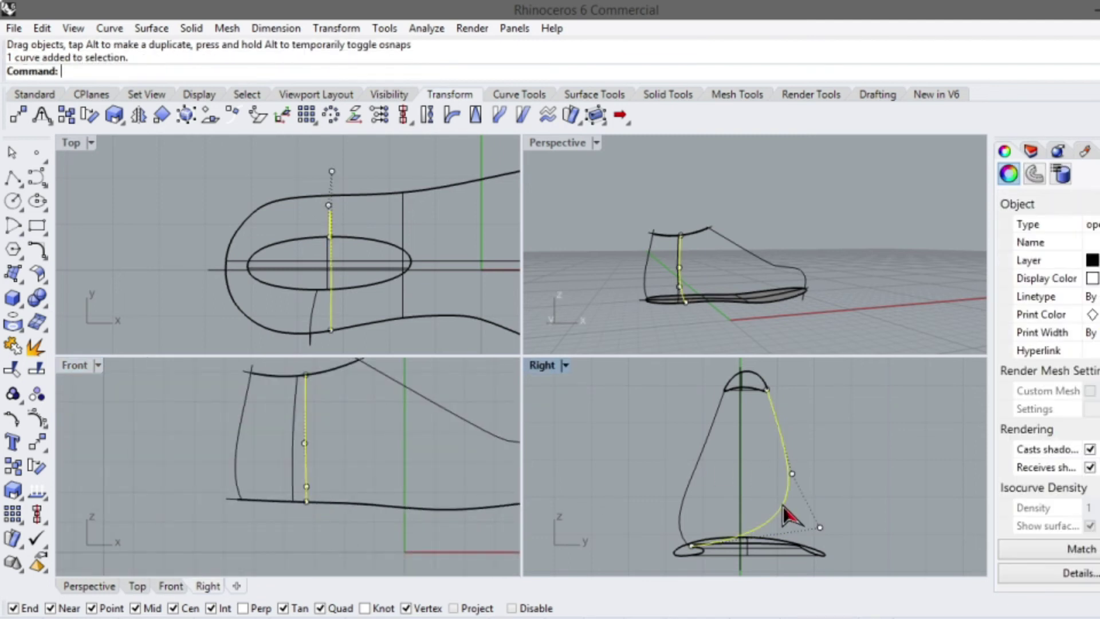
{"action": "scroll", "coordinate": [783, 560], "scroll_direction": "up", "scroll_amount": 2}
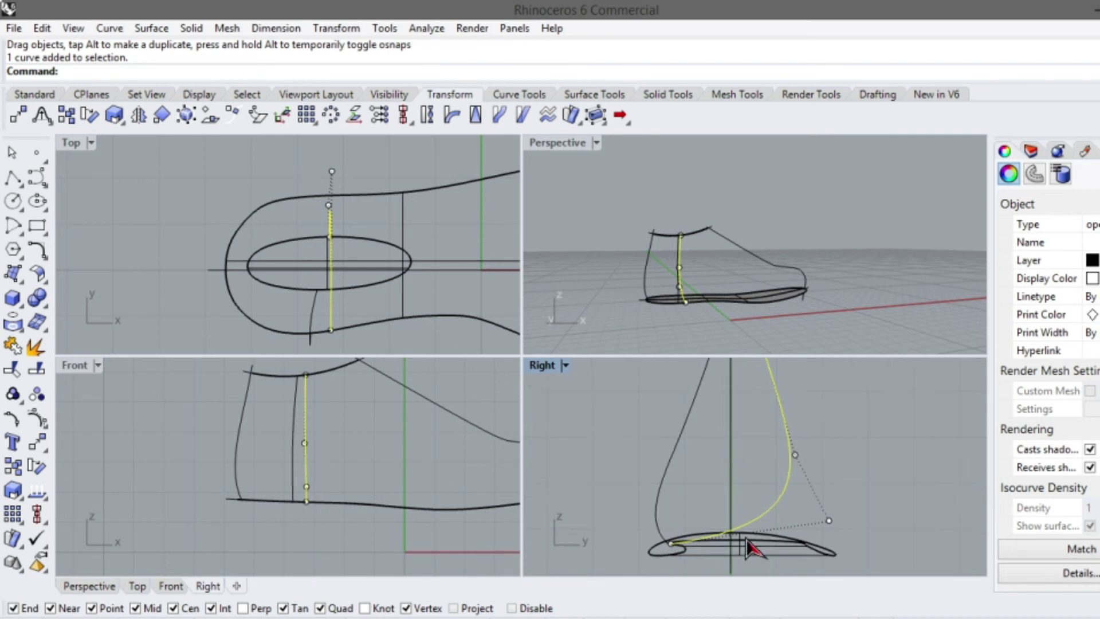
{"action": "right_click_drag", "start_coordinate": [940, 549], "coordinate": [877, 512]}
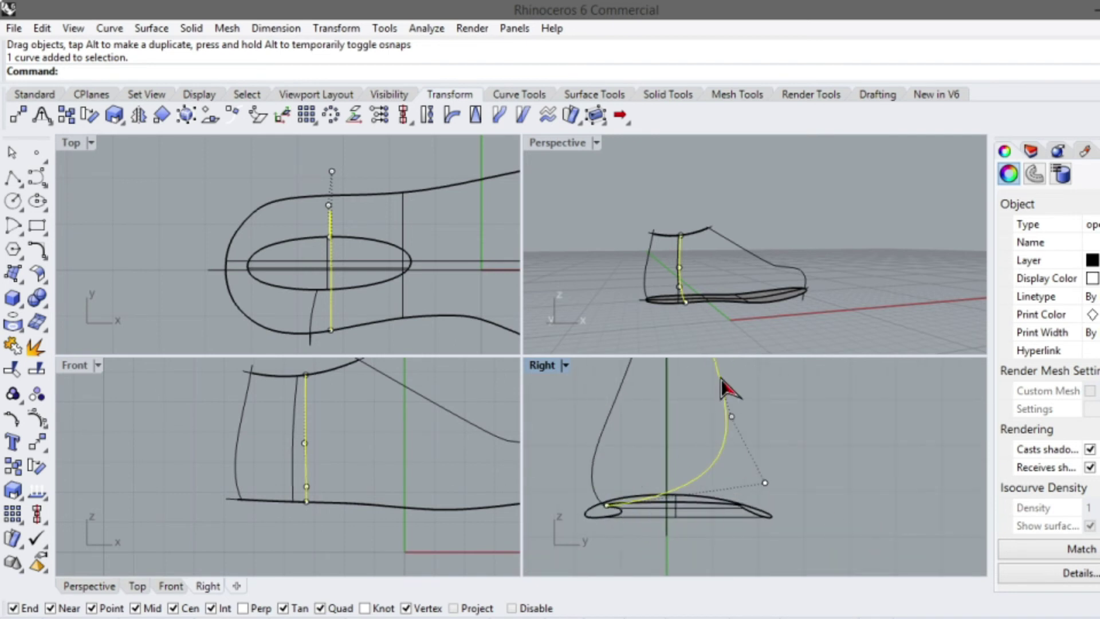
{"action": "left_click_drag", "start_coordinate": [608, 509], "coordinate": [745, 514]}
{"action": "left_click", "coordinate": [783, 478]}
Examine the shape of both side curves from behind the heel in the Perspective view and in the Right view
{"action": "right_click_drag", "start_coordinate": [705, 277], "coordinate": [788, 302]}
{"action": "scroll", "coordinate": [706, 492], "scroll_direction": "down", "scroll_amount": 2}
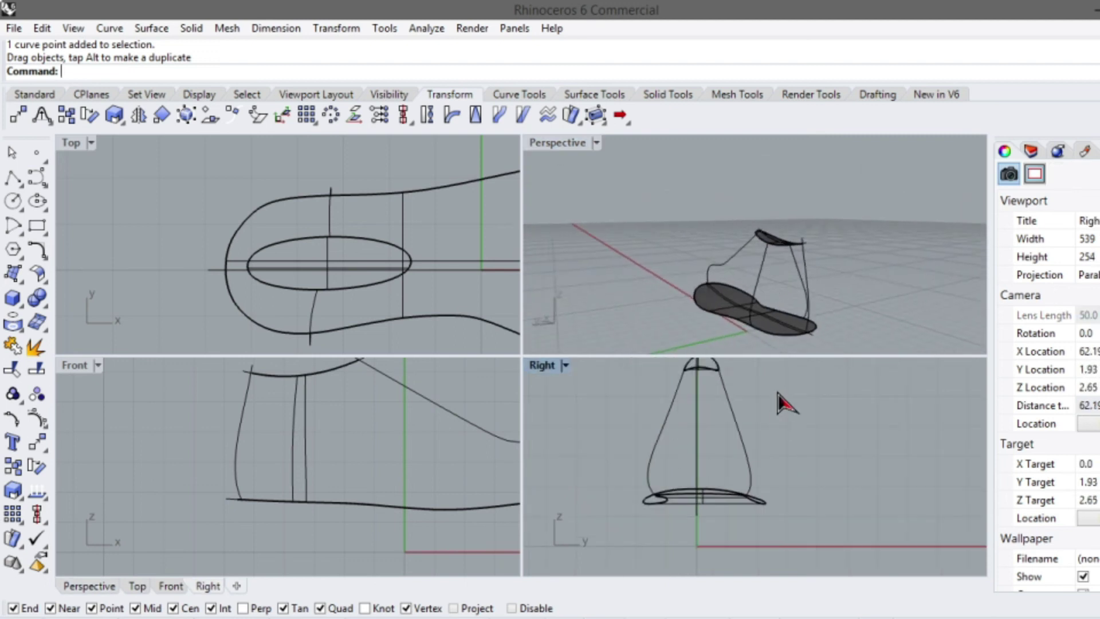
{"action": "scroll", "coordinate": [798, 301], "scroll_direction": "up", "scroll_amount": 2}
{"action": "double_click", "coordinate": [575, 146]}
{"action": "right_click_drag", "start_coordinate": [579, 363], "coordinate": [388, 374]}
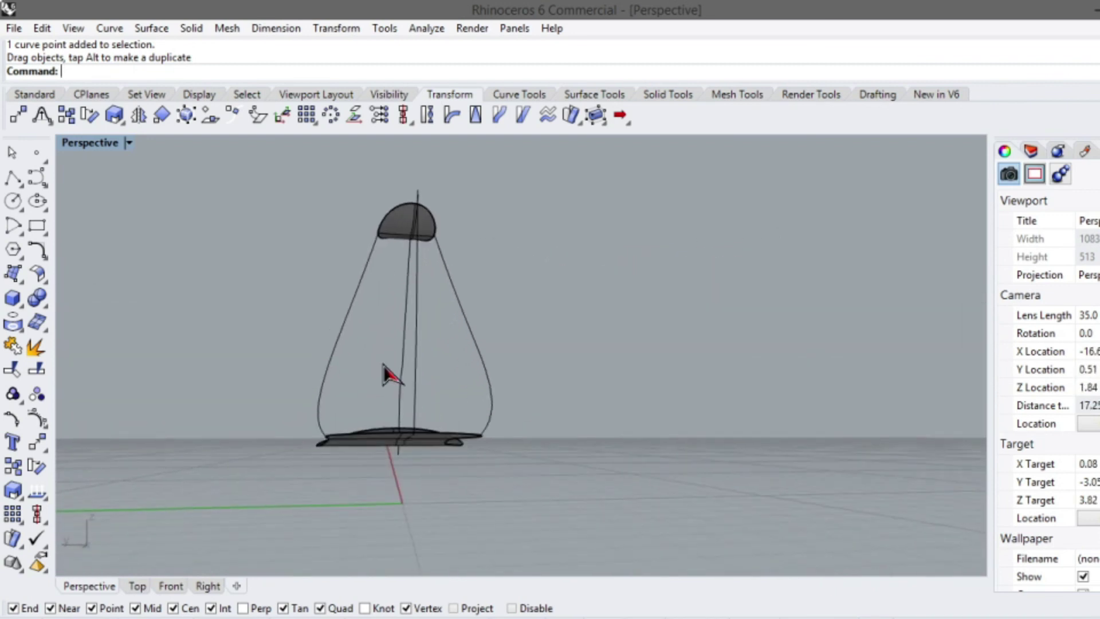
{"action": "double_click", "coordinate": [95, 148]}
{"action": "scroll", "coordinate": [728, 449], "scroll_direction": "up", "scroll_amount": 4}
{"action": "right_click_drag", "start_coordinate": [767, 445], "coordinate": [761, 486]}
{"action": "scroll", "coordinate": [761, 486], "scroll_direction": "down", "scroll_amount": 3}
{"action": "scroll", "coordinate": [317, 423], "scroll_direction": "down", "scroll_amount": 2}
{"action": "scroll", "coordinate": [305, 434], "scroll_direction": "up", "scroll_amount": 5}
{"action": "scroll", "coordinate": [338, 473], "scroll_direction": "down", "scroll_amount": 2}
{"action": "scroll", "coordinate": [690, 507], "scroll_direction": "down", "scroll_amount": 2}
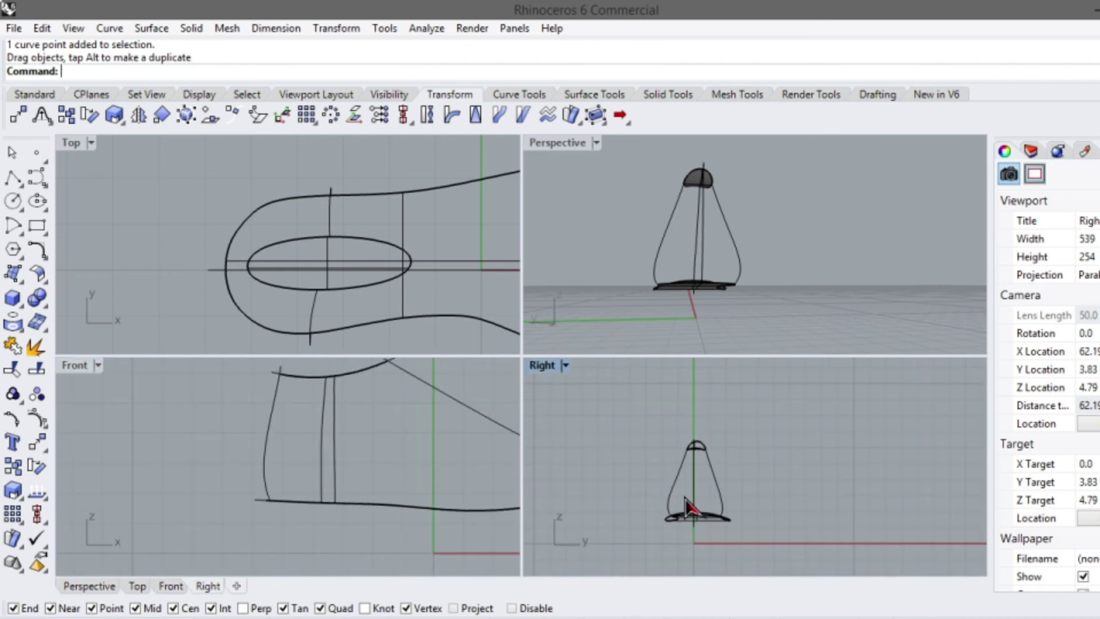
Move the upper middle control point of the positive-Y side curve inward toward the centre line in the enlarged Right view
{"action": "double_click", "coordinate": [542, 367]}
{"action": "scroll", "coordinate": [452, 454], "scroll_direction": "up", "scroll_amount": 2}
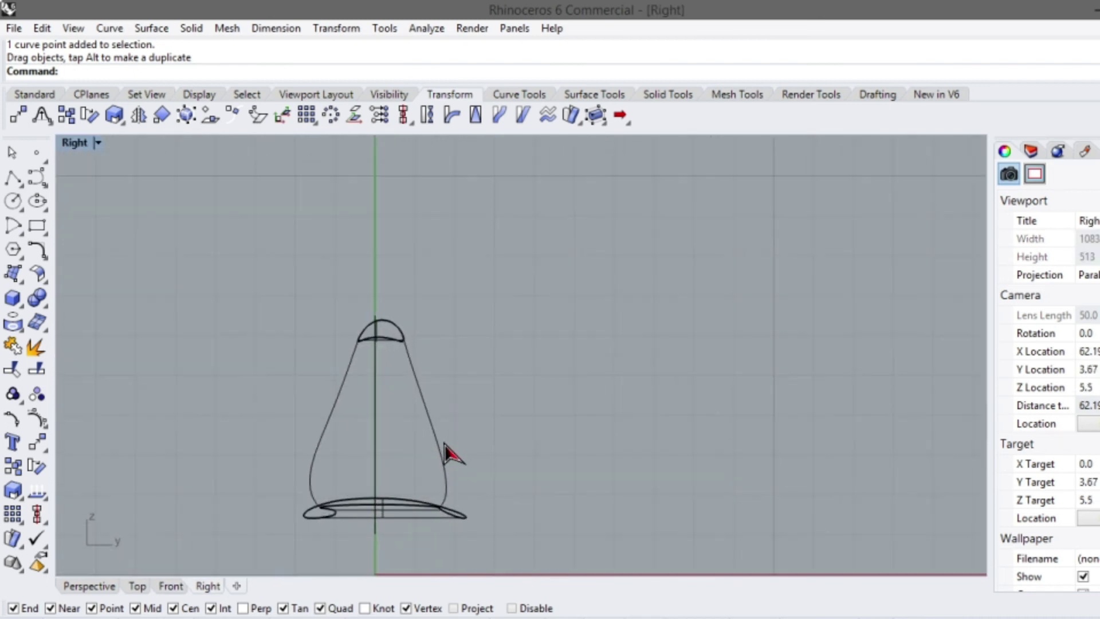
{"action": "left_click", "coordinate": [441, 444]}
{"action": "scroll", "coordinate": [442, 453], "scroll_direction": "up", "scroll_amount": 5}
{"action": "left_click_drag", "start_coordinate": [427, 472], "coordinate": [402, 461]}
{"action": "scroll", "coordinate": [486, 475], "scroll_direction": "down", "scroll_amount": 2}
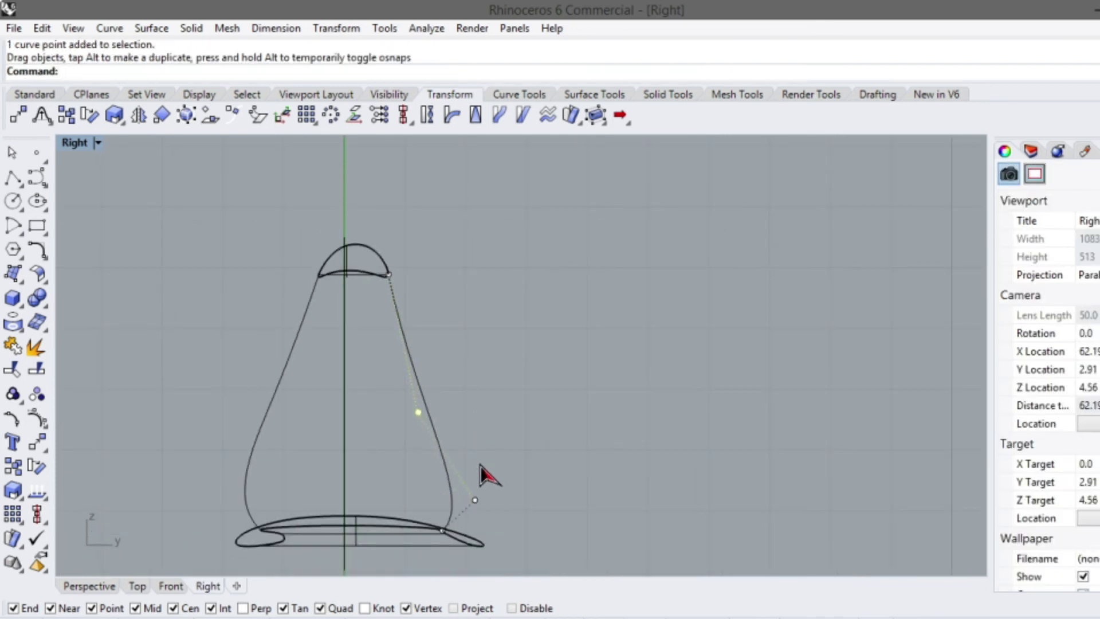
Raise the lower middle control point of the positive-Y side curve in the Right view, so the bulge sits higher above the sole
{"action": "scroll", "coordinate": [489, 509], "scroll_direction": "up", "scroll_amount": 3}
{"action": "left_click", "coordinate": [474, 502]}
{"action": "scroll", "coordinate": [479, 509], "scroll_direction": "up", "scroll_amount": 2}
{"action": "left_click_drag", "start_coordinate": [473, 503], "coordinate": [472, 436]}
{"action": "key", "text": "Escape"}
{"action": "scroll", "coordinate": [529, 372], "scroll_direction": "down", "scroll_amount": 3}
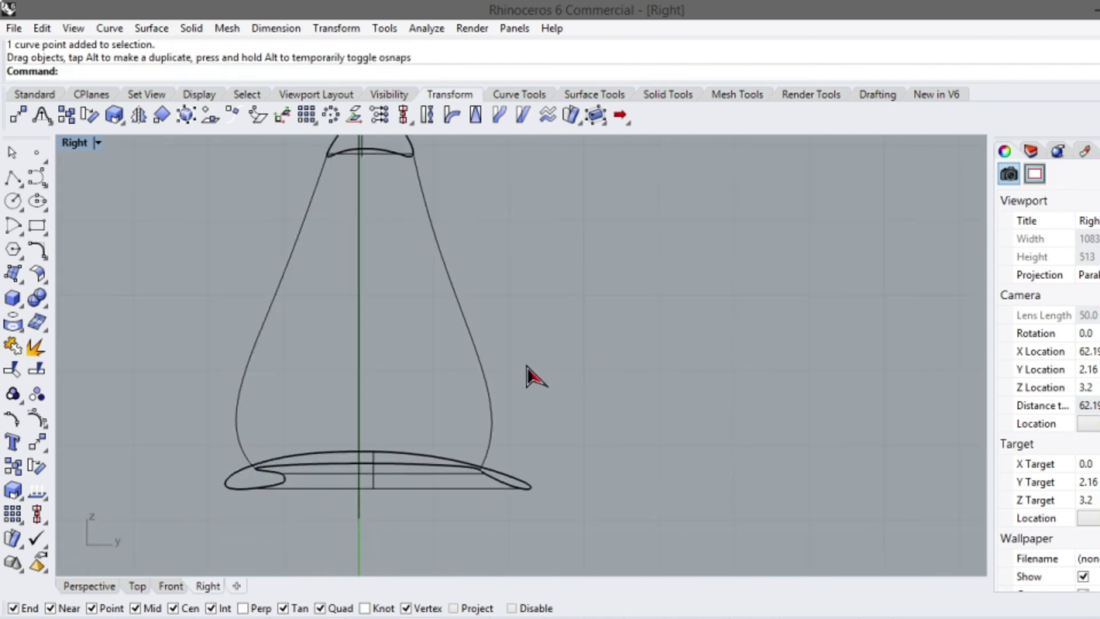
Raise the central control point of the negative-Y side curve in the Right view
{"action": "left_click", "coordinate": [242, 382]}
{"action": "scroll", "coordinate": [243, 381], "scroll_direction": "up", "scroll_amount": 2}
{"action": "left_click", "coordinate": [240, 360]}
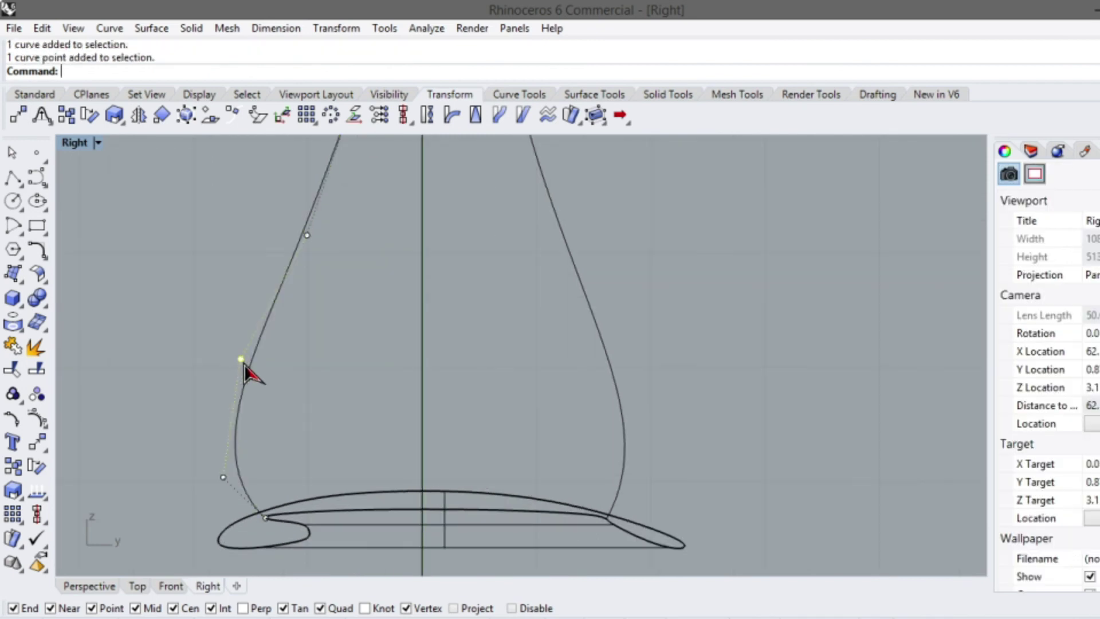
{"action": "scroll", "coordinate": [241, 361], "scroll_direction": "up", "scroll_amount": 2}
{"action": "left_click_drag", "start_coordinate": [243, 351], "coordinate": [248, 307]}
{"action": "scroll", "coordinate": [363, 380], "scroll_direction": "down", "scroll_amount": 4}
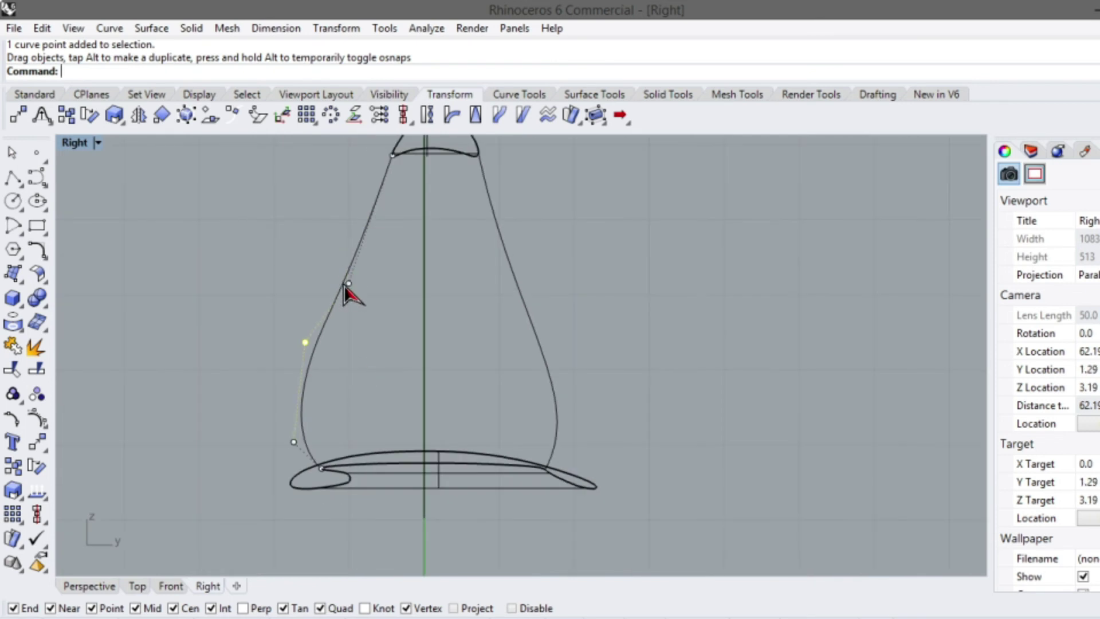
Shift the upper middle control point of the negative-Y side curve slightly outward in the Right view
{"action": "scroll", "coordinate": [348, 292], "scroll_direction": "up", "scroll_amount": 2}
{"action": "left_click", "coordinate": [359, 295]}
{"action": "scroll", "coordinate": [361, 295], "scroll_direction": "up", "scroll_amount": 2}
{"action": "mouse_move", "coordinate": [353, 285]}
{"action": "left_mouse_down"}
{"action": "mouse_move", "coordinate": [380, 284]}
{"action": "mouse_move", "coordinate": [340, 285]}
{"action": "left_mouse_up"}
{"action": "scroll", "coordinate": [351, 321], "scroll_direction": "down", "scroll_amount": 2}
Move the central control point of the negative-Y side curve slightly inward in the Right view, and return to the four-view layout
{"action": "left_click", "coordinate": [268, 536]}
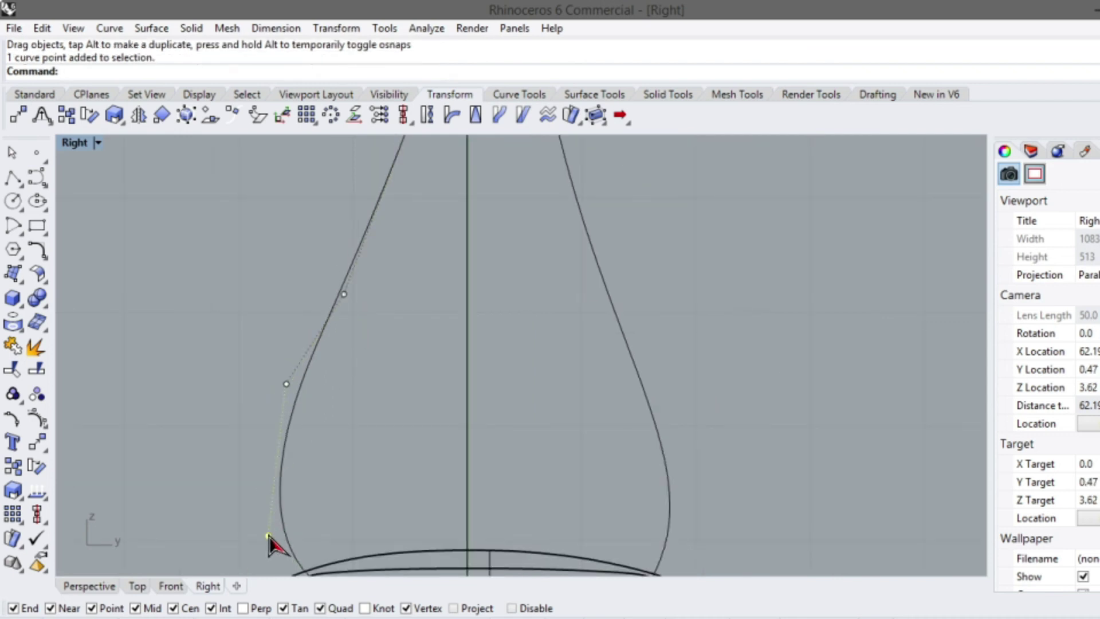
{"action": "left_click", "coordinate": [287, 384]}
{"action": "scroll", "coordinate": [289, 388], "scroll_direction": "up", "scroll_amount": 2}
{"action": "left_click_drag", "start_coordinate": [286, 385], "coordinate": [308, 385]}
{"action": "scroll", "coordinate": [300, 346], "scroll_direction": "down", "scroll_amount": 4}
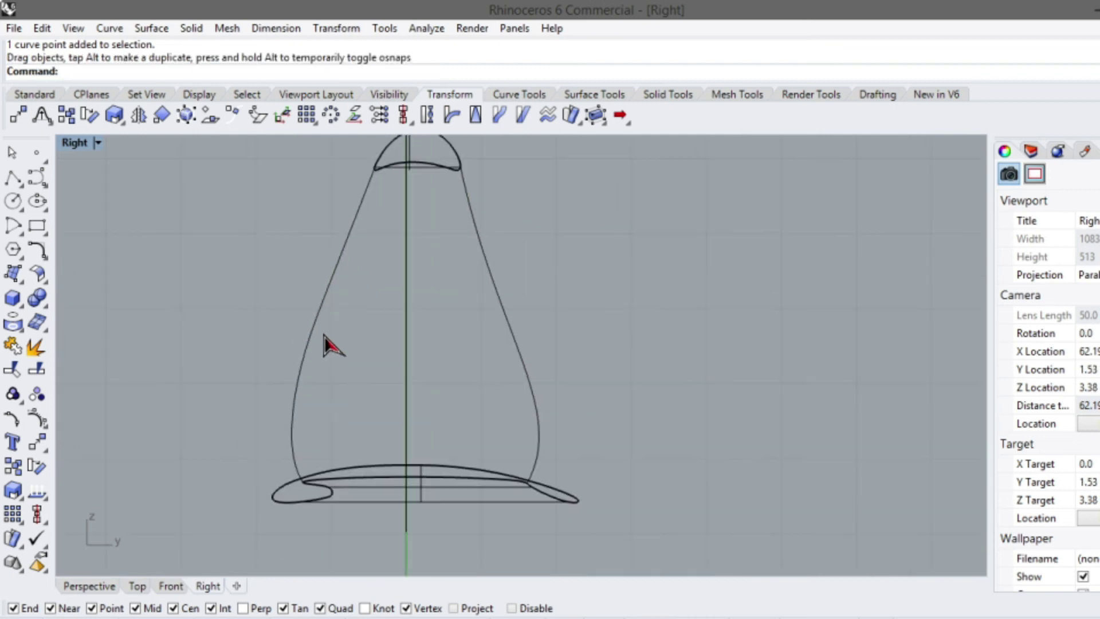
{"action": "double_click", "coordinate": [70, 145]}
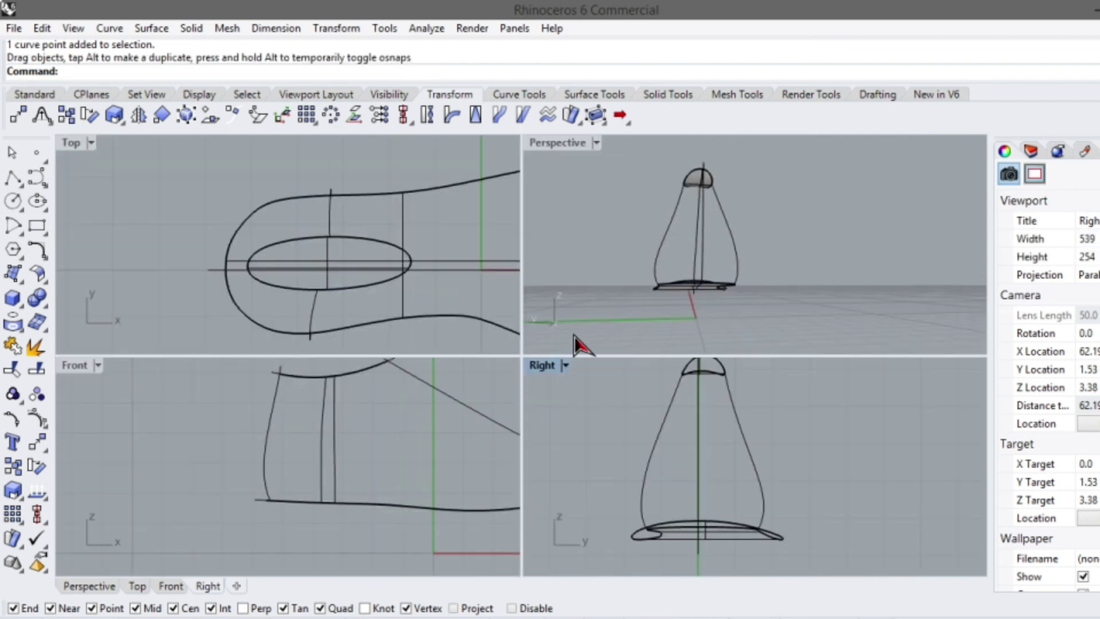
Examine the curve framework between sole and ankle opening from the side in the enlarged Perspective view
{"action": "scroll", "coordinate": [741, 245], "scroll_direction": "down", "scroll_amount": 3}
{"action": "right_click_drag", "start_coordinate": [752, 222], "coordinate": [582, 207]}
{"action": "right_click_drag", "start_coordinate": [788, 253], "coordinate": [739, 236]}
{"action": "double_click", "coordinate": [554, 144]}
{"action": "right_click_drag", "start_coordinate": [557, 153], "coordinate": [474, 326]}
{"action": "scroll", "coordinate": [665, 351], "scroll_direction": "up", "scroll_amount": 5}
{"action": "right_click_drag", "start_coordinate": [665, 351], "coordinate": [530, 285]}
{"action": "scroll", "coordinate": [712, 346], "scroll_direction": "down", "scroll_amount": 7}
{"action": "right_click_drag", "start_coordinate": [791, 334], "coordinate": [677, 321]}
{"action": "right_click_drag", "start_coordinate": [842, 373], "coordinate": [565, 401]}
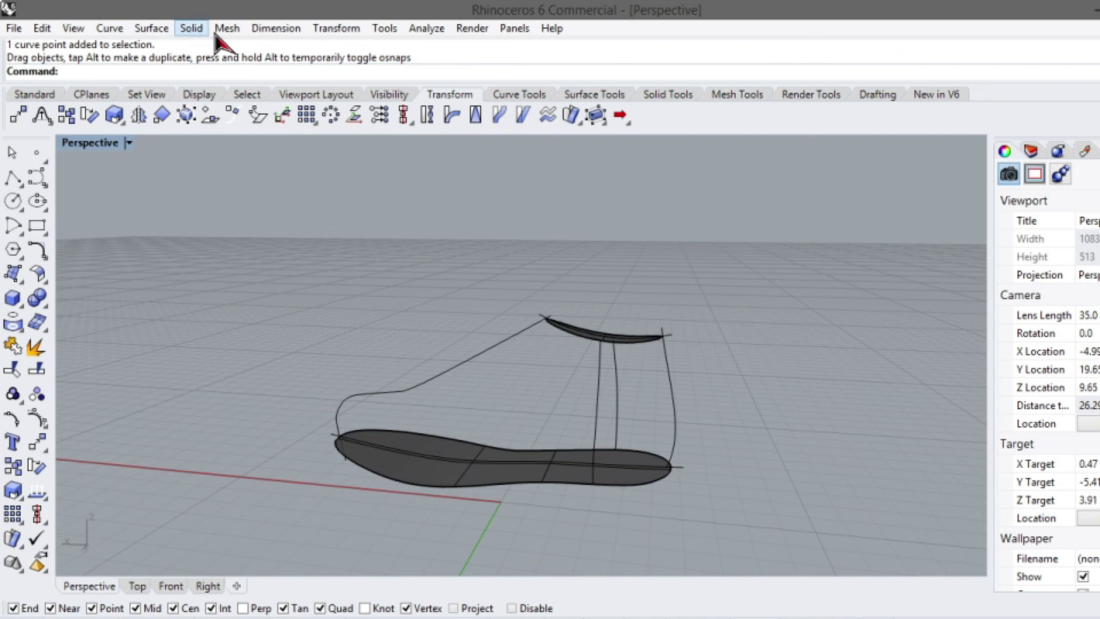
Start a Sweep 2 Rails surface with the ankle opening outline and the sole outline as rails
{"action": "left_click", "coordinate": [152, 28]}
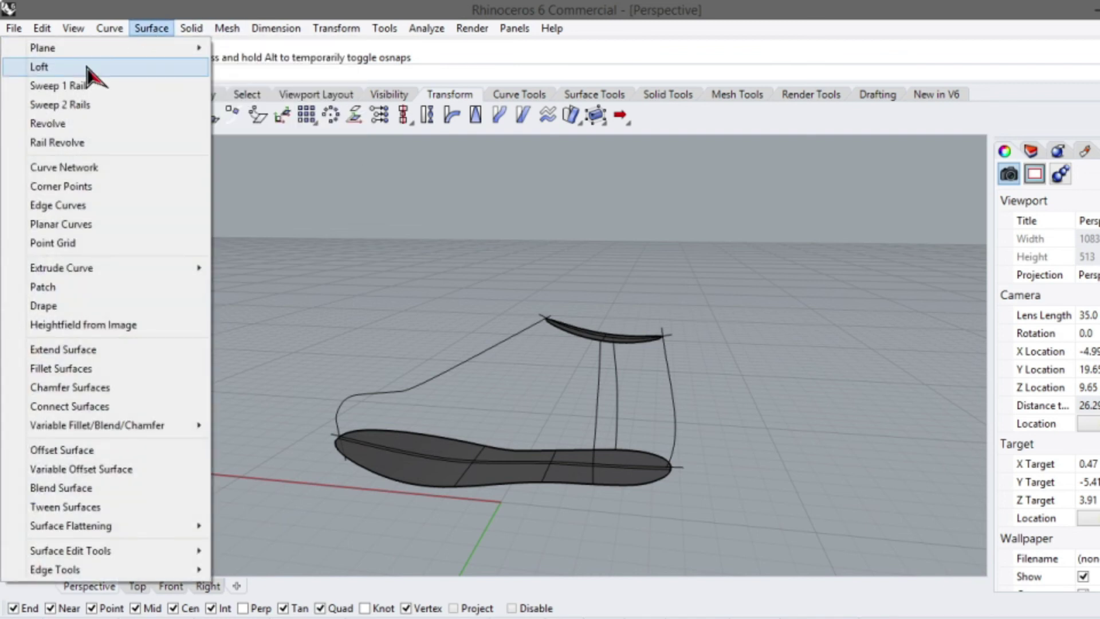
{"action": "left_click", "coordinate": [60, 104]}
{"action": "scroll", "coordinate": [582, 343], "scroll_direction": "up", "scroll_amount": 2}
{"action": "left_click", "coordinate": [580, 341]}
{"action": "left_click", "coordinate": [635, 398]}
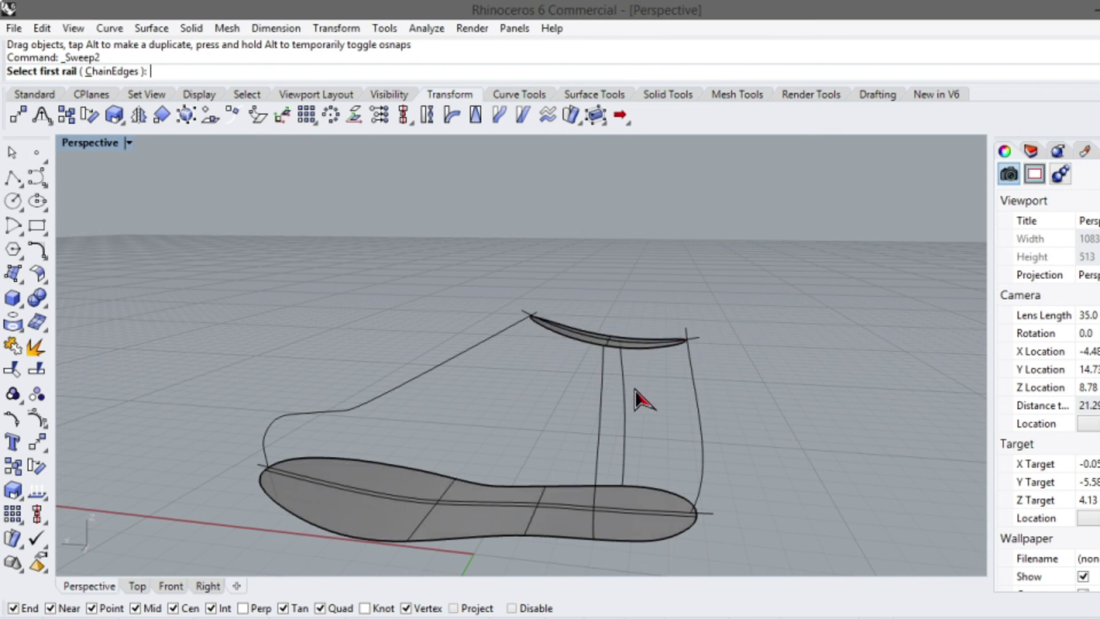
{"action": "left_click", "coordinate": [498, 541]}
{"action": "left_click", "coordinate": [556, 583]}
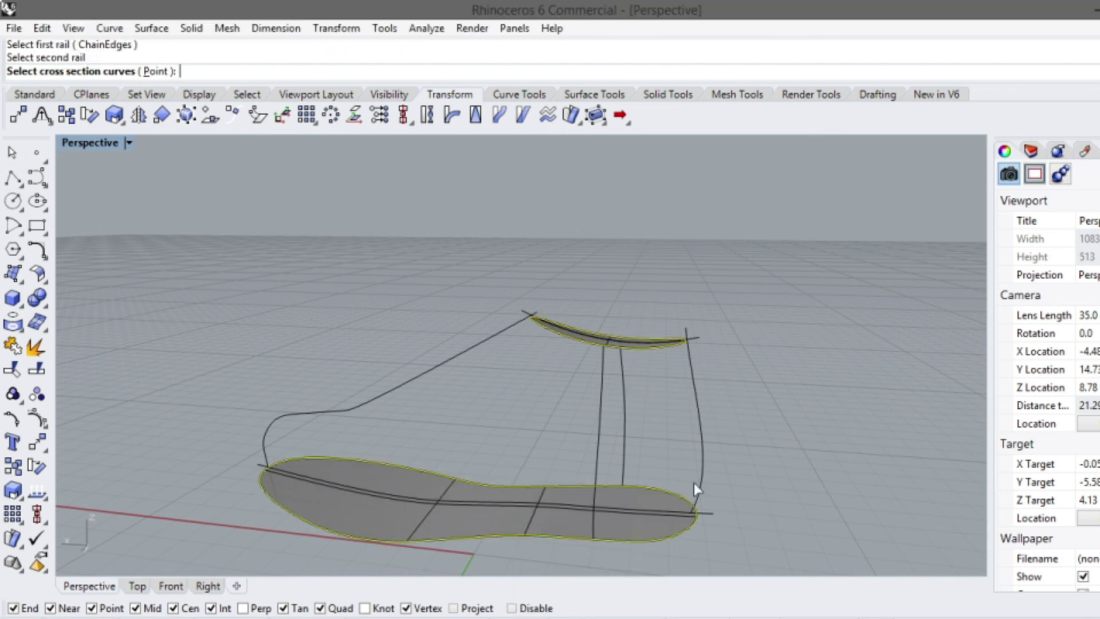
Sweep the heel curve, both side curves and the front profile curve along the rails, without changing the cross sections
{"action": "left_click", "coordinate": [703, 443]}
{"action": "left_click", "coordinate": [602, 427]}
{"action": "left_click", "coordinate": [622, 423]}
{"action": "left_click", "coordinate": [394, 391]}
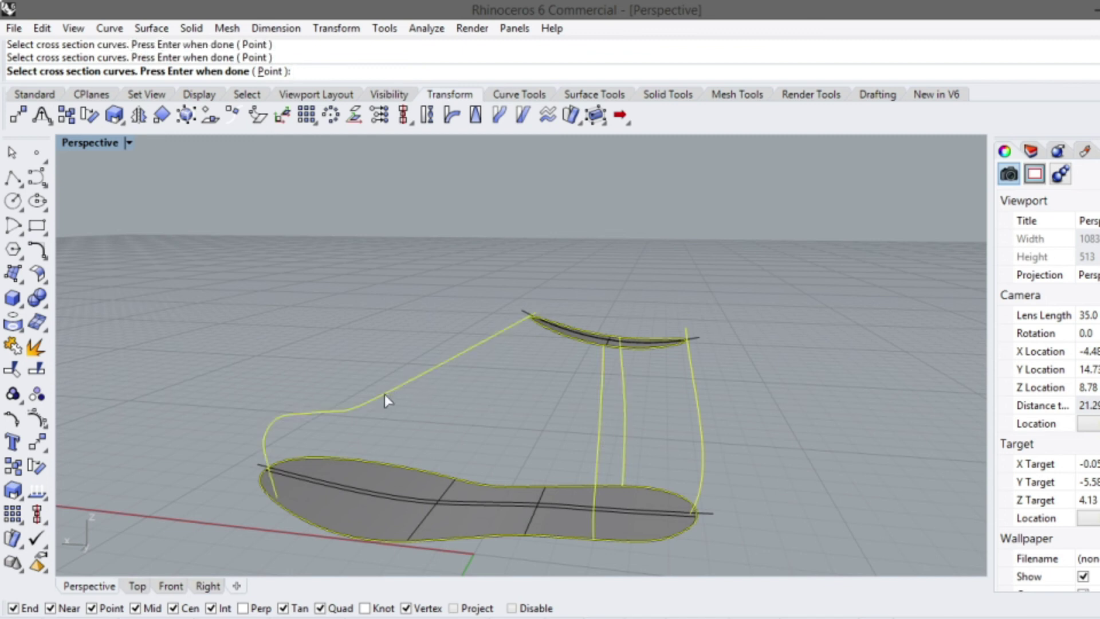
{"action": "key", "text": "Return"}
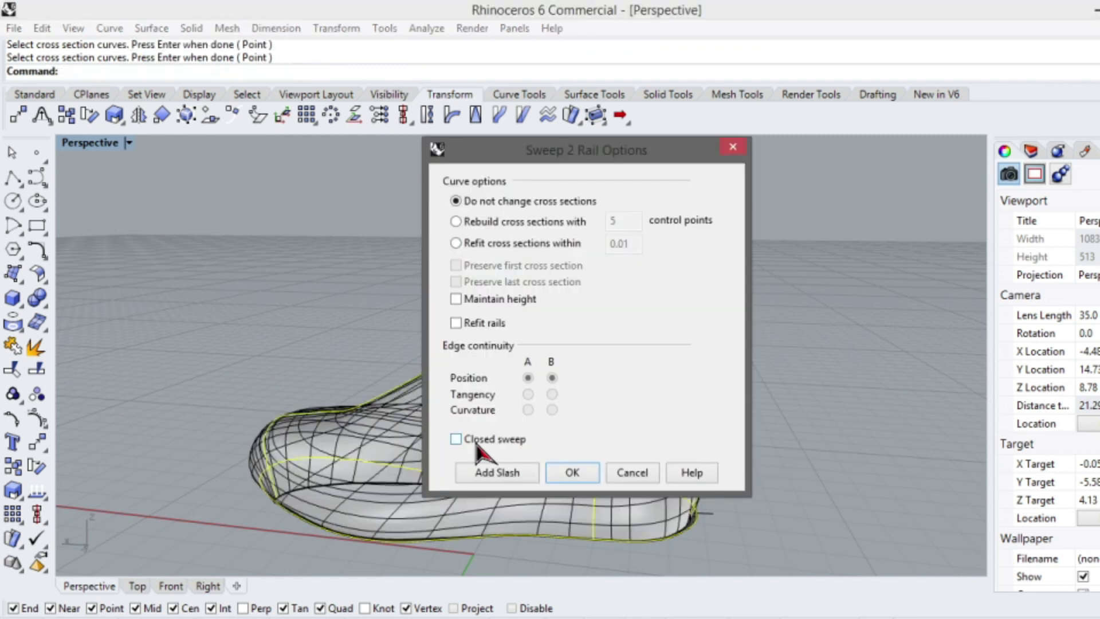
{"action": "left_click", "coordinate": [571, 472]}
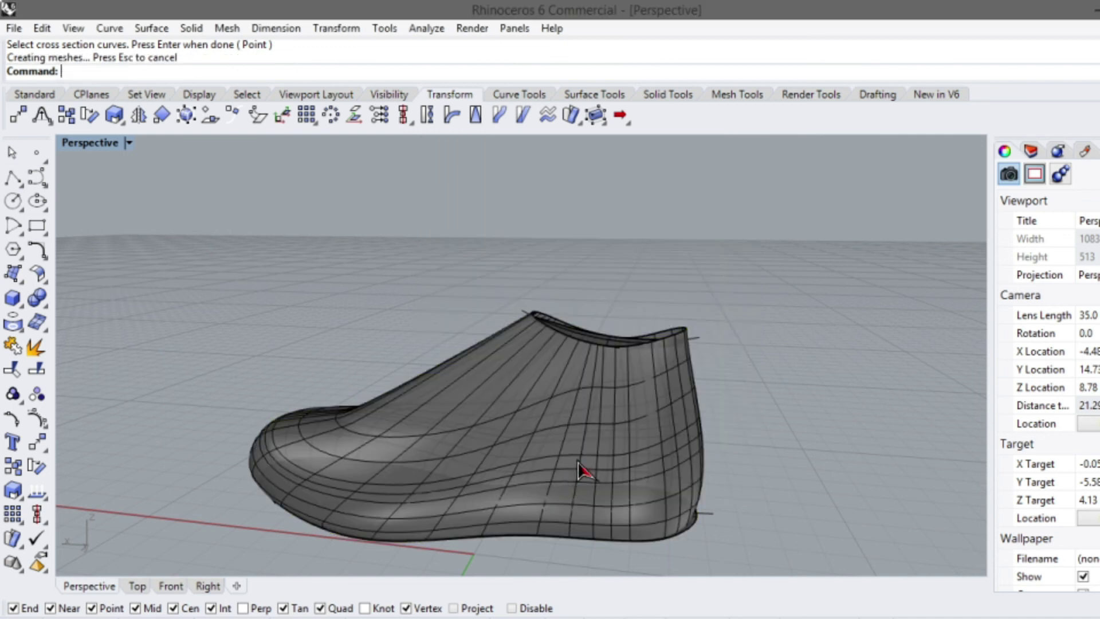
Undo the two-rail sweep of the shoe upper
{"action": "mouse_move", "coordinate": [752, 388]}
{"action": "right_mouse_down"}
{"action": "mouse_move", "coordinate": [727, 329]}
{"action": "mouse_move", "coordinate": [757, 345]}
{"action": "mouse_move", "coordinate": [771, 307]}
{"action": "mouse_move", "coordinate": [783, 339]}
{"action": "right_mouse_up"}
{"action": "key", "text": "ctrl+z"}
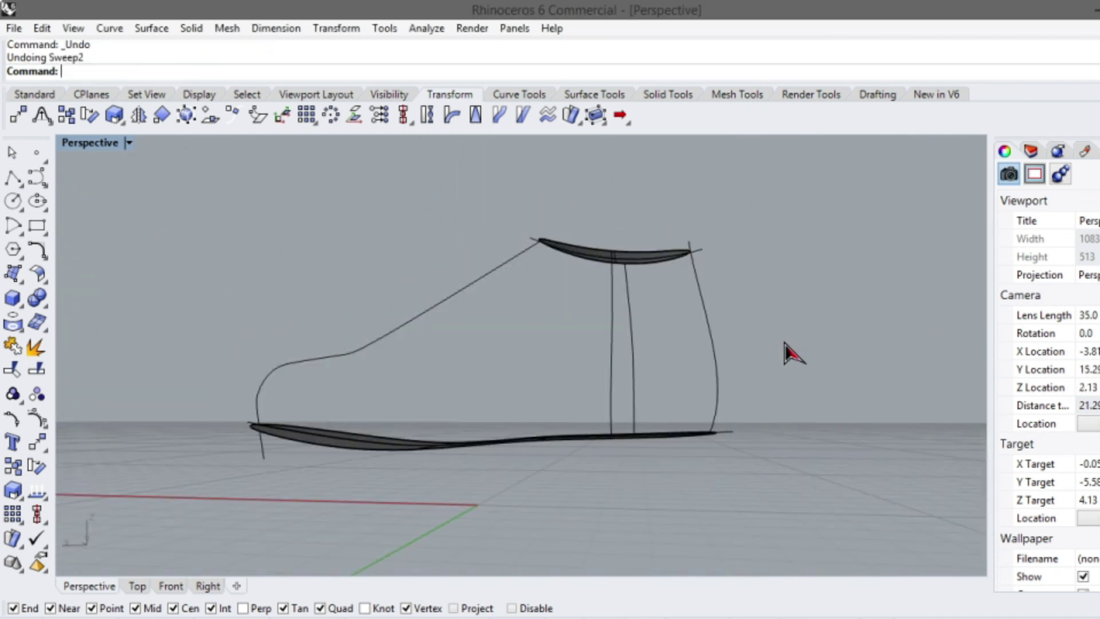
{"action": "right_click_drag", "start_coordinate": [761, 297], "coordinate": [761, 343]}
{"action": "scroll", "coordinate": [709, 319], "scroll_direction": "up", "scroll_amount": 6}
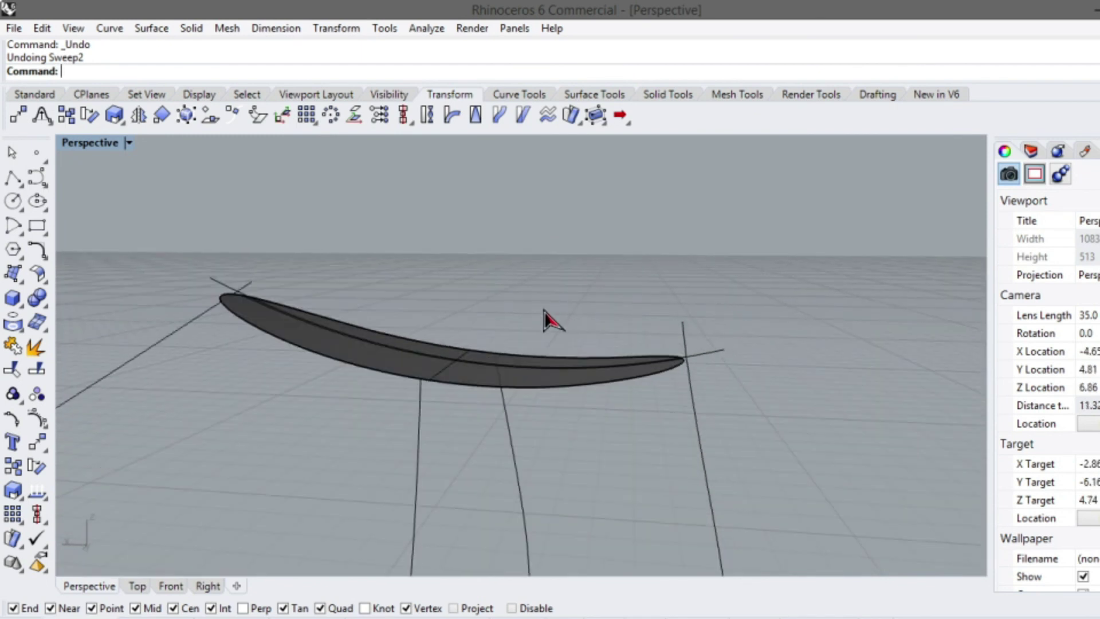
Move the upper end point of the heel curve down onto the heel end of the ankle opening outline in the Front view
{"action": "double_click", "coordinate": [81, 142]}
{"action": "left_click", "coordinate": [233, 413]}
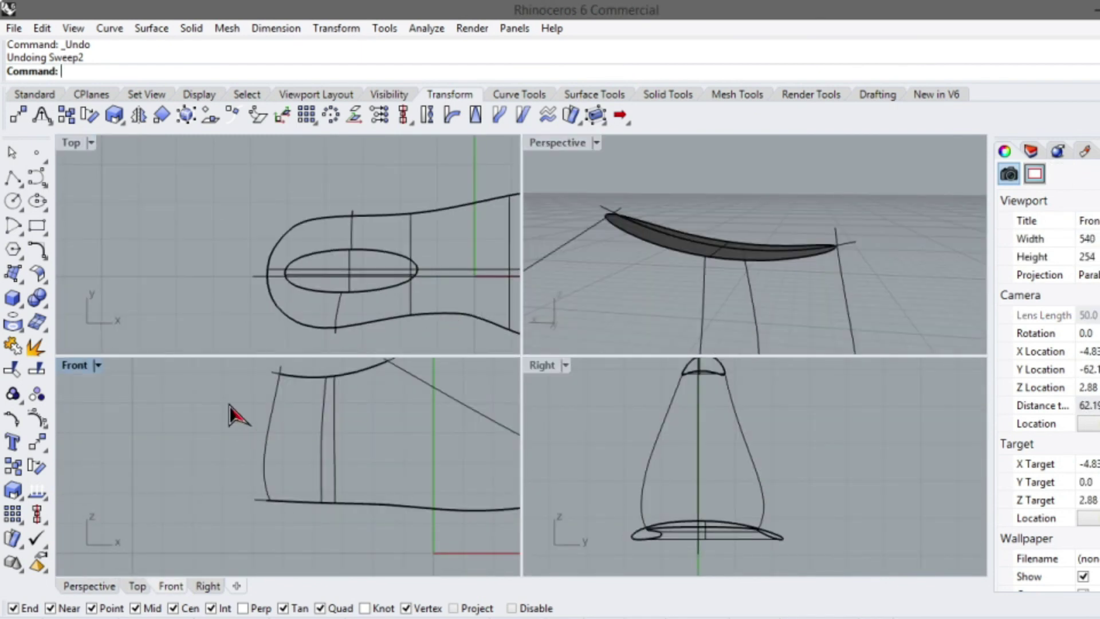
{"action": "scroll", "coordinate": [302, 386], "scroll_direction": "up", "scroll_amount": 5}
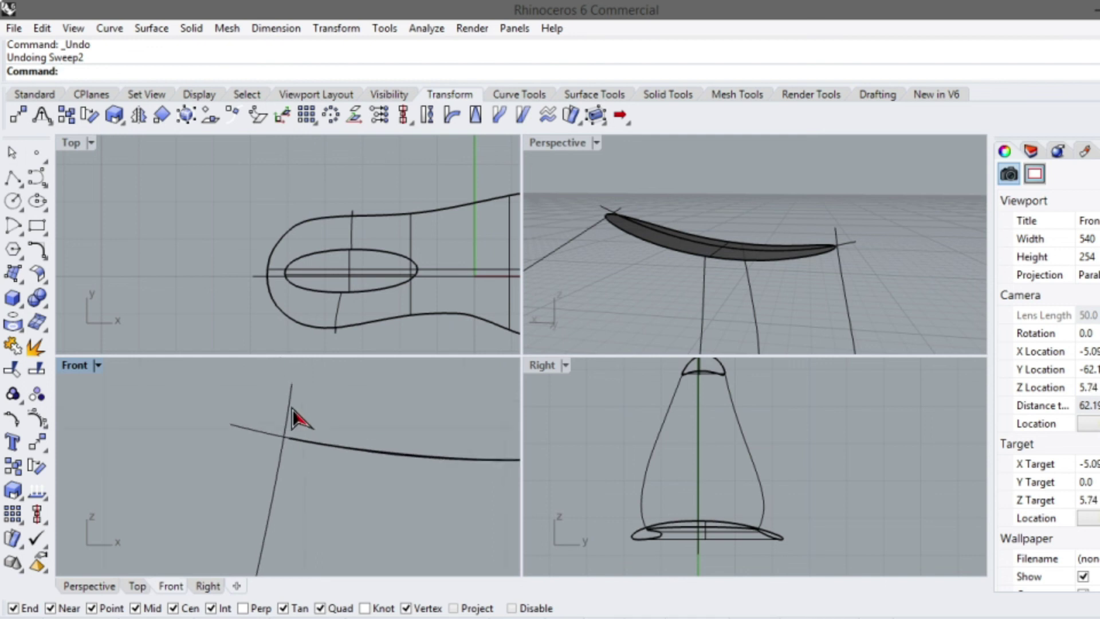
{"action": "left_click", "coordinate": [288, 401]}
{"action": "scroll", "coordinate": [294, 368], "scroll_direction": "up", "scroll_amount": 4}
{"action": "left_click_drag", "start_coordinate": [295, 365], "coordinate": [287, 509]}
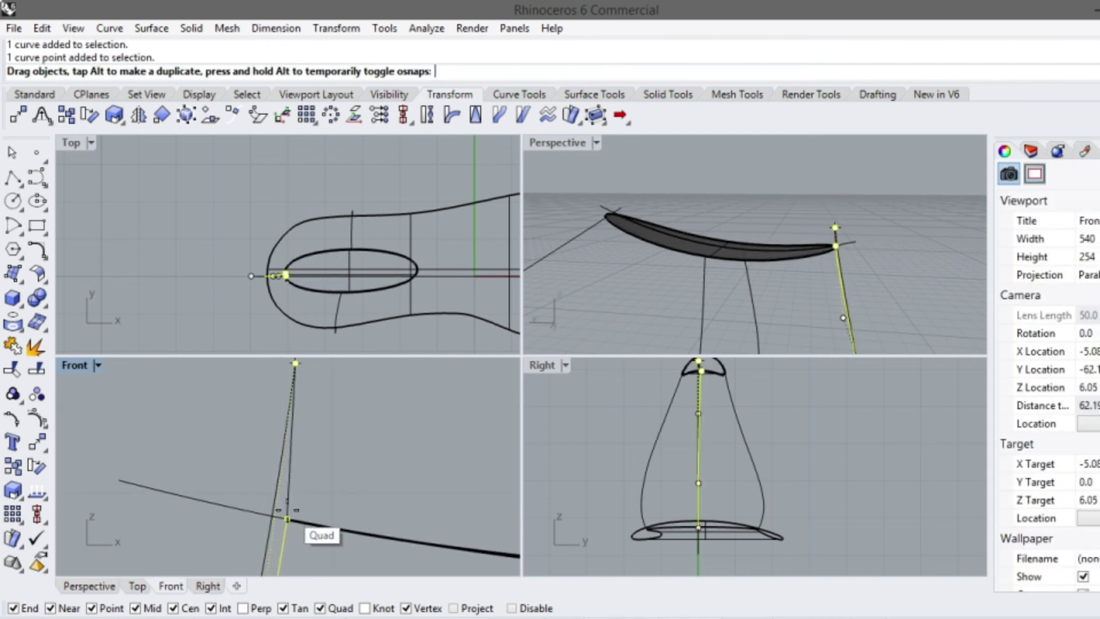
{"action": "left_click_drag", "start_coordinate": [287, 519], "coordinate": [344, 487]}
{"action": "key", "text": "Escape"}
{"action": "scroll", "coordinate": [319, 459], "scroll_direction": "down", "scroll_amount": 2}
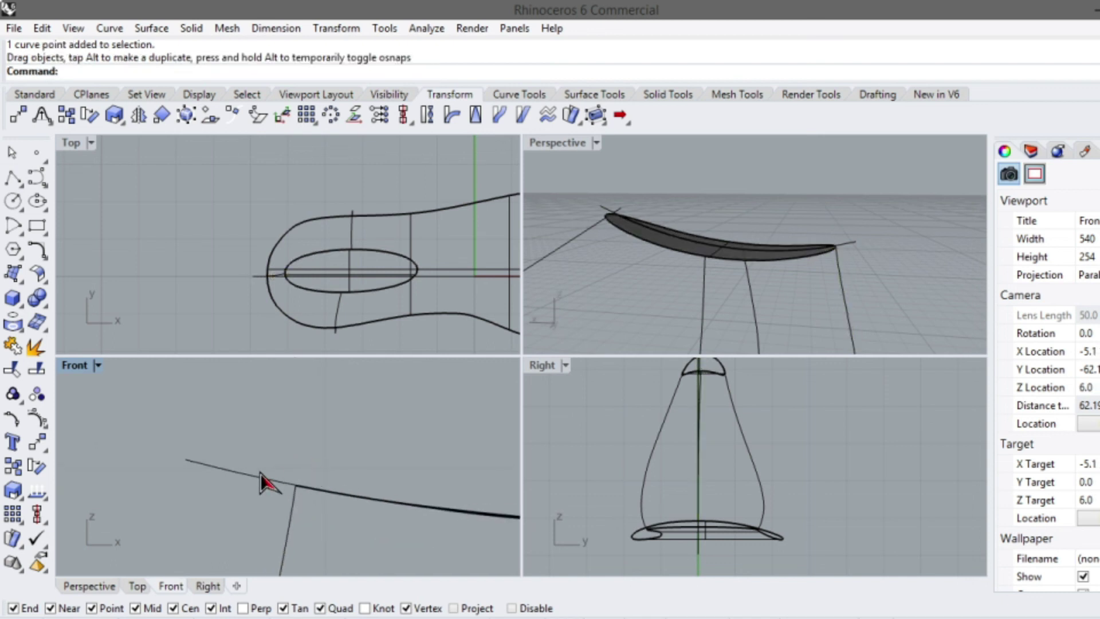
Delete the guide curve that extends past the heel end of the ankle opening
{"action": "left_click", "coordinate": [262, 485]}
{"action": "key", "text": "Delete"}
{"action": "scroll", "coordinate": [266, 474], "scroll_direction": "down", "scroll_amount": 3}
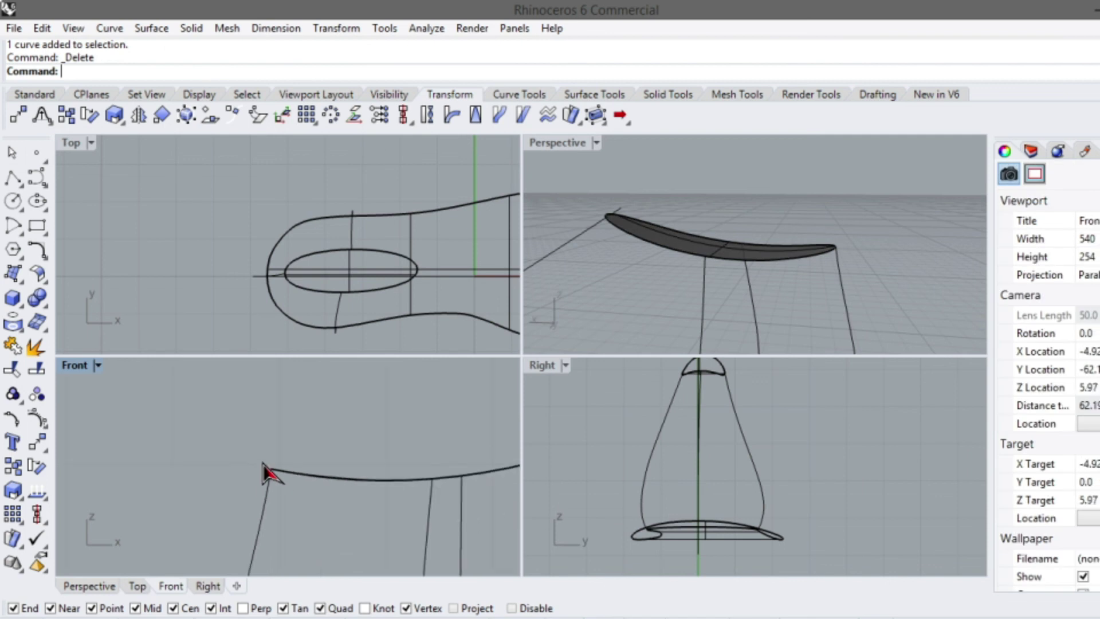
Move the upper end point of the front profile curve onto the front end of the ankle opening outline in the Front view
{"action": "scroll", "coordinate": [344, 447], "scroll_direction": "up", "scroll_amount": 3}
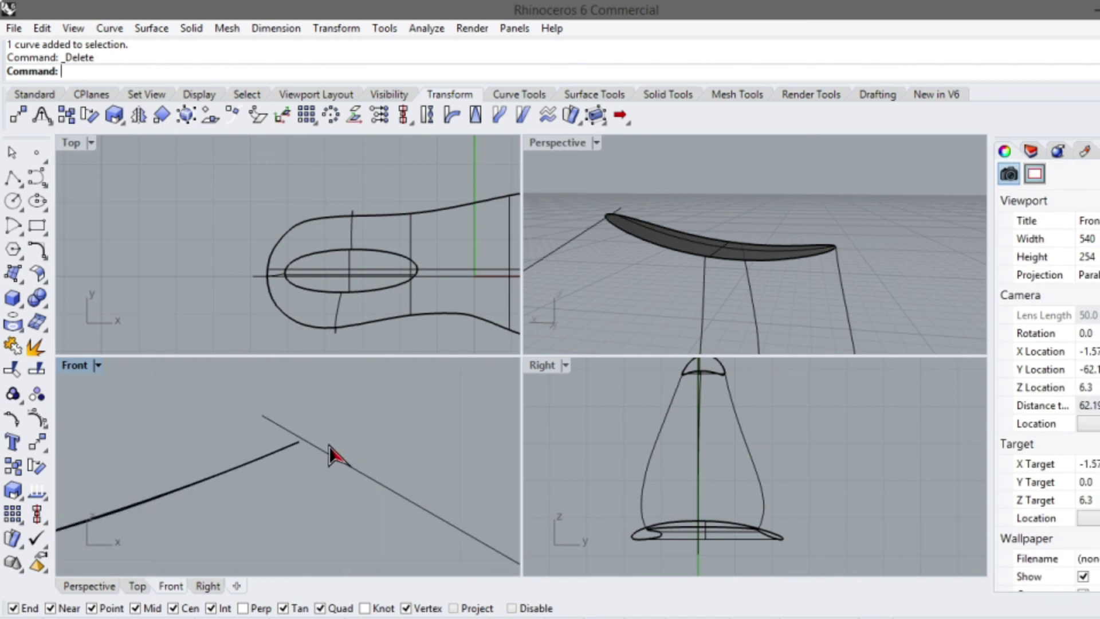
{"action": "left_click", "coordinate": [330, 445]}
{"action": "left_click_drag", "start_coordinate": [256, 415], "coordinate": [334, 472]}
{"action": "key", "text": "Escape"}
{"action": "scroll", "coordinate": [314, 442], "scroll_direction": "down", "scroll_amount": 5}
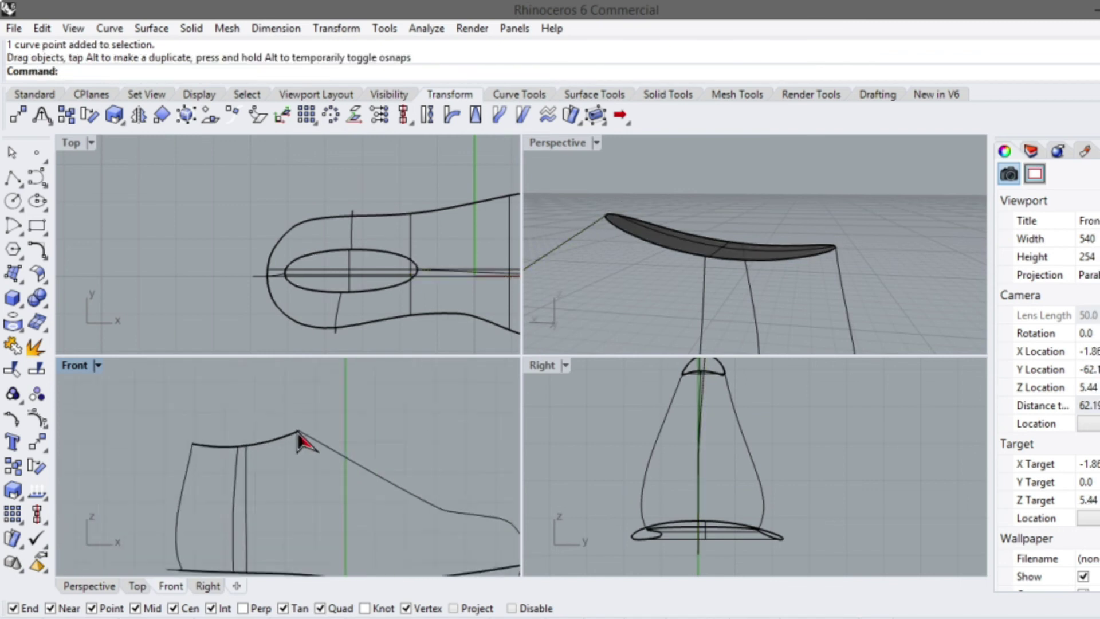
Delete the sole's lengthwise guide curve that extends past the heel
{"action": "scroll", "coordinate": [256, 494], "scroll_direction": "up", "scroll_amount": 6}
{"action": "left_click", "coordinate": [261, 461]}
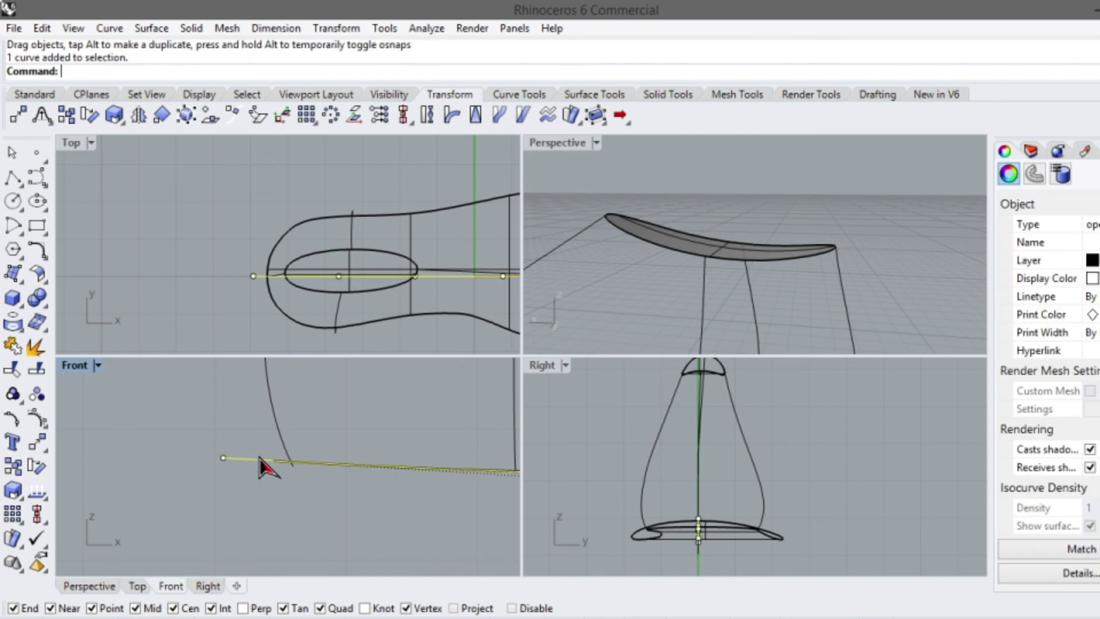
{"action": "key", "text": "Delete"}
Move the lower end point of the heel curve onto the heel end of the sole in the Front view
{"action": "scroll", "coordinate": [298, 478], "scroll_direction": "up", "scroll_amount": 2}
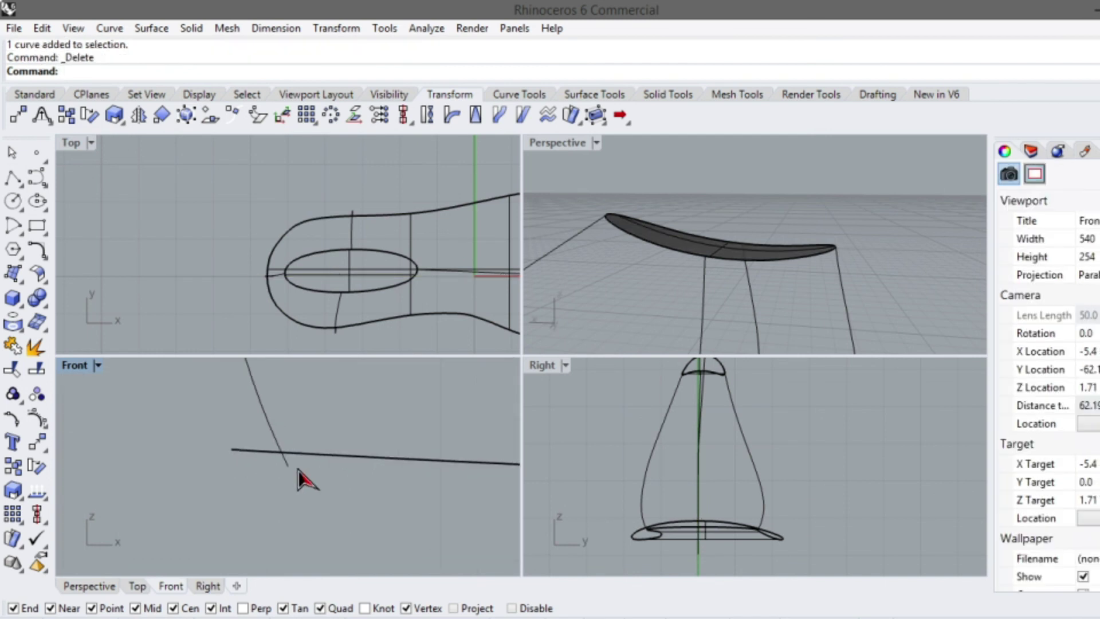
{"action": "left_click", "coordinate": [292, 473]}
{"action": "left_click", "coordinate": [291, 462]}
{"action": "left_click_drag", "start_coordinate": [291, 462], "coordinate": [154, 426]}
{"action": "left_click", "coordinate": [238, 496]}
Move the lower end point of the front profile curve up onto the toe tip of the sole in the Front view
{"action": "scroll", "coordinate": [216, 490], "scroll_direction": "down", "scroll_amount": 12}
{"action": "scroll", "coordinate": [213, 491], "scroll_direction": "down", "scroll_amount": 5}
{"action": "scroll", "coordinate": [398, 491], "scroll_direction": "up", "scroll_amount": 10}
{"action": "left_click", "coordinate": [378, 491]}
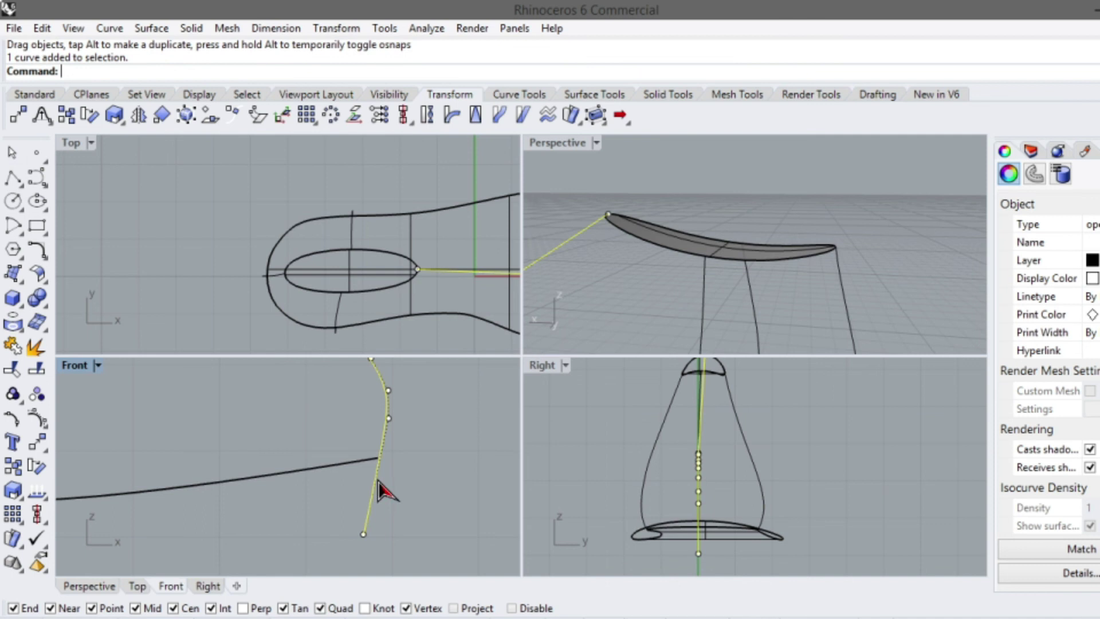
{"action": "left_click", "coordinate": [363, 536]}
{"action": "left_click_drag", "start_coordinate": [363, 535], "coordinate": [380, 460]}
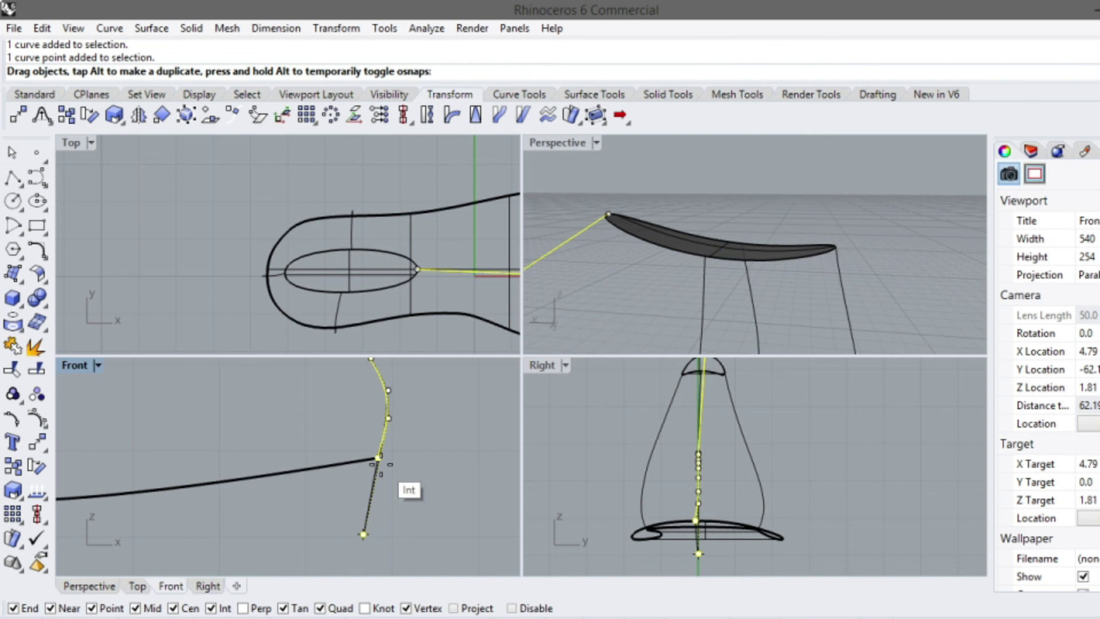
{"action": "left_click_drag", "start_coordinate": [378, 460], "coordinate": [379, 459]}
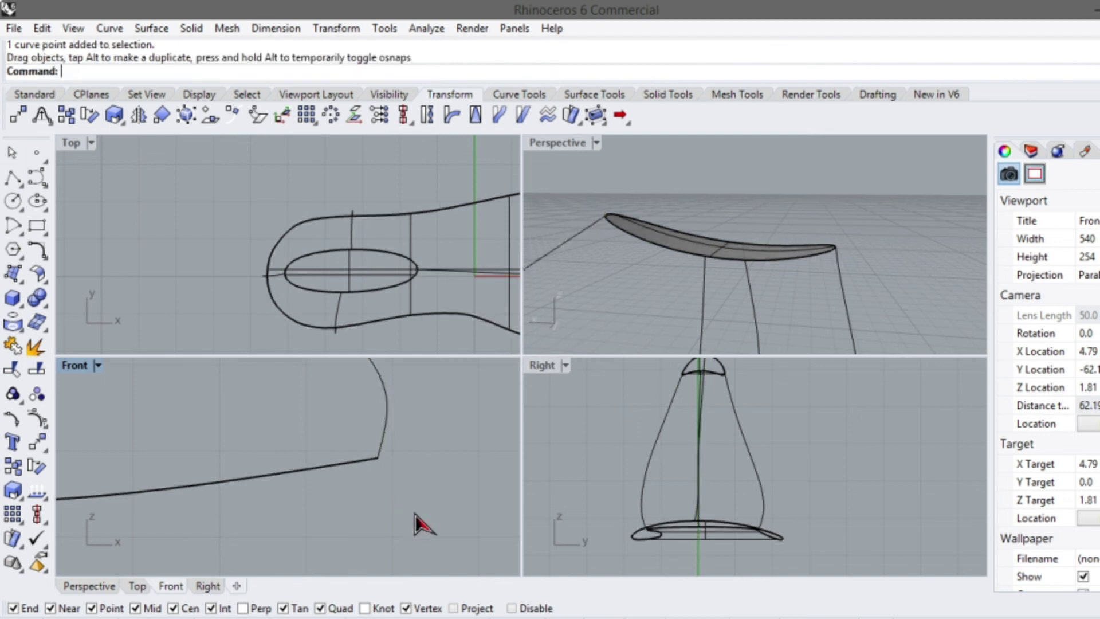
Sweep the shoe upper along the ankle opening outline and sole edge, using the front, heel and two side curves as unchanged cross sections
{"action": "scroll", "coordinate": [417, 523], "scroll_direction": "down", "scroll_amount": 3}
{"action": "scroll", "coordinate": [258, 437], "scroll_direction": "up", "scroll_amount": 4}
{"action": "scroll", "coordinate": [243, 417], "scroll_direction": "up", "scroll_amount": 1}
{"action": "right_click_drag", "start_coordinate": [636, 327], "coordinate": [596, 274]}
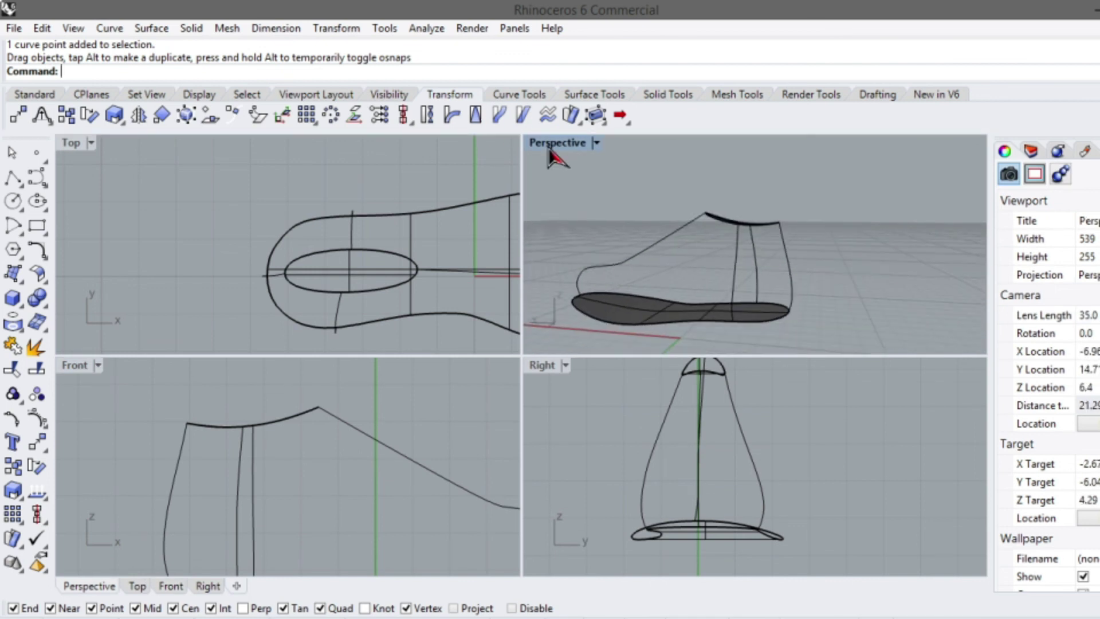
{"action": "double_click", "coordinate": [549, 147]}
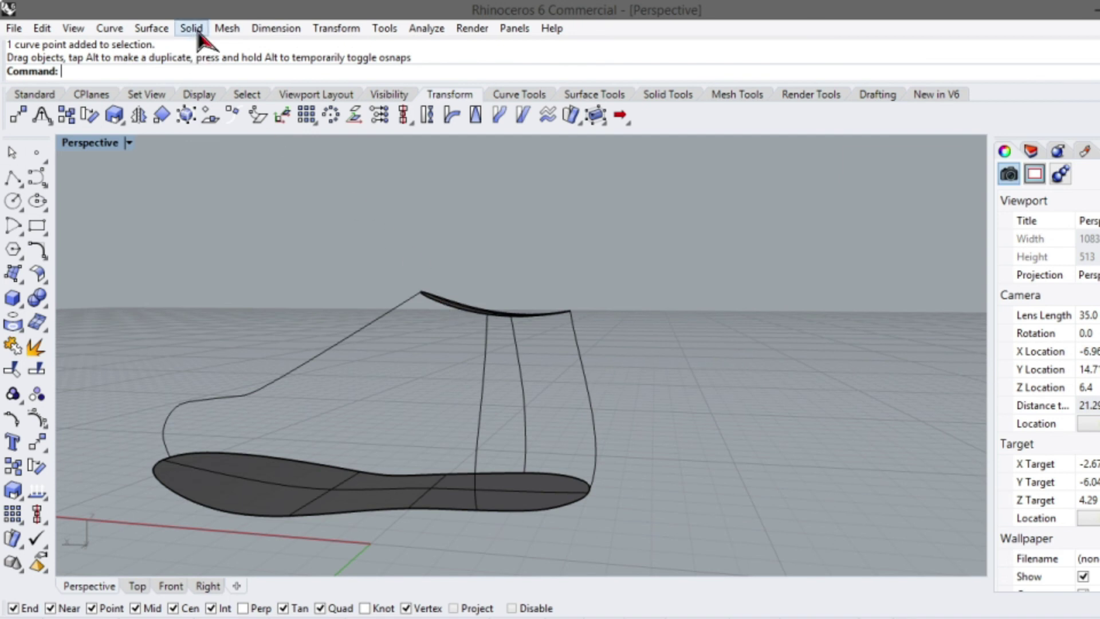
{"action": "left_click", "coordinate": [151, 28]}
{"action": "left_click", "coordinate": [135, 104]}
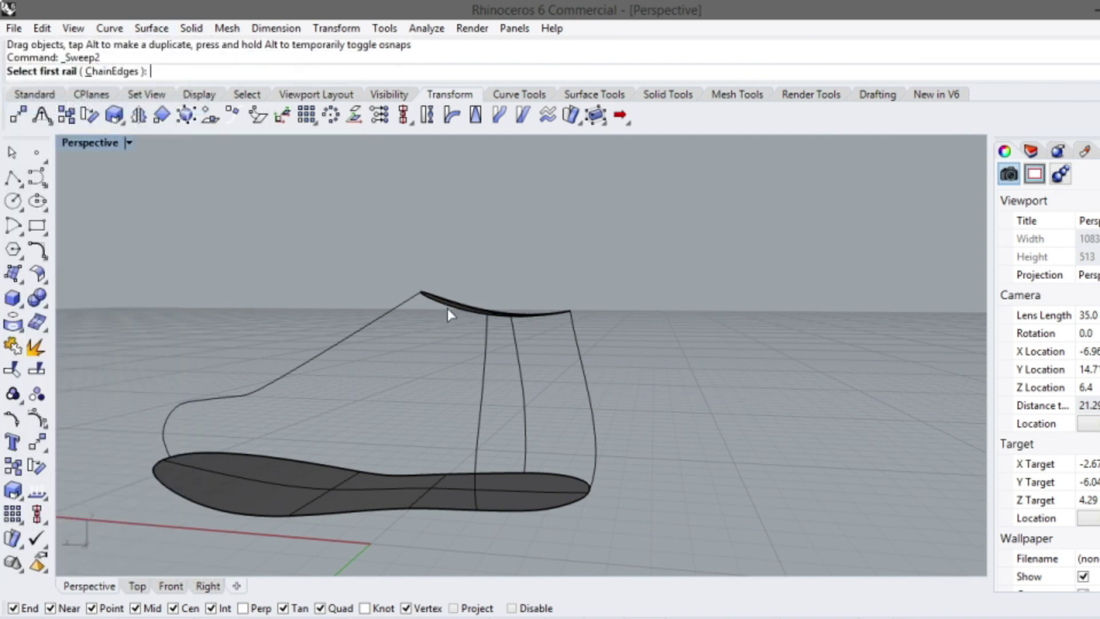
{"action": "left_click", "coordinate": [450, 309]}
{"action": "left_click", "coordinate": [524, 352]}
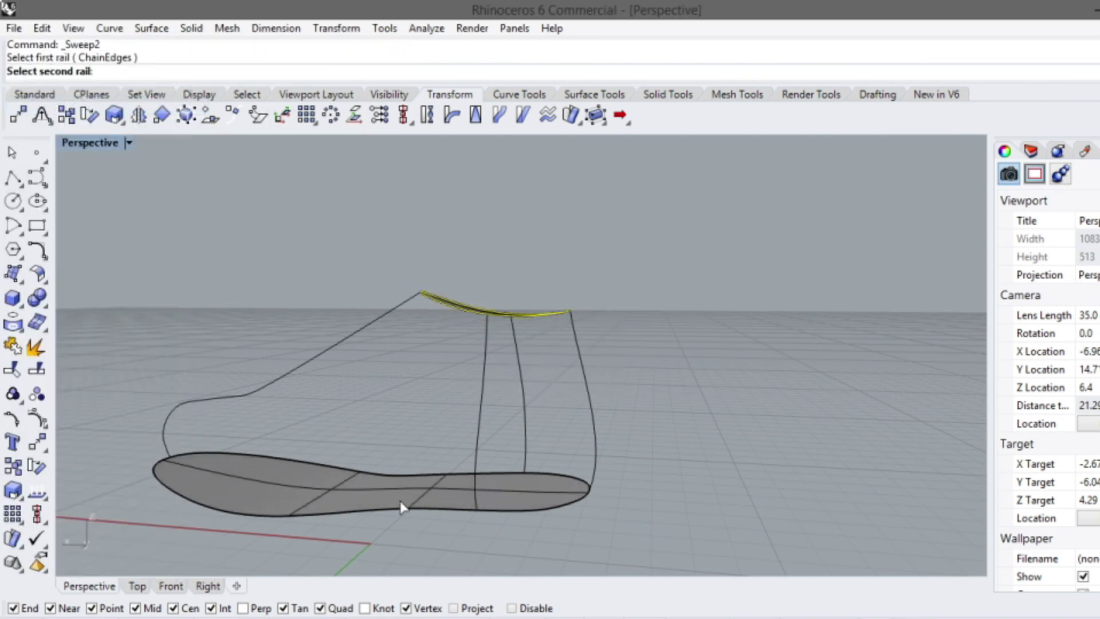
{"action": "left_click", "coordinate": [404, 515]}
{"action": "left_click", "coordinate": [467, 555]}
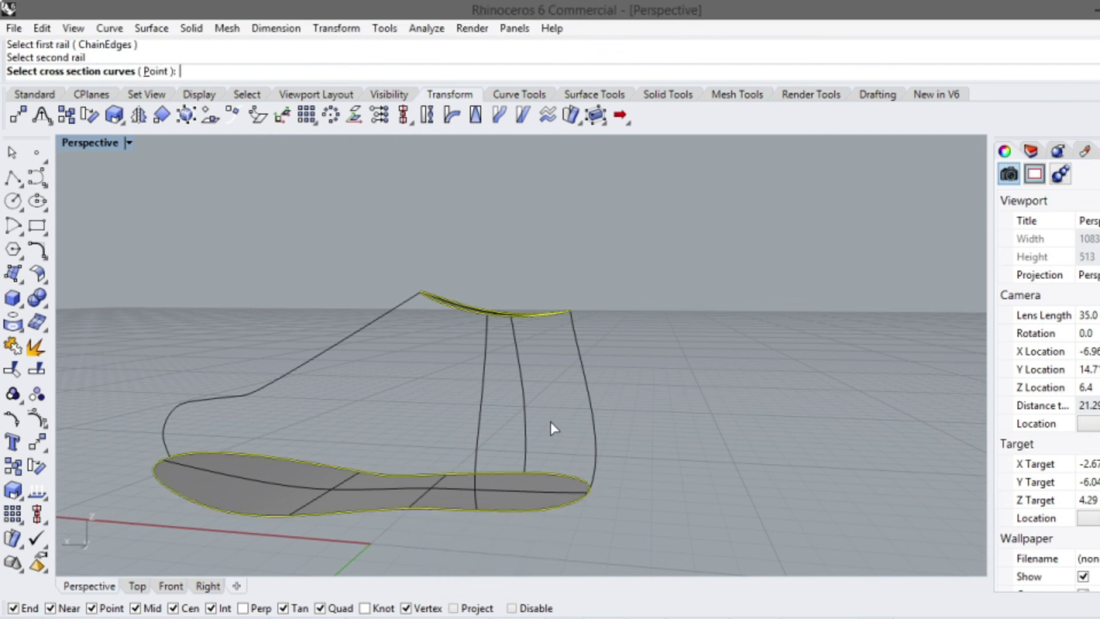
{"action": "left_click", "coordinate": [480, 417]}
{"action": "left_click", "coordinate": [517, 397]}
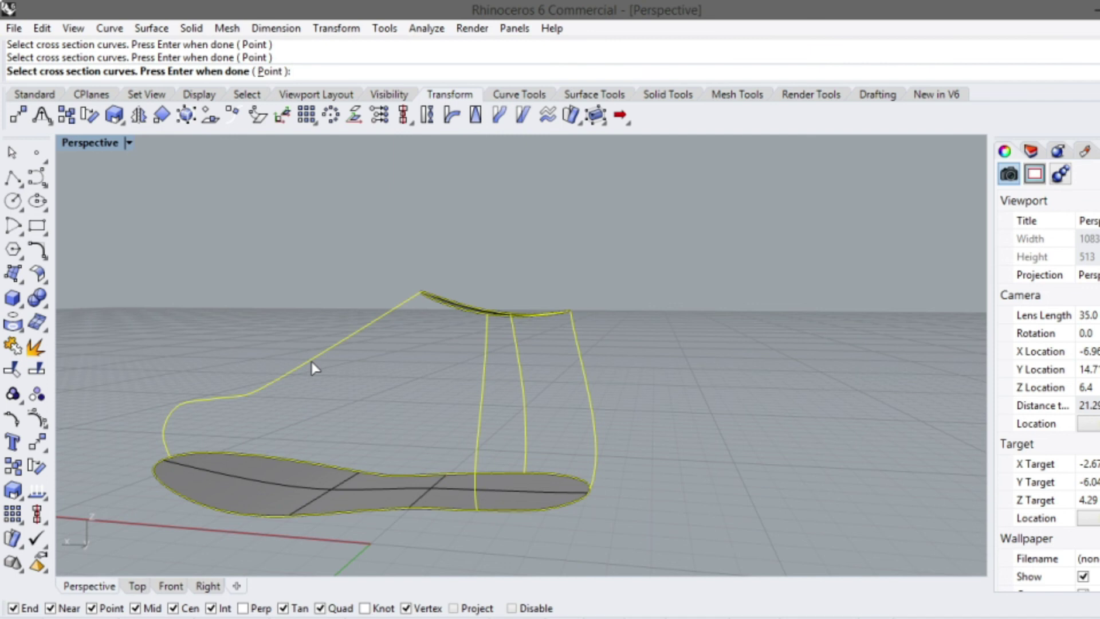
{"action": "key", "text": "Return"}
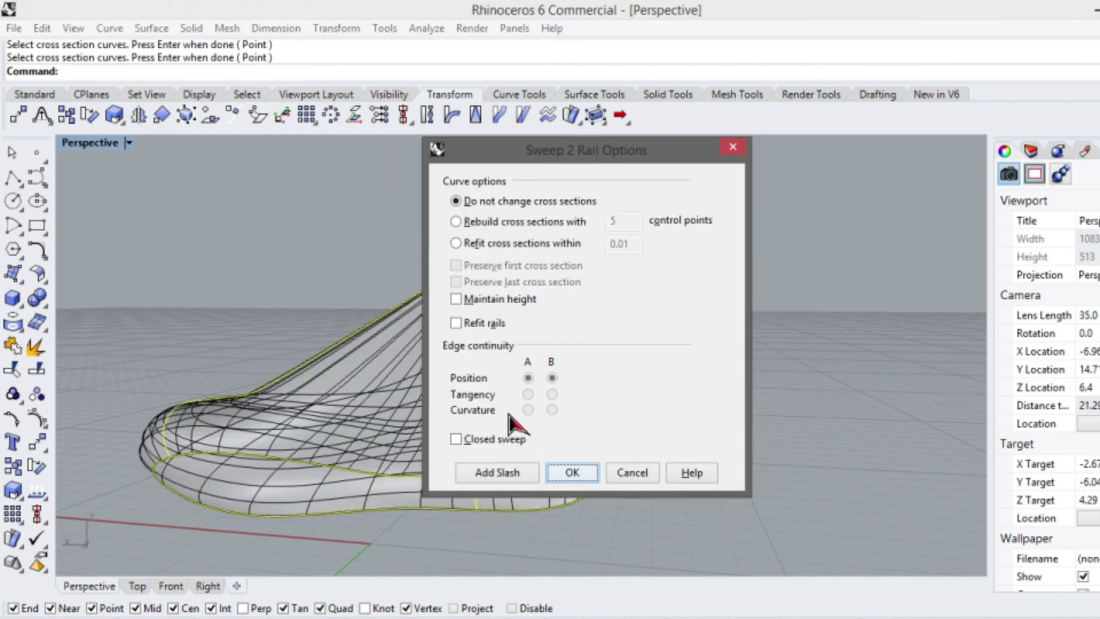
{"action": "left_click", "coordinate": [599, 475]}
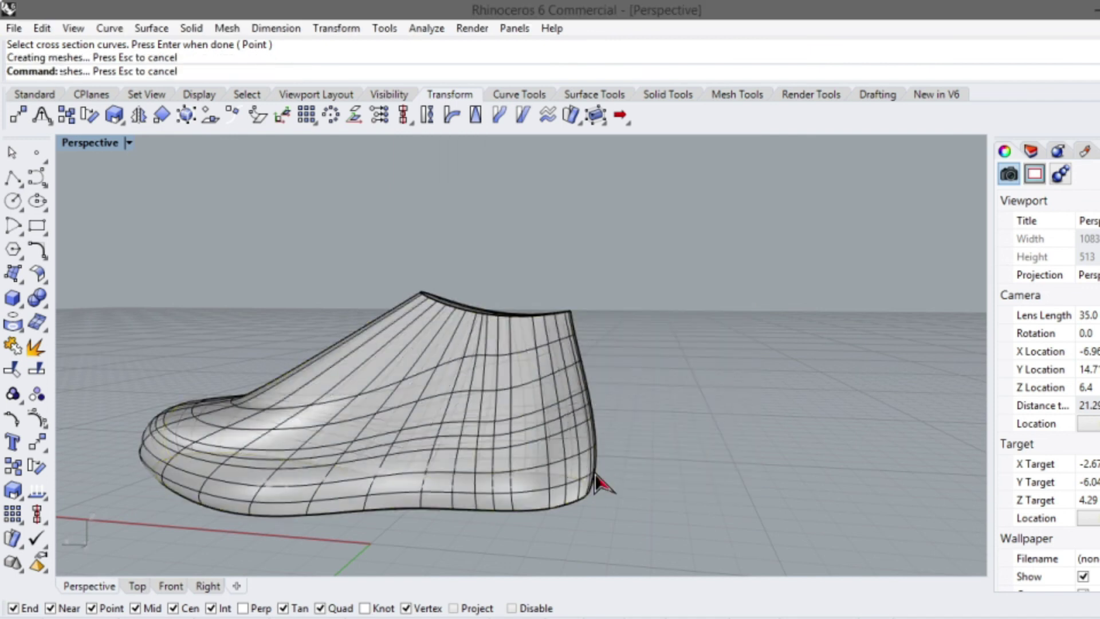
{"action": "right_click_drag", "start_coordinate": [738, 323], "coordinate": [745, 367]}
Return to the four-view layout and set the Top, Front and Right views to Ghosted display, each framing the shoe
{"action": "double_click", "coordinate": [99, 144]}
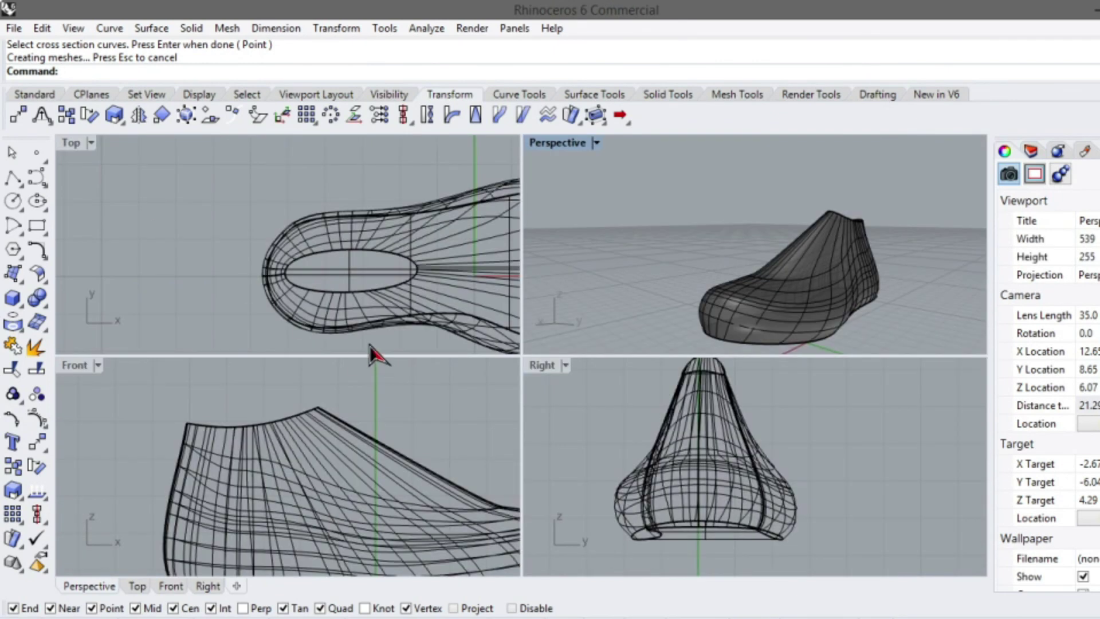
{"action": "scroll", "coordinate": [363, 255], "scroll_direction": "down", "scroll_amount": 10}
{"action": "scroll", "coordinate": [392, 221], "scroll_direction": "up", "scroll_amount": 2}
{"action": "right_click_drag", "start_coordinate": [392, 221], "coordinate": [351, 224]}
{"action": "left_click", "coordinate": [91, 143]}
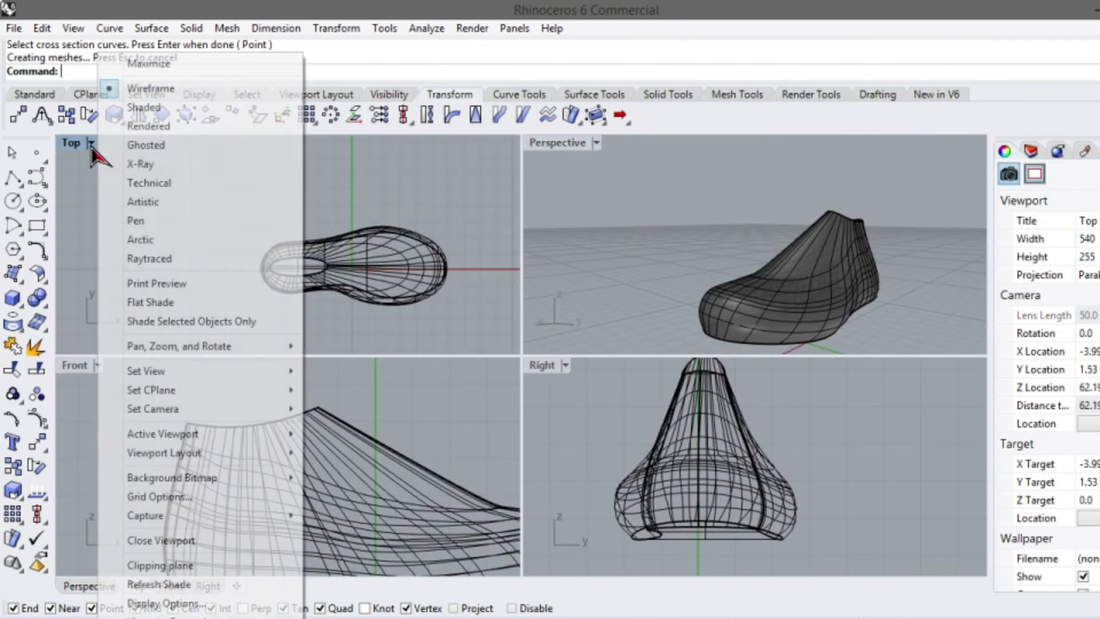
{"action": "left_click", "coordinate": [156, 148]}
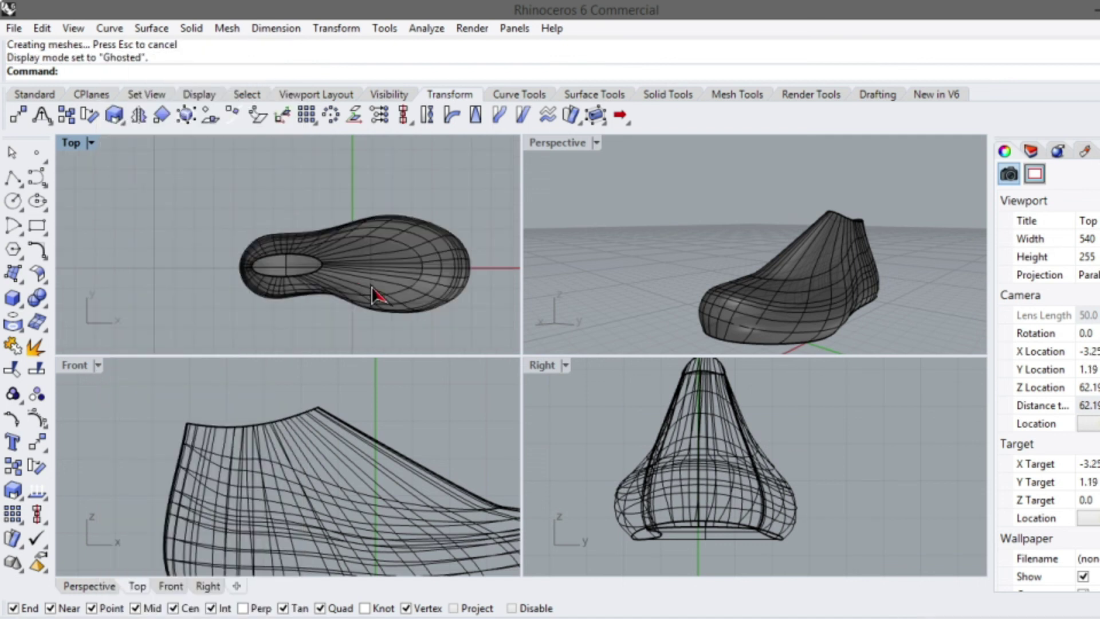
{"action": "left_click", "coordinate": [98, 365]}
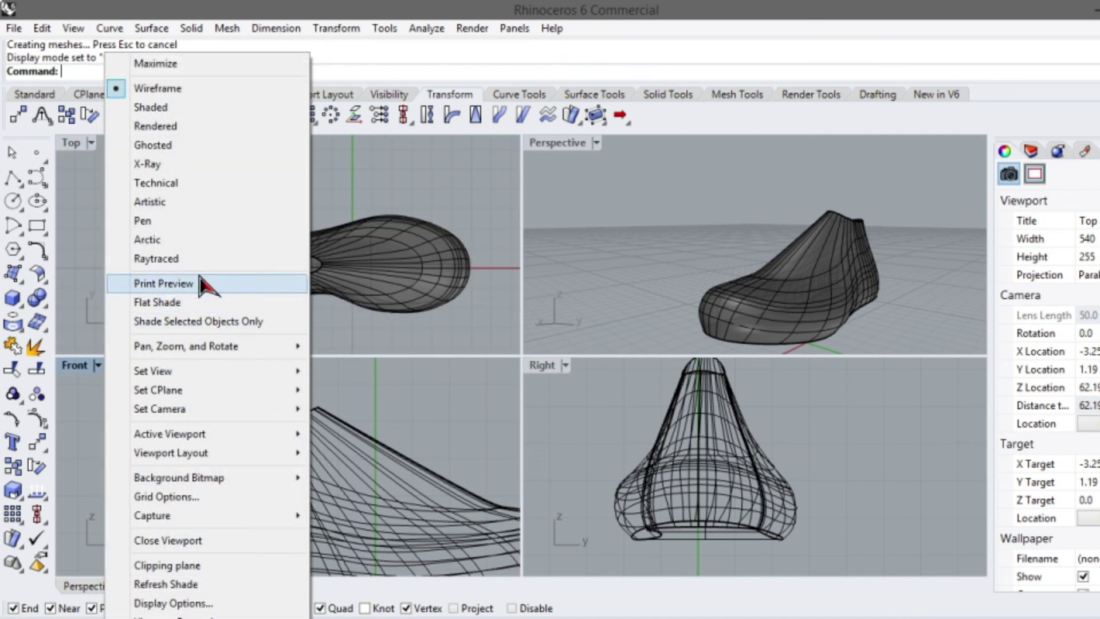
{"action": "left_click", "coordinate": [182, 150]}
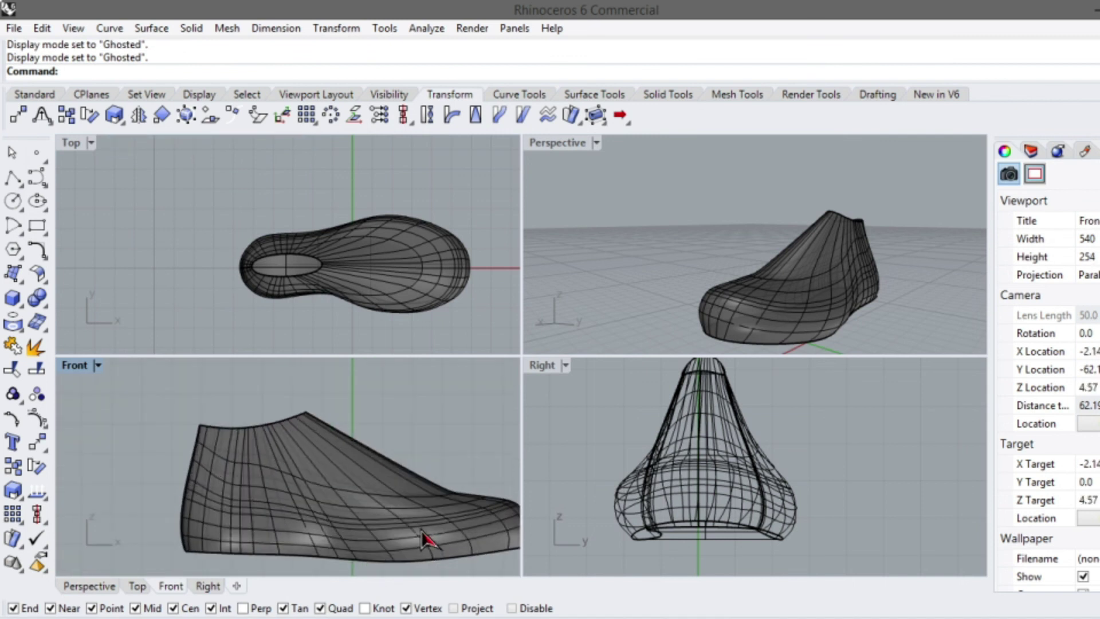
{"action": "left_click", "coordinate": [566, 366]}
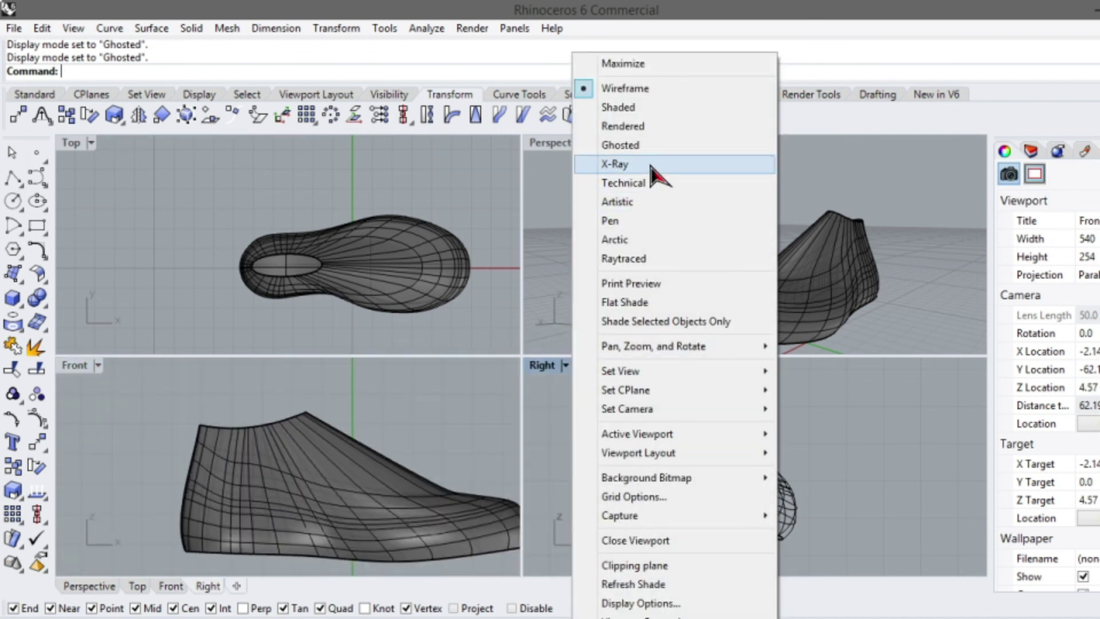
{"action": "left_click", "coordinate": [663, 145]}
{"action": "scroll", "coordinate": [803, 449], "scroll_direction": "down", "scroll_amount": 2}
{"action": "scroll", "coordinate": [782, 449], "scroll_direction": "up", "scroll_amount": 2}
{"action": "right_click_drag", "start_coordinate": [734, 459], "coordinate": [735, 445]}
{"action": "right_click_drag", "start_coordinate": [852, 271], "coordinate": [678, 267]}
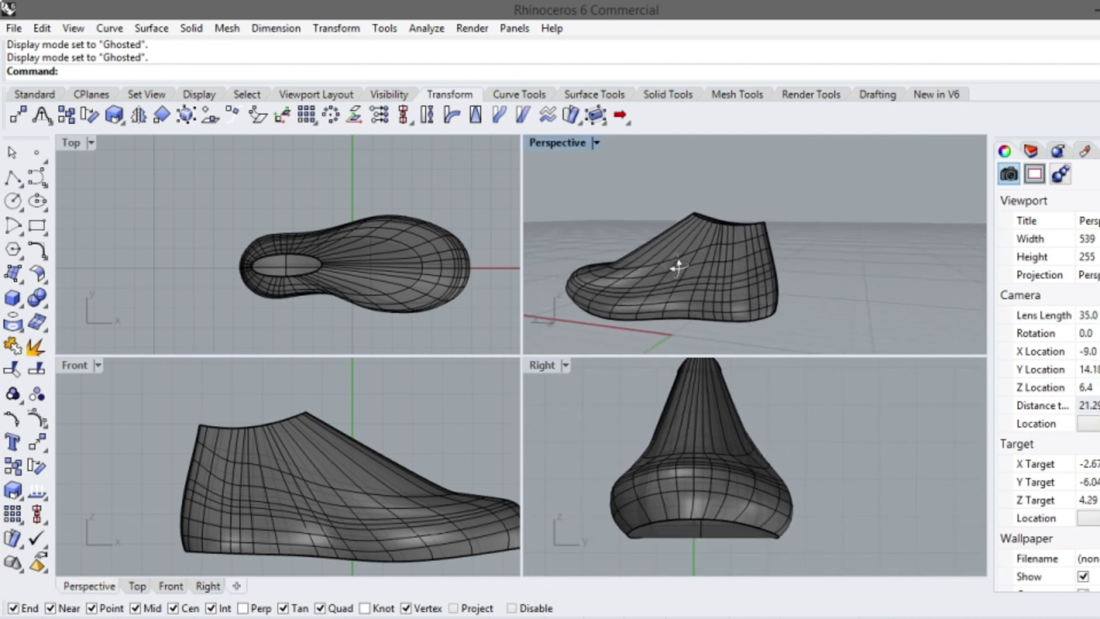
{"action": "right_click_drag", "start_coordinate": [801, 236], "coordinate": [883, 242]}
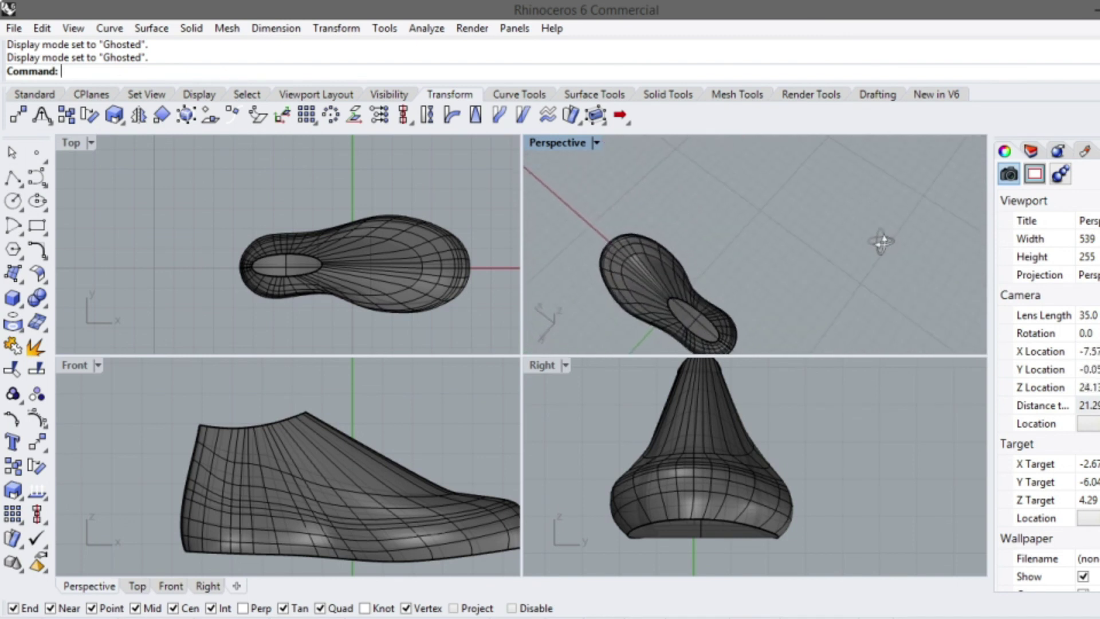
{"action": "right_click_drag", "start_coordinate": [676, 263], "coordinate": [726, 225]}
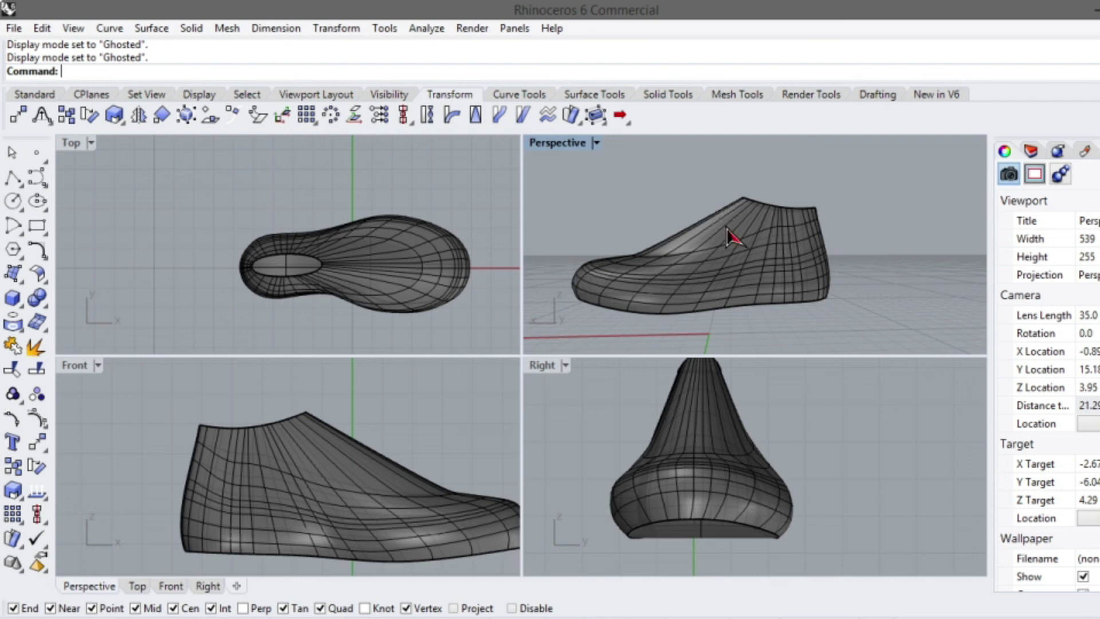